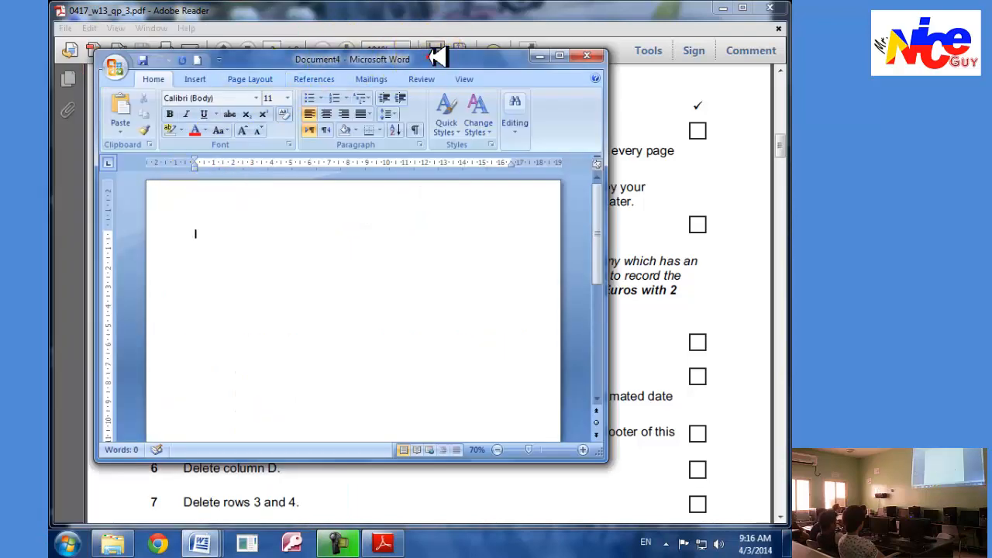
Enter the name, centre number and candidate number in the header of the new document, as task 1 requires.
double_click(429, 57)
key("alt+Tab")
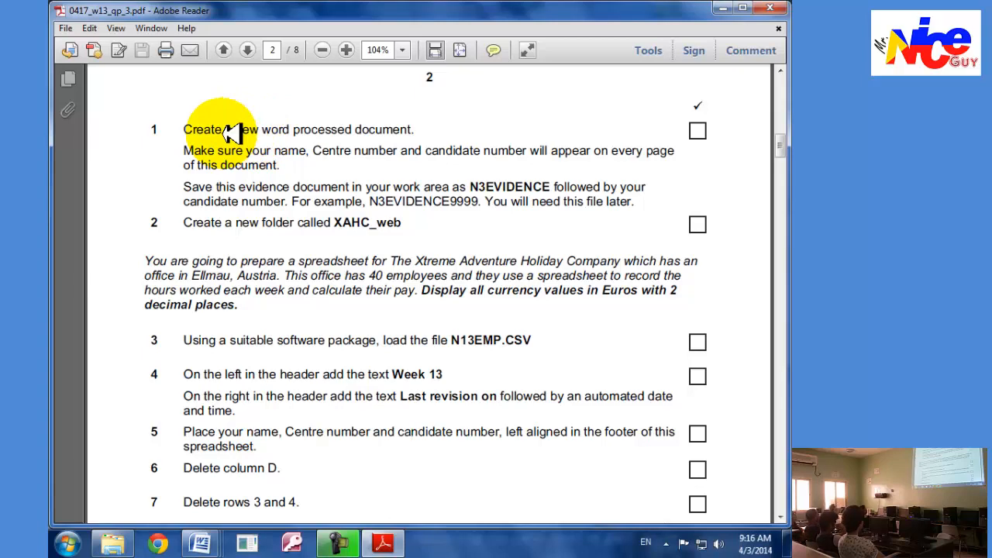
key("alt+Tab")
double_click(336, 146)
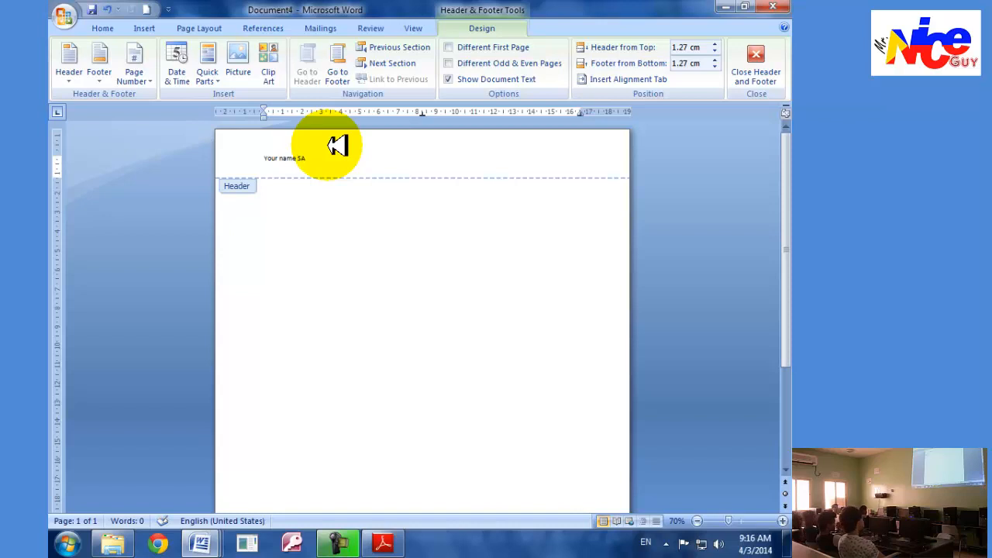
scroll(338, 146, "up", 5)
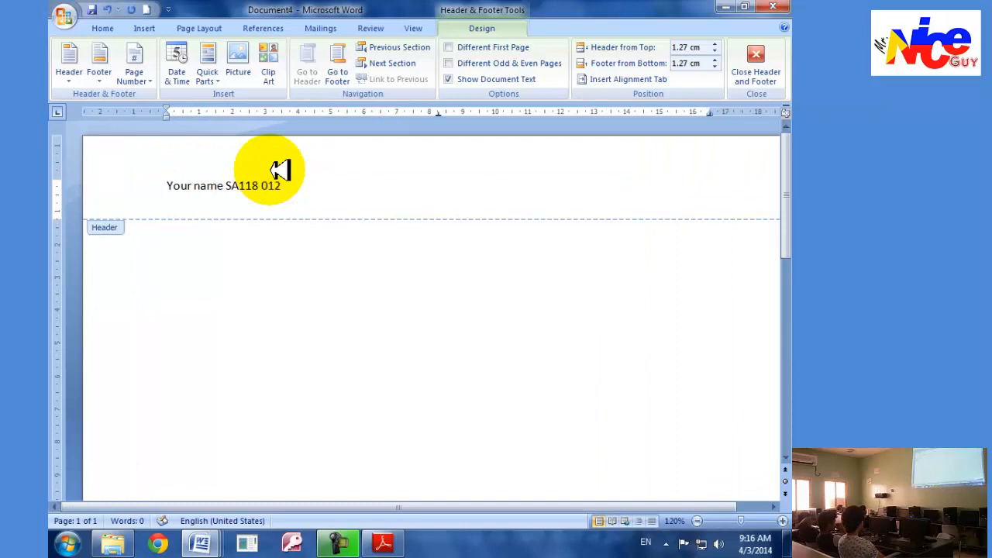
Save the document to the Desktop as a Word Document named N3Evidence followed by the candidate number.
key("alt+Tab")
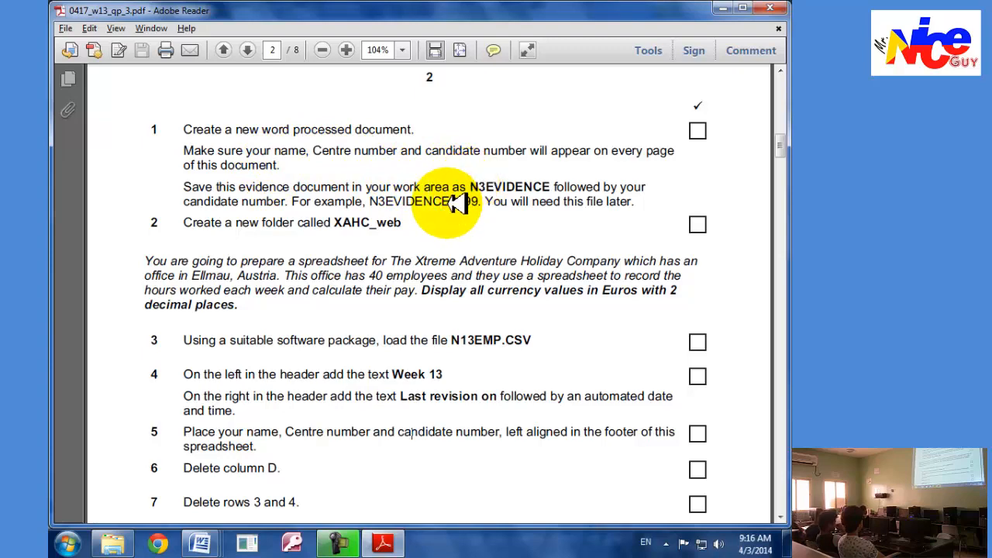
key("alt+Tab")
key("alt+Tab")
key("alt+Tab")
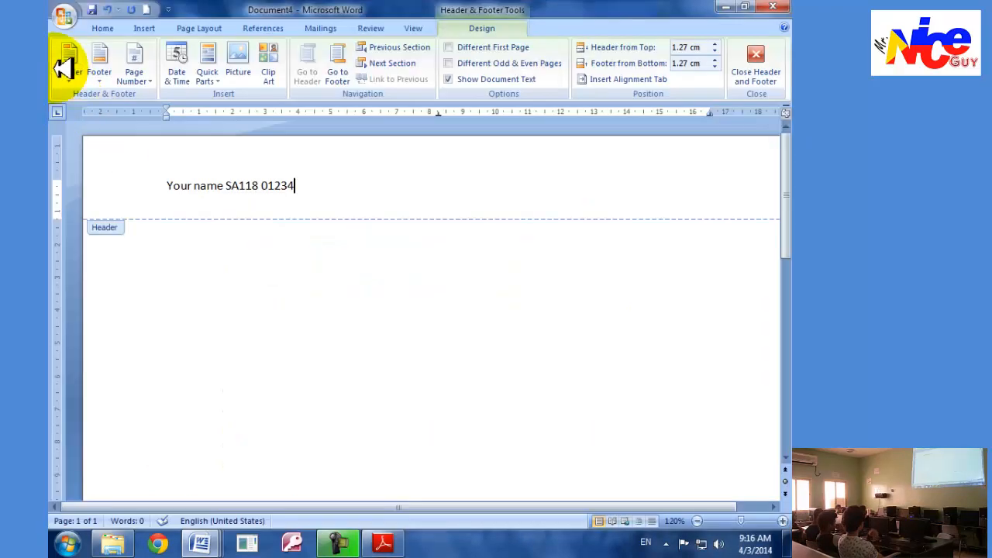
left_click(65, 20)
mouse_move(68, 141)
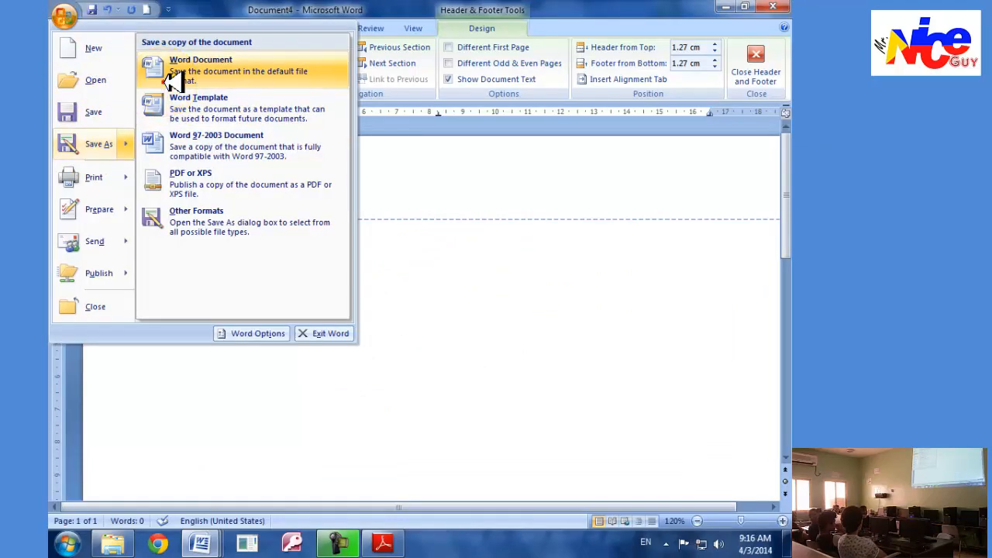
left_click(172, 82)
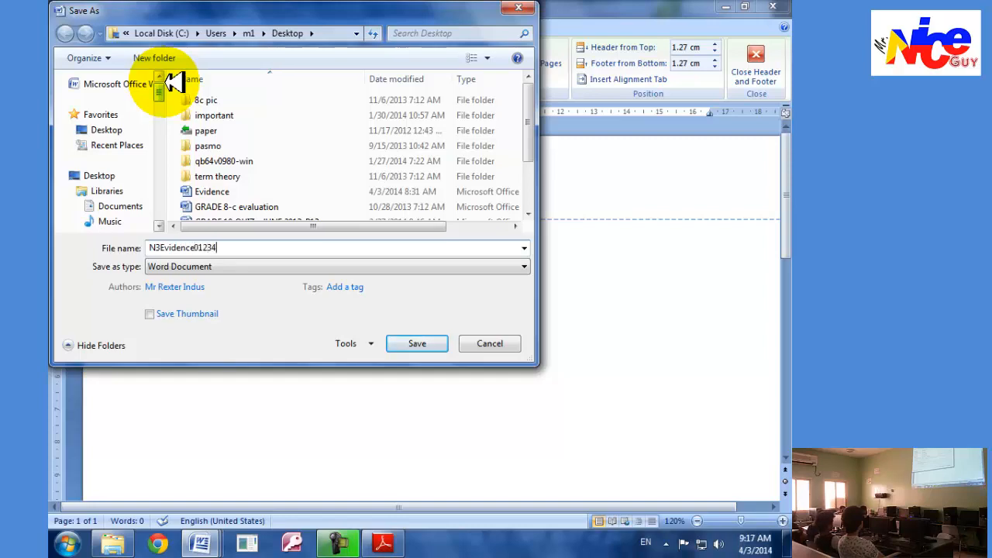
left_click(410, 344)
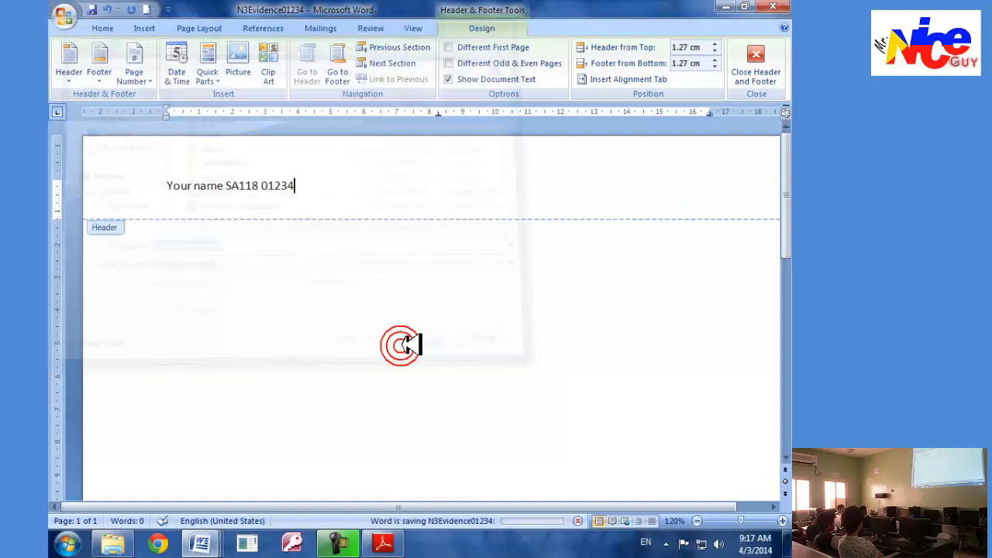
Create a new folder named XAHC_web on the Windows desktop, as task 2 of the exam paper asks.
key("alt+Tab")
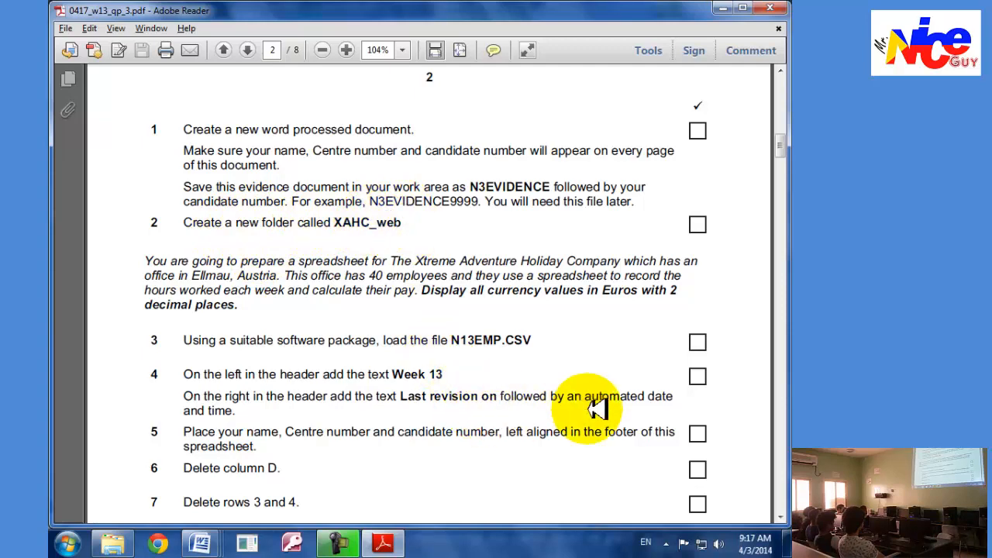
left_click(787, 548)
right_click(438, 282)
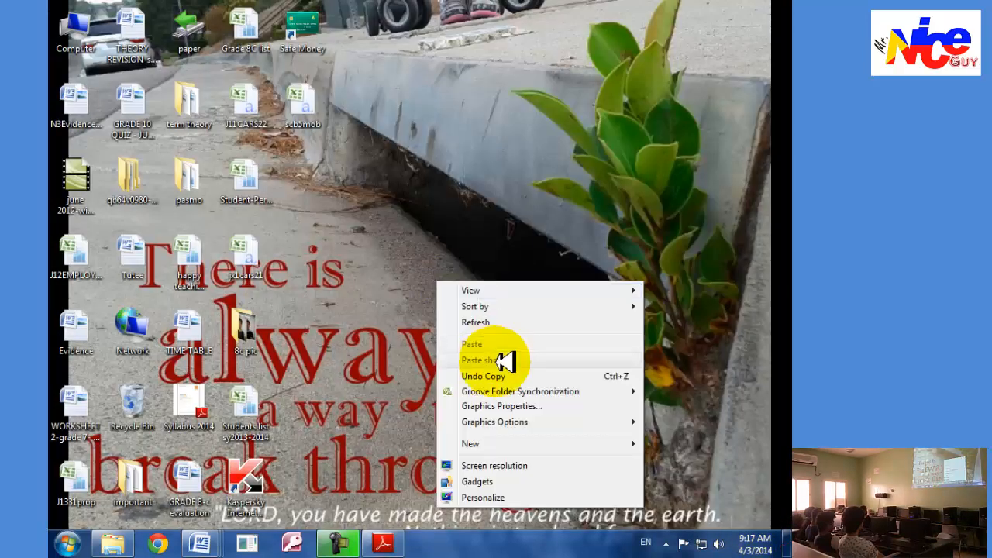
mouse_move(515, 446)
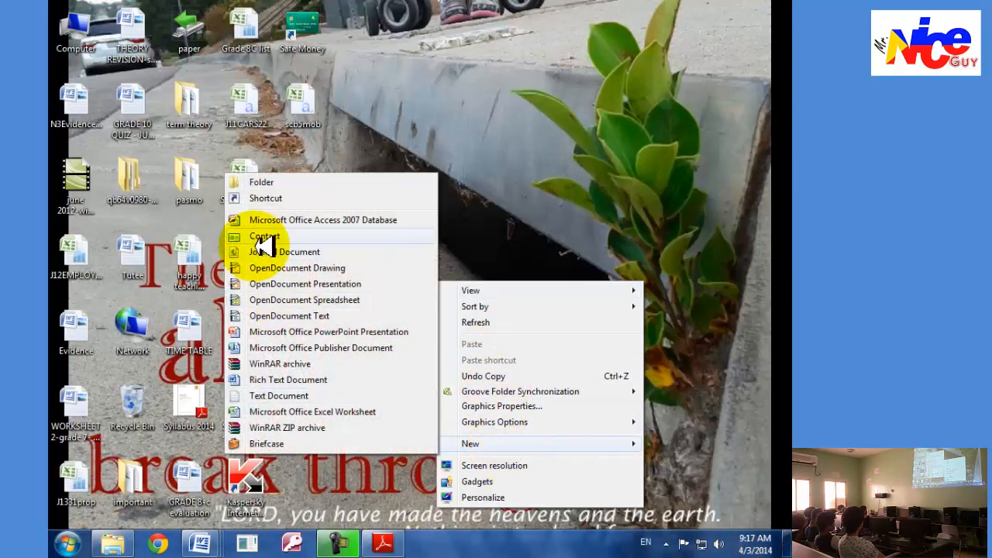
left_click(259, 169)
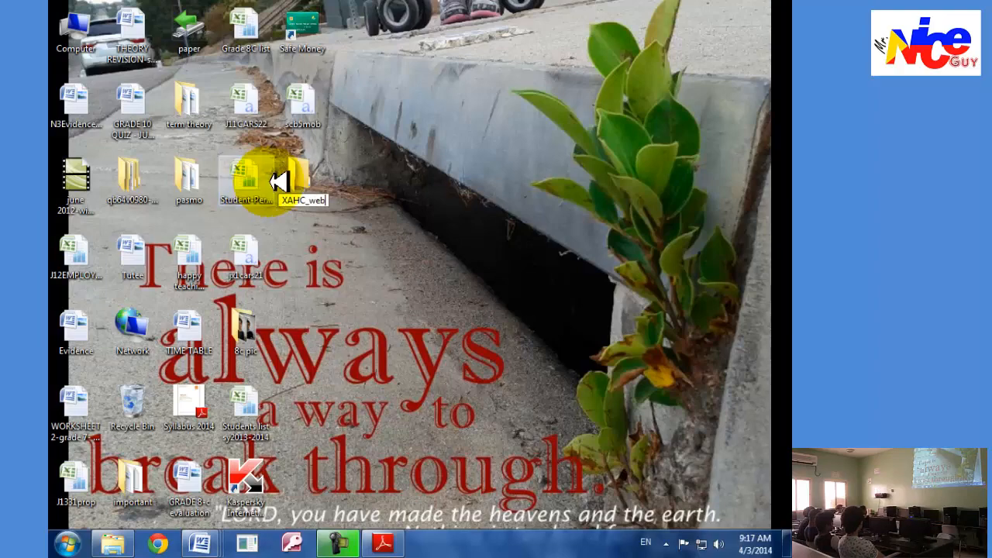
key("Return")
left_click(382, 543)
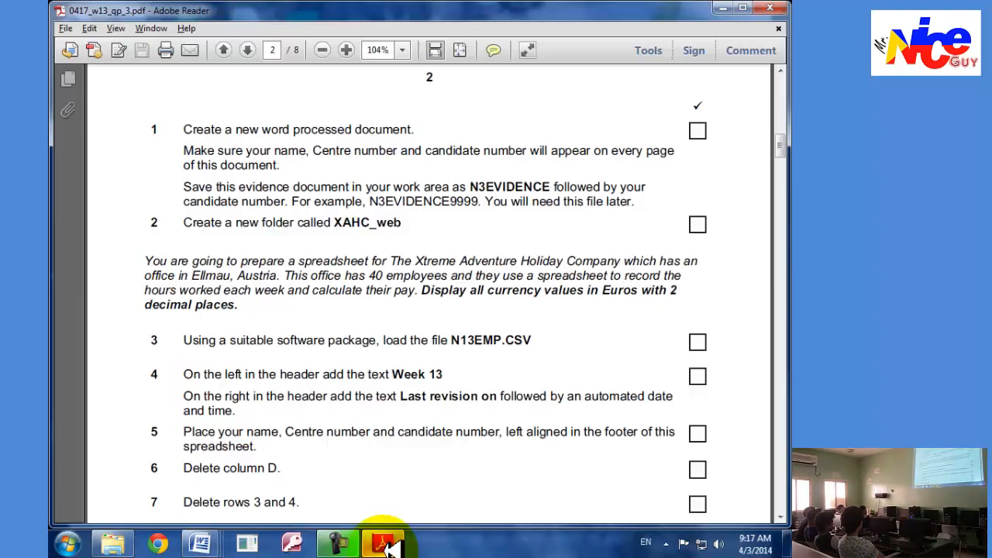
left_click(383, 543)
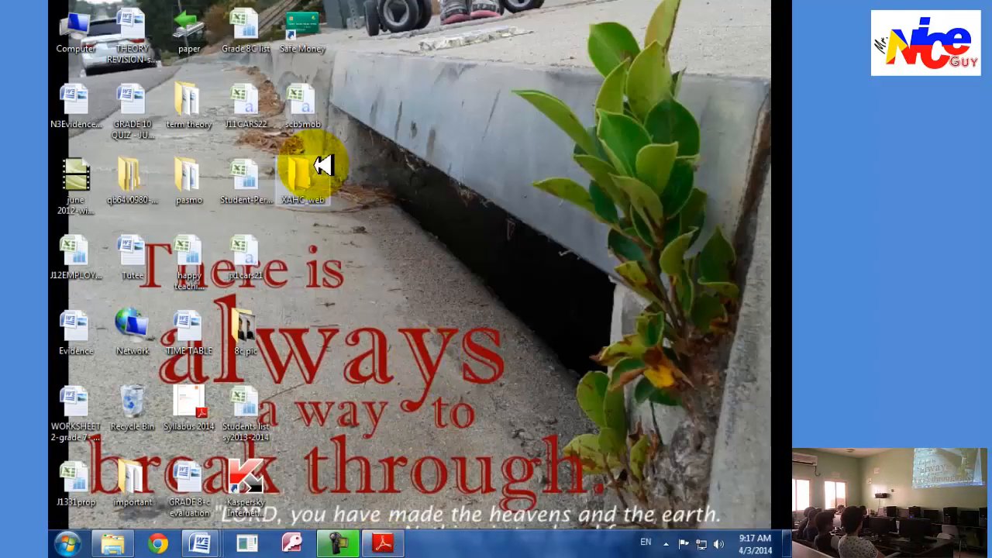
Read through the exam paper in Adobe Reader from the spreadsheet tasks to task 28 about the website files.
key("alt+Tab")
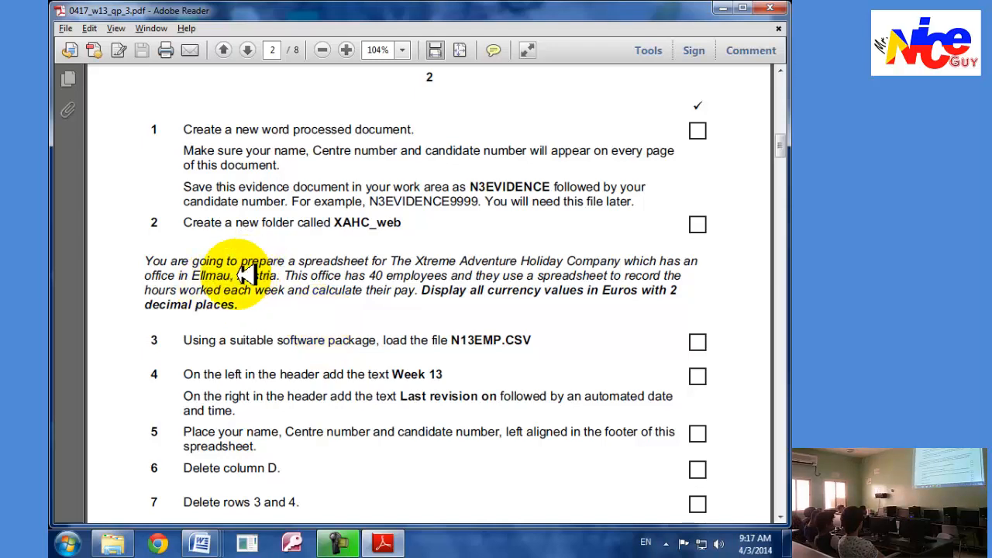
scroll(240, 281, "down", 15)
scroll(223, 287, "down", 10)
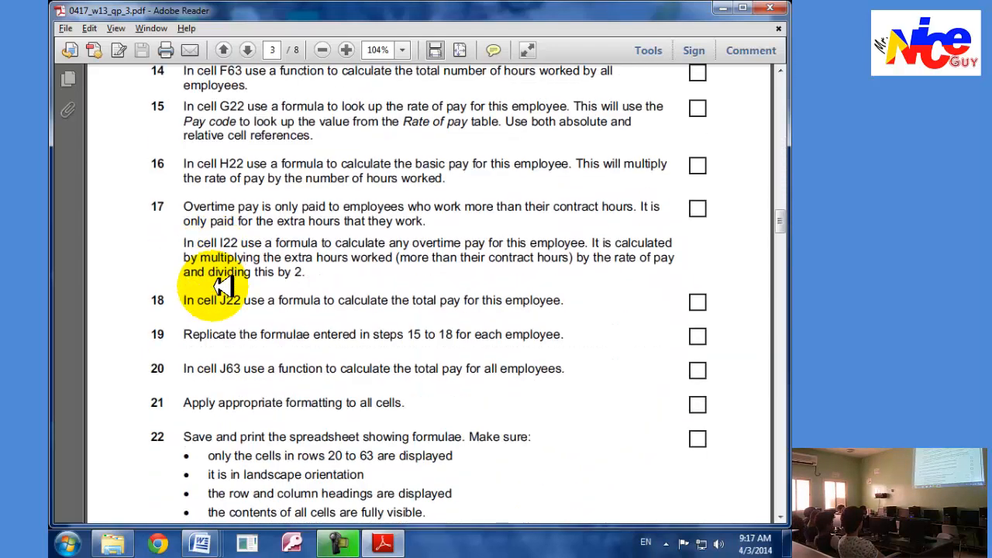
scroll(229, 287, "up", 5)
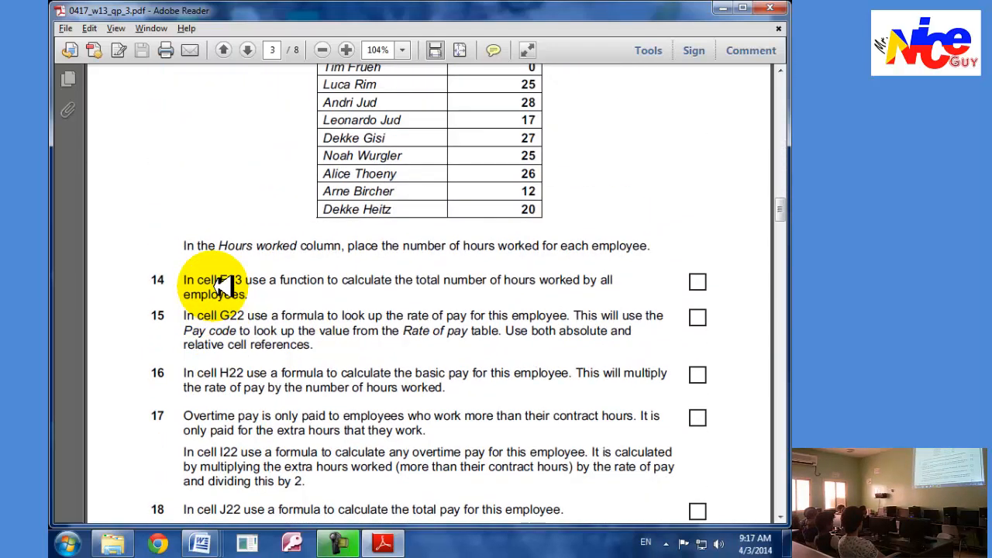
scroll(225, 285, "down", 1)
scroll(222, 284, "down", 20)
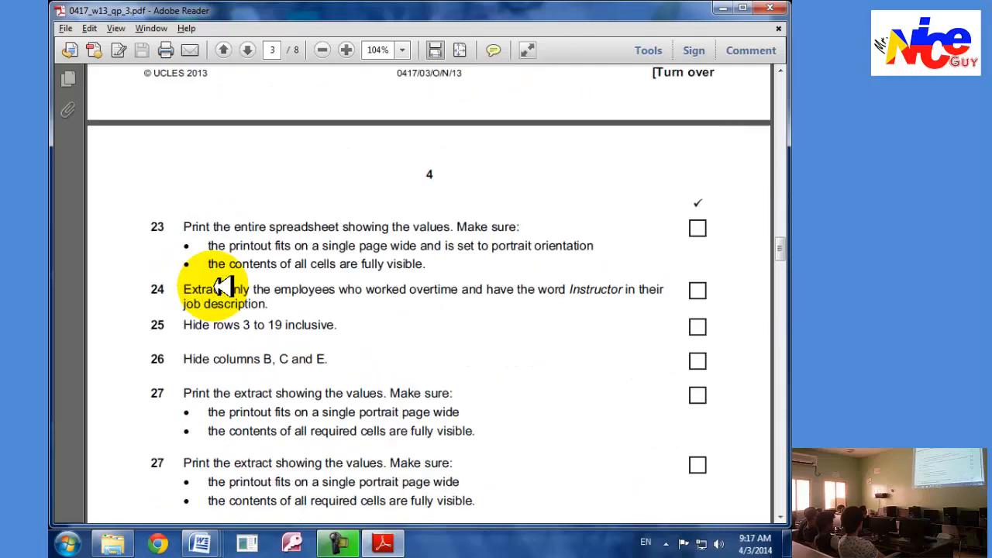
scroll(232, 288, "up", 8)
scroll(264, 295, "up", 5)
scroll(263, 296, "down", 12)
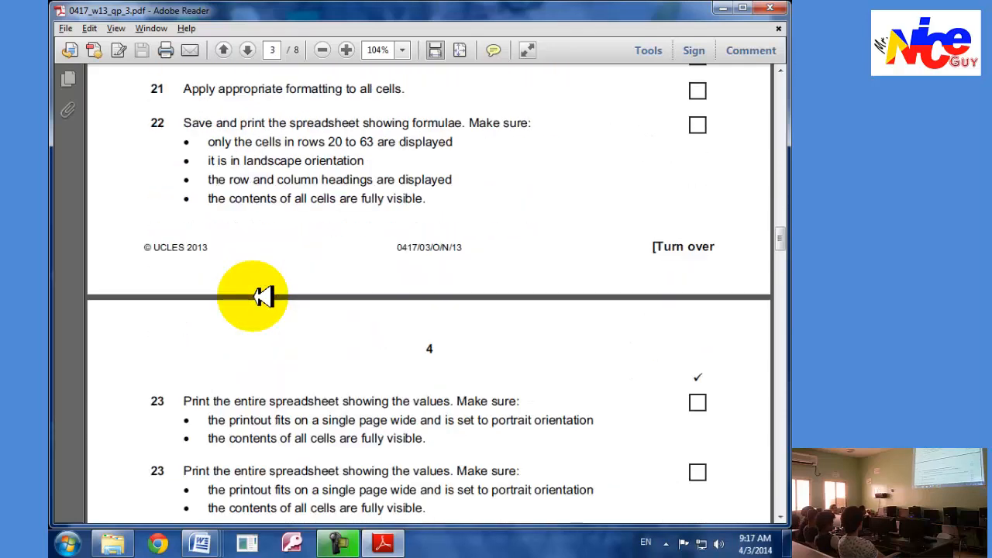
scroll(263, 295, "down", 6)
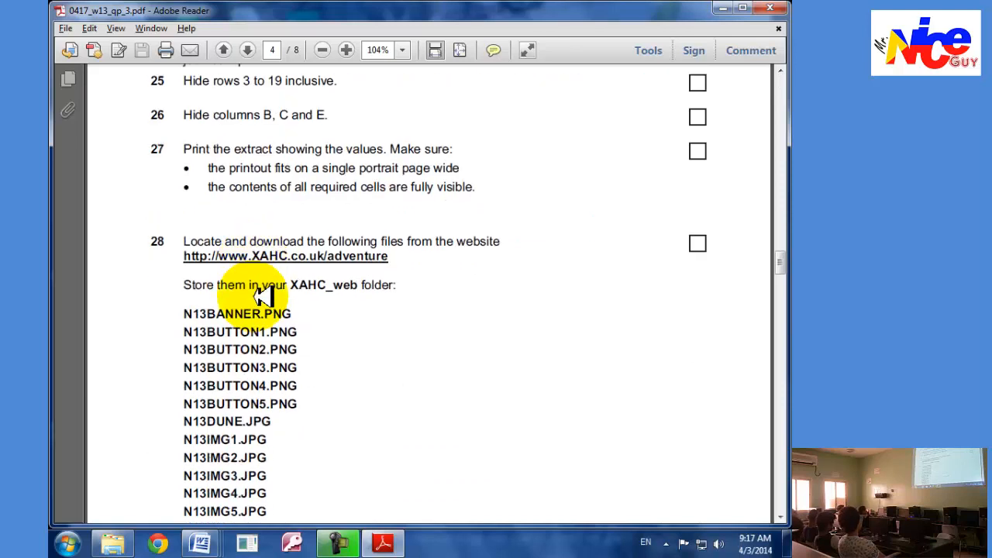
scroll(263, 288, "down", 2)
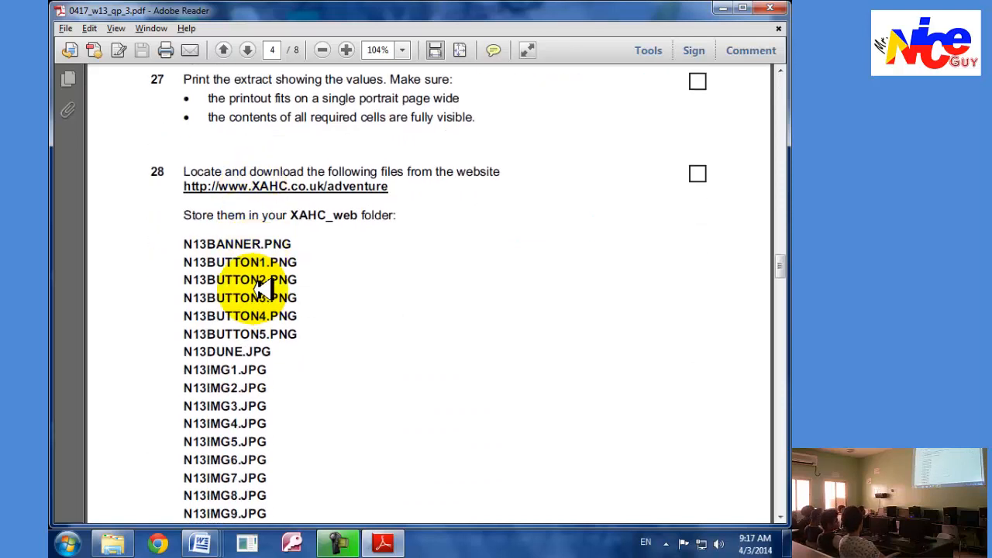
Open the XAHC adventure website link from task 28, allow the connection, and cancel the Firefox add-on compatibility check.
right_click(276, 186)
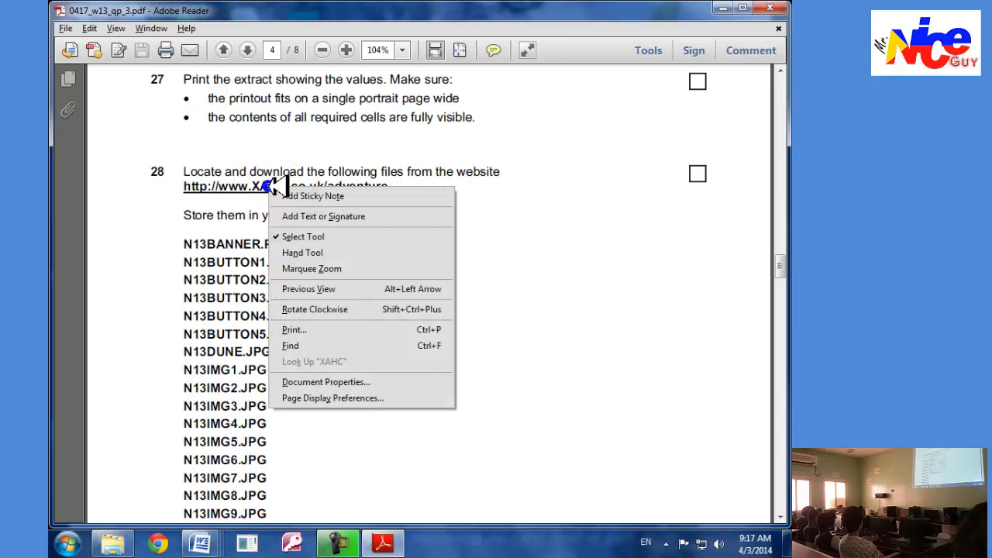
left_click(211, 200)
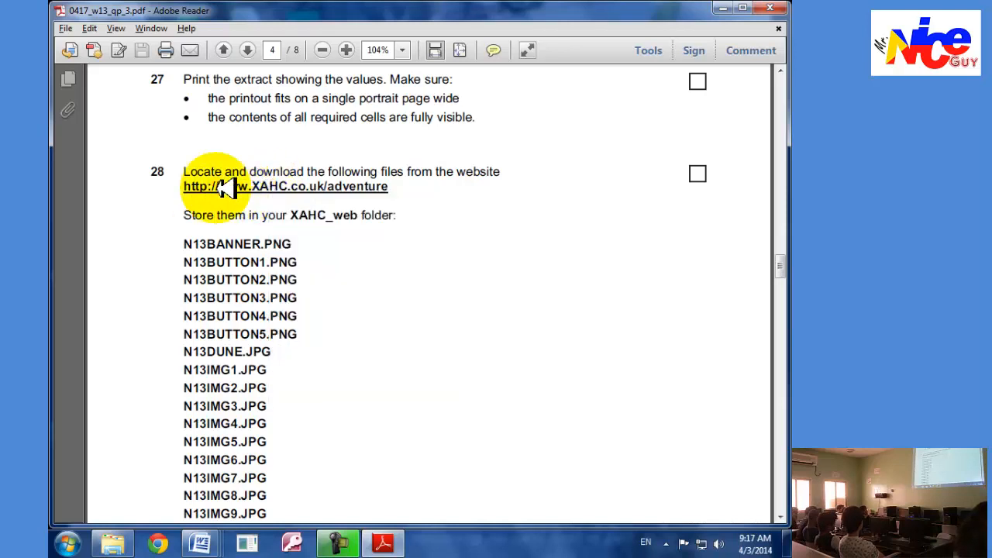
left_click(225, 187)
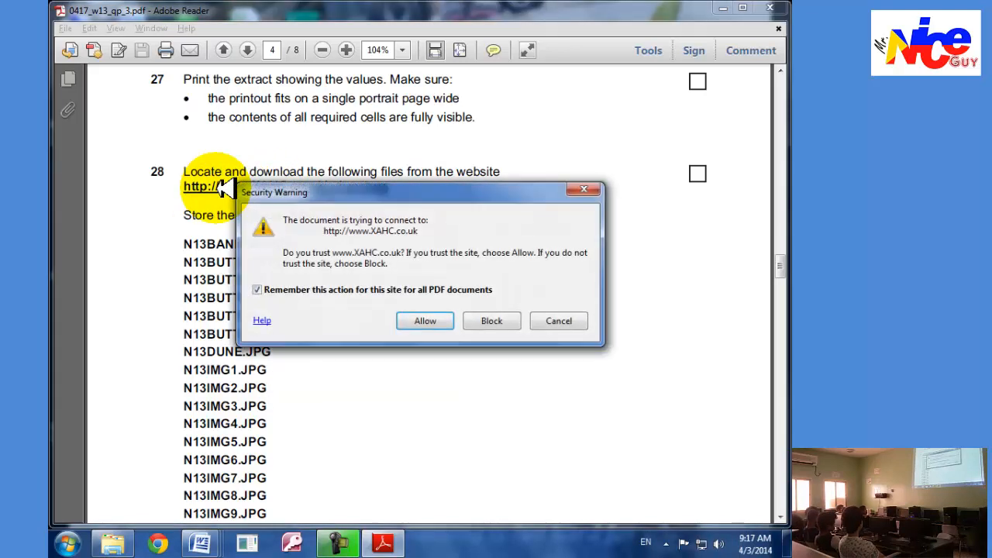
left_click(424, 319)
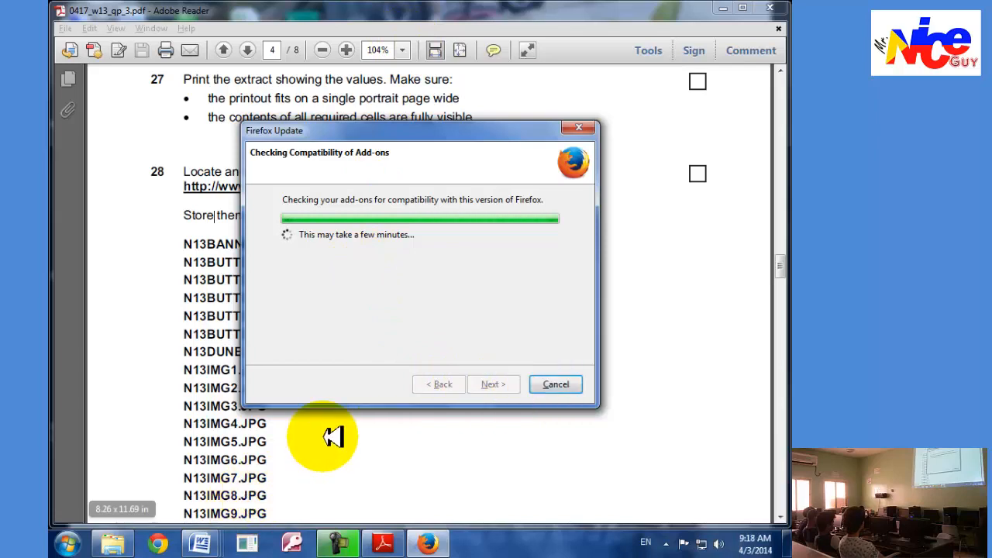
left_click(553, 391)
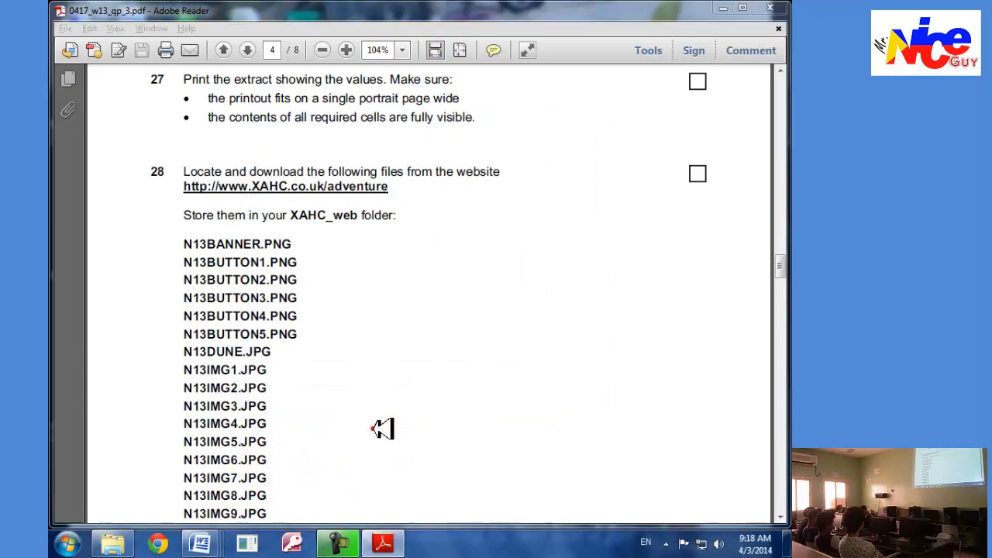
left_click(385, 416)
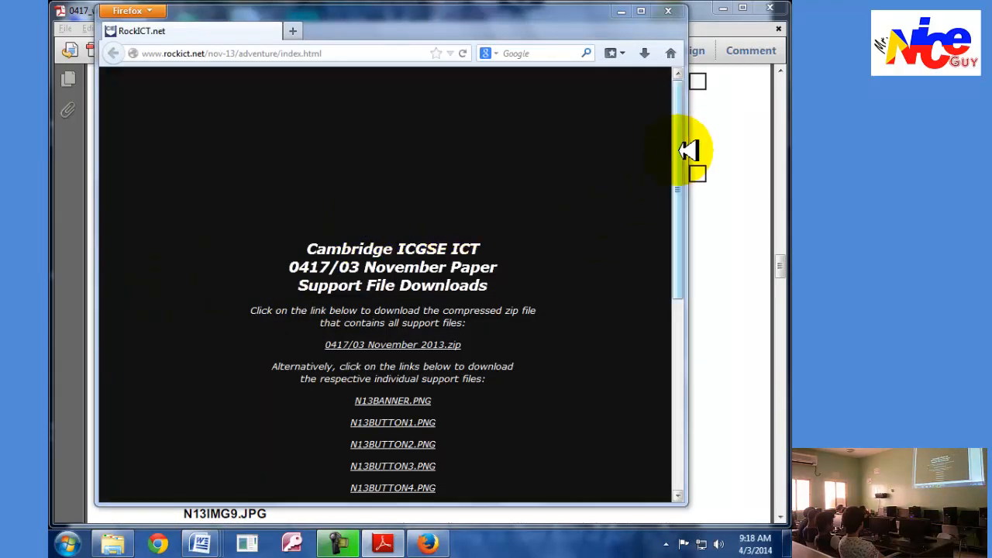
Download the 0417/03 November 2013.zip support archive, open it in WinRAR and close the licence reminder.
left_click_drag(692, 147, 680, 270)
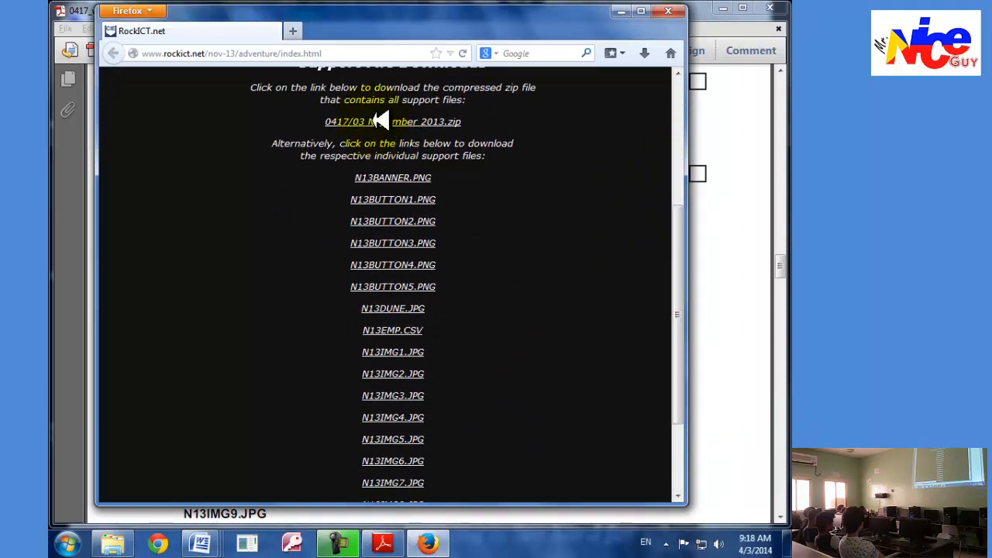
right_click(390, 178)
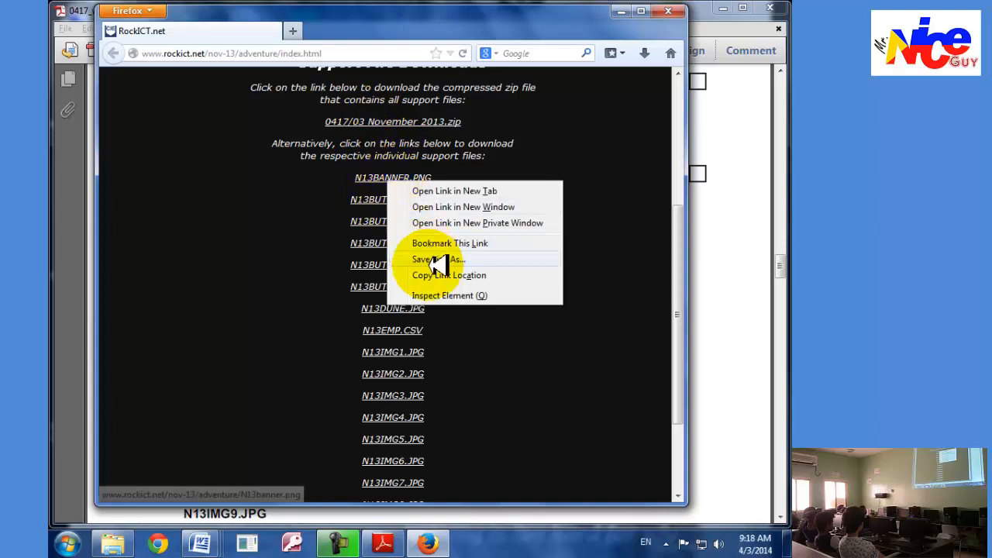
left_click(267, 249)
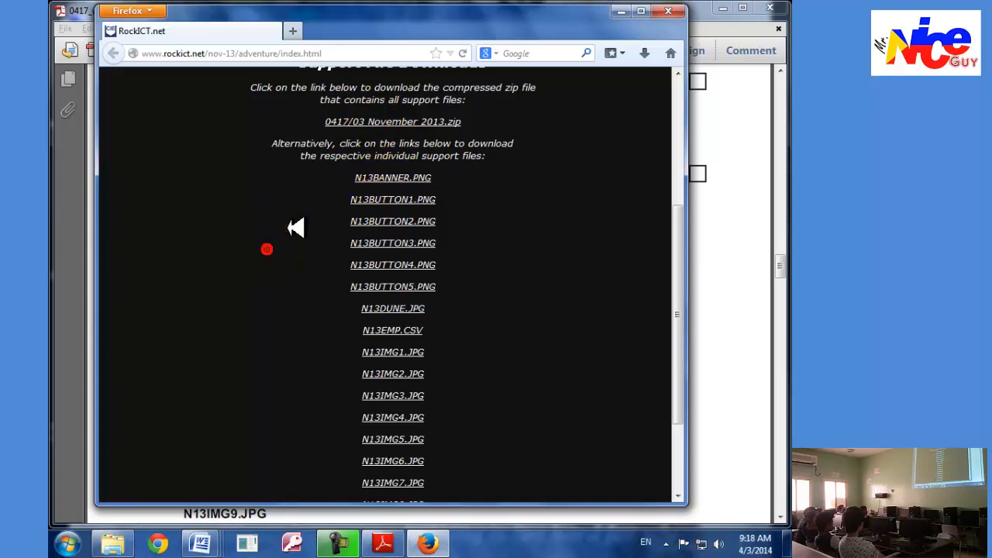
left_click(380, 121)
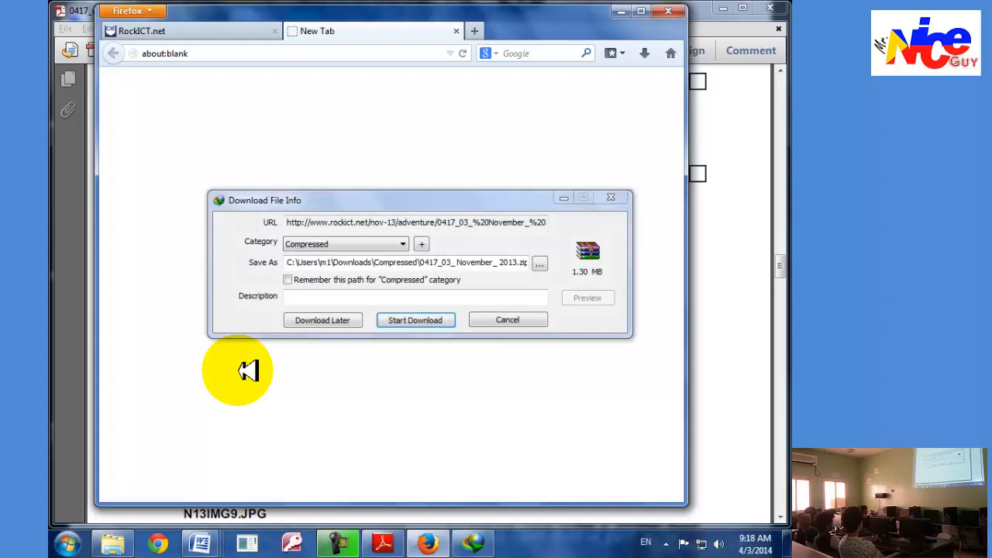
left_click(397, 321)
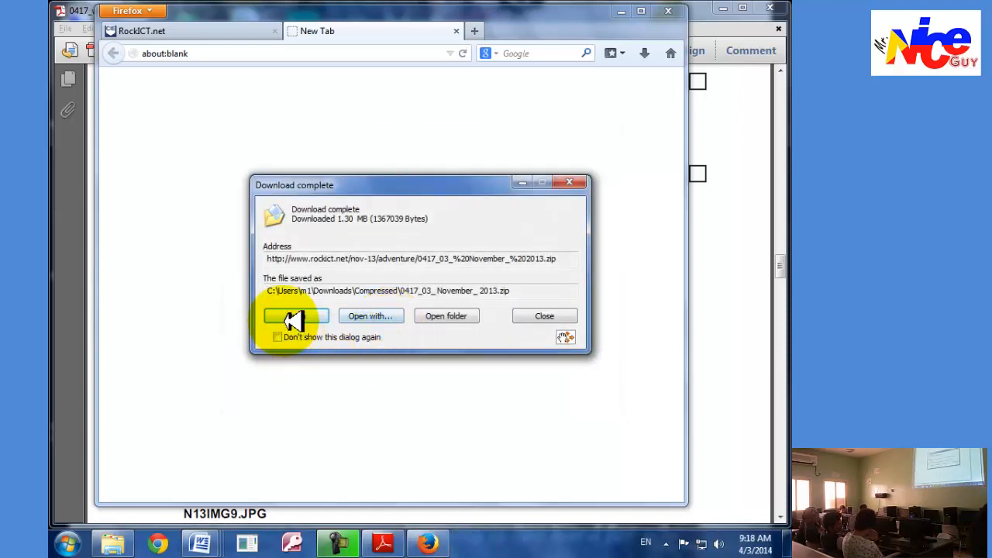
left_click(294, 316)
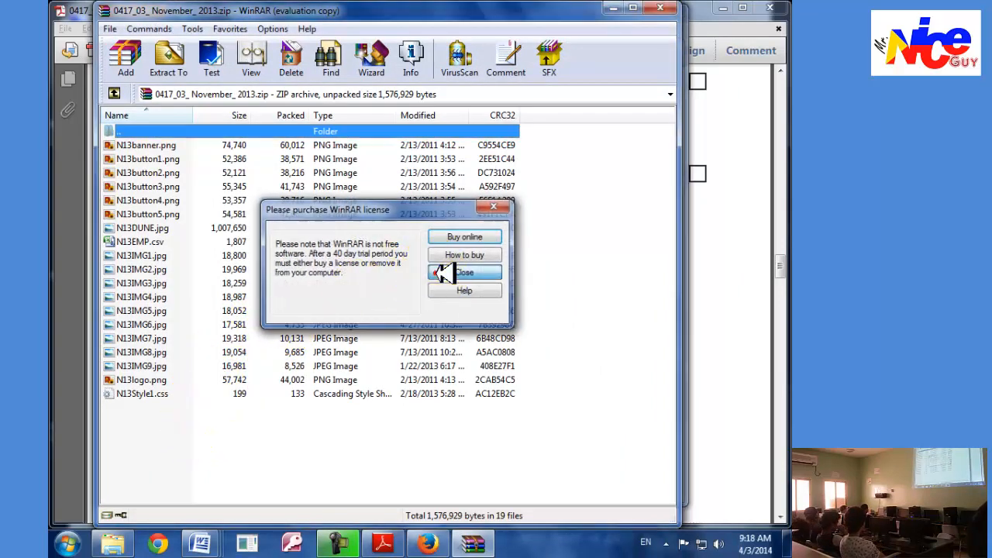
left_click(445, 275)
Copy all the files from the 0417_03_ November_ 2013.zip archive and paste them into the XAHC_web folder on the desktop.
left_click(382, 543)
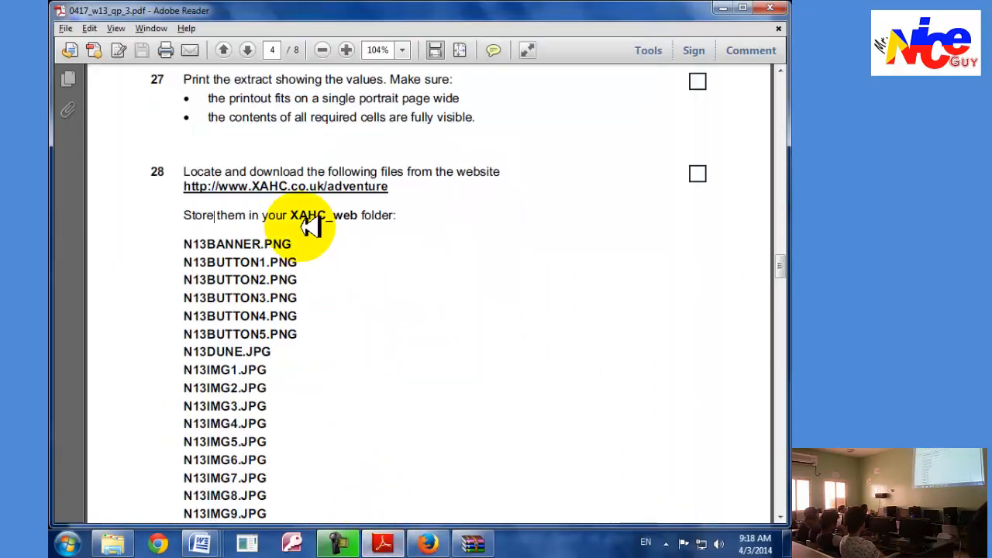
left_click(472, 542)
left_click_drag(177, 422, 124, 145)
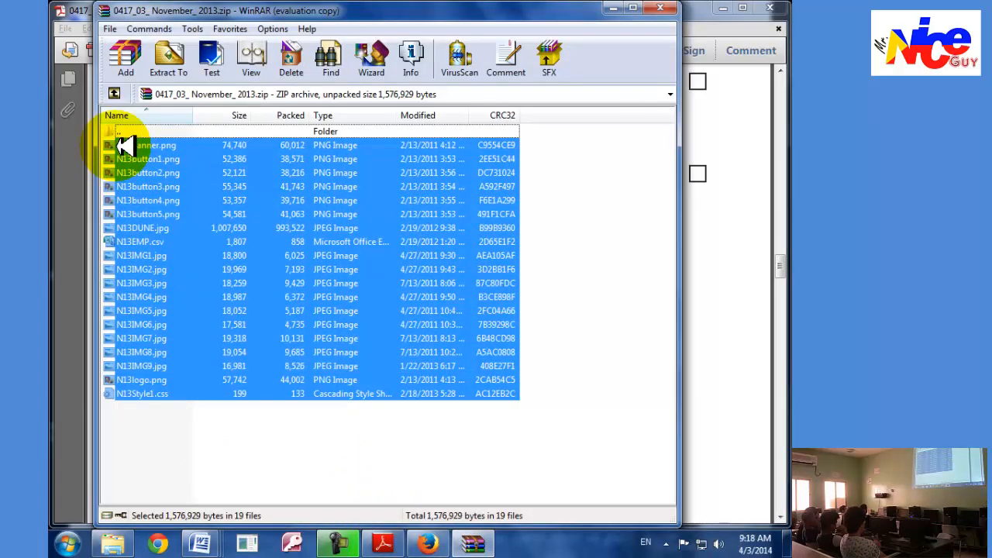
left_click(788, 542)
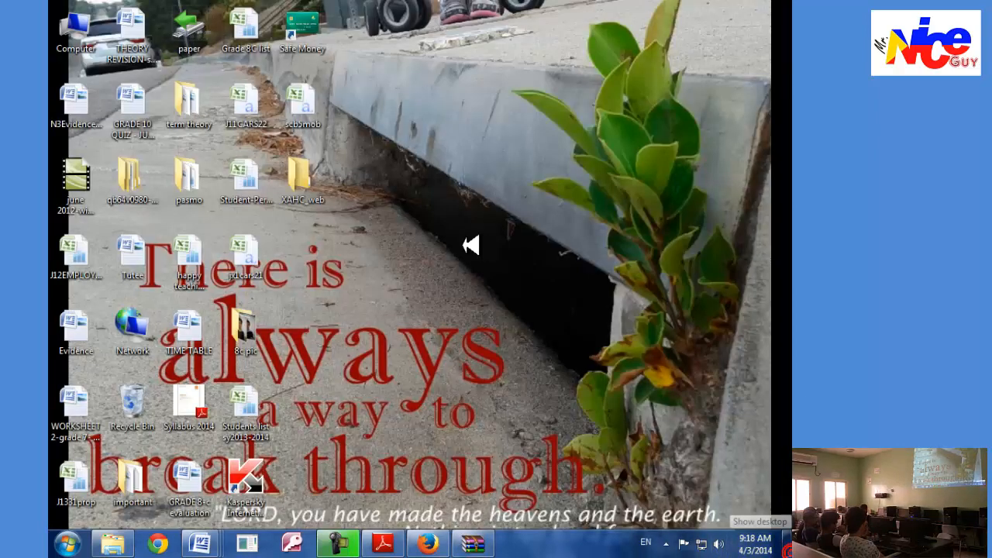
double_click(301, 178)
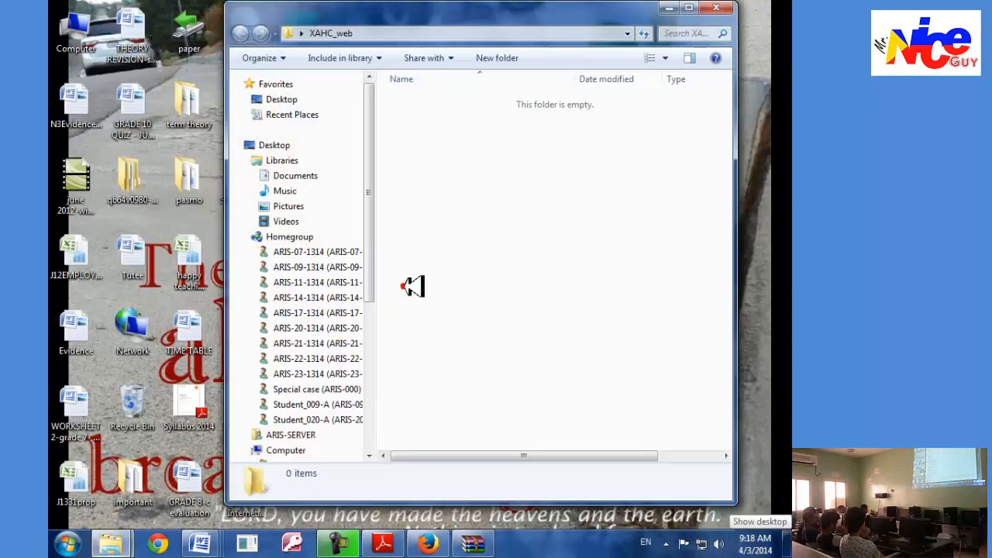
left_click(414, 286)
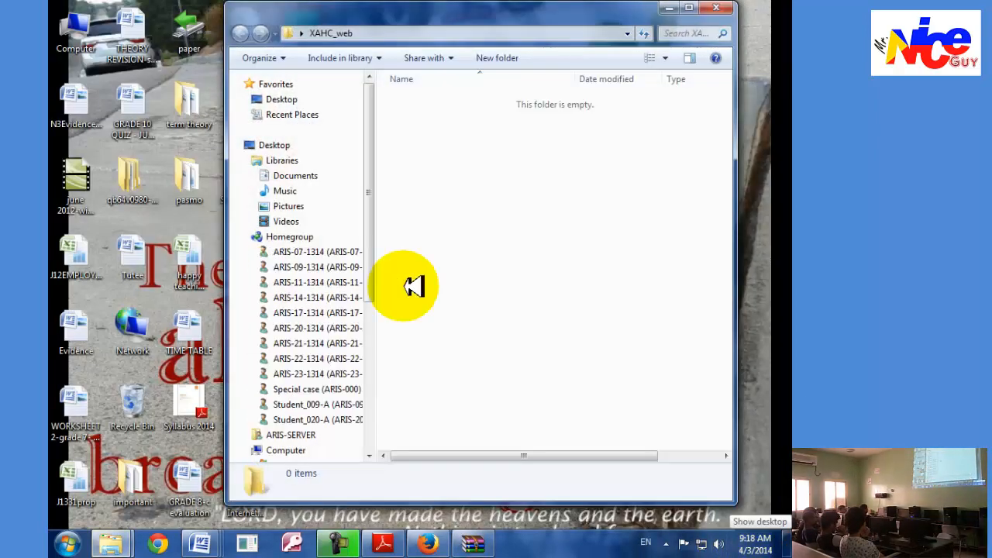
key("ctrl+v")
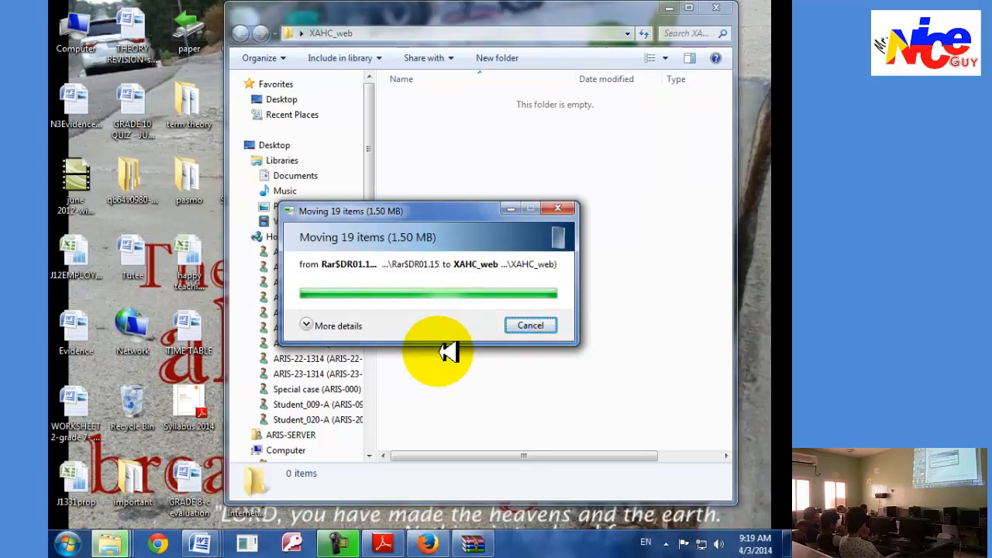
left_click(460, 409)
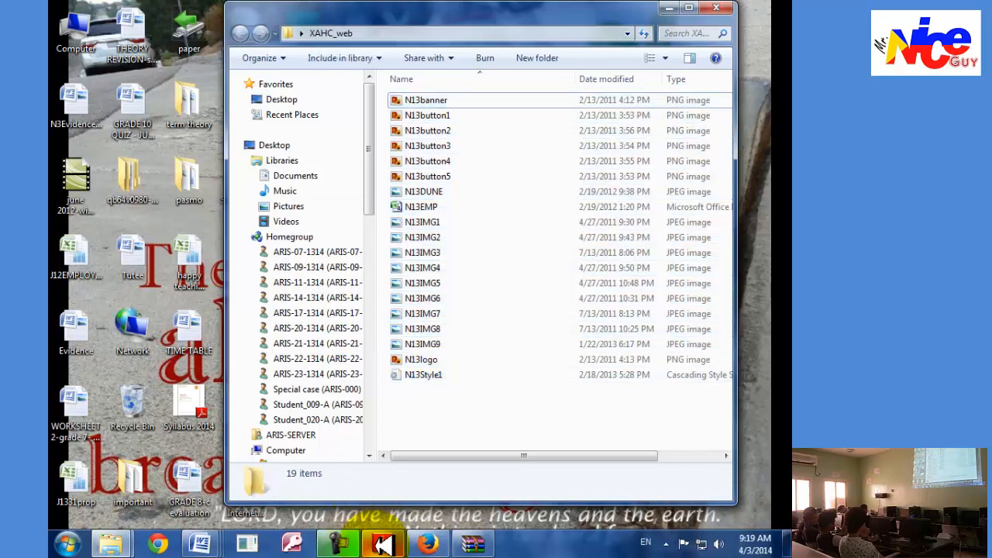
Switch to the exam paper in Adobe Reader and read on to task 29 about the stylesheet.
left_click(381, 544)
scroll(326, 393, "down", 3)
scroll(329, 392, "down", 3)
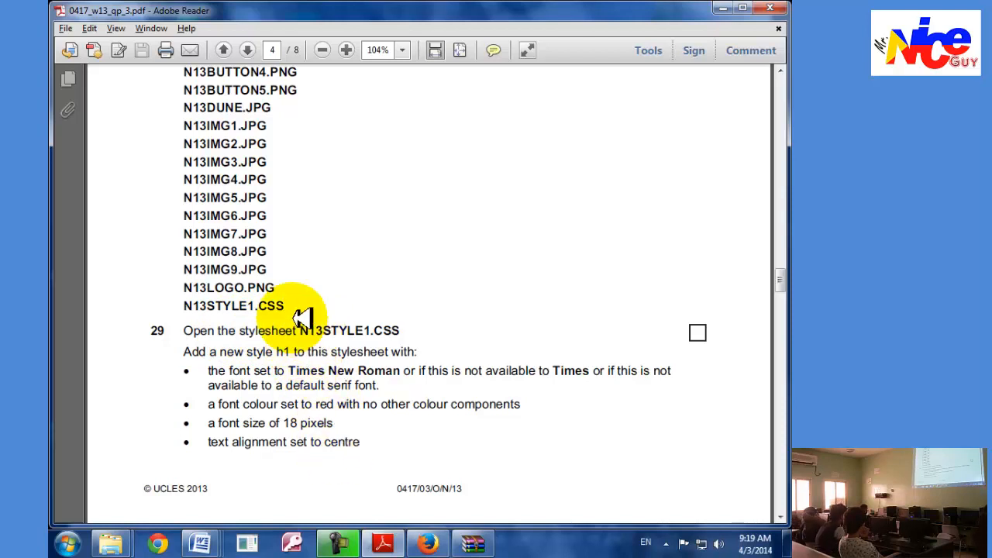
Start Microsoft FrontPage, dismiss its error message, accept it as the default web page editor, and close all open folder windows.
left_click(68, 544)
left_click(103, 291)
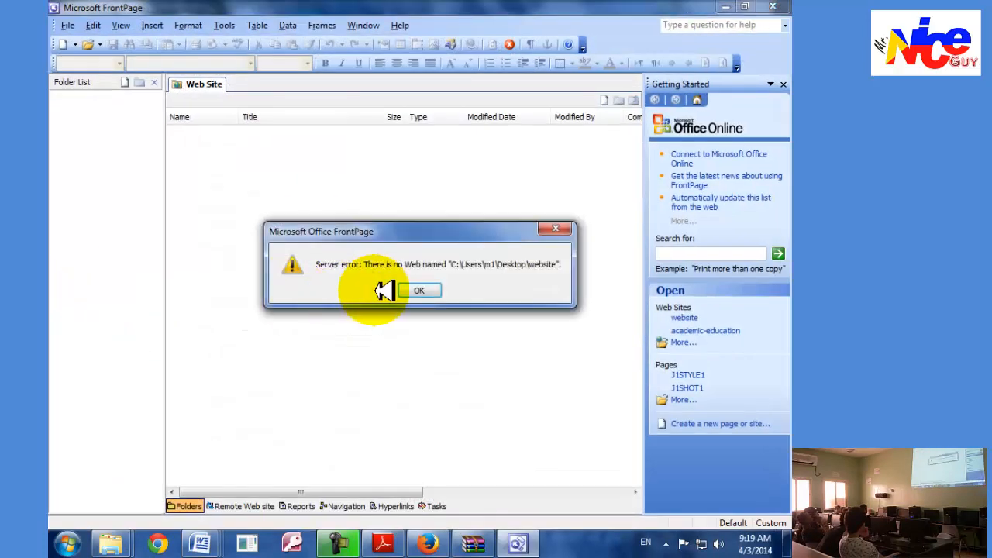
left_click(413, 294)
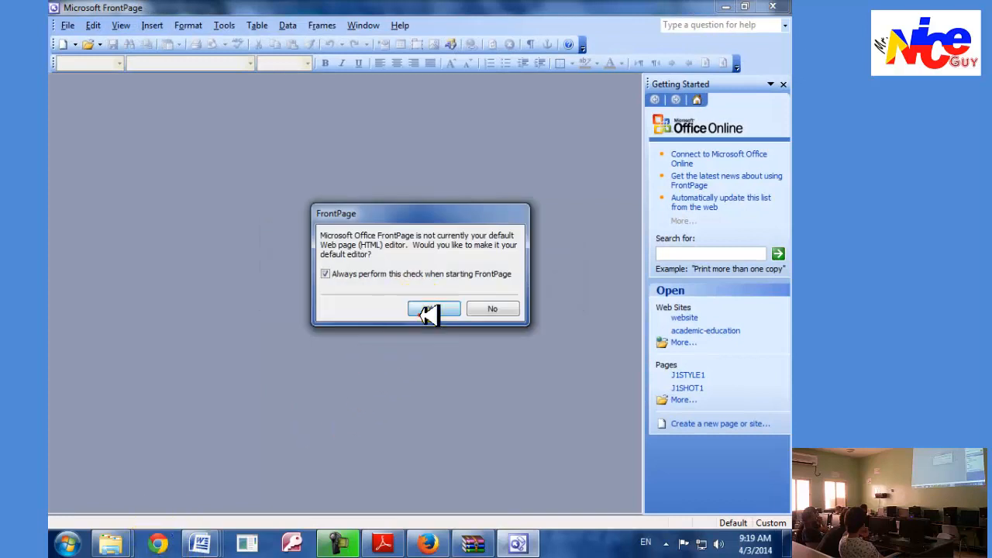
left_click(422, 312)
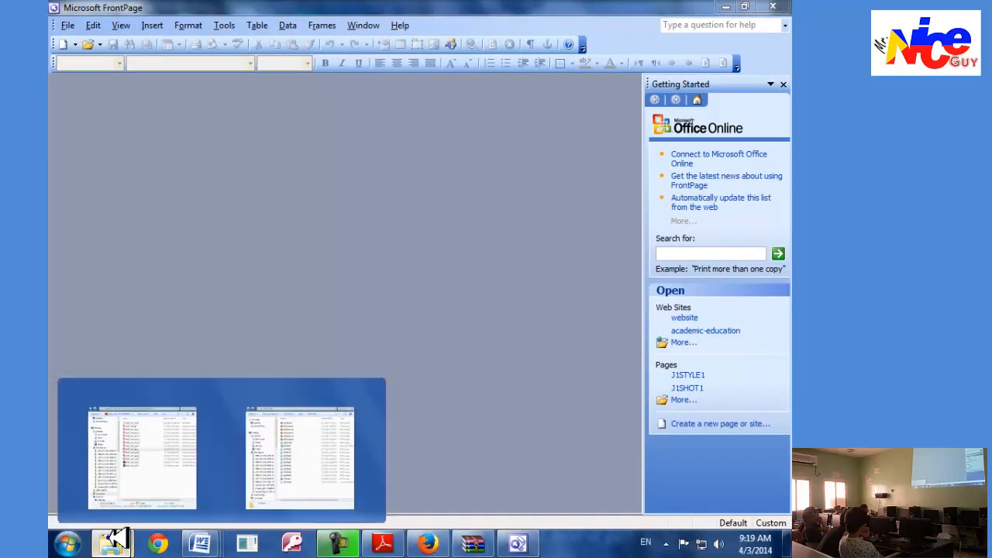
right_click(115, 540)
left_click(113, 505)
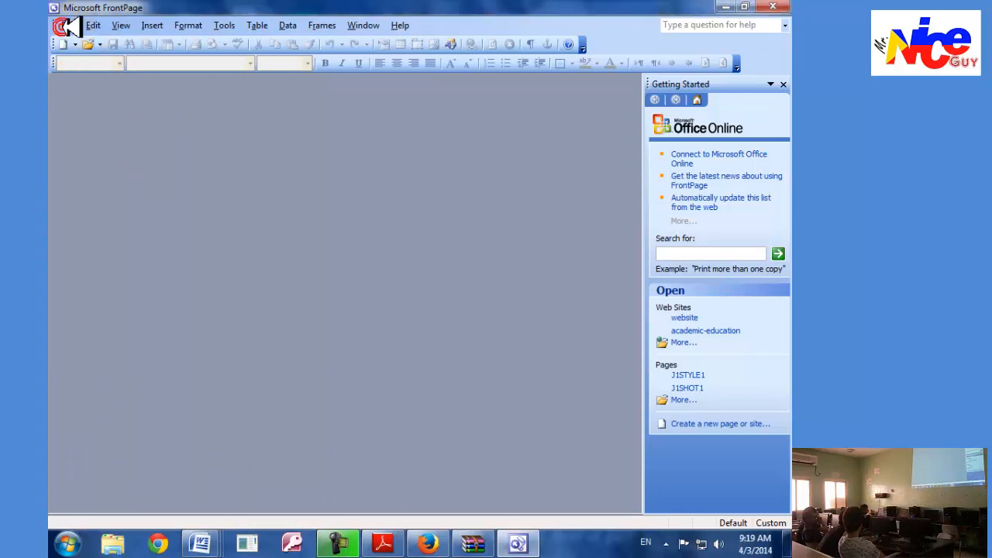
Open the desktop folder XAHC_web as a site and agree to add FrontPage information to it.
left_click(69, 25)
mouse_move(93, 26)
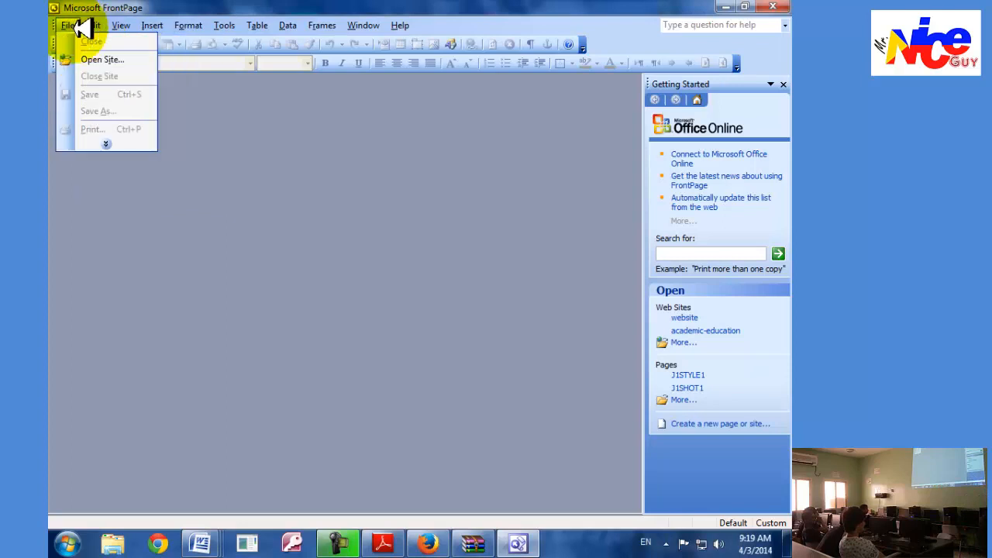
left_click(105, 62)
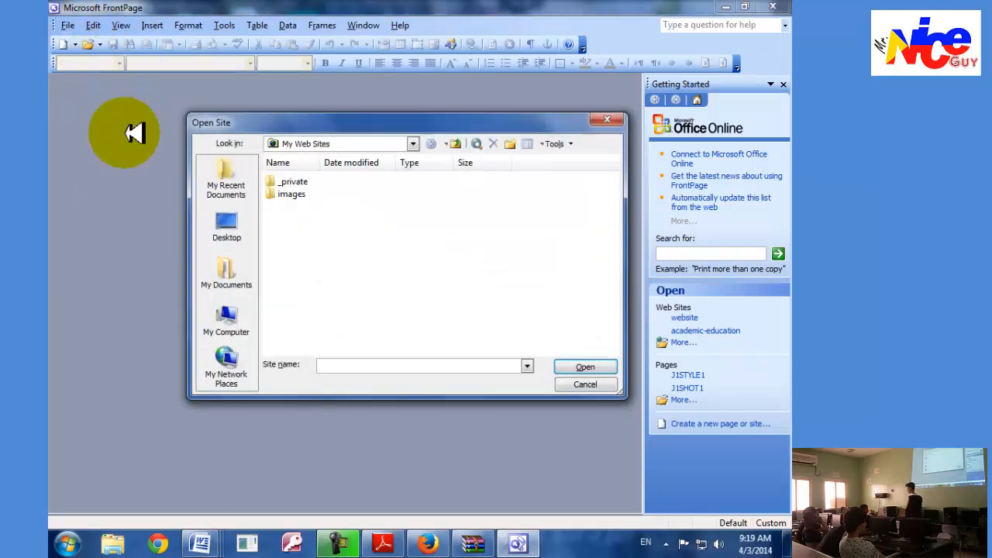
left_click(223, 224)
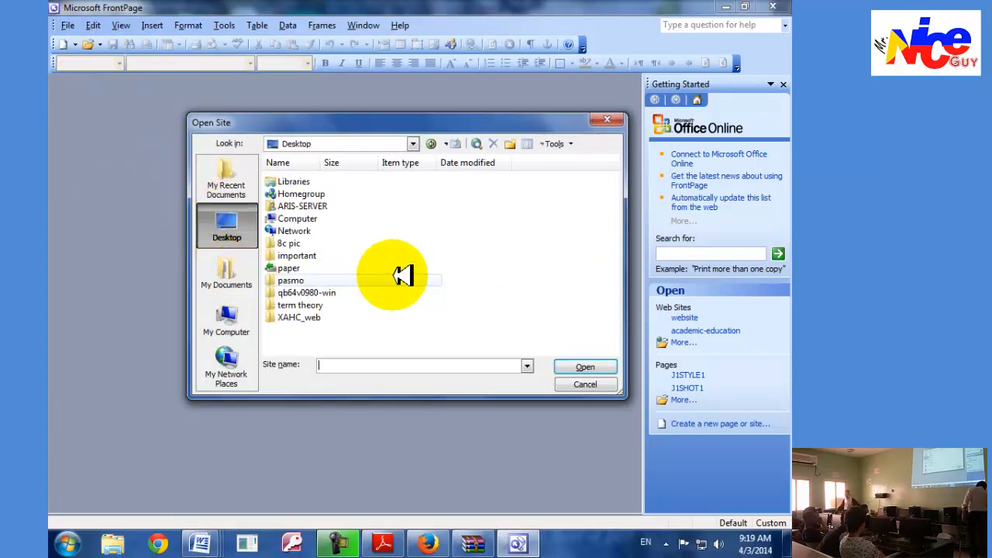
double_click(306, 321)
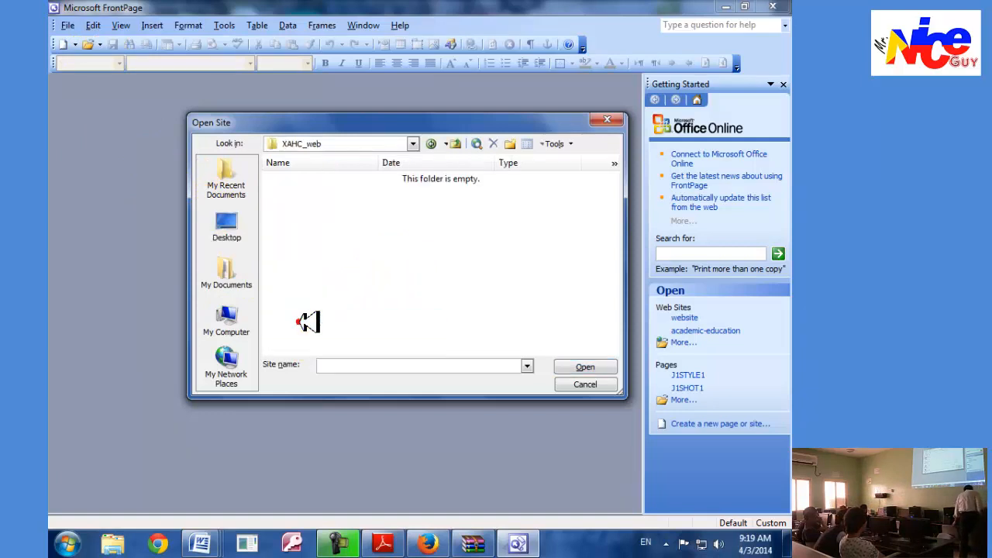
left_click(578, 364)
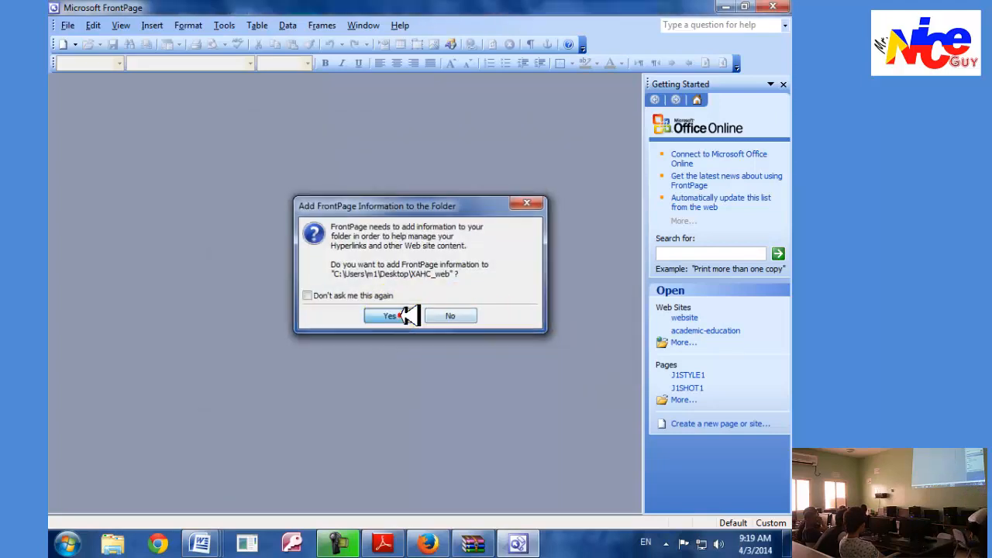
left_click(406, 315)
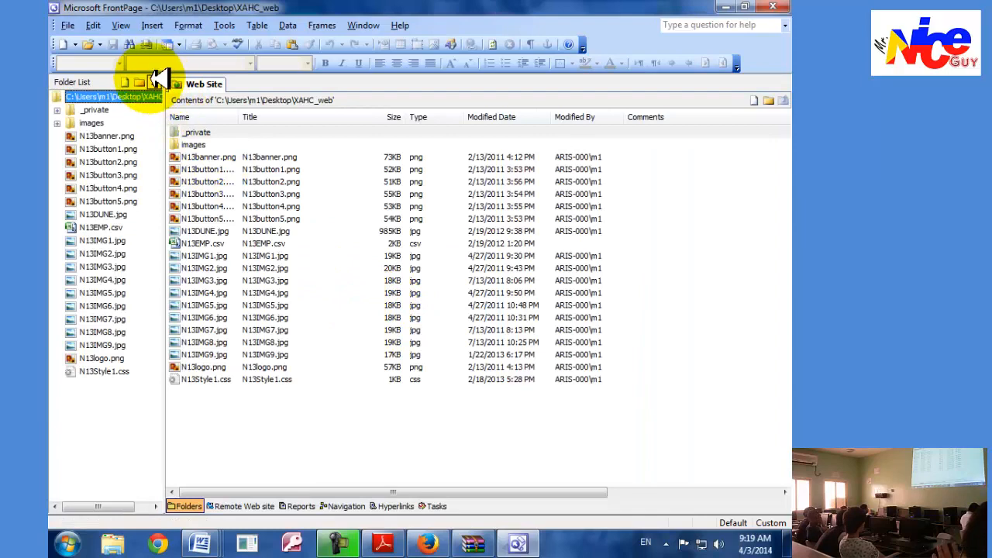
Hide the Folder List and show it again.
left_click(158, 81)
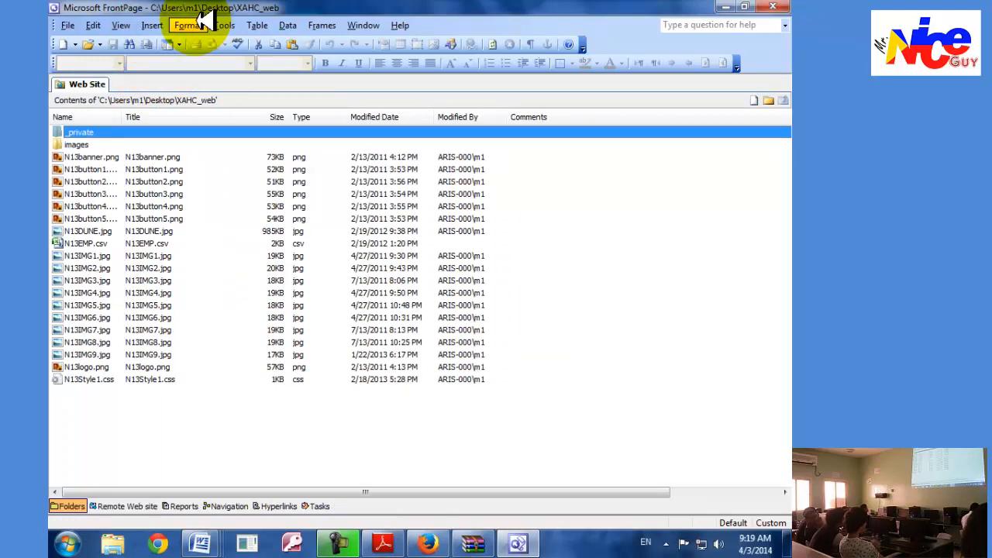
left_click(132, 23)
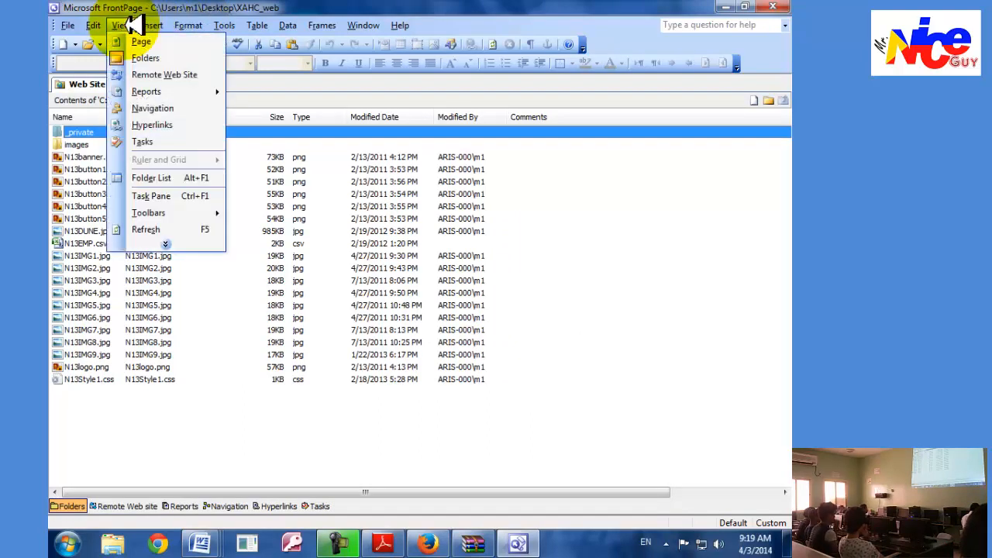
left_click(166, 178)
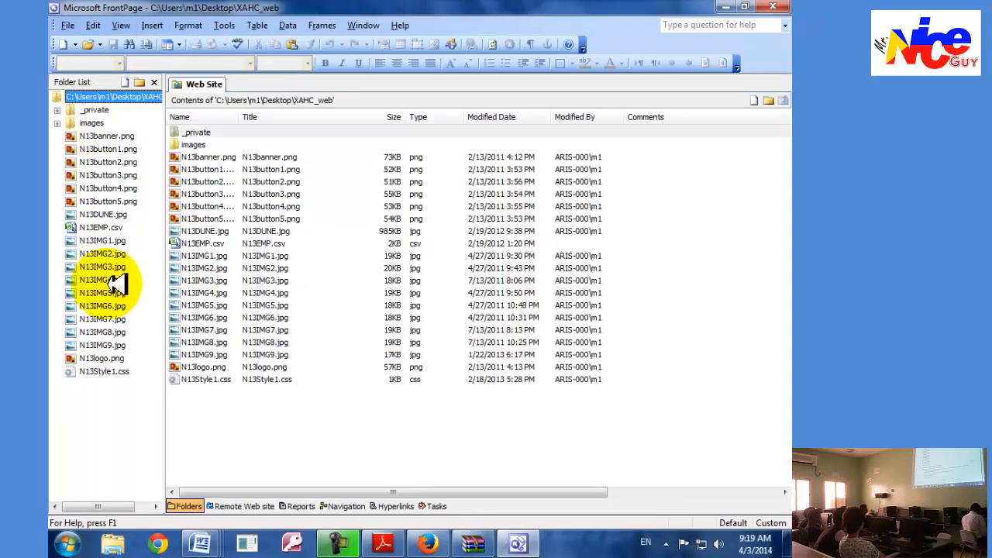
Check the stylesheet name in task 29 of the exam paper and open N13Style1.css from the site in FrontPage.
key("alt+Tab")
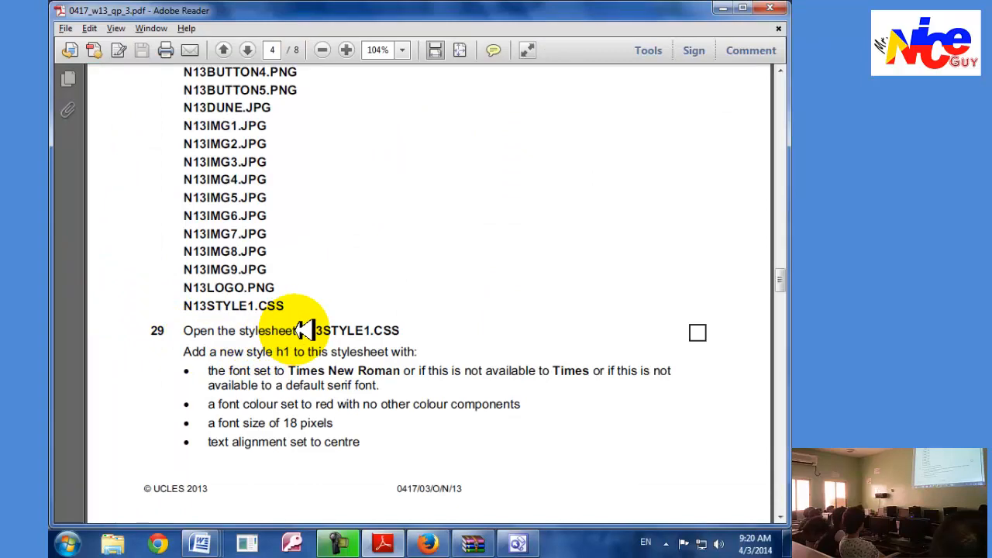
key("alt+Tab")
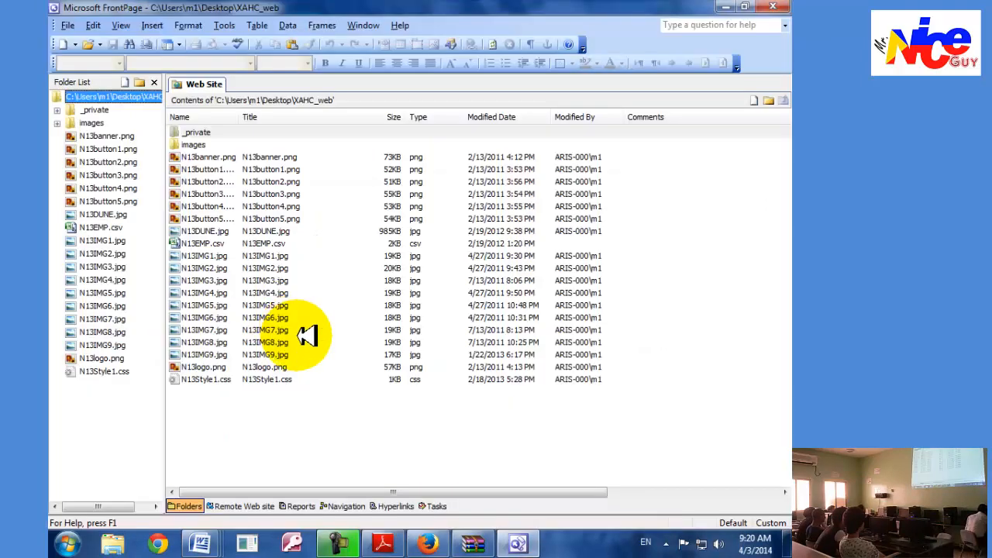
double_click(231, 380)
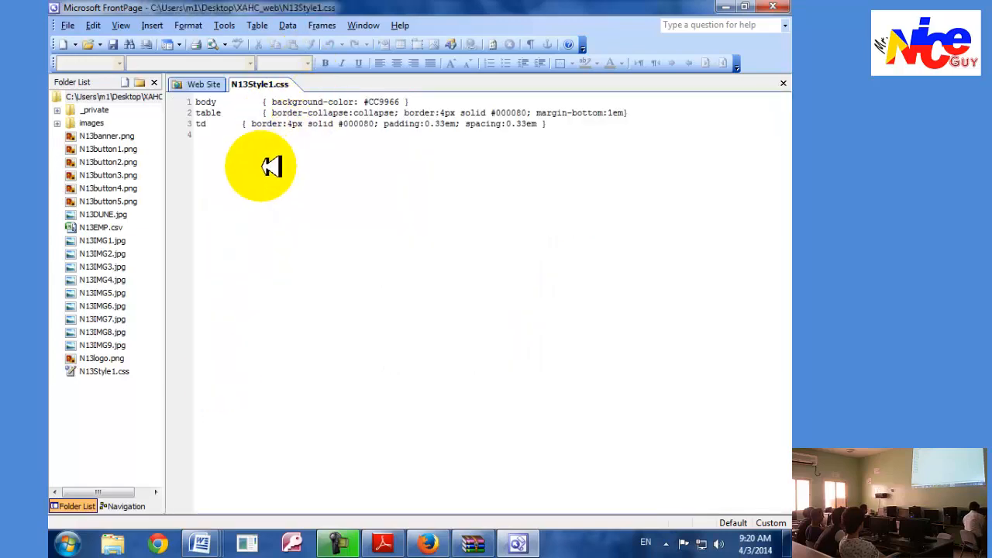
Read the font, colour, size and alignment requirements for the h1 style in task 29, then return to FrontPage.
key("alt+Tab")
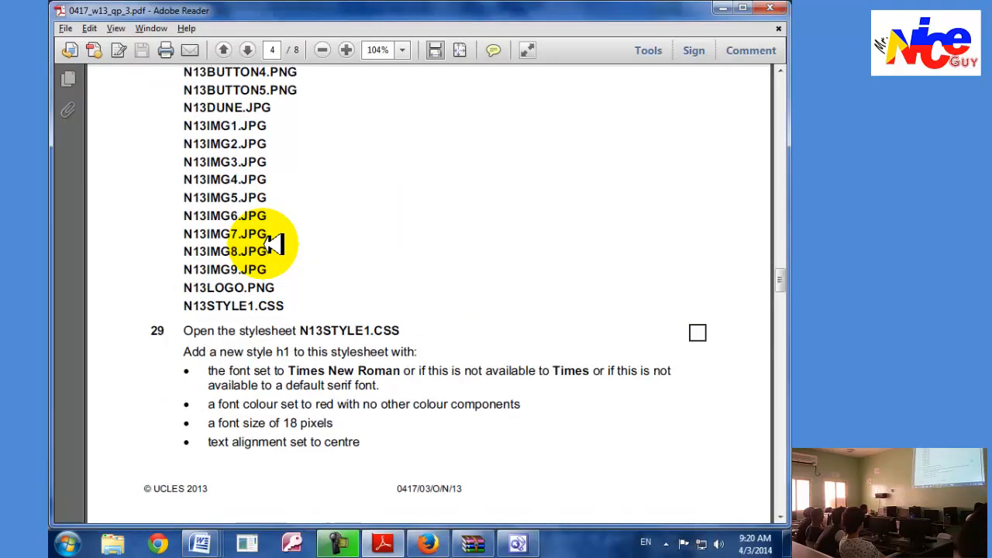
scroll(283, 391, "down", 1)
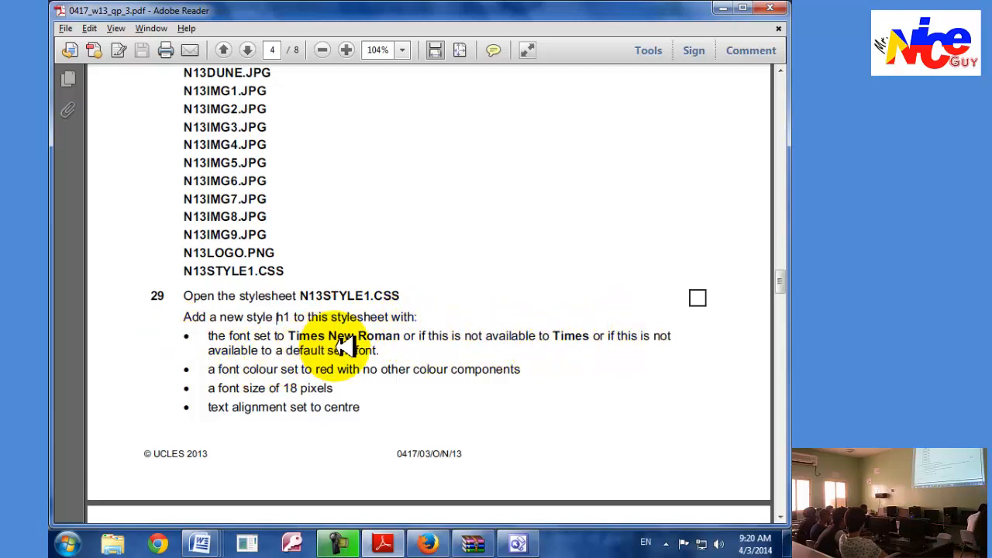
key("alt+Tab")
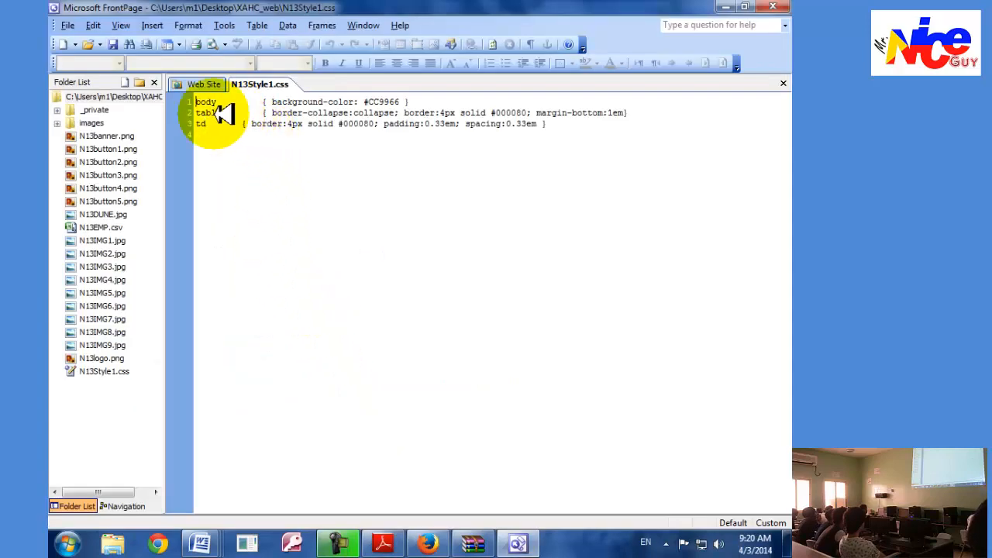
Create a new style in the N13Style1.css stylesheet and name its selector h1.
left_click(194, 25)
left_click(206, 42)
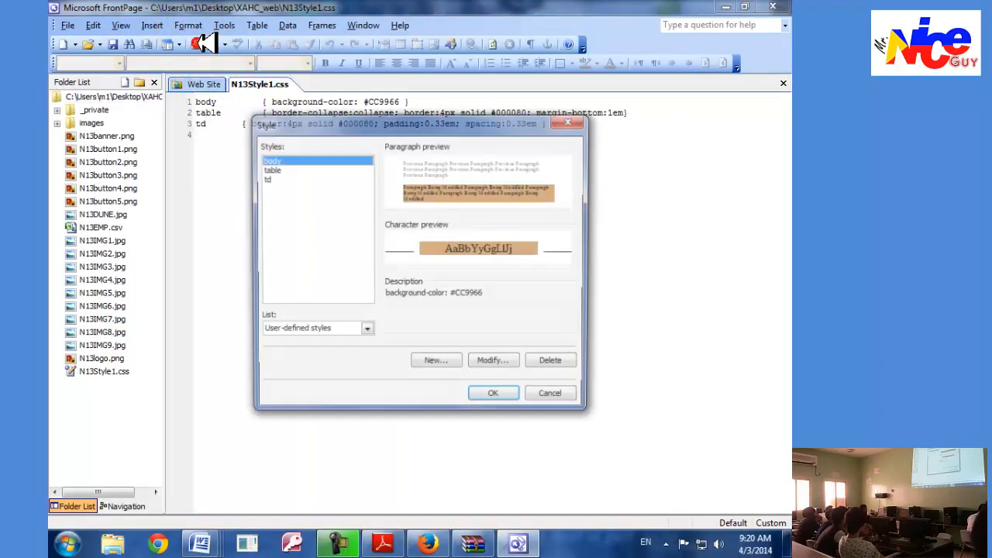
left_click(434, 364)
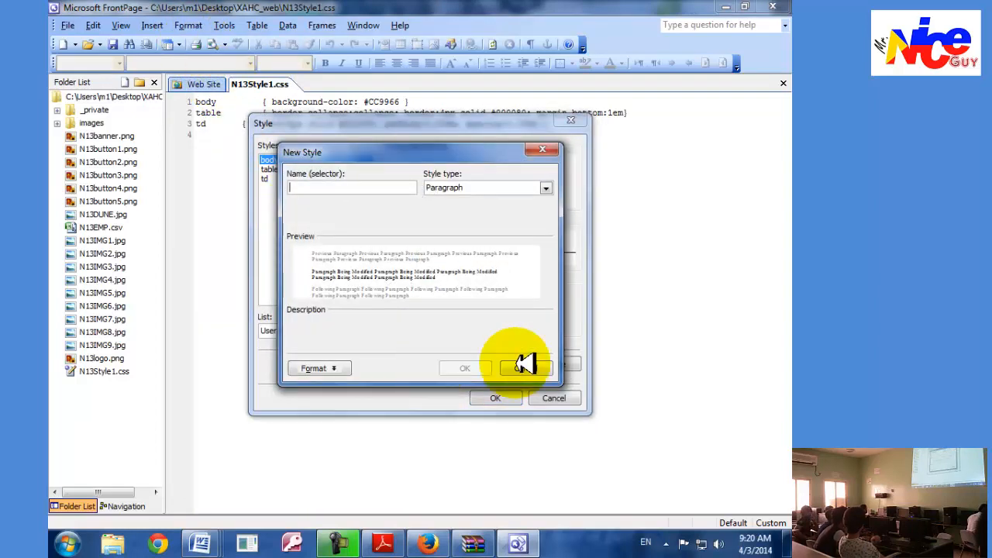
left_click(550, 368)
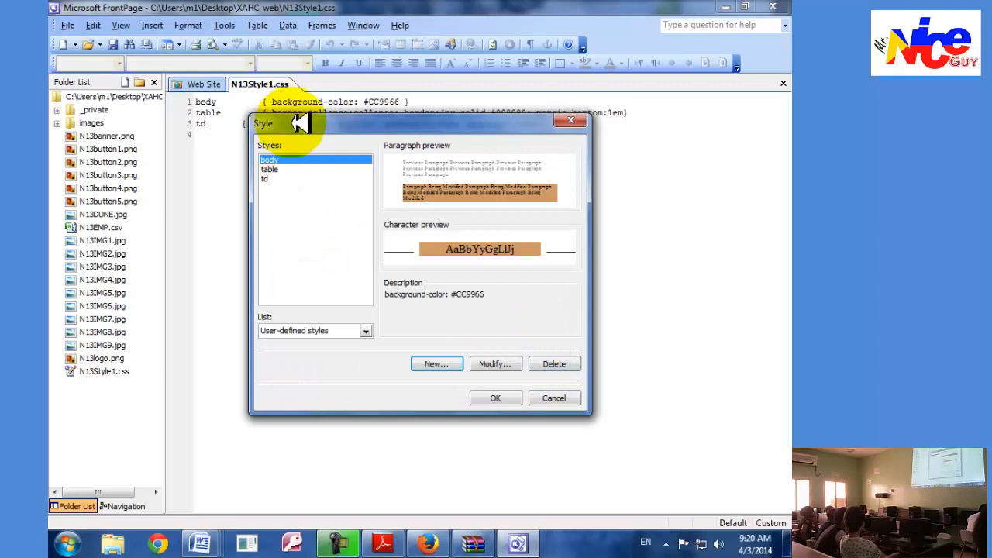
left_click_drag(291, 124, 381, 193)
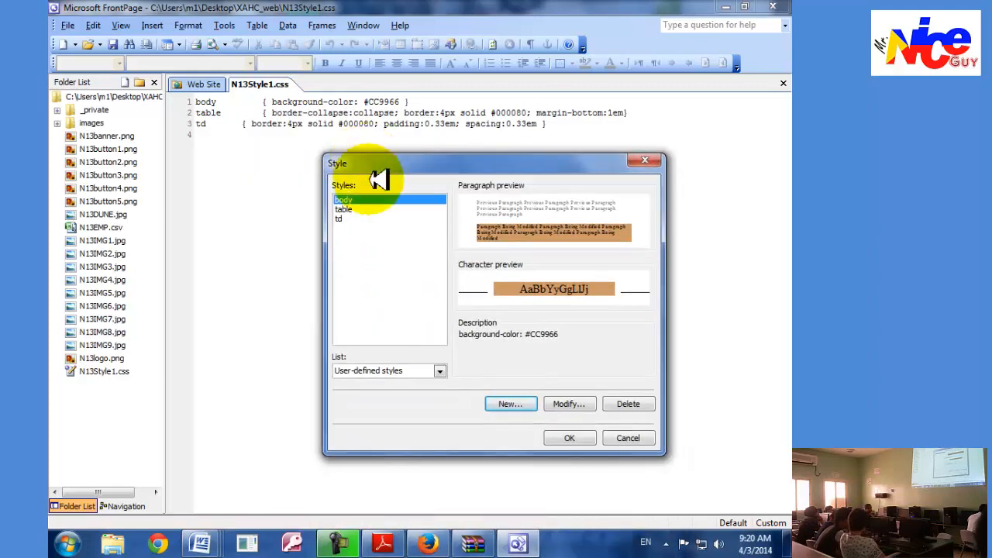
left_click(517, 403)
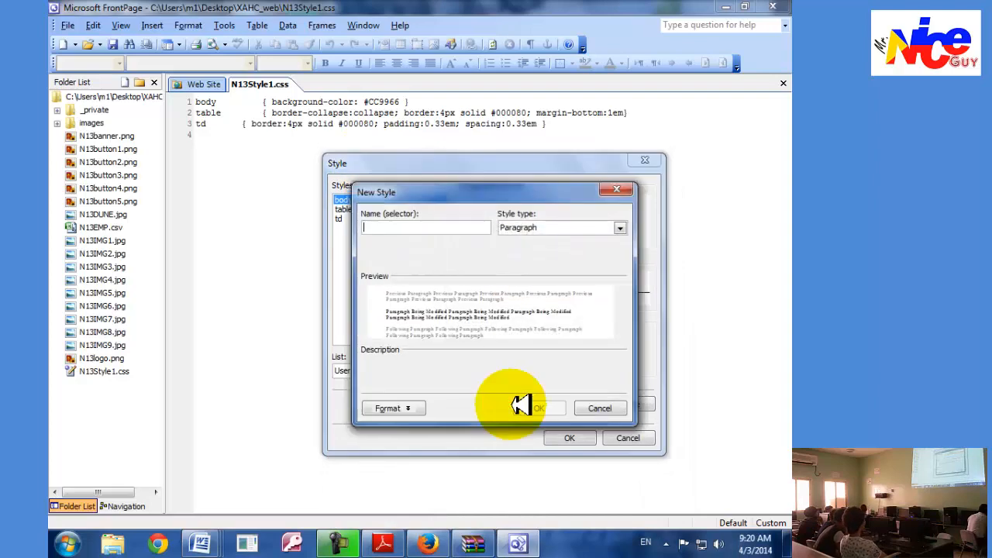
type("h1")
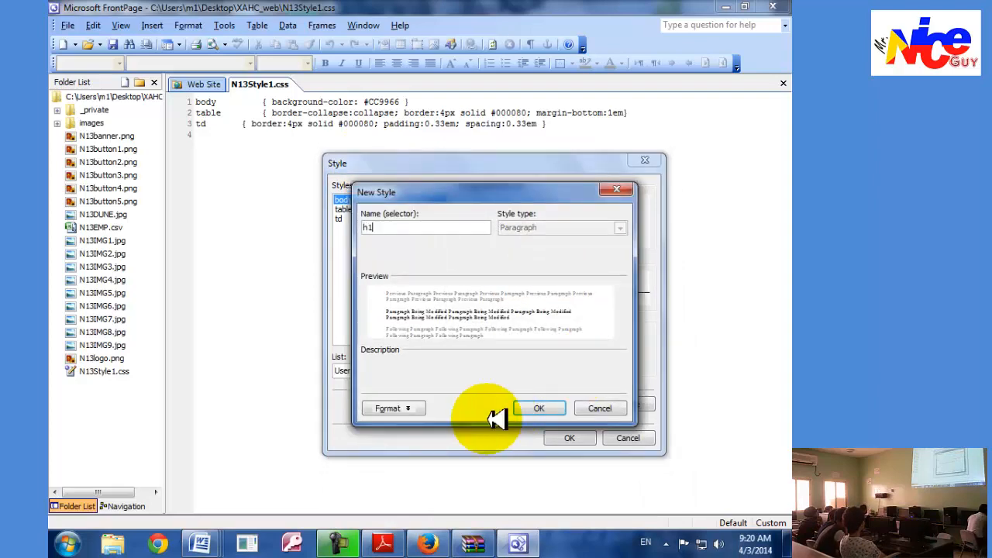
Check the h1 requirements in the exam paper in Adobe Reader, then set the new style's font to Times New Roman in FrontPage.
left_click(382, 542)
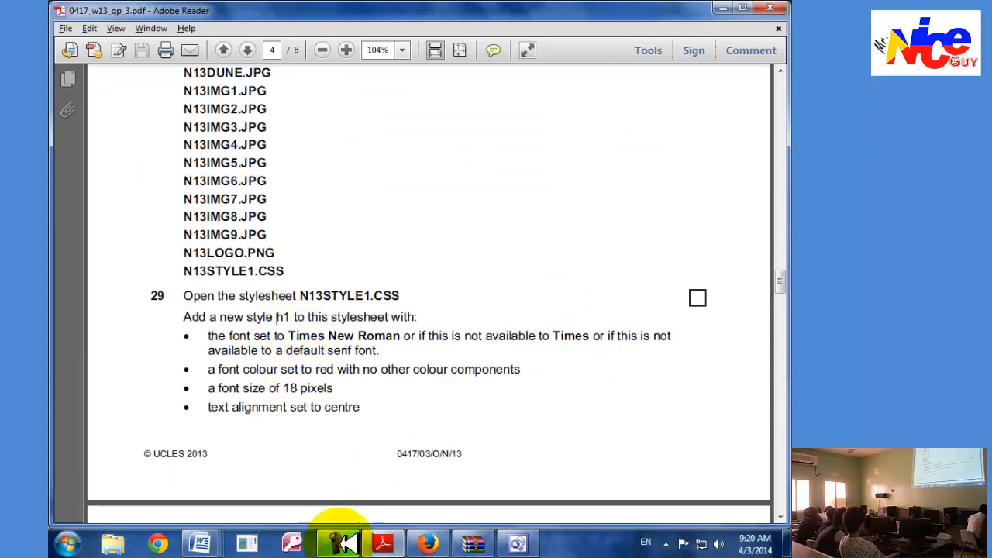
left_click(382, 545)
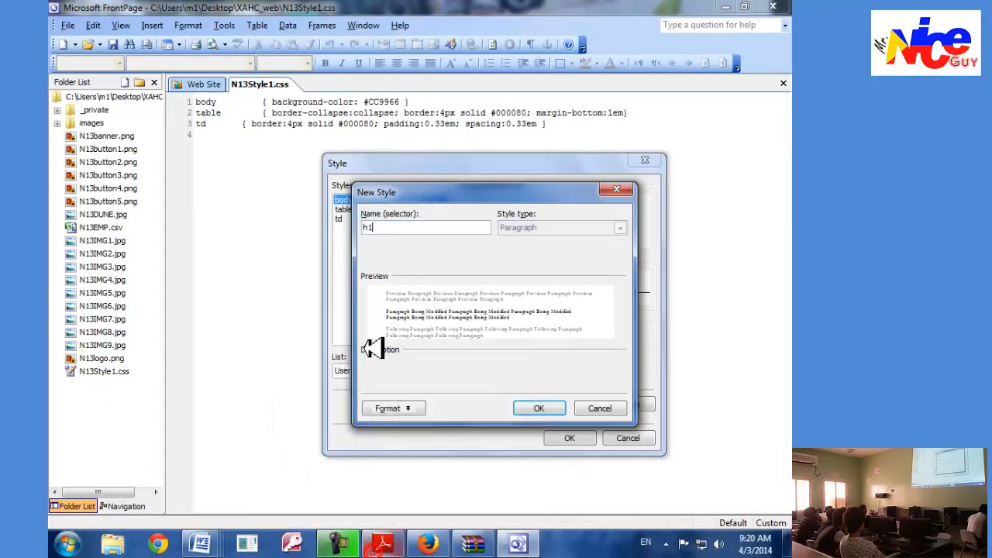
left_click(396, 406)
left_click(401, 425)
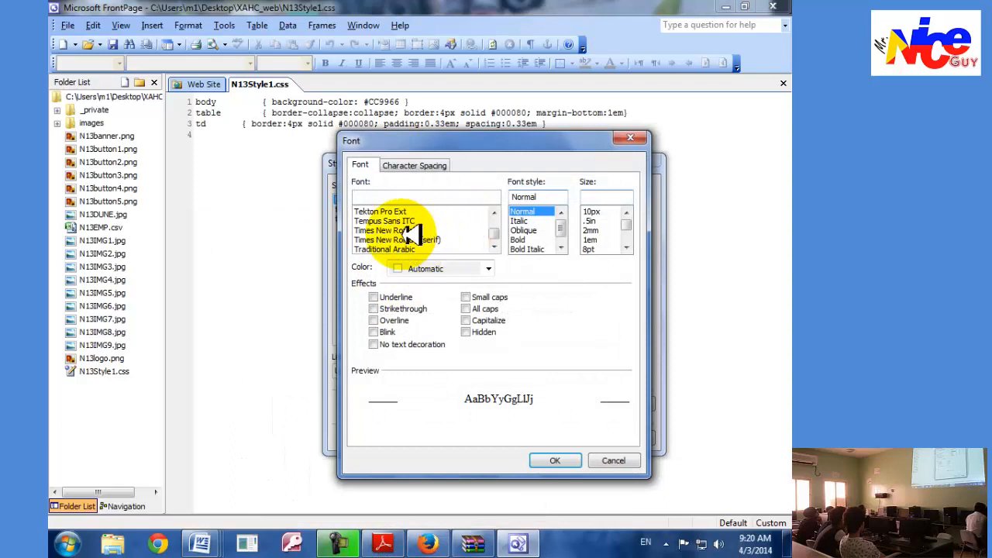
left_click(400, 231)
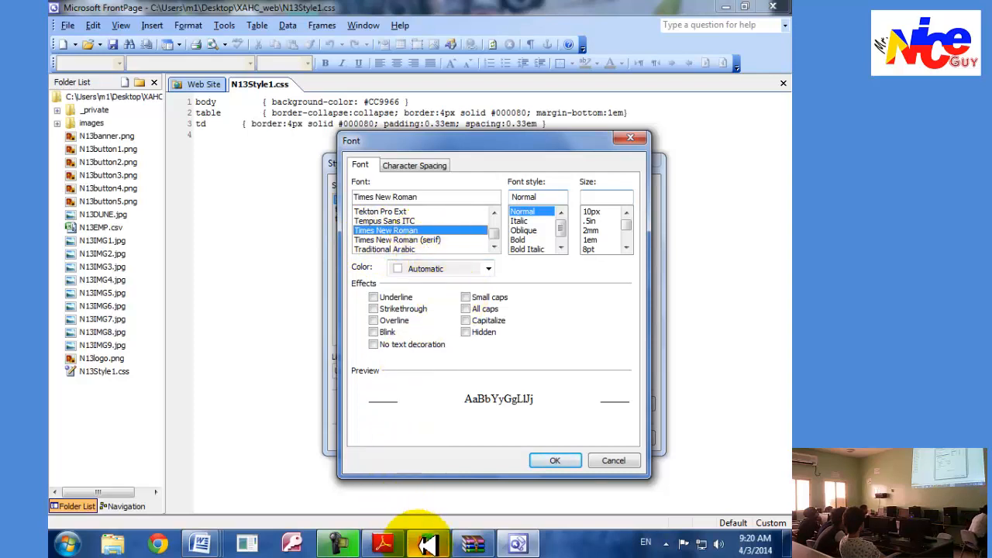
Check the font size in task 29 of the exam paper in Adobe Reader and set the h1 font size to 18px in FrontPage.
left_click(382, 544)
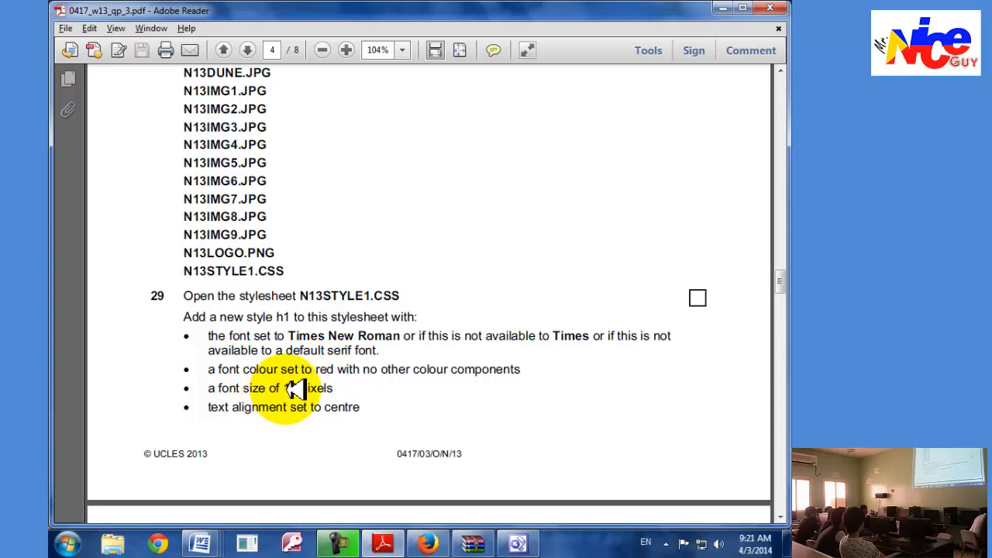
key("alt+Tab")
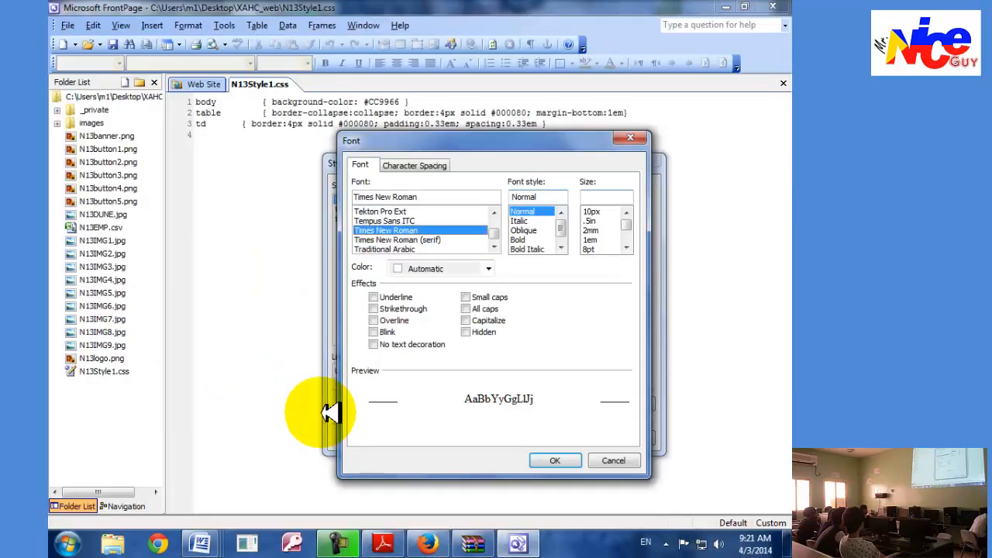
left_click(597, 195)
type("18")
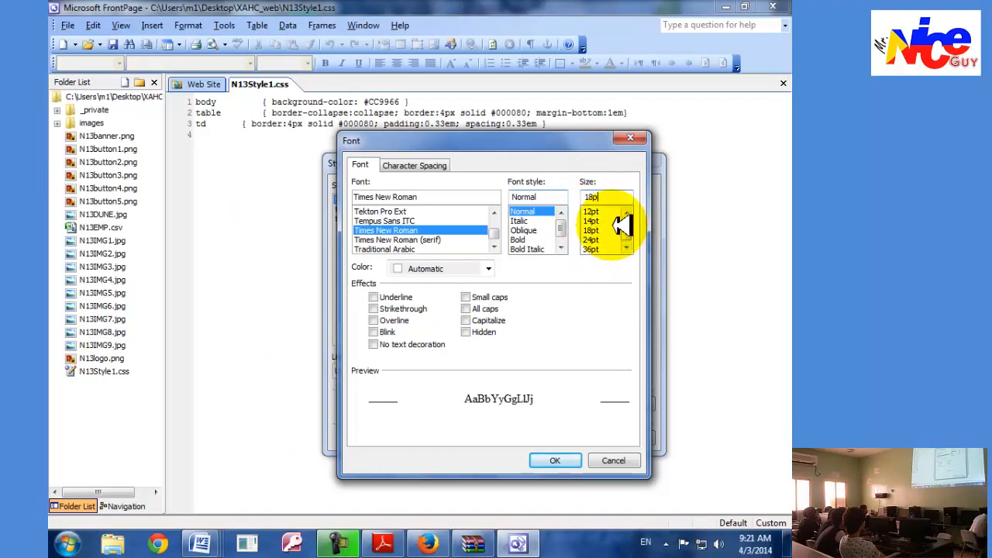
Set the h1 font colour to pure red, Hex={FF,00,00}, and apply the font settings.
left_click(495, 270)
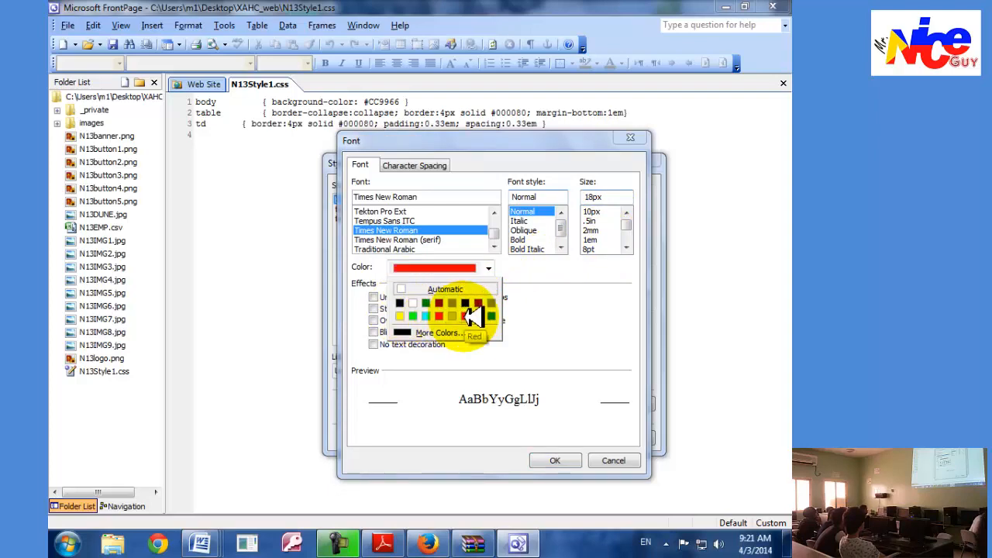
left_click(471, 316)
left_click(488, 268)
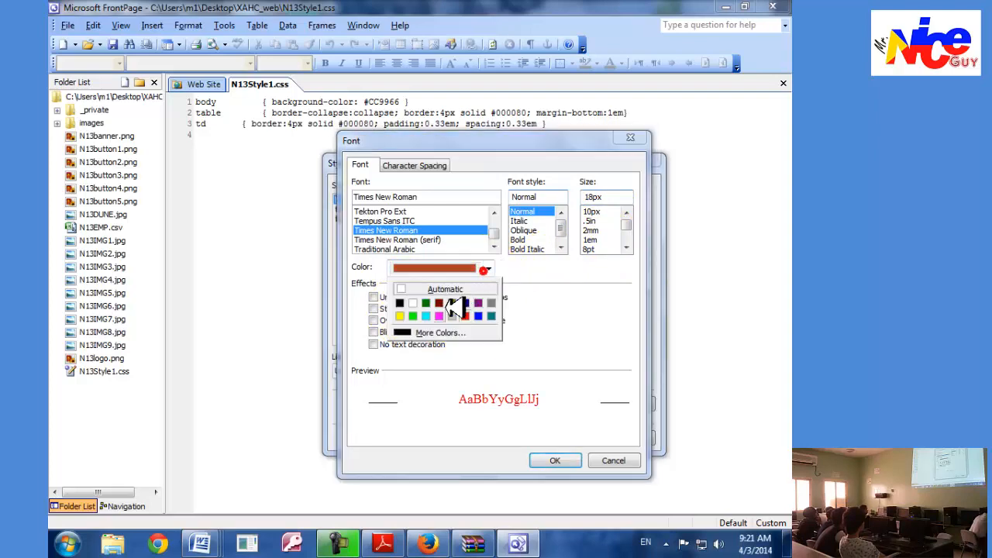
left_click(436, 327)
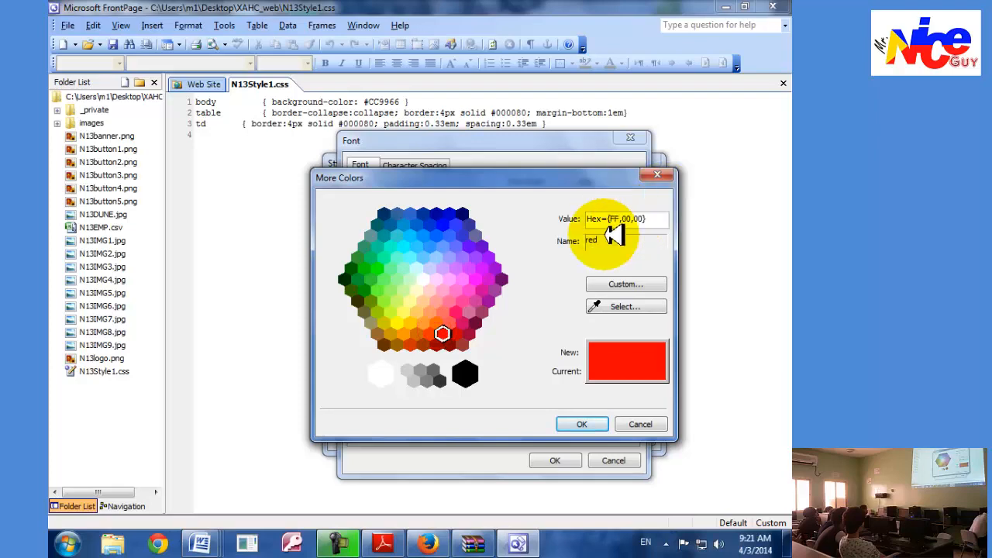
left_click(581, 423)
left_click(552, 462)
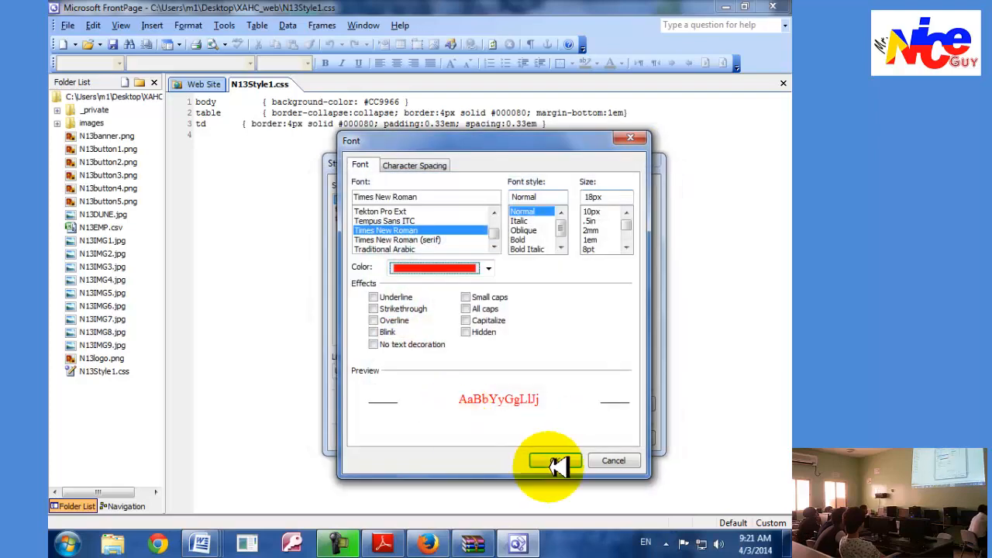
Set the h1 style's paragraph alignment to Center and apply it.
left_click(392, 407)
left_click(406, 441)
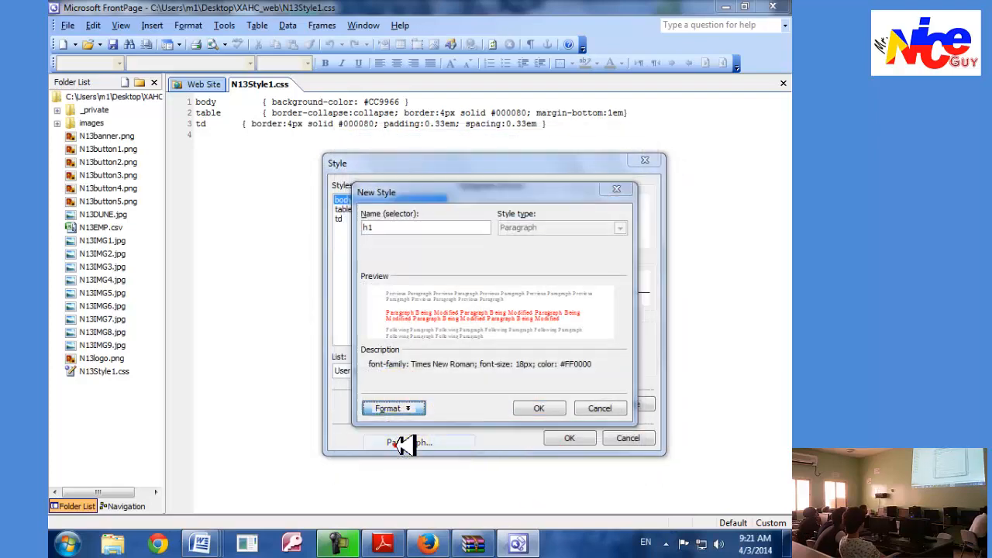
left_click(477, 199)
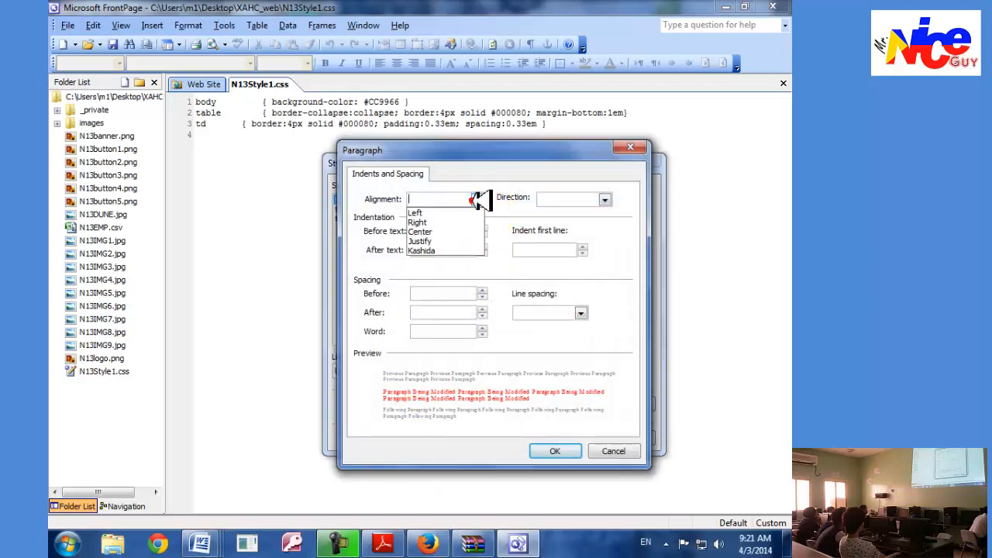
left_click(438, 232)
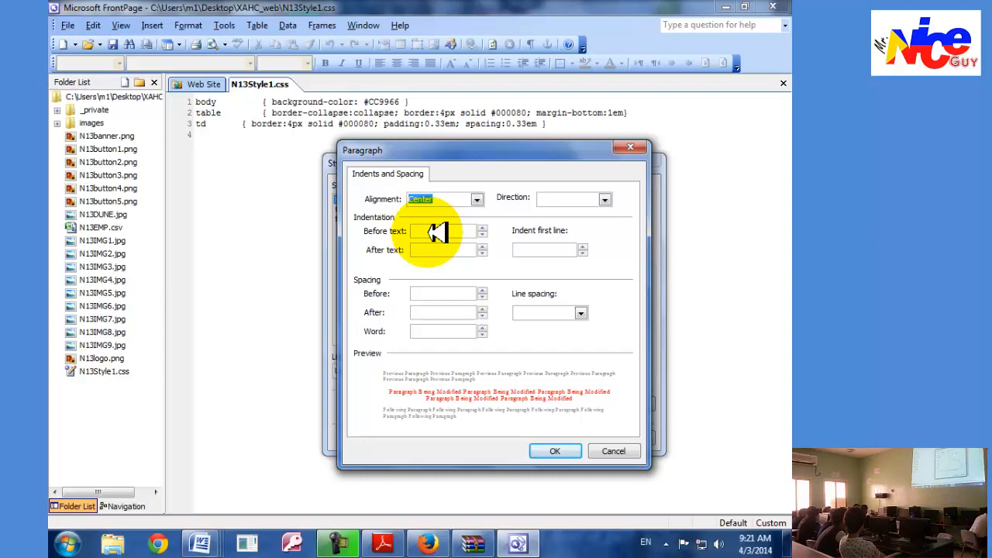
left_click(557, 451)
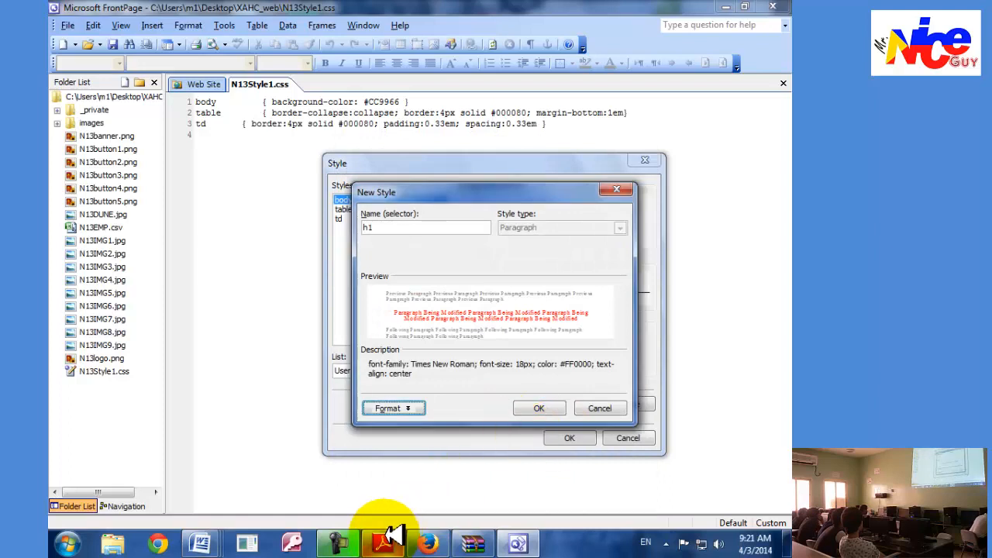
Recheck task 29 in Adobe Reader, then accept the new h1 style in FrontPage so it is written to the stylesheet.
left_click(382, 542)
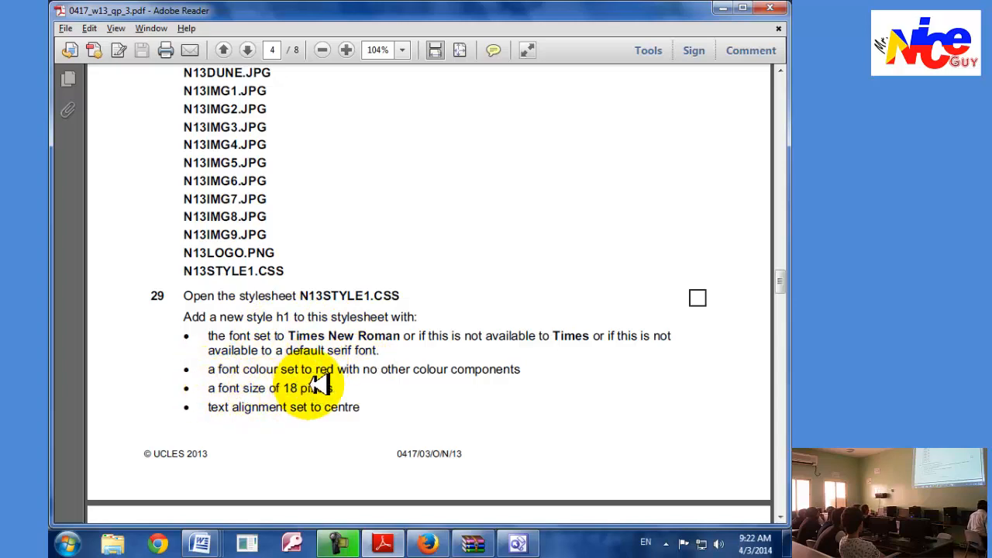
scroll(284, 335, "down", 5)
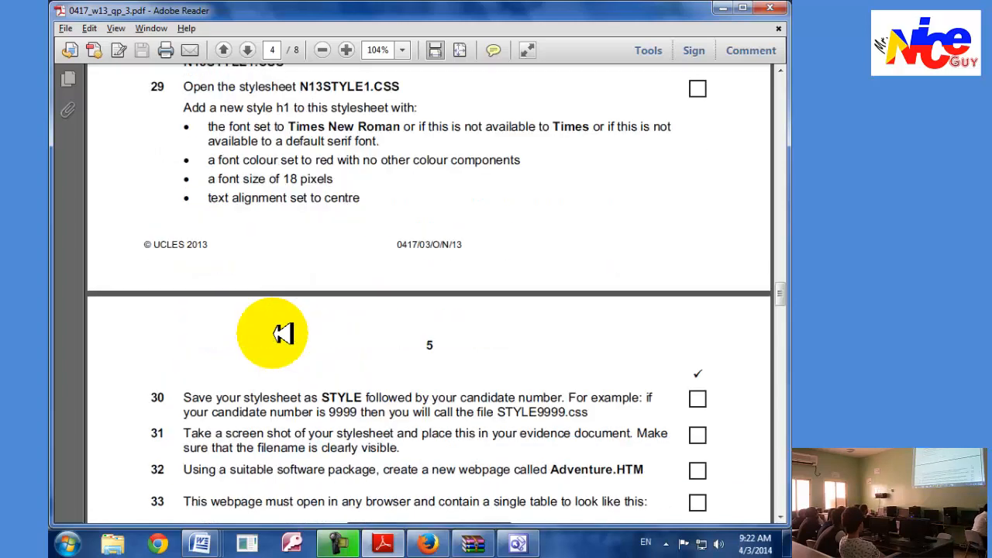
key("alt+Tab")
left_click(531, 411)
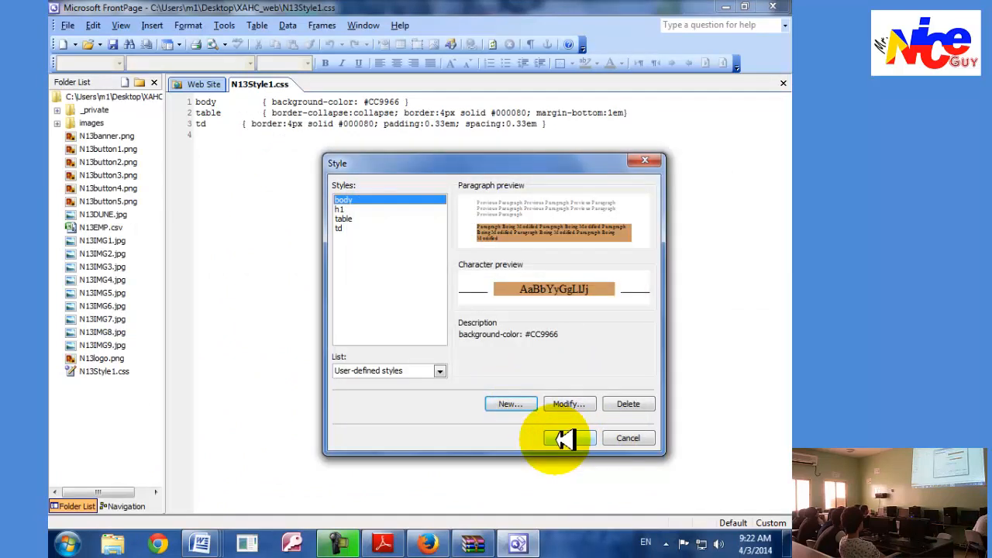
left_click(564, 438)
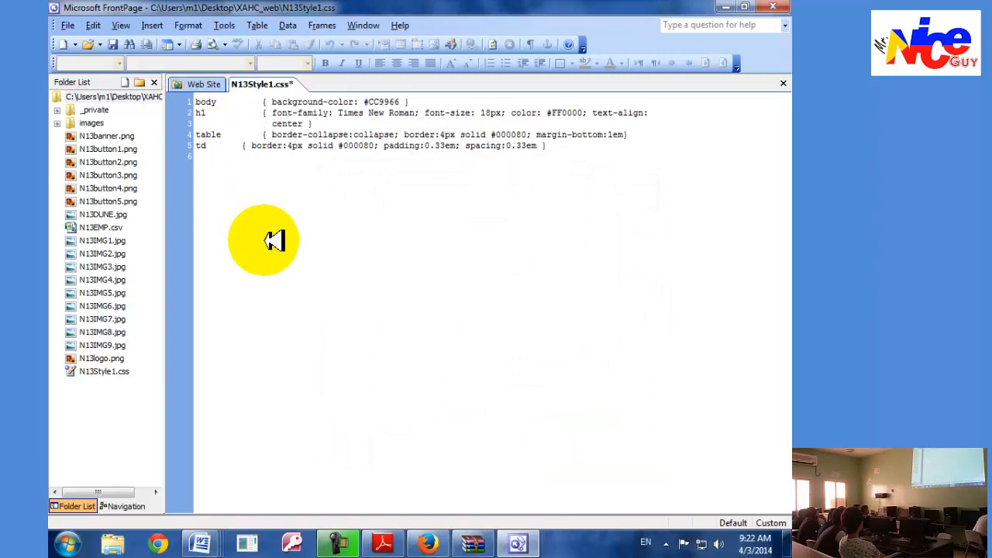
Check the fallback fonts in task 29 in Adobe Reader and add Times, serif after Times New Roman in the h1 font-family in FrontPage.
left_click(383, 542)
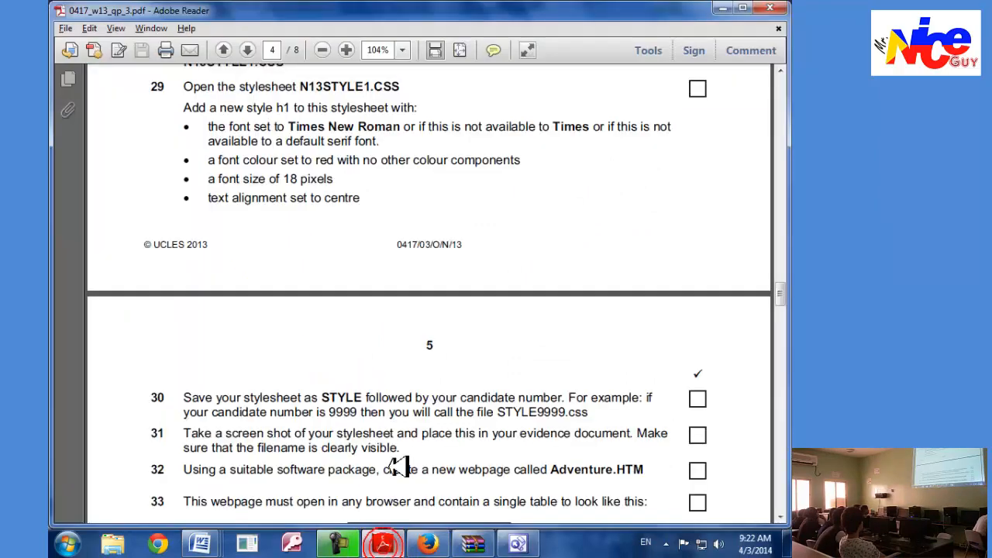
scroll(397, 341, "up", 1)
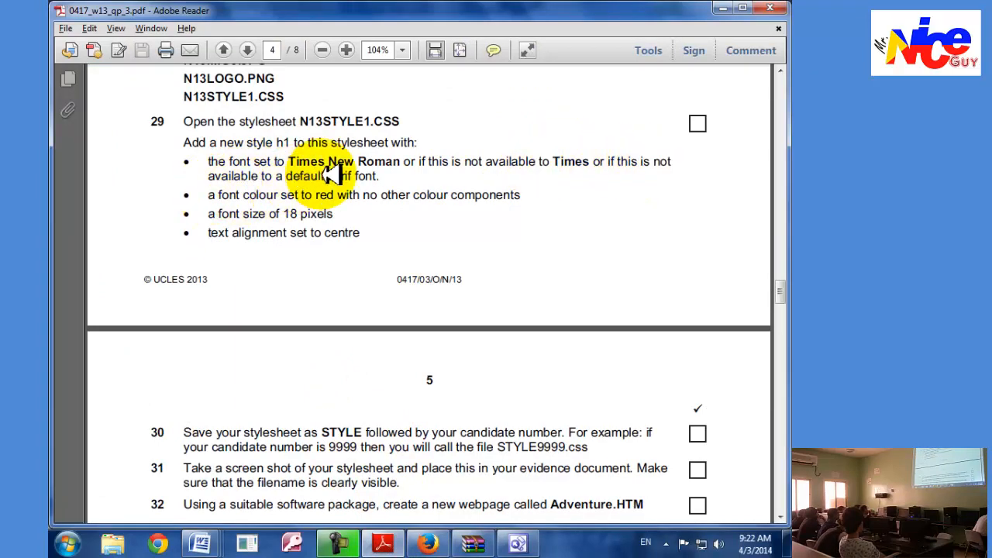
key("alt+Tab")
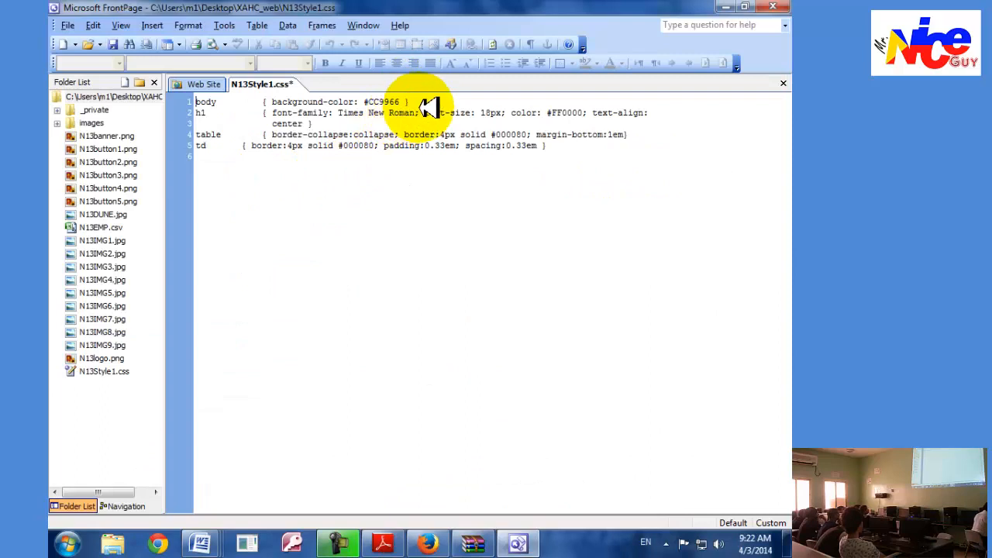
left_click(412, 111)
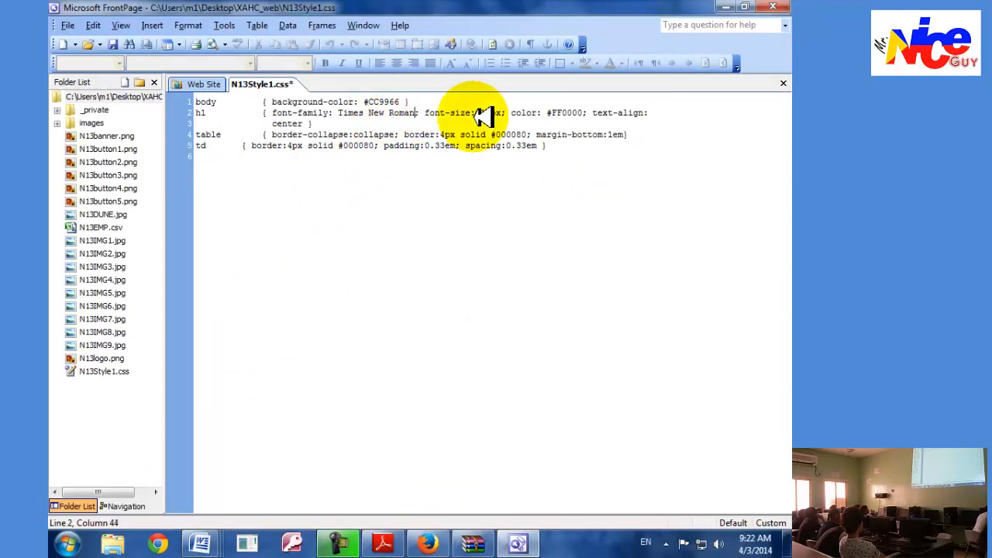
type(",")
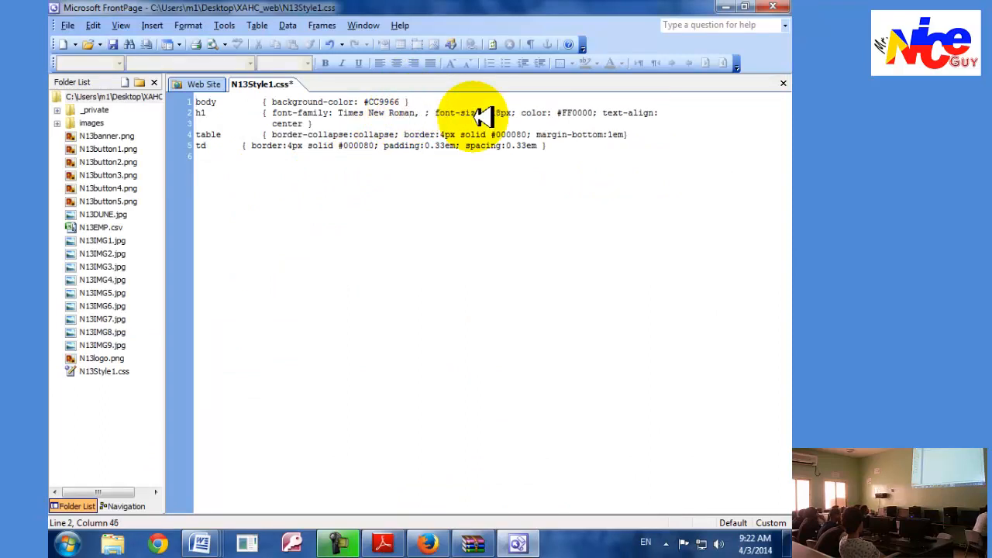
type(" Times")
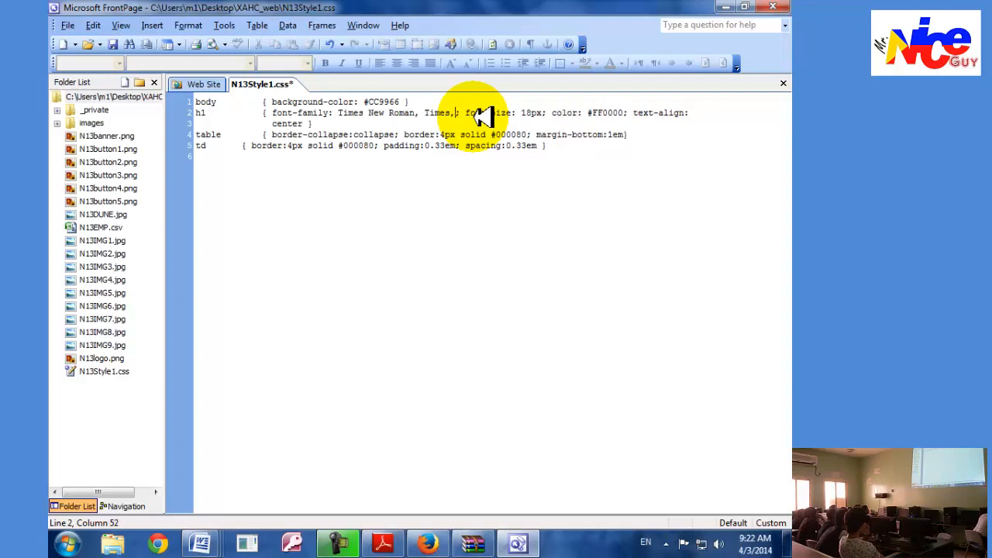
type(",")
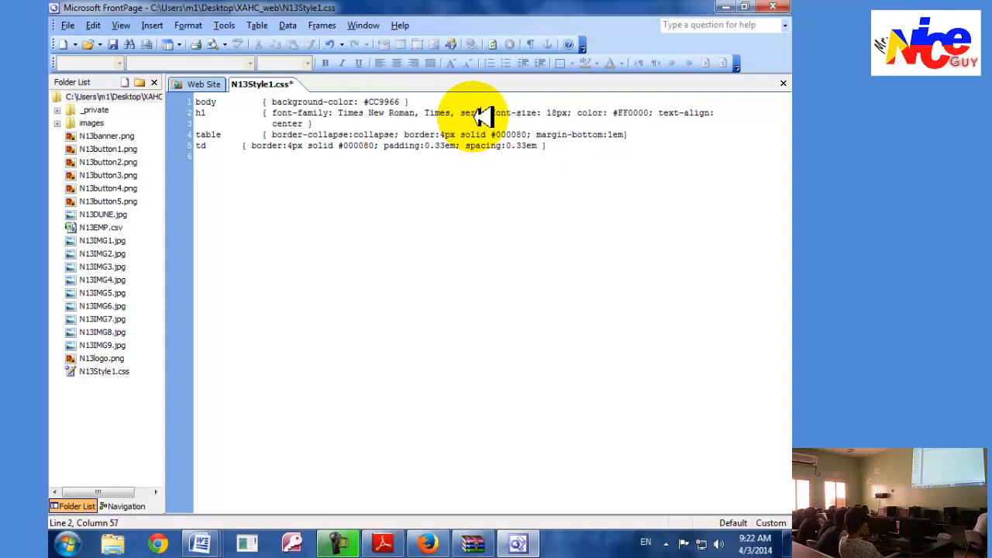
Enclose Times New Roman in double quotation marks in the h1 font-family rule.
left_click(412, 113)
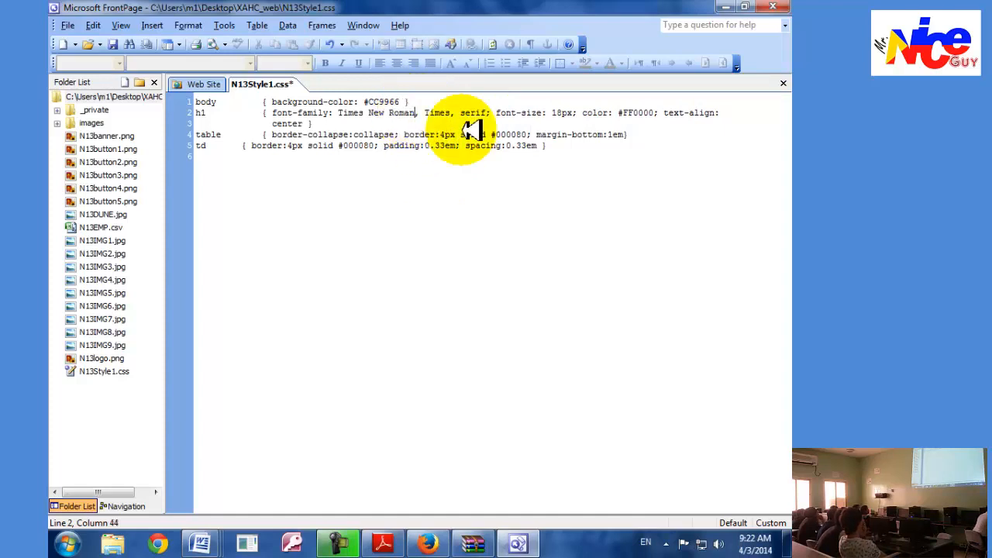
type("\"")
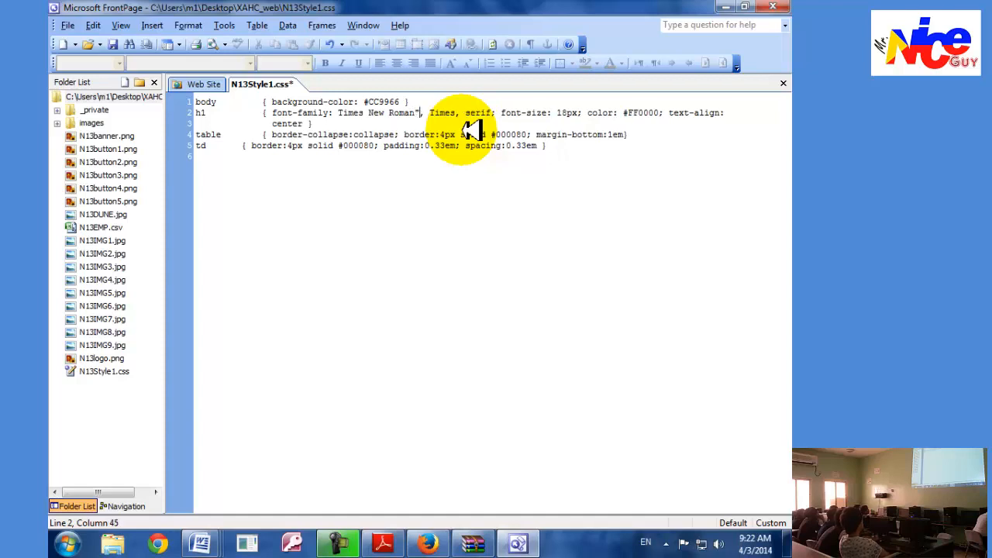
left_click(339, 112)
type("\"")
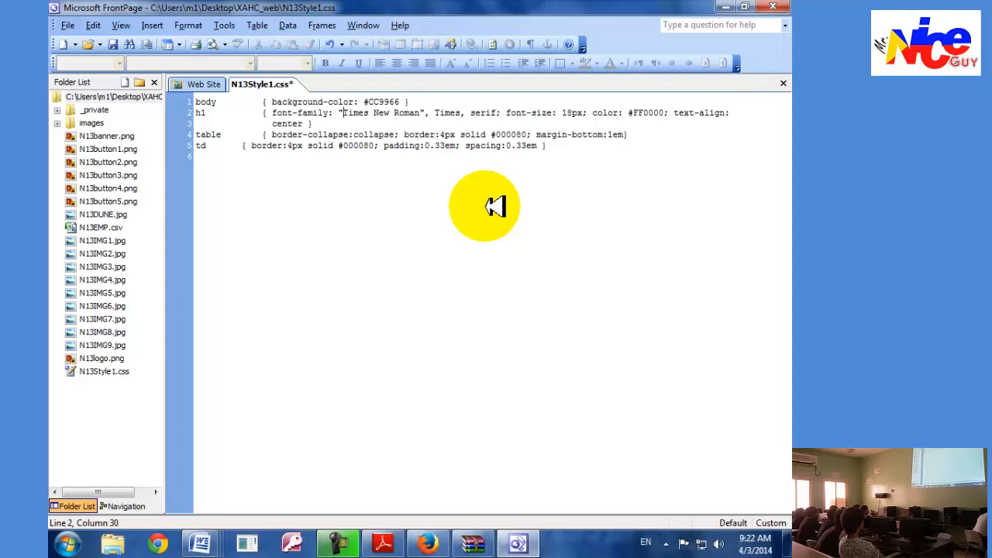
Read the stylesheet naming instruction in task 30 in Adobe Reader, then save the changes to N13Style1.css in FrontPage.
left_click(382, 543)
scroll(340, 372, "down", 2)
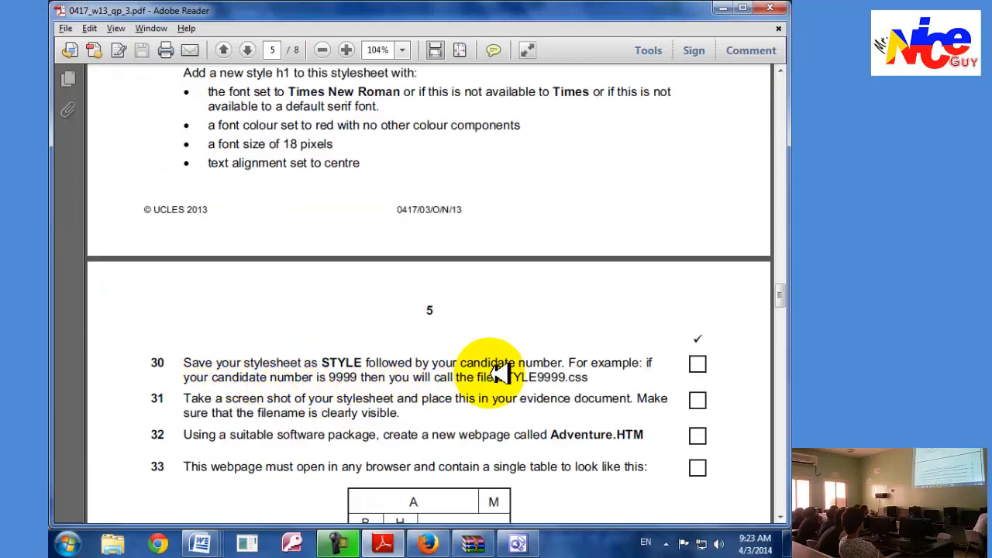
key("alt+Tab")
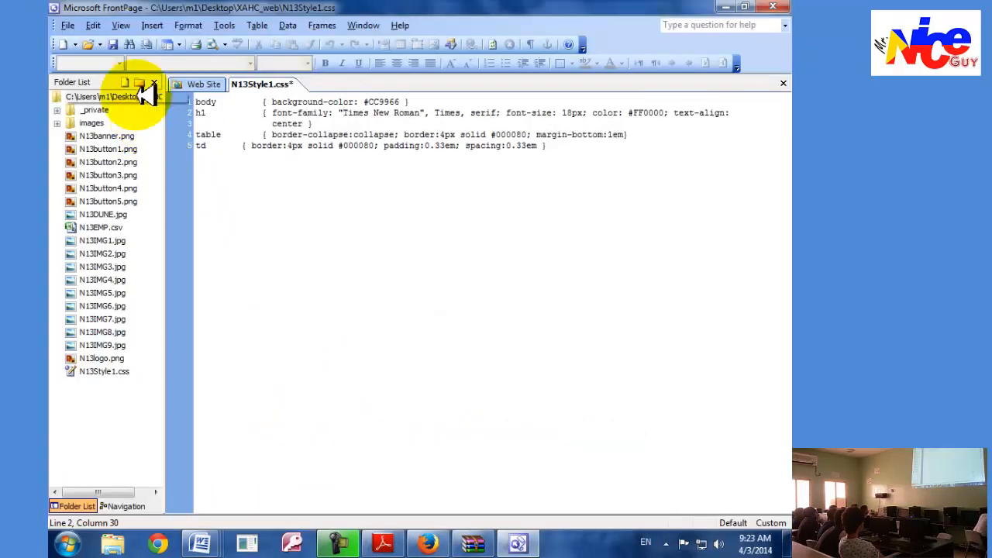
left_click(82, 26)
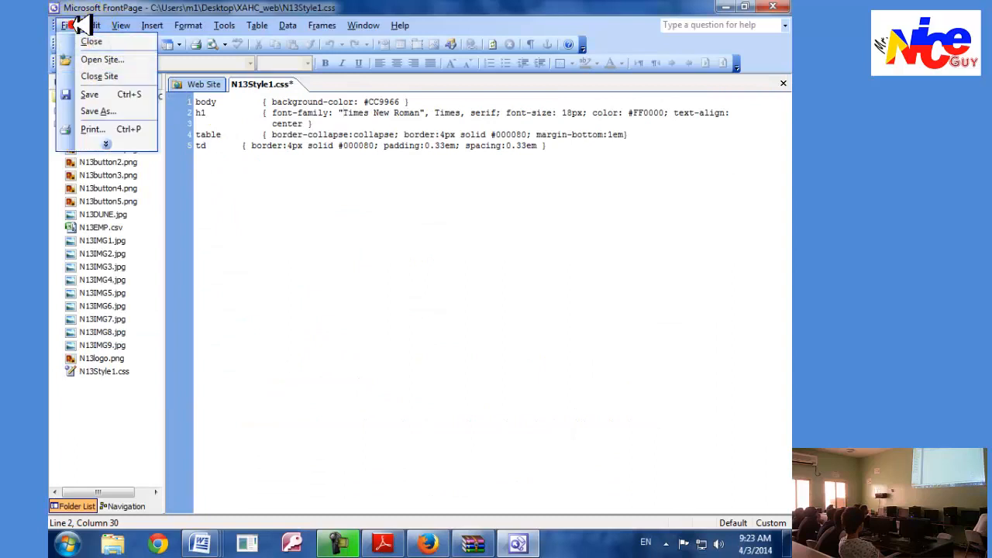
left_click(112, 93)
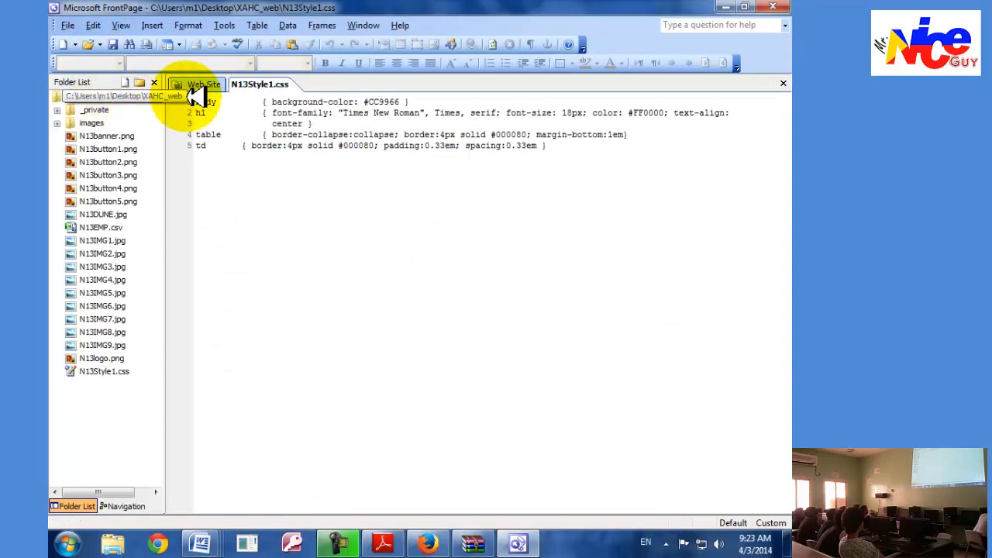
Save a copy of the stylesheet as STYLE01234 in the XAHC_web folder.
left_click(85, 25)
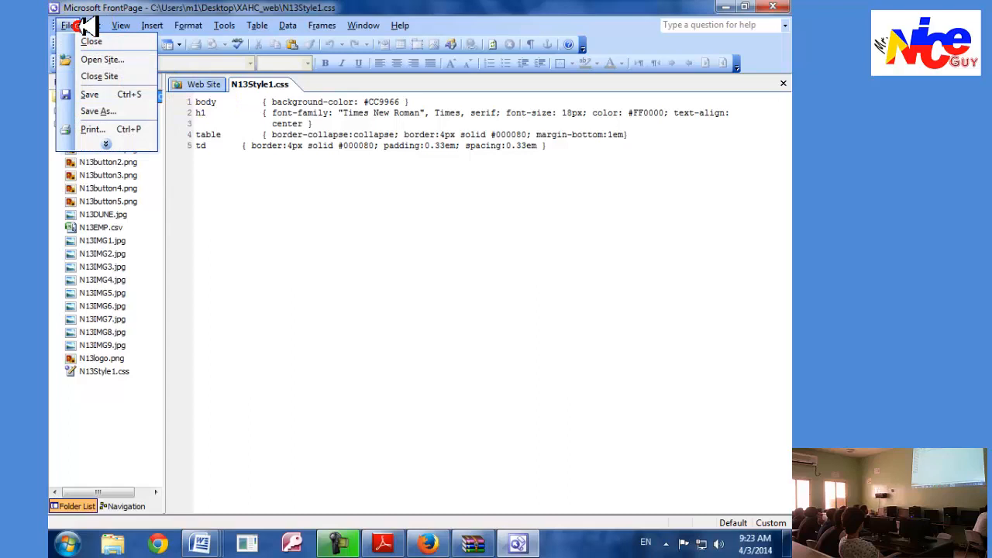
left_click(95, 109)
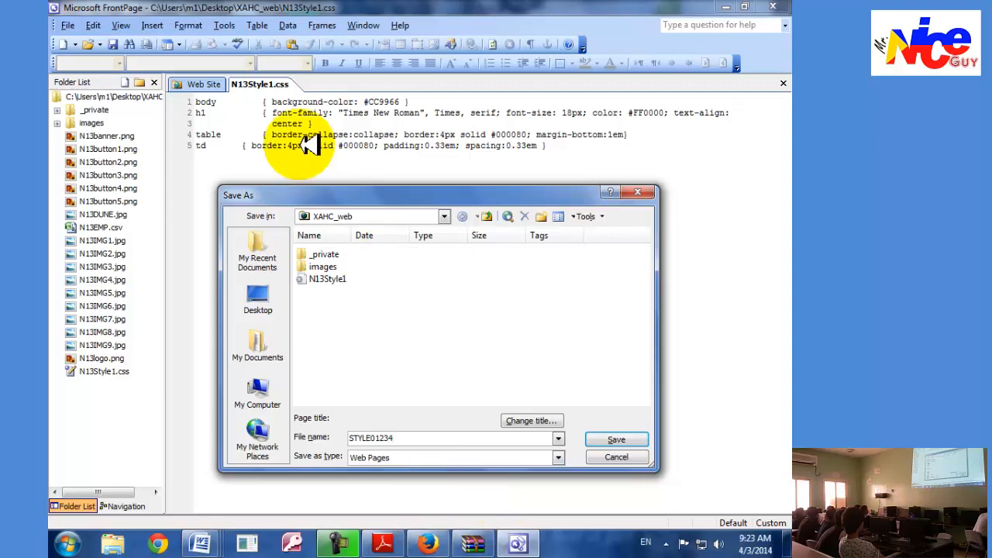
left_click(616, 439)
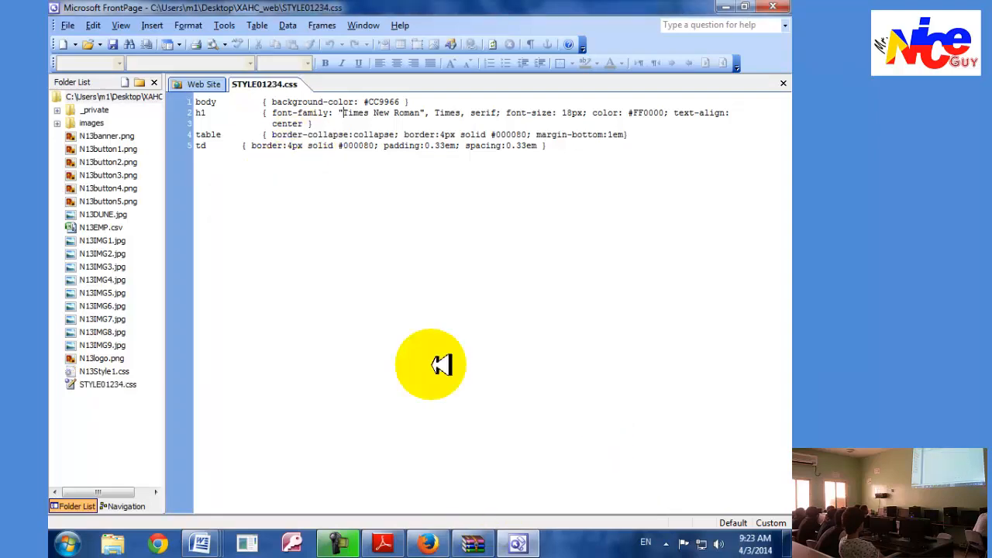
Read task 31 in Adobe Reader, capture the STYLE01234.css window in FrontPage and paste the screenshot into the N3Evidence01234 document body in Word.
key("alt+Tab")
scroll(321, 399, "down", 2)
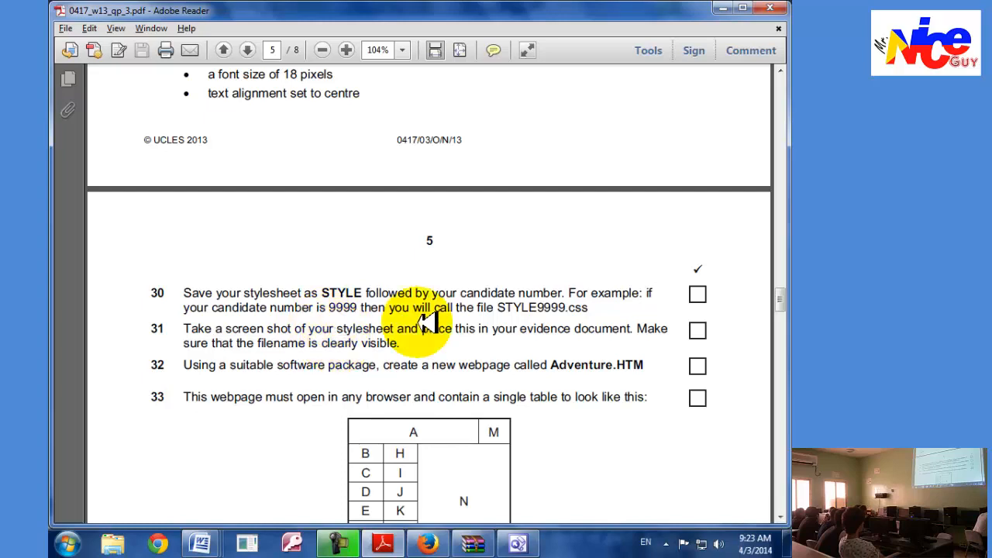
key("alt+Tab")
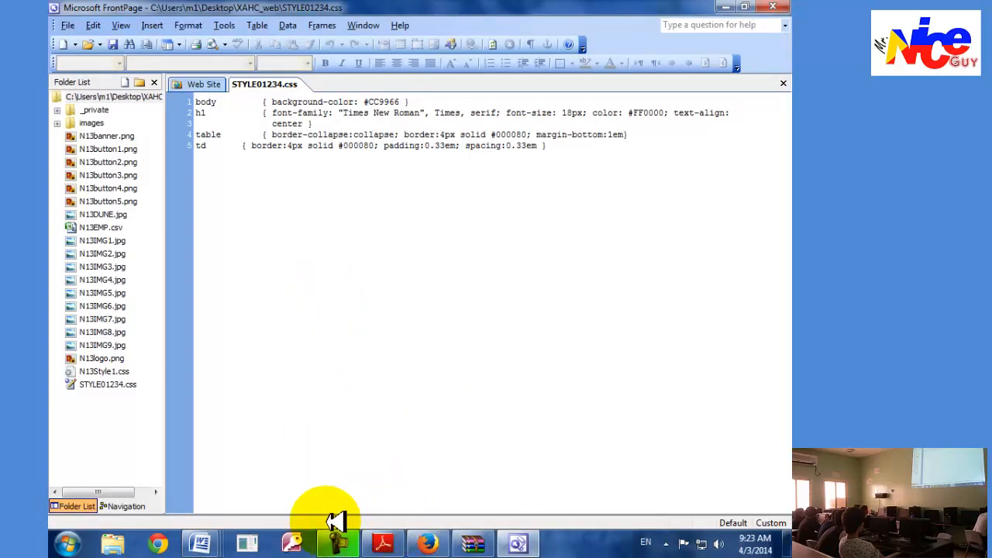
mouse_move(203, 542)
left_click(655, 449)
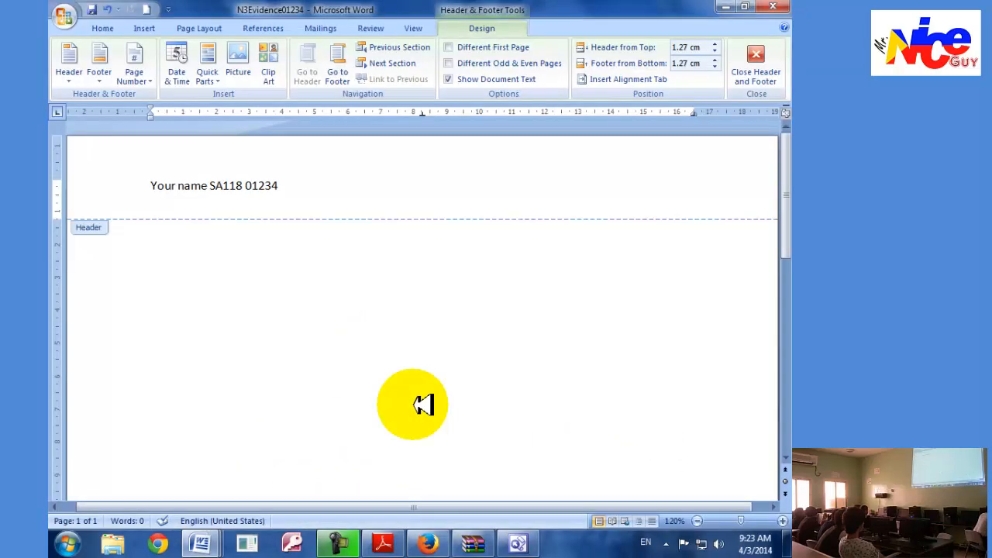
left_click(755, 66)
key("ctrl+v")
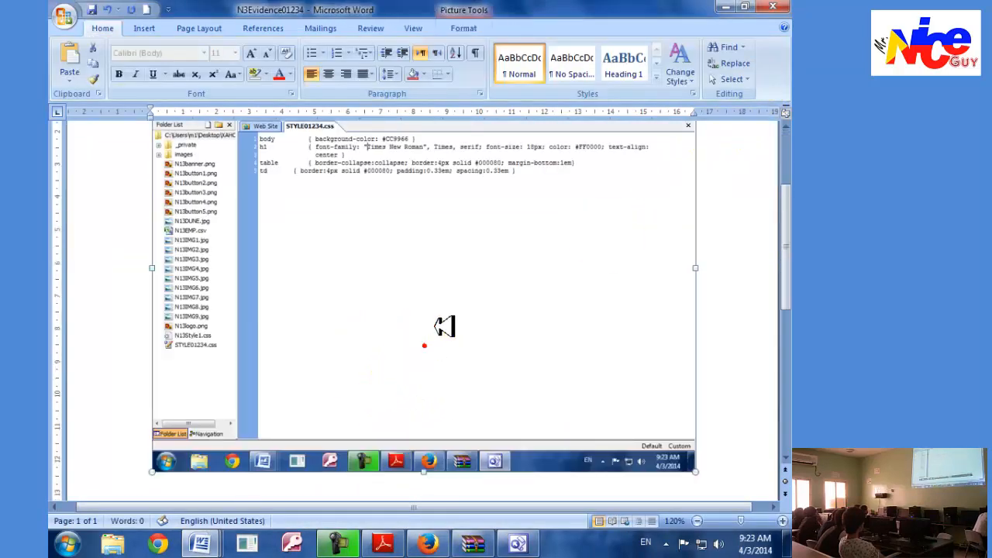
Crop the pasted screenshot to the stylesheet's file tab and code, and enlarge the cropped picture to nearly the text width.
left_click(464, 29)
left_click(678, 55)
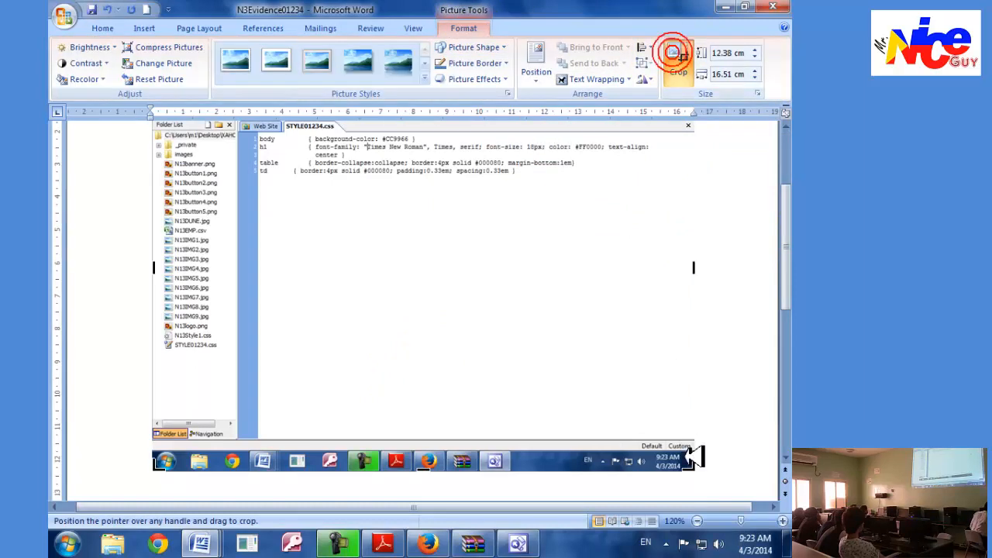
left_click_drag(693, 468, 675, 199)
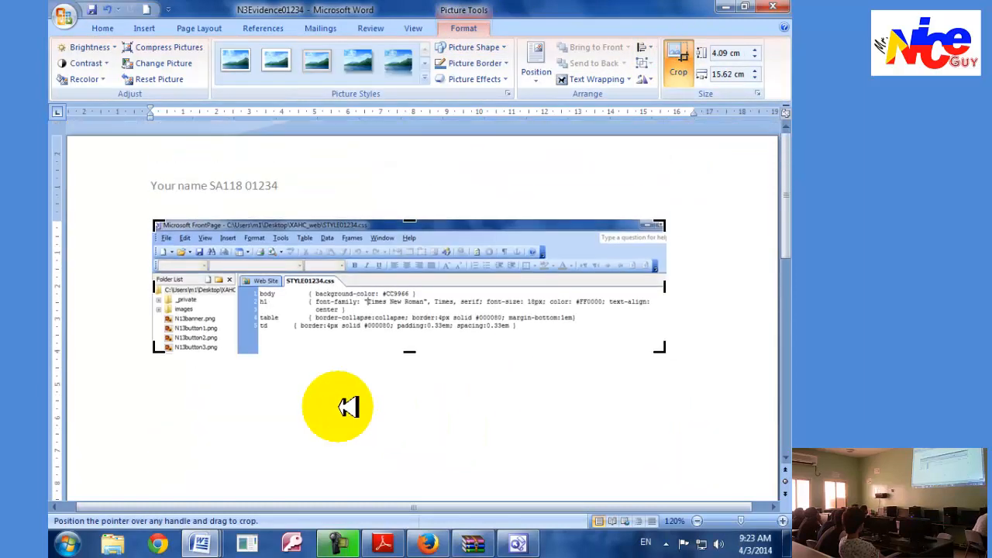
left_click_drag(158, 220, 243, 272)
left_click(327, 277)
left_click_drag(580, 302, 640, 321)
Apply narrow page margins to the evidence document and enlarge the screenshot further within the wider text area.
left_click(203, 28)
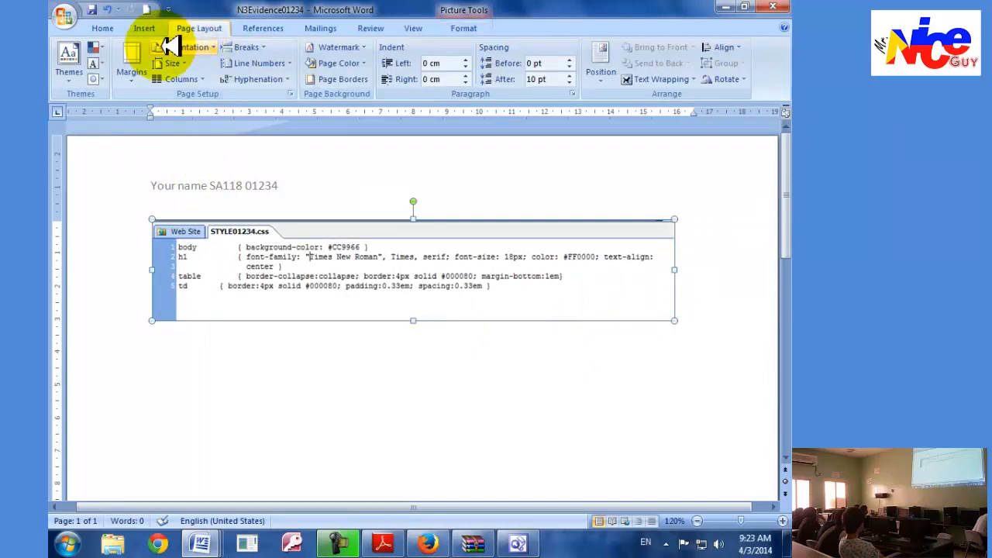
left_click(131, 66)
left_click(140, 256)
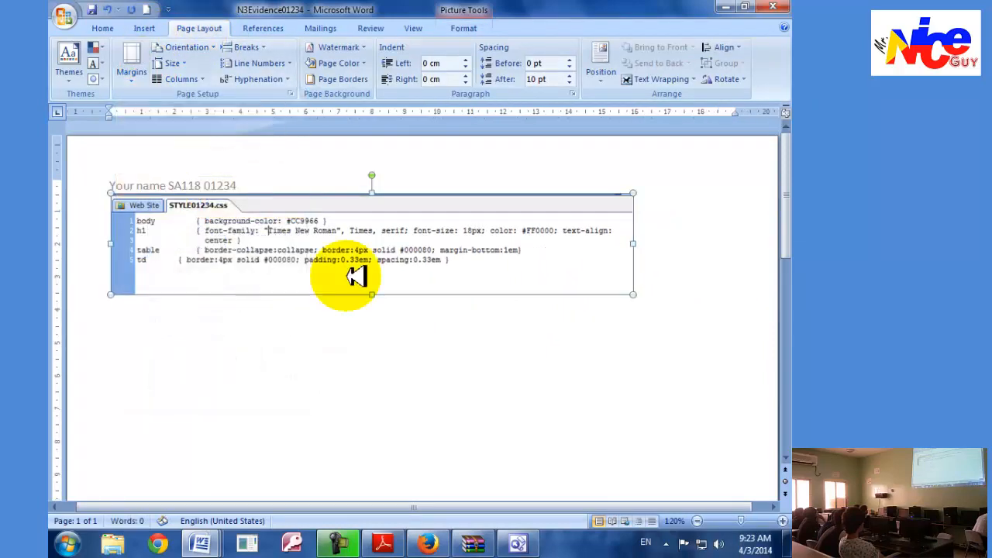
left_click_drag(636, 295, 686, 325)
left_click(764, 310)
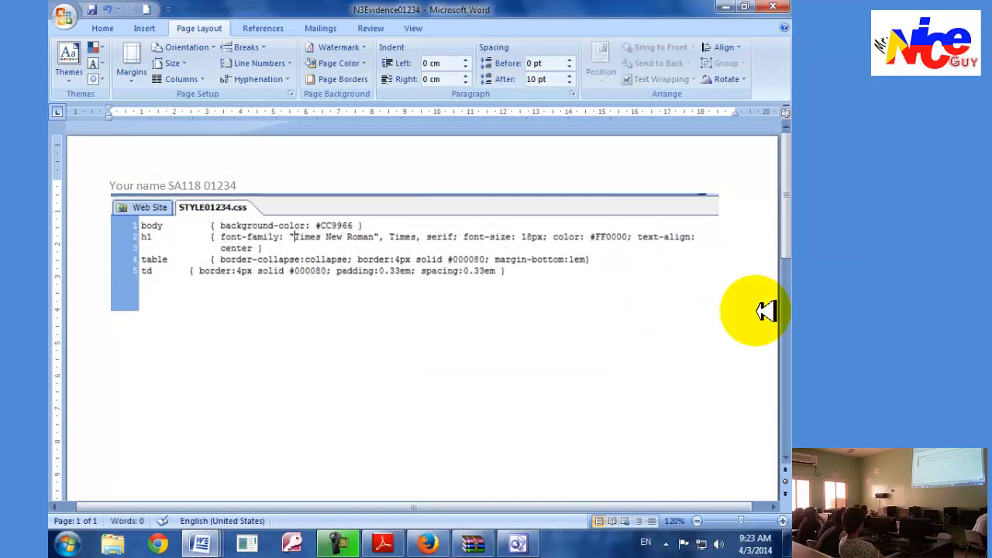
Read task 32 in Adobe Reader, then create a blank page in FrontPage and close the Layout Tables and Cells pane.
key("alt+Tab")
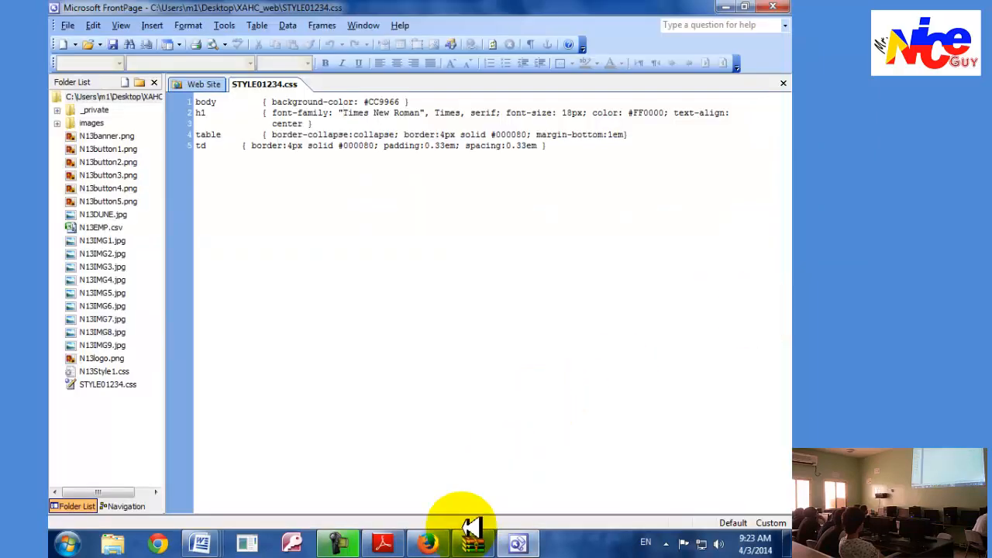
left_click(385, 542)
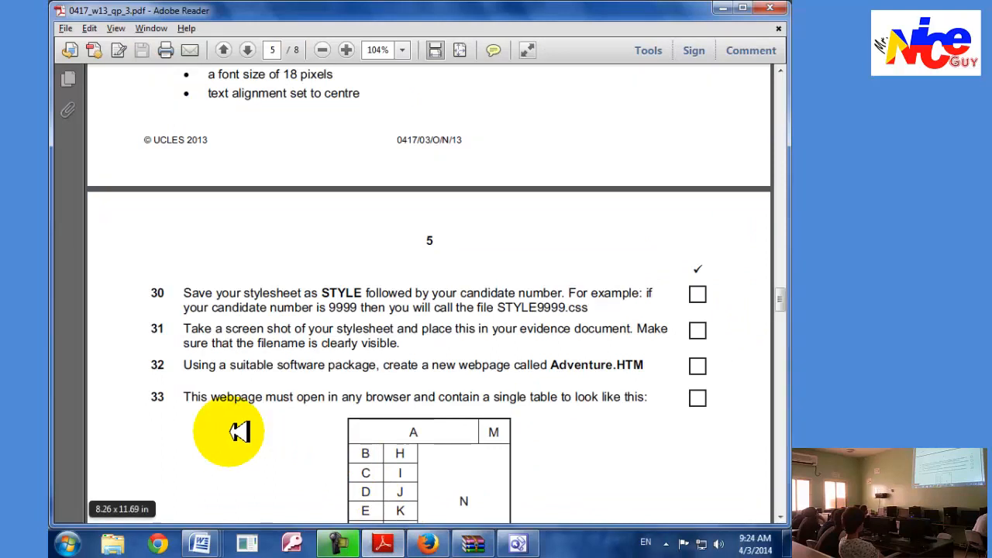
scroll(242, 430, "down", 1)
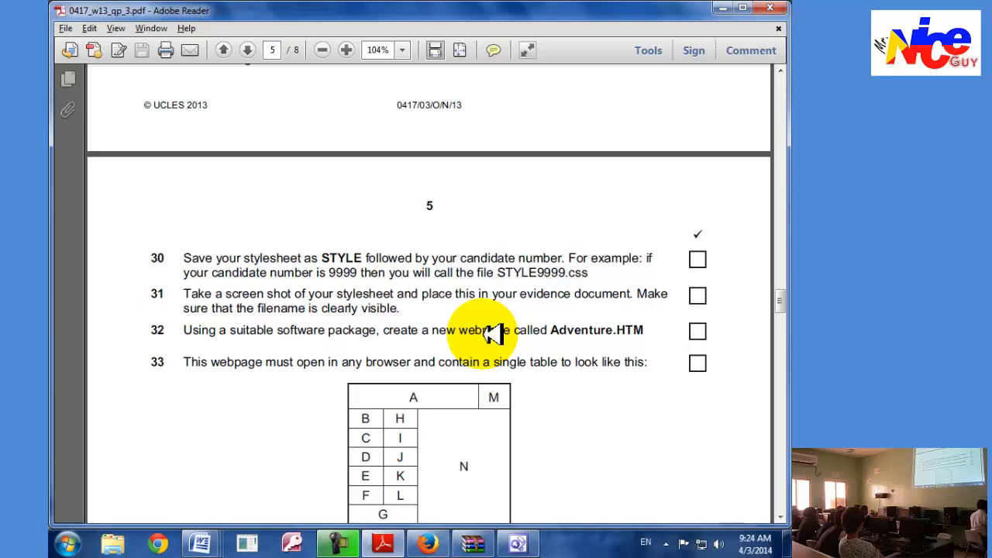
key("alt+Tab")
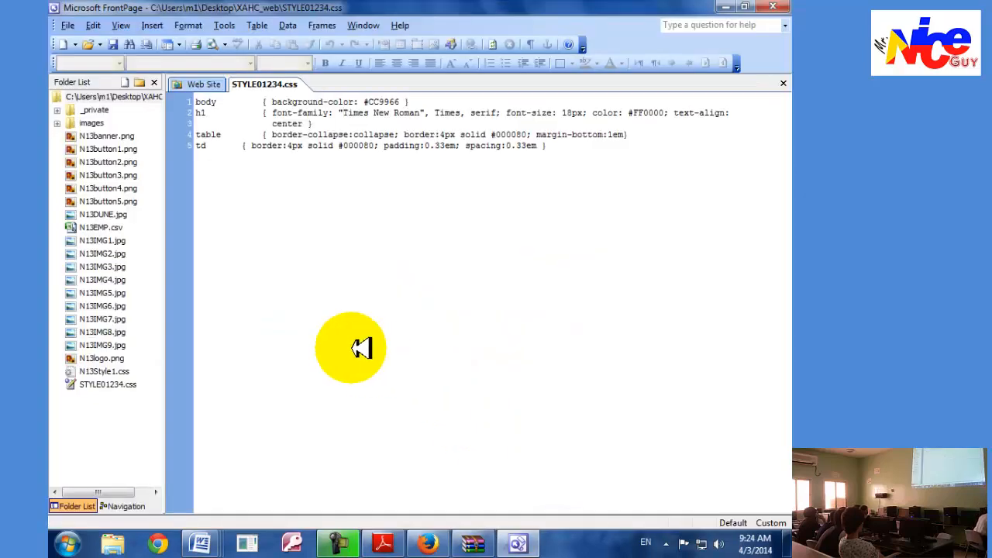
left_click(68, 44)
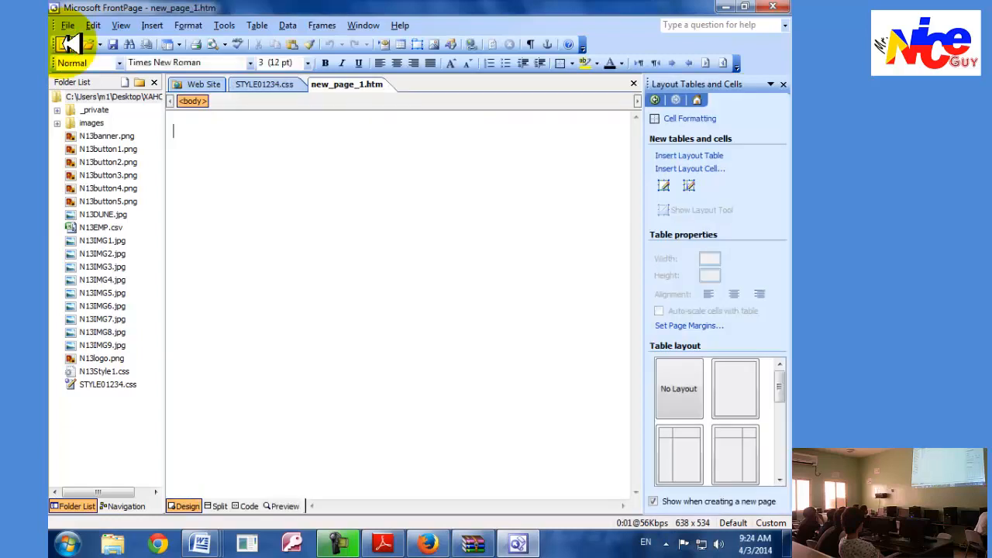
left_click(781, 85)
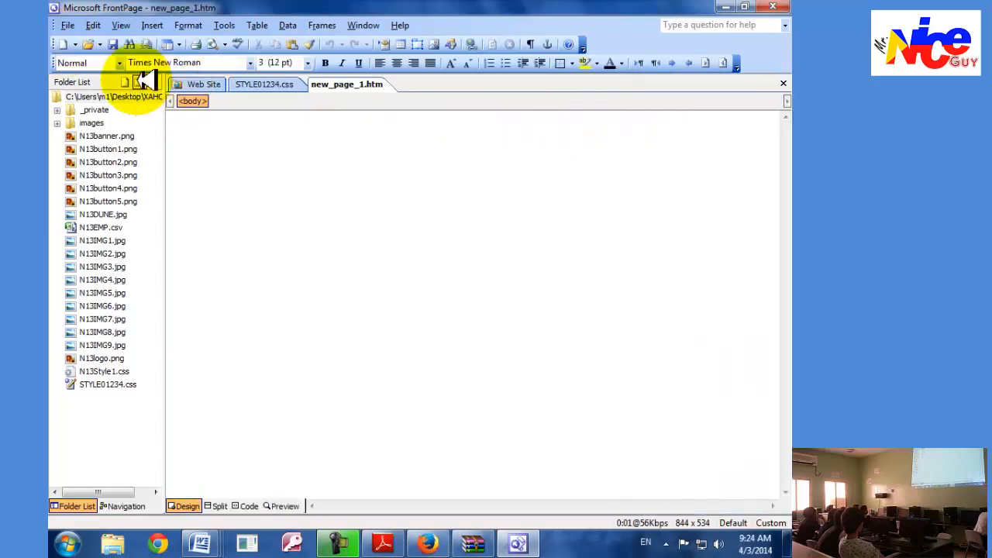
Check the webpage name in task 32 in Adobe Reader and save the new FrontPage page as Adventure in the XAHC_web folder.
right_click(339, 84)
left_click(365, 93)
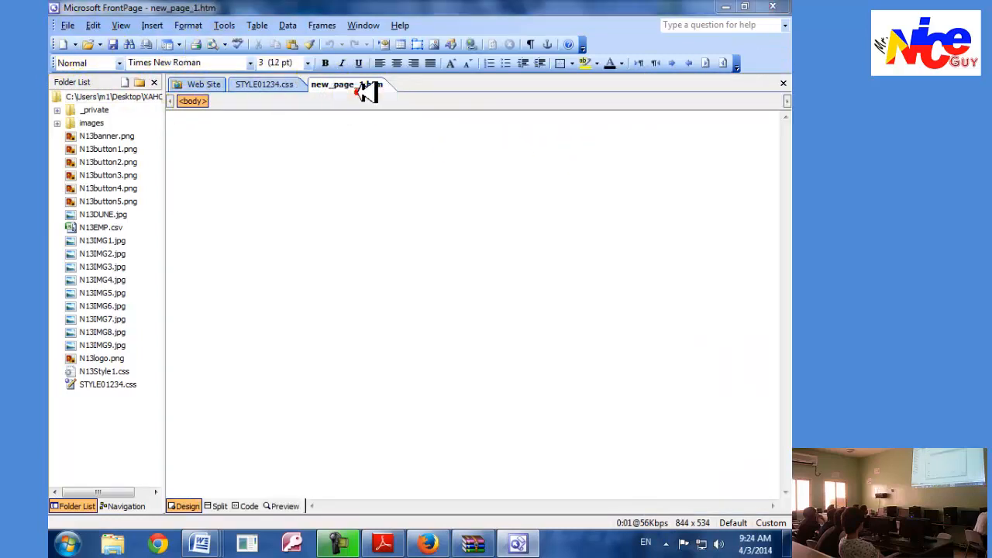
key("alt+Tab")
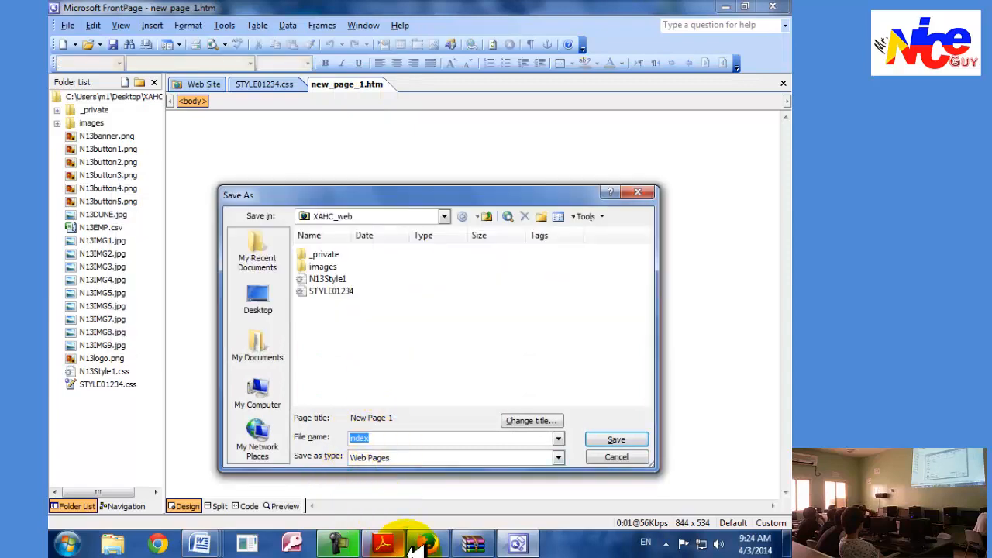
left_click(383, 542)
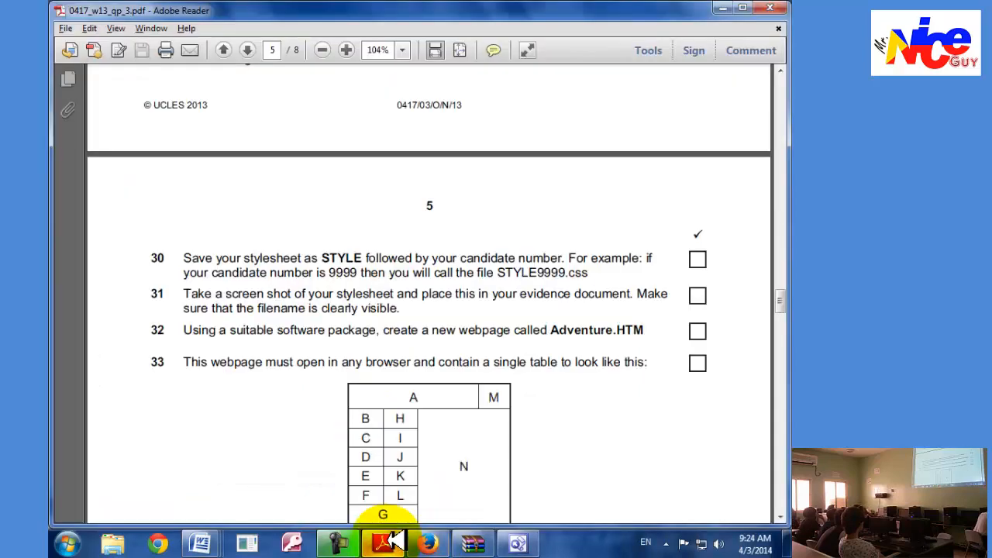
left_click(387, 541)
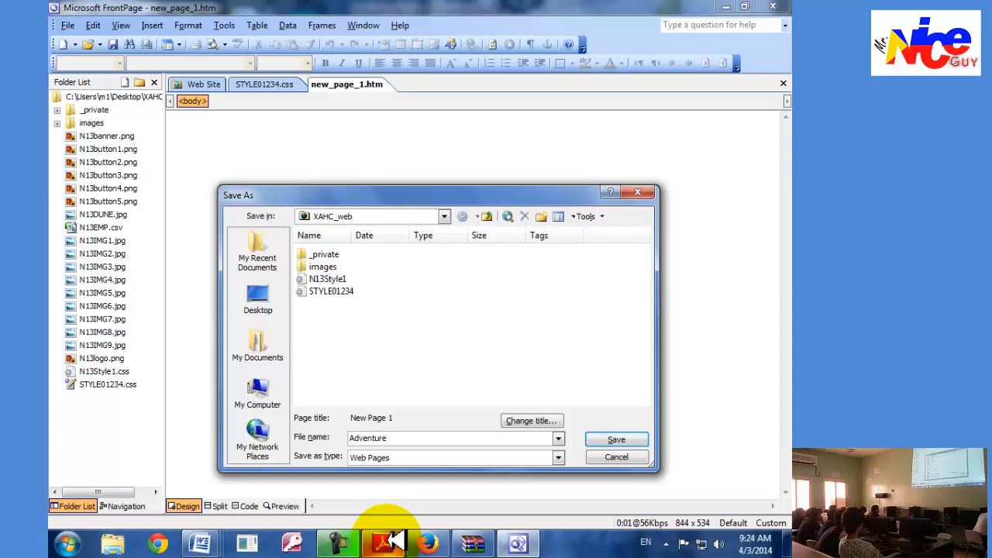
left_click(612, 439)
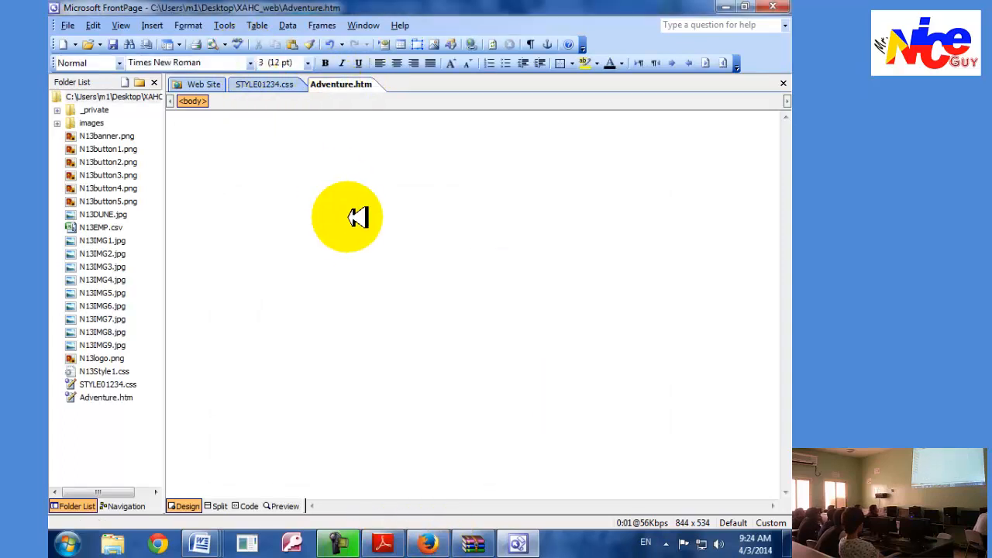
Study the table layout in task 33 and the size requirements in tasks 34 and 35 in Adobe Reader.
key("alt+Tab")
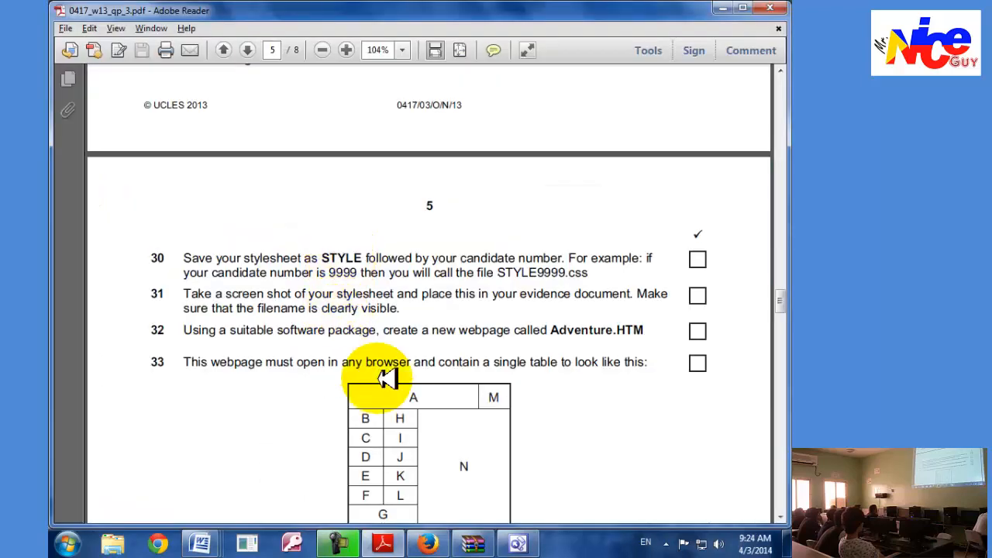
scroll(371, 361, "down", 2)
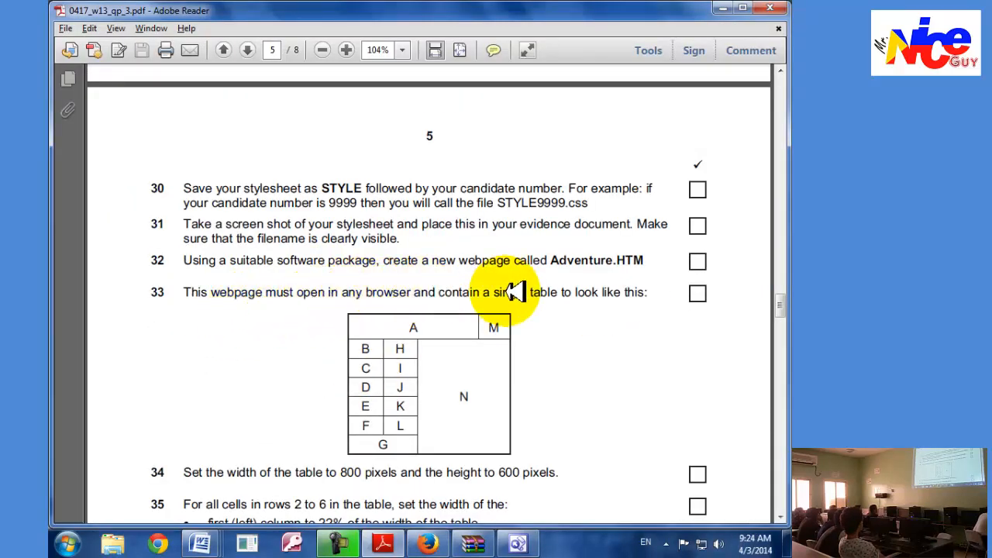
scroll(613, 292, "down", 2)
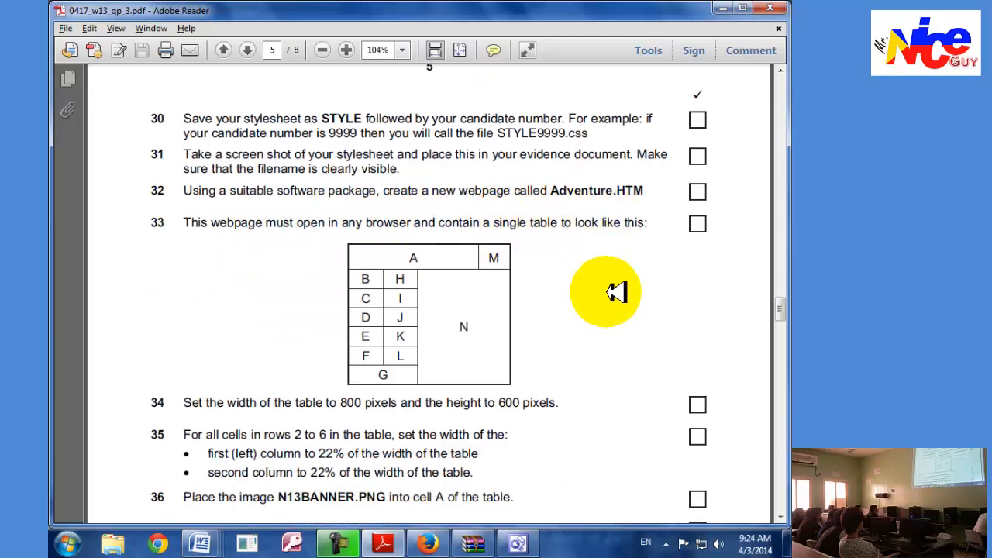
scroll(616, 291, "down", 1)
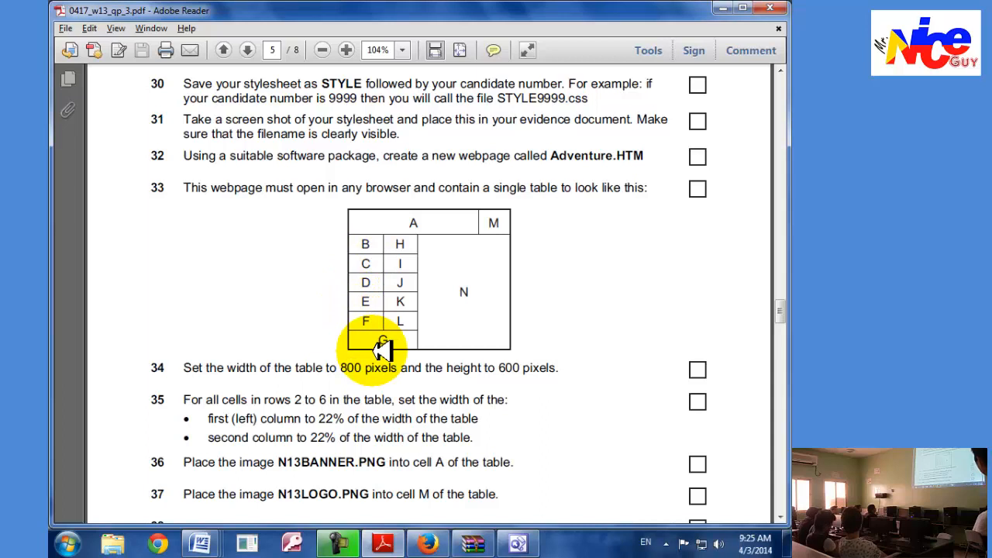
Insert a table with 7 rows and 4 columns into Adventure.htm in FrontPage, rechecking the task 33 layout in Adobe Reader.
left_click(518, 542)
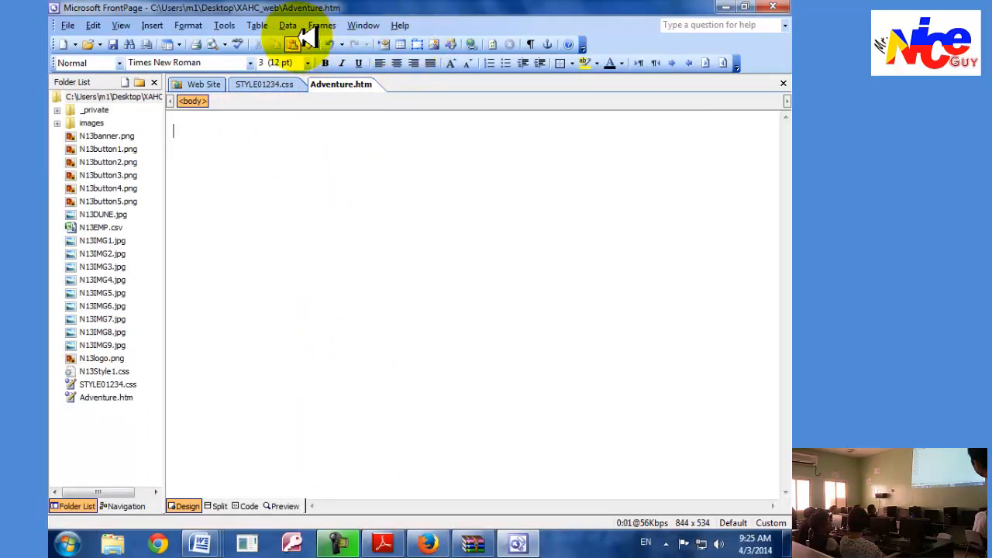
left_click(261, 24)
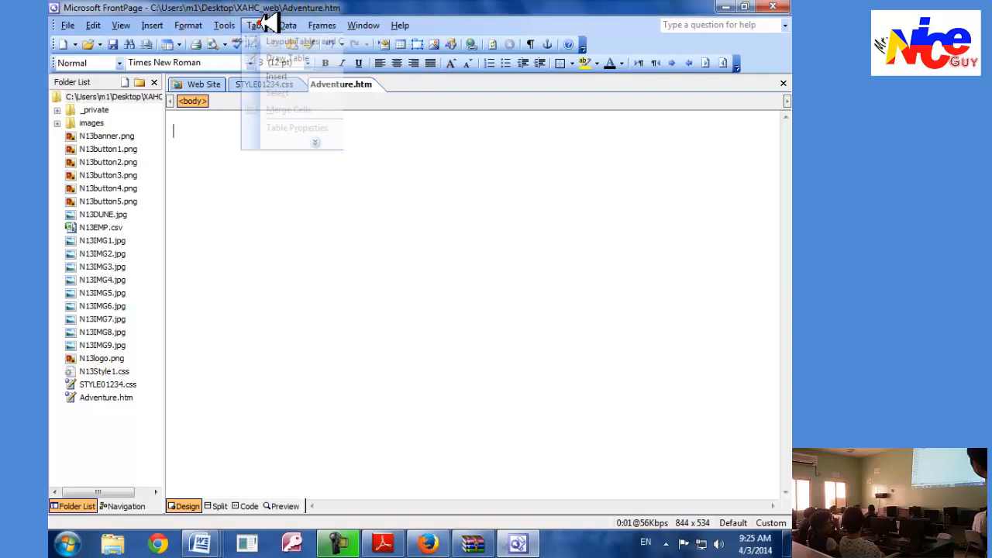
mouse_move(290, 76)
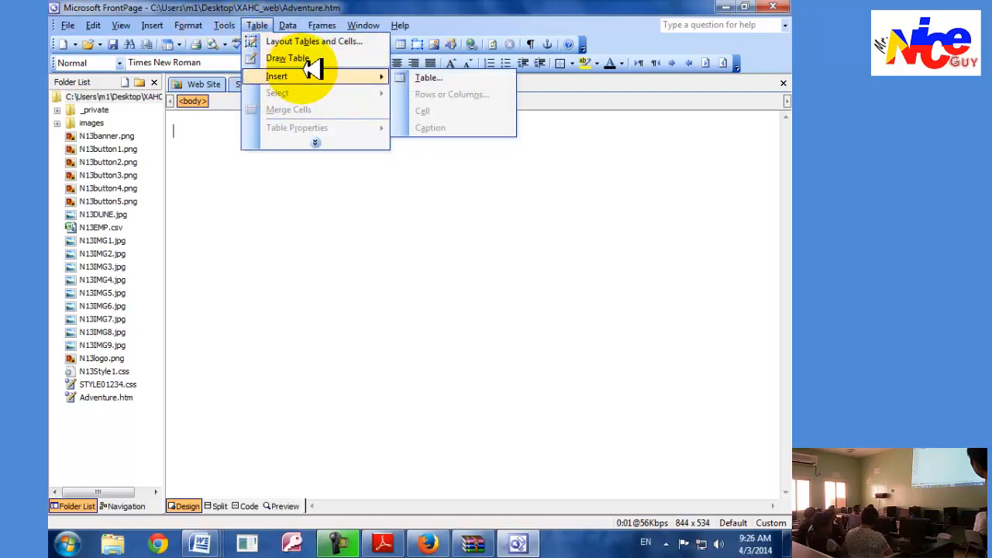
left_click(426, 78)
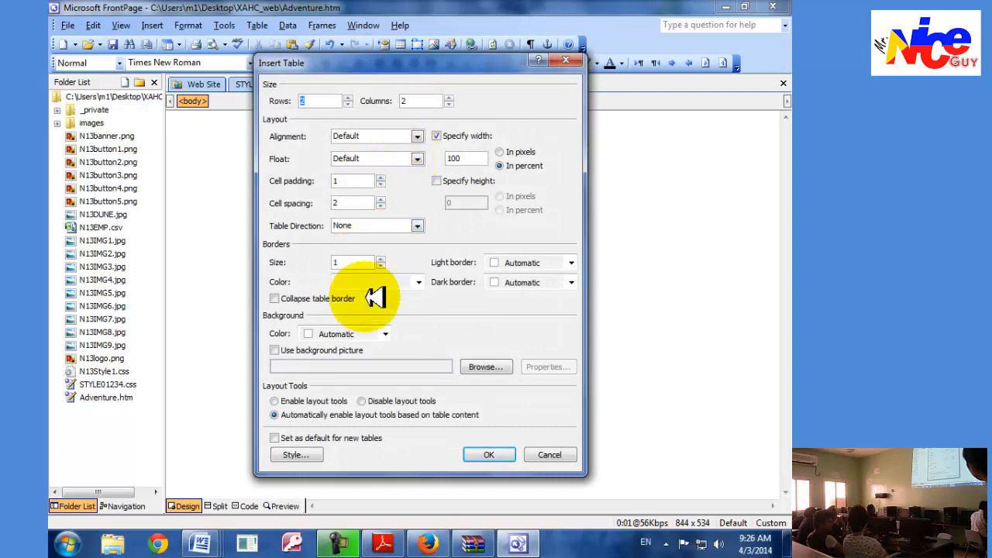
key("alt+Tab")
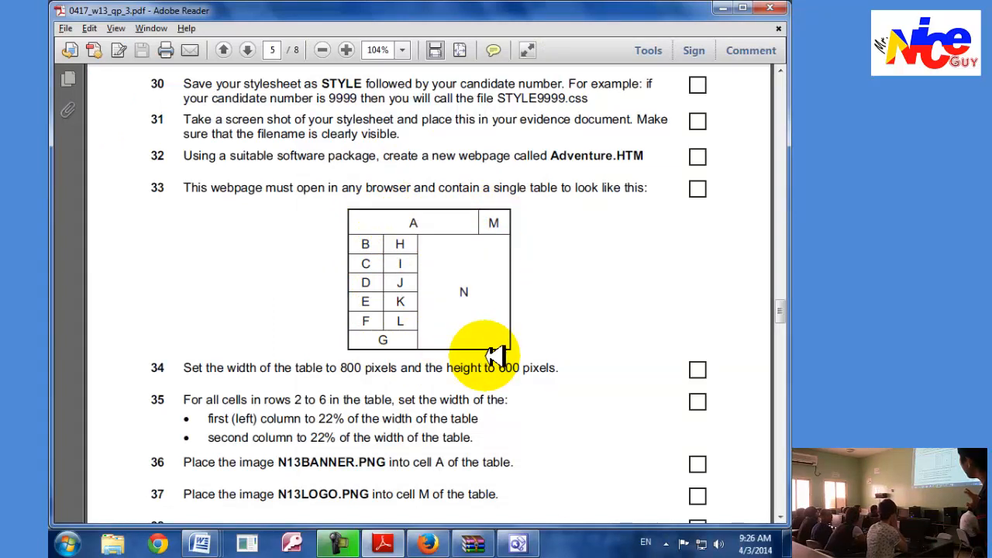
left_click(530, 537)
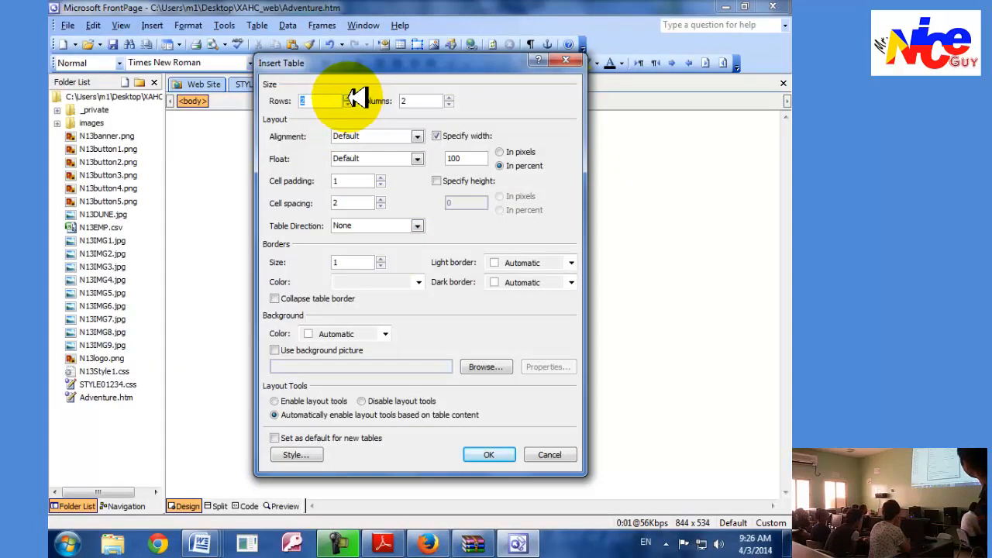
type("5")
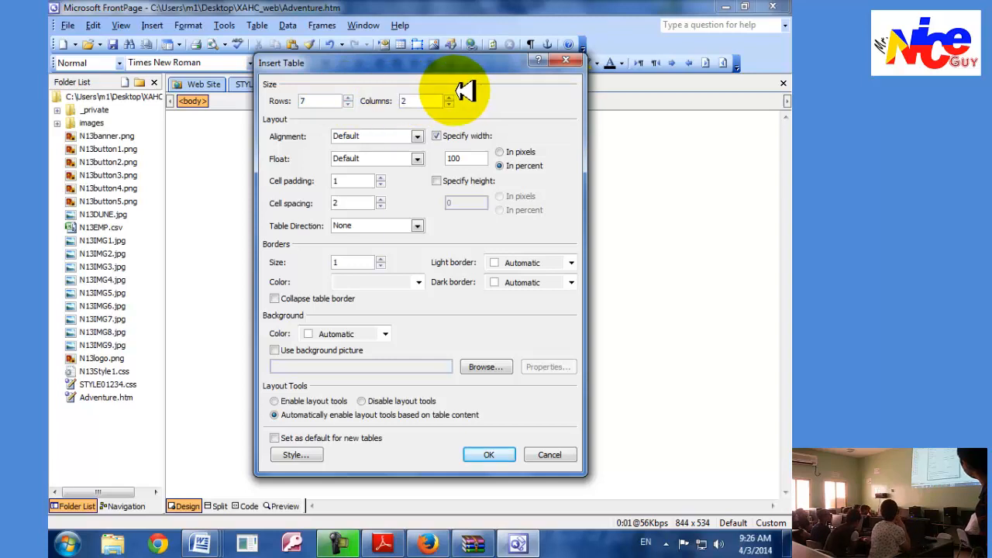
left_click(448, 98)
left_click(449, 98)
left_click(490, 455)
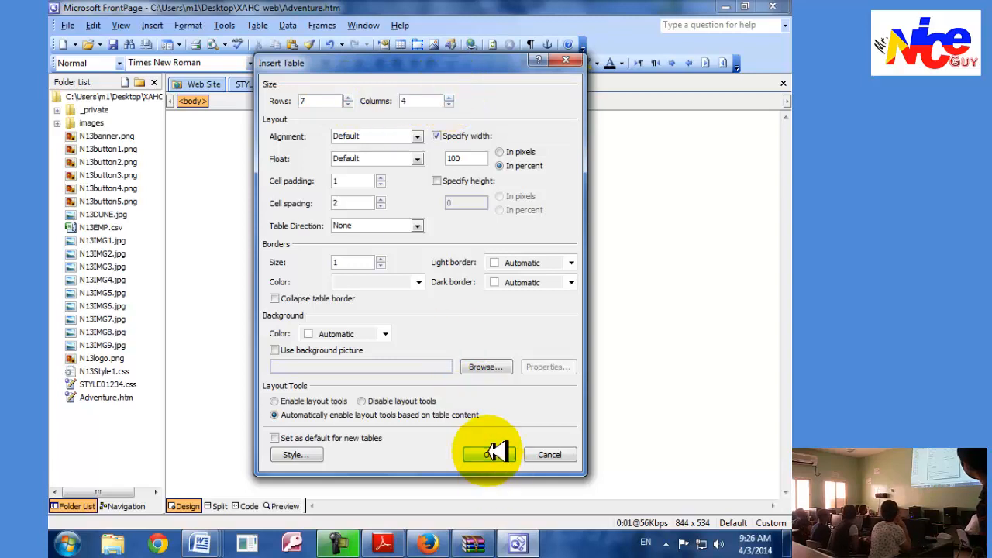
Merge the first three cells of the table's top row in FrontPage, comparing with the task 33 layout in Adobe Reader.
left_click(384, 544)
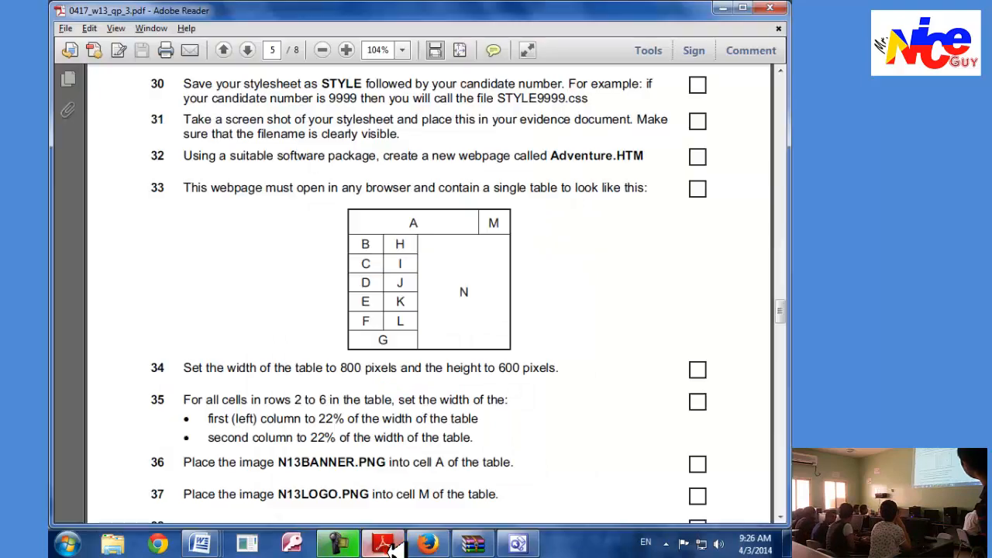
left_click(391, 546)
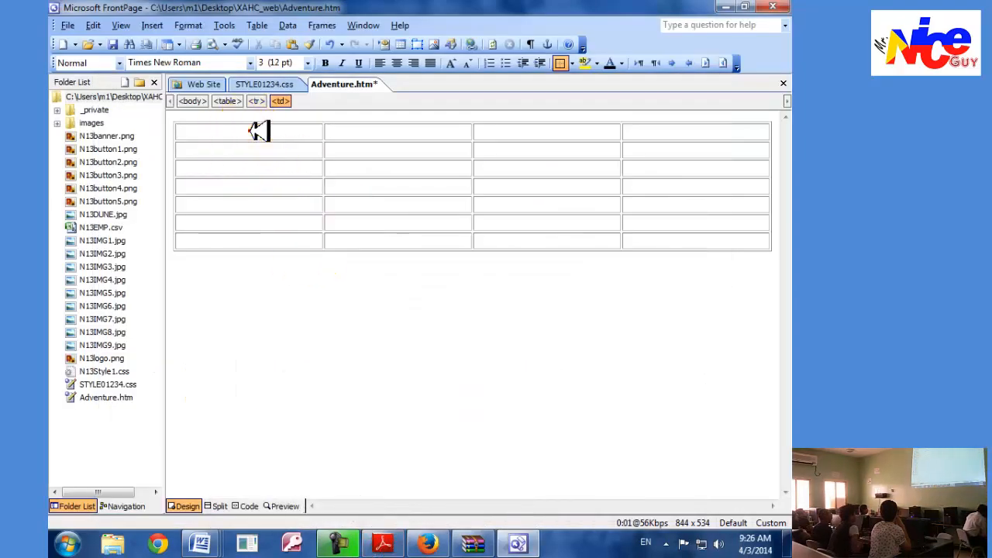
left_click_drag(256, 129, 488, 134)
right_click(489, 133)
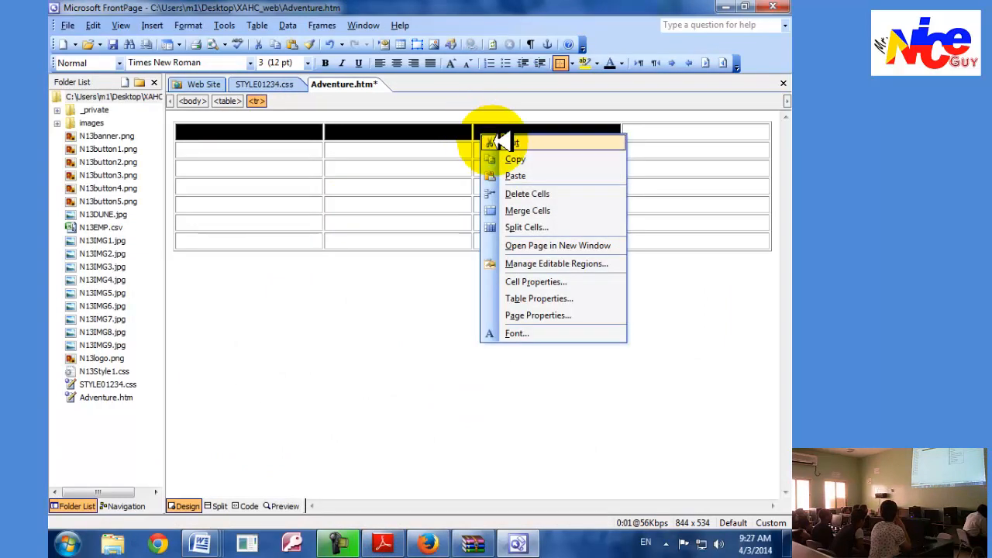
left_click(521, 207)
key("alt+Tab")
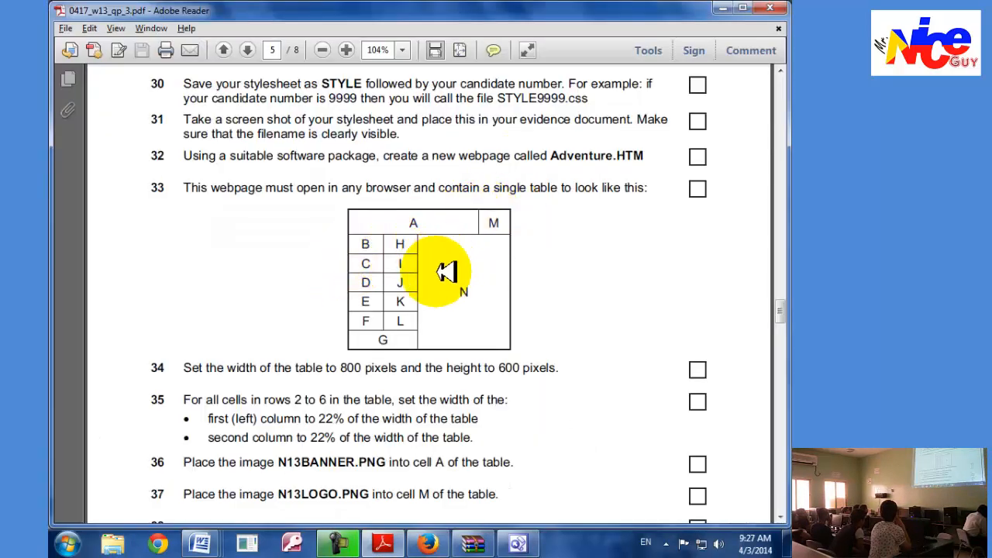
key("alt+Tab")
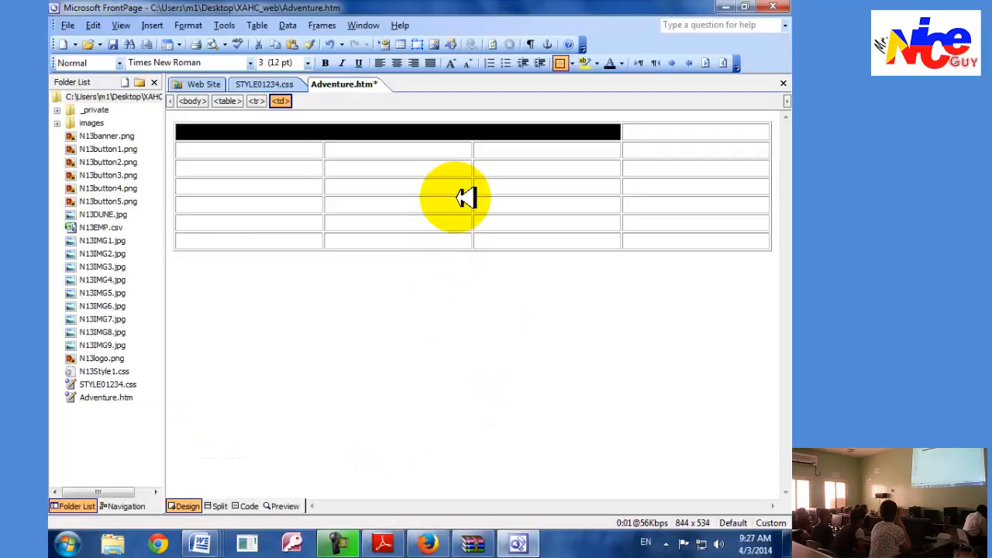
left_click_drag(502, 150, 604, 195)
key("alt+Tab")
key("alt+Tab")
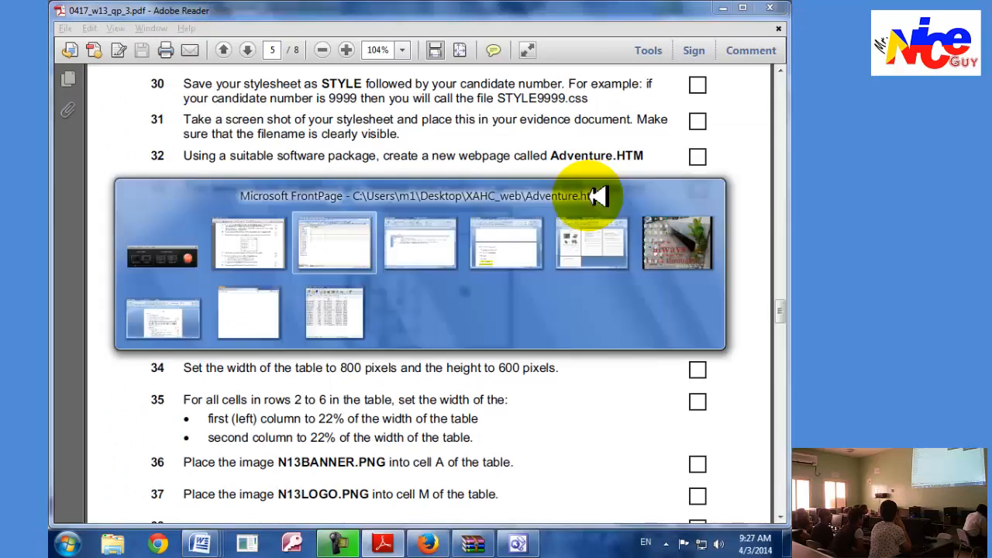
left_click_drag(551, 147, 674, 159)
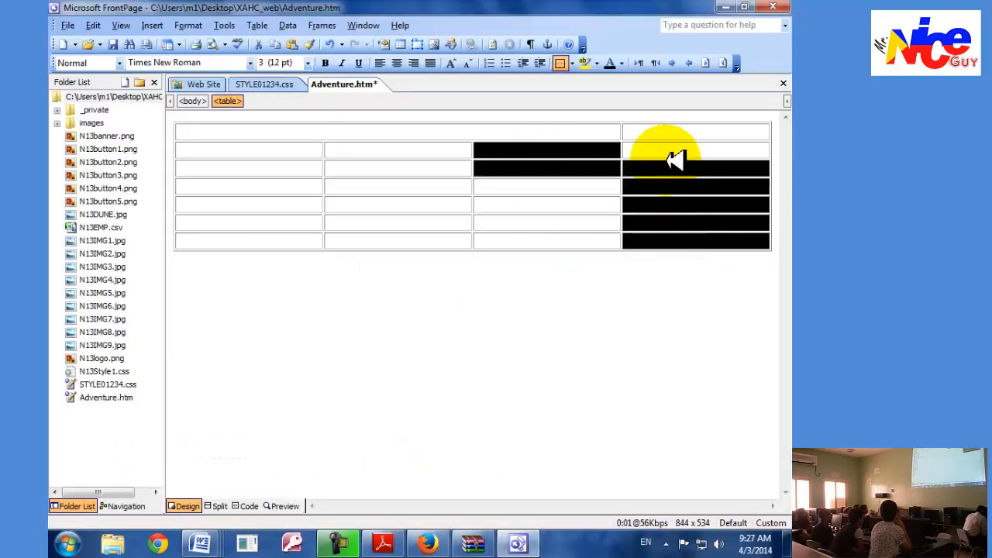
right_click(549, 146)
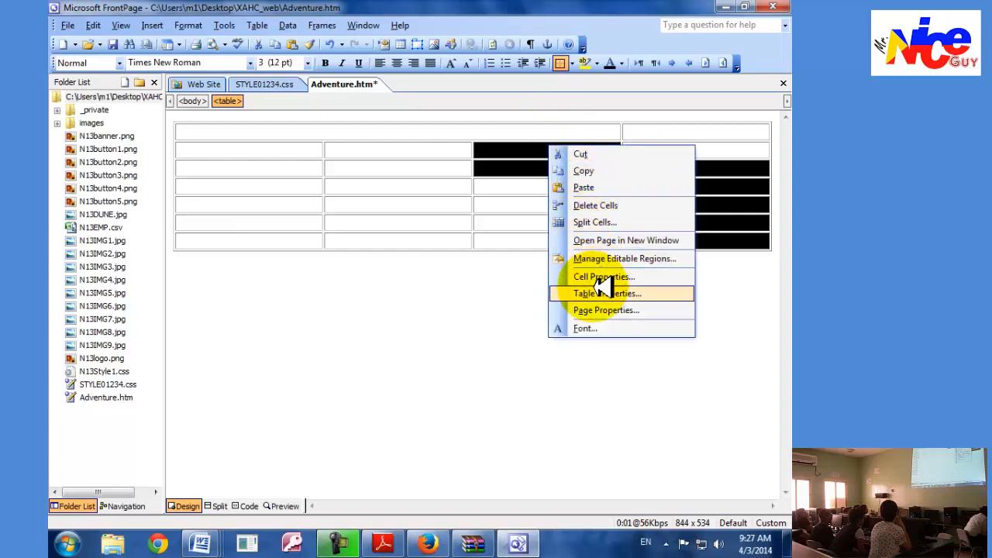
left_click(511, 178)
left_click_drag(486, 147, 641, 242)
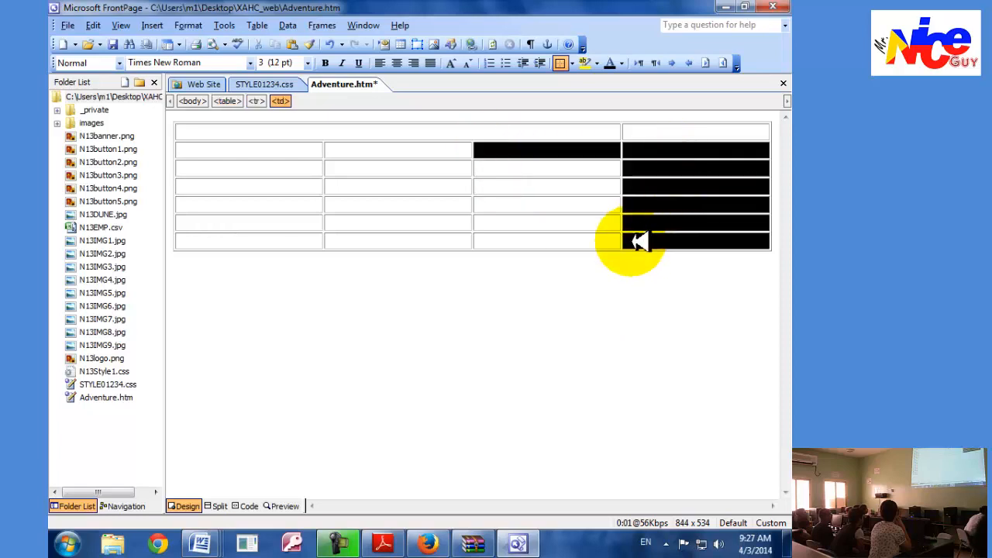
right_click(635, 242)
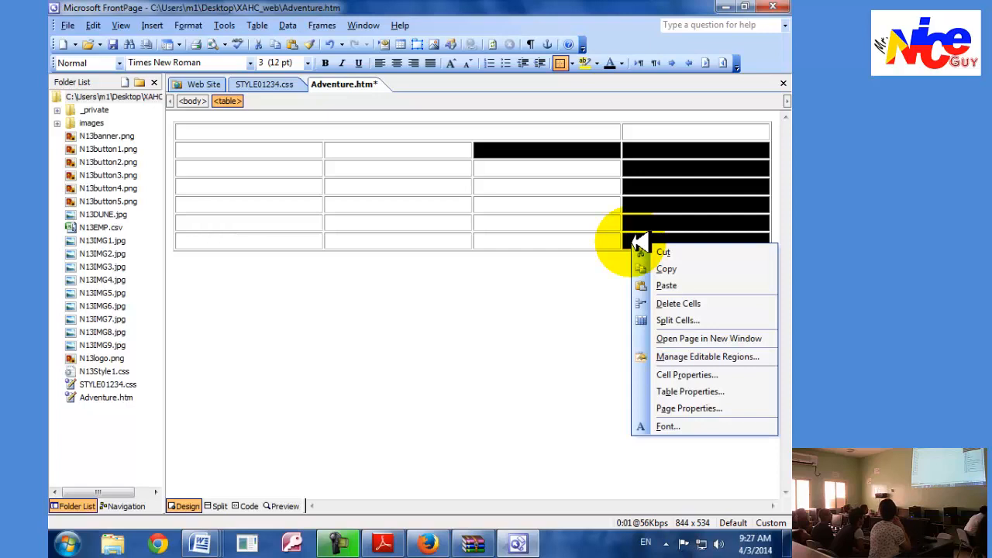
left_click(580, 222)
Merge all third- and fourth-column cells of rows 2 to 7 into one large cell, joining each column's cells first.
left_click_drag(542, 151, 539, 237)
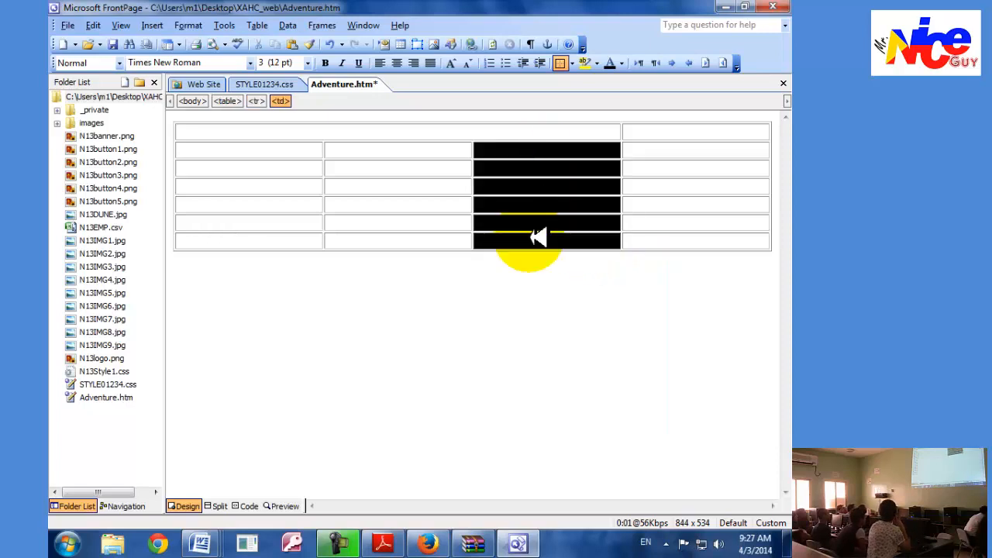
right_click(539, 236)
left_click(580, 324)
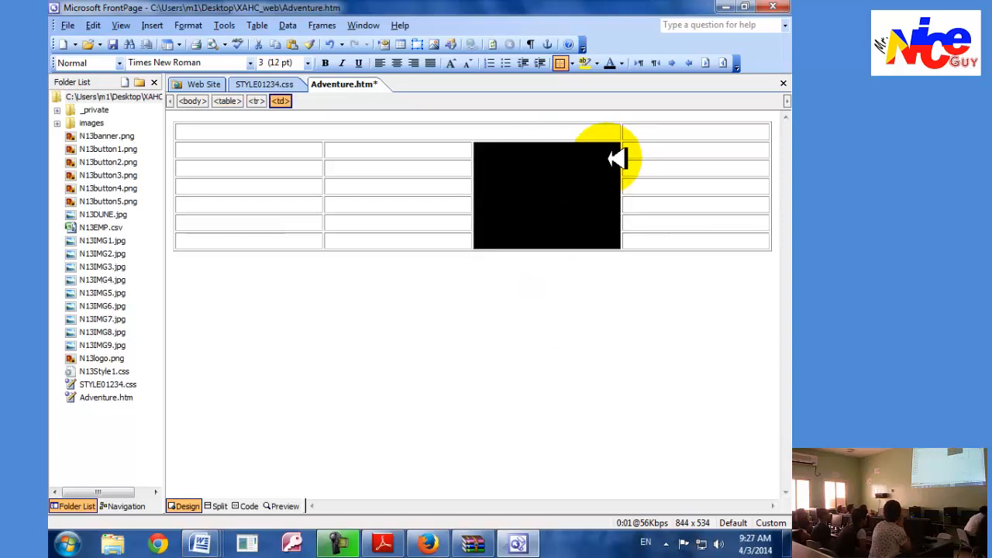
left_click_drag(640, 150, 655, 246)
right_click(657, 205)
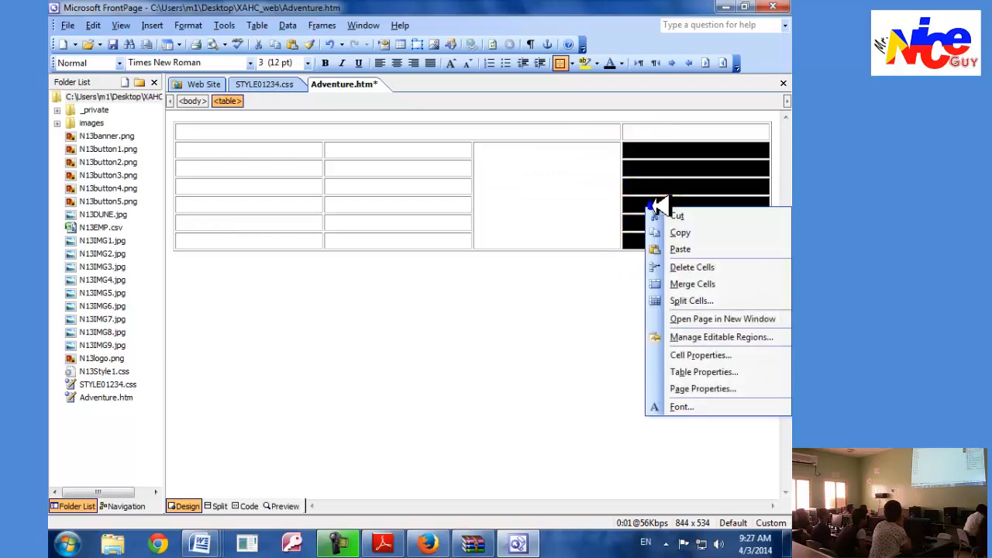
left_click(664, 282)
left_click_drag(587, 204, 633, 206)
right_click(634, 207)
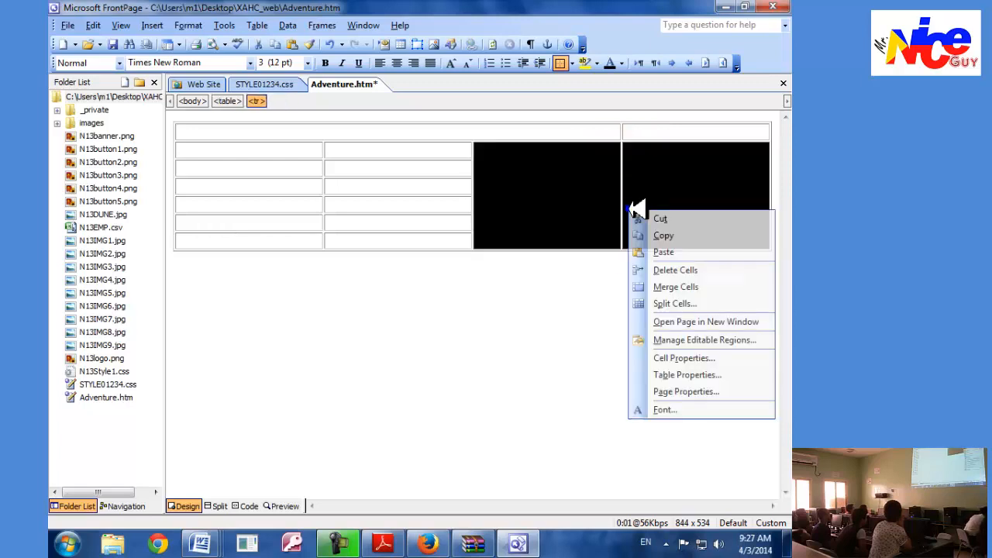
left_click(667, 285)
left_click(597, 283)
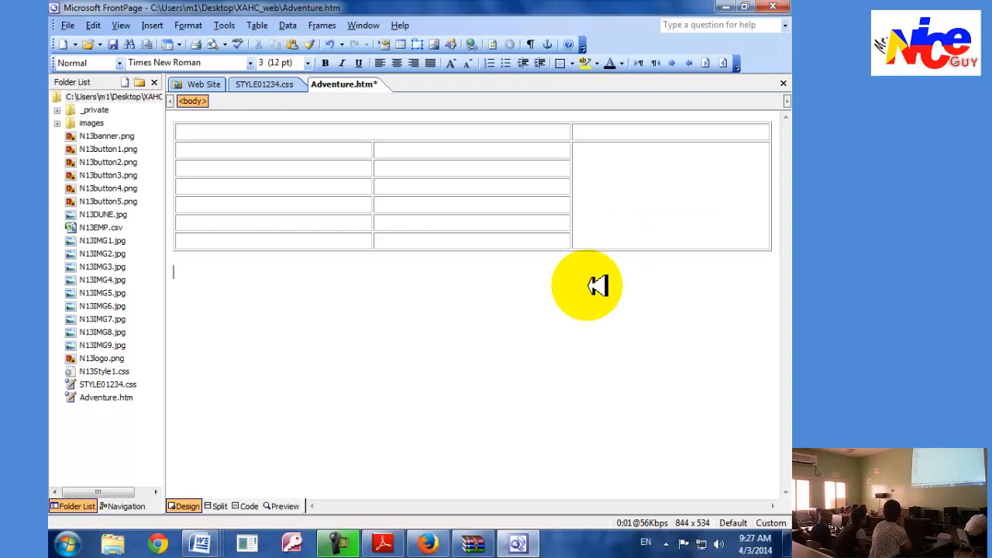
Merge the two cells of the bottom row beside the large merged cell.
left_click(350, 239)
left_click(398, 240)
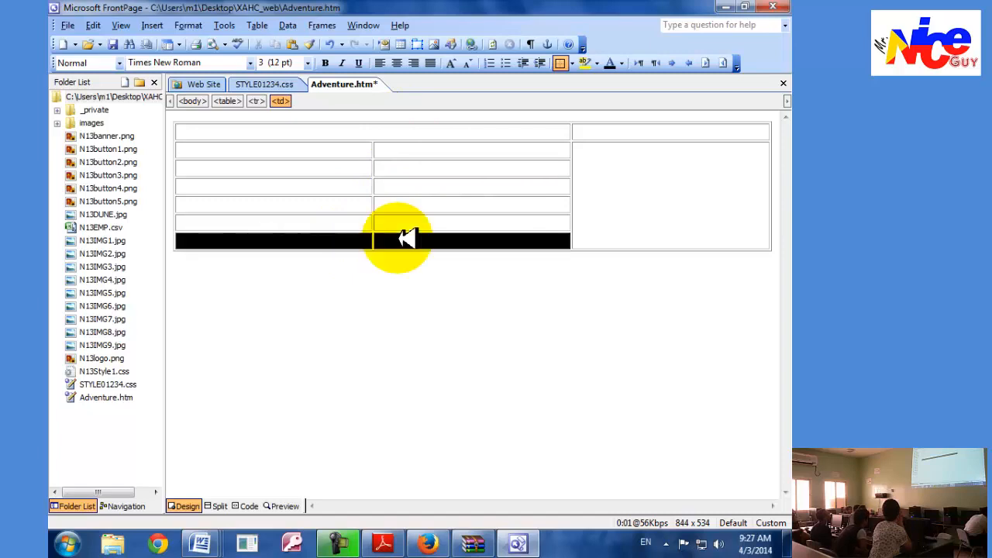
right_click(399, 239)
left_click(450, 328)
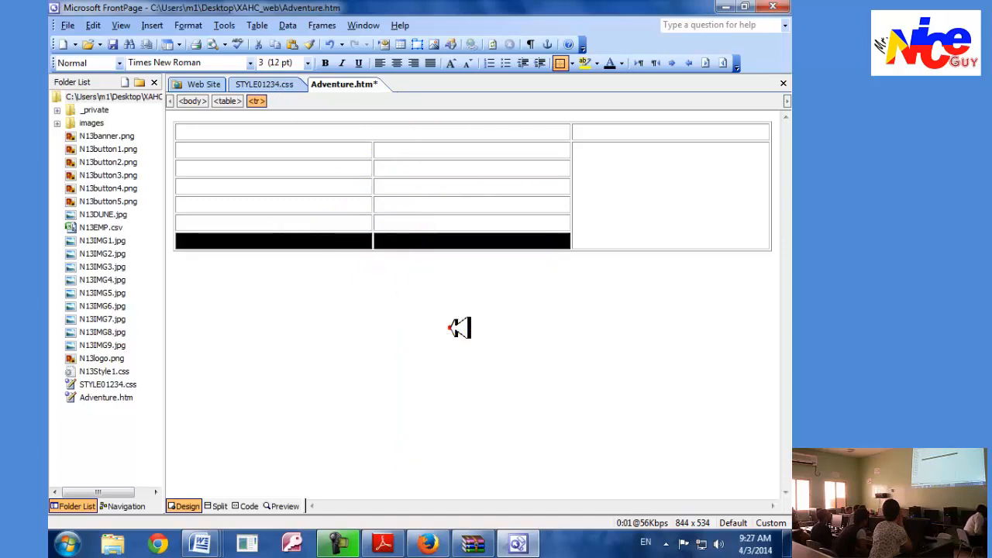
Read the table size in task 34 in Adobe Reader and set the table's width to 800 pixels in FrontPage.
key("alt+Tab")
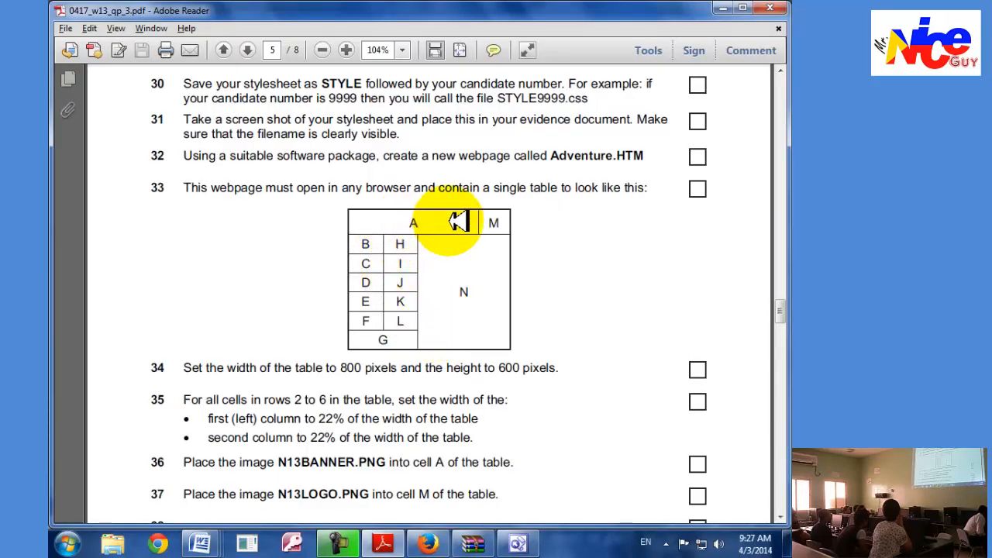
scroll(434, 313, "down", 2)
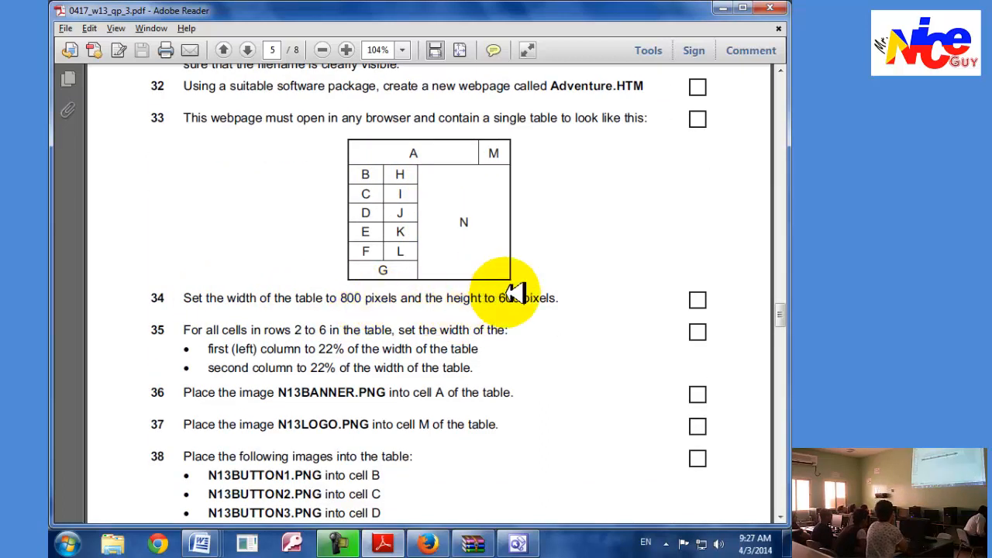
key("alt+Tab")
right_click(374, 196)
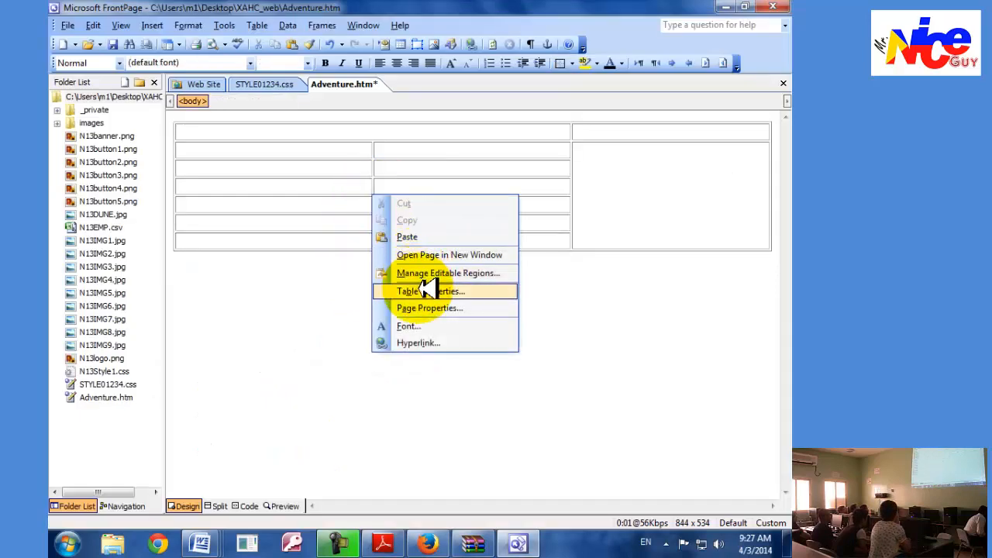
left_click(427, 290)
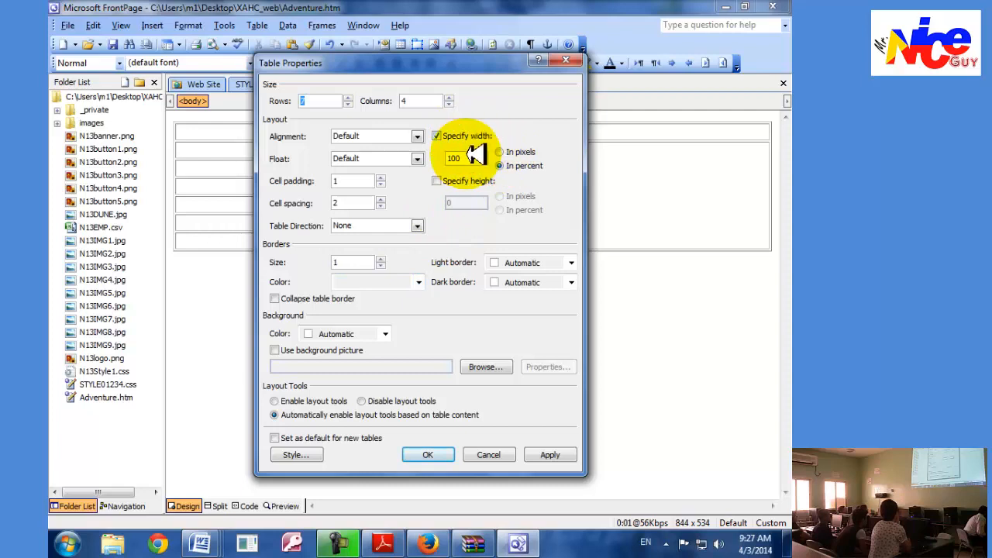
left_click(471, 157)
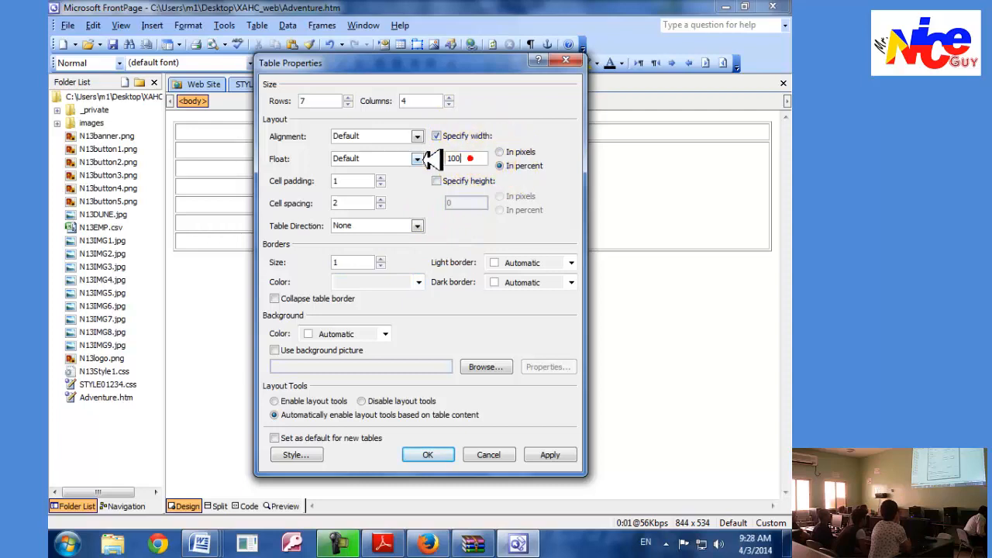
left_click(500, 152)
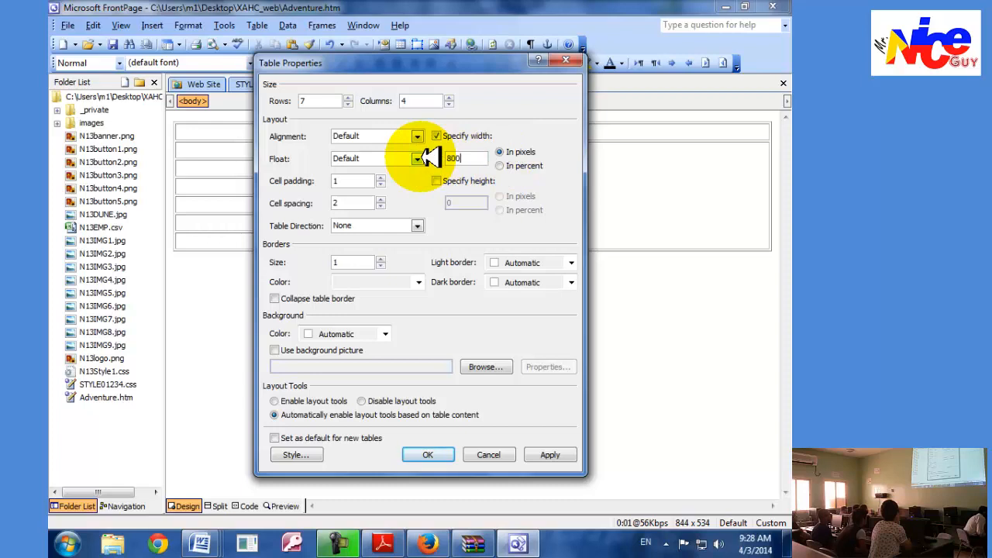
Set the table's height to 600 pixels and apply the table properties, rechecking task 34 in Adobe Reader.
left_click(450, 183)
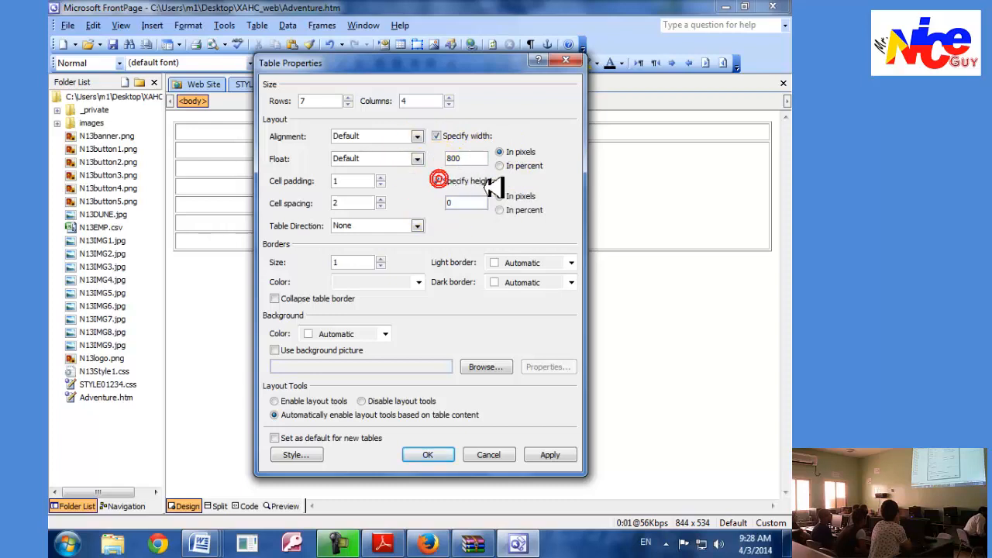
left_click(465, 203)
key("BackSpace")
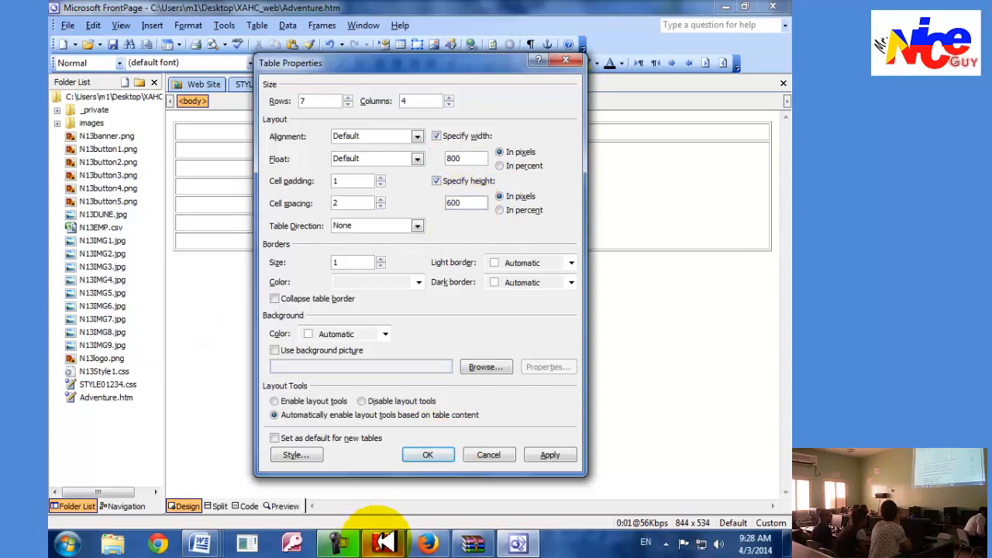
left_click(382, 544)
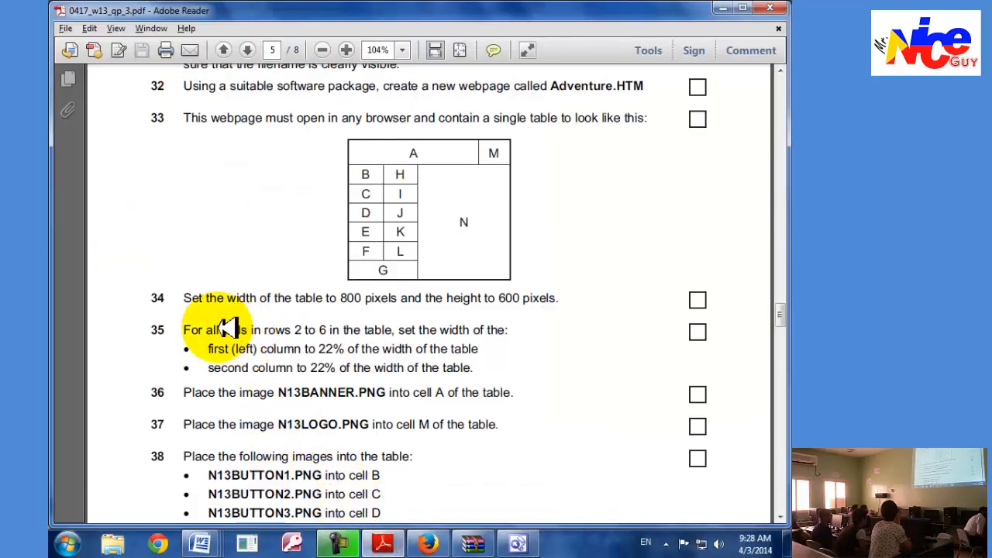
key("alt+Tab")
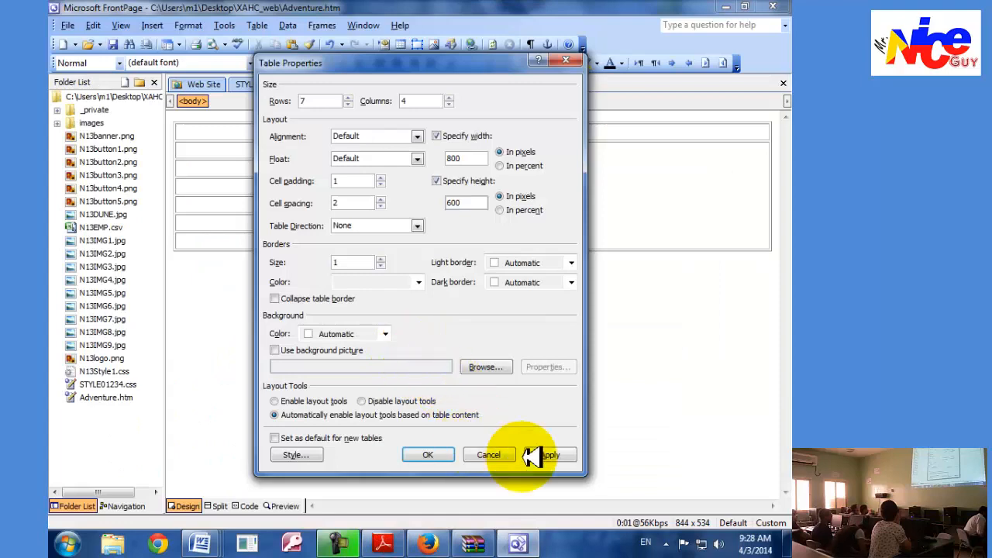
left_click(551, 456)
left_click(426, 454)
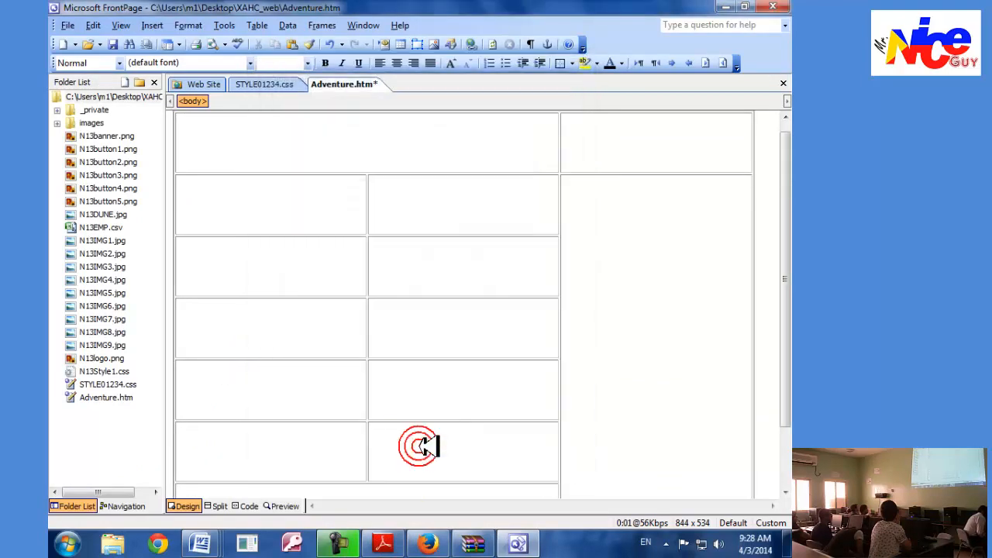
Look over the resized table and read the column width requirements in task 35 in Adobe Reader.
scroll(436, 434, "down", 5)
key("alt+Tab")
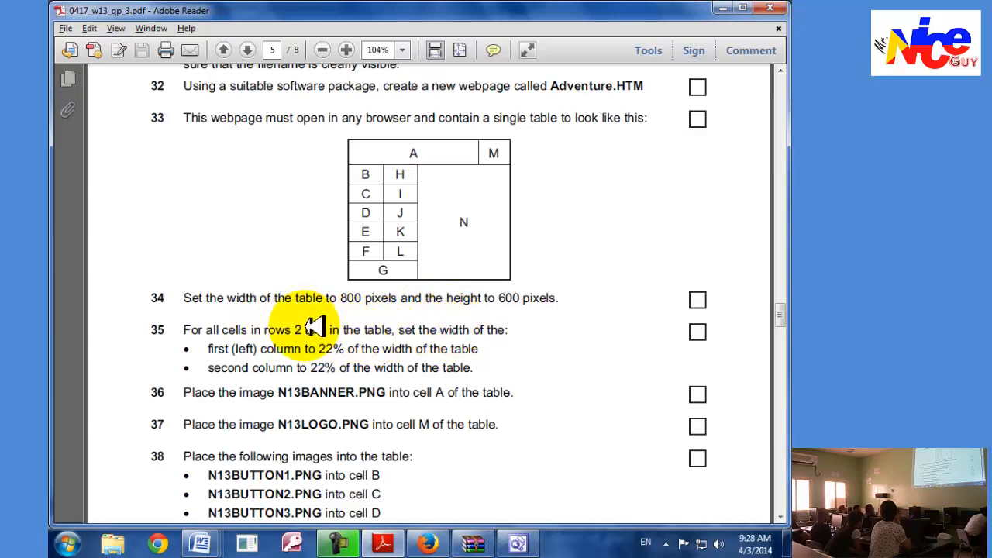
key("alt+Tab")
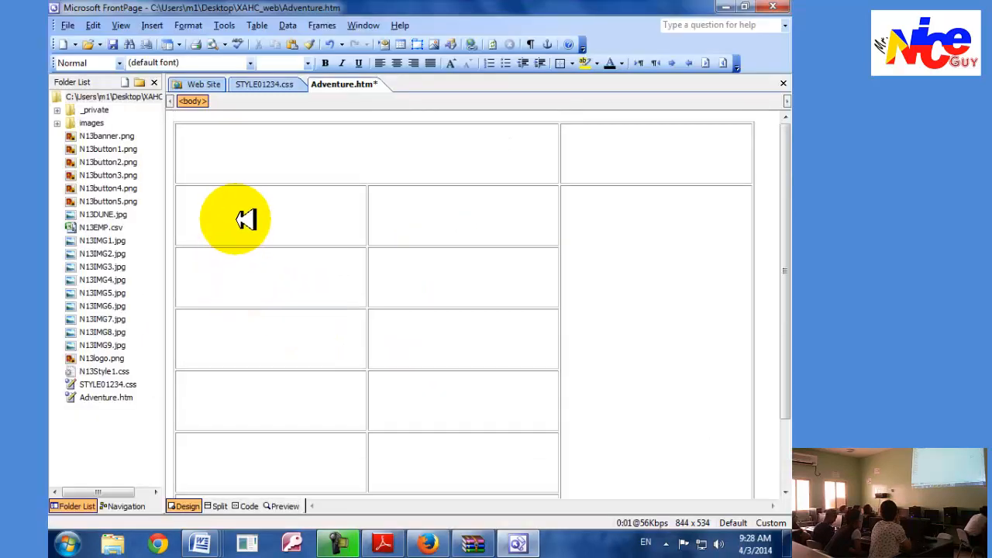
left_click_drag(246, 220, 383, 365)
left_click(378, 365)
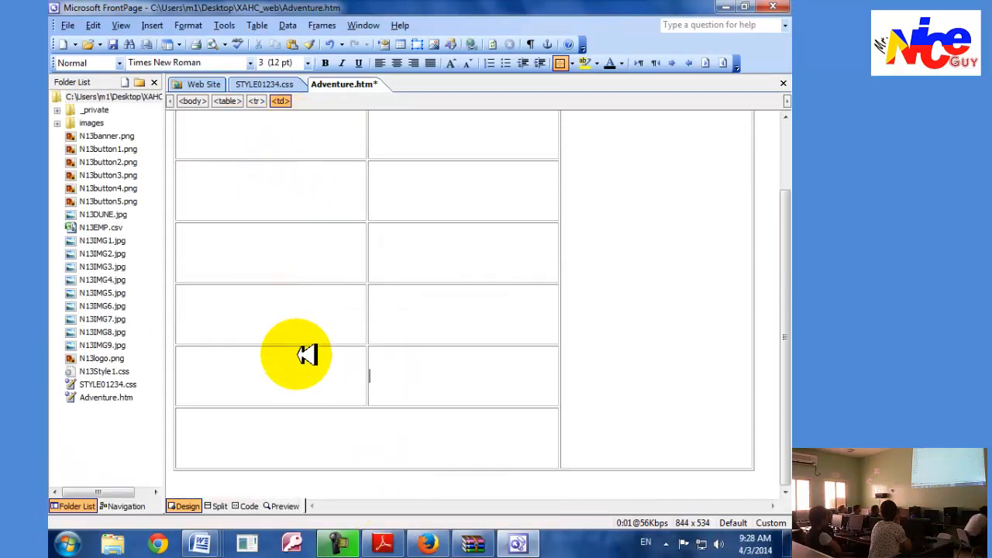
scroll(300, 329, "up", 2)
left_click_drag(259, 210, 408, 454)
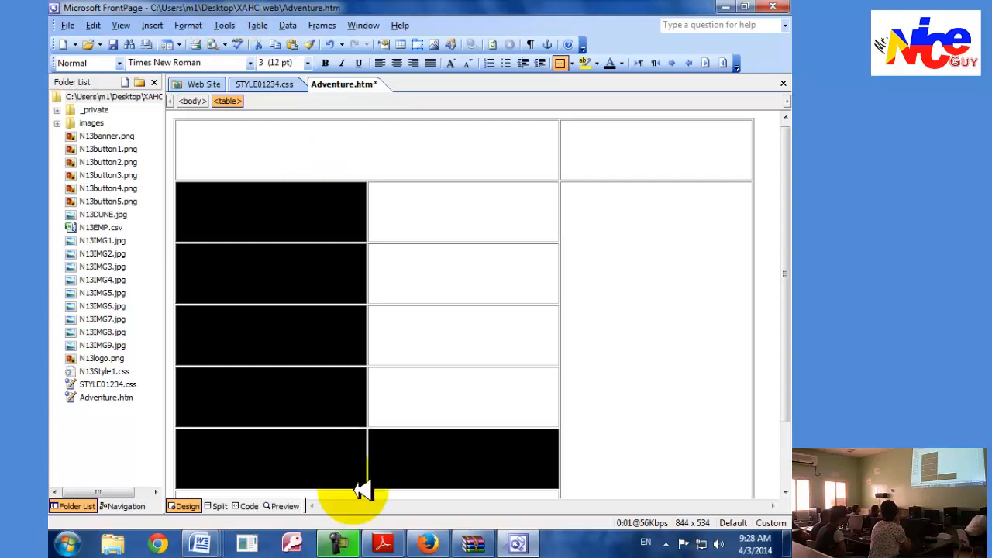
Recheck task 35 in Adobe Reader, and open the cell properties for the first-column cells of rows 2 to 6 in FrontPage.
left_click(383, 544)
left_click(302, 294)
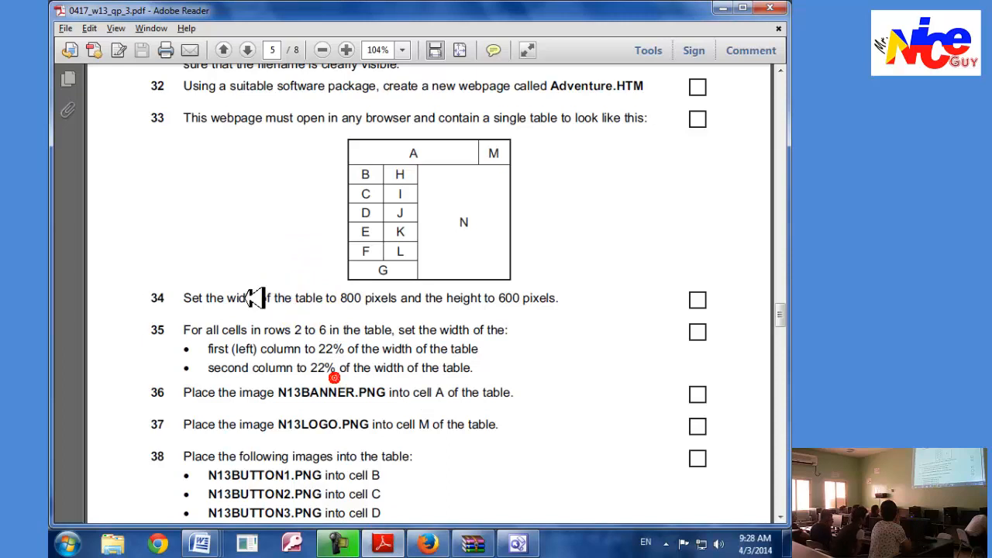
left_click(518, 544)
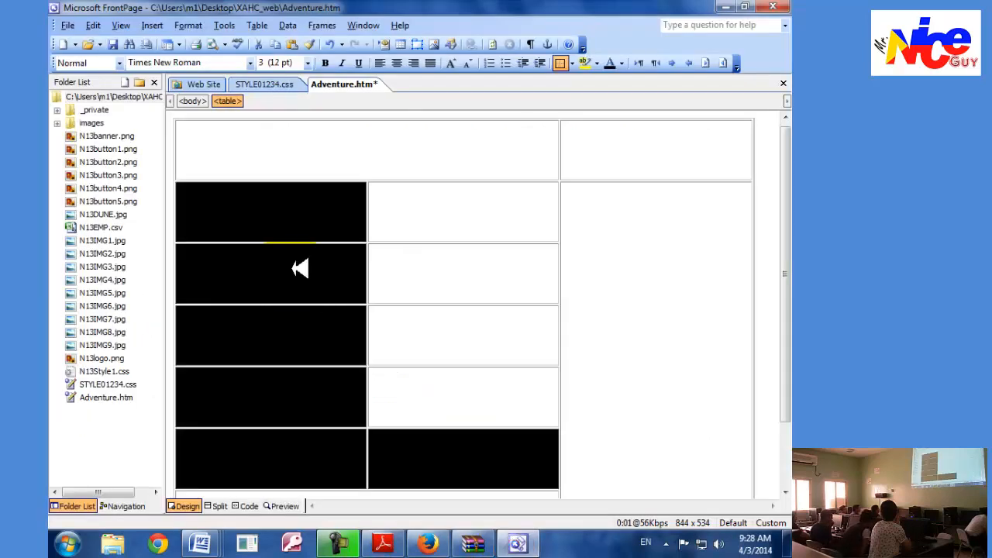
left_click(271, 221)
left_click_drag(260, 289, 289, 429)
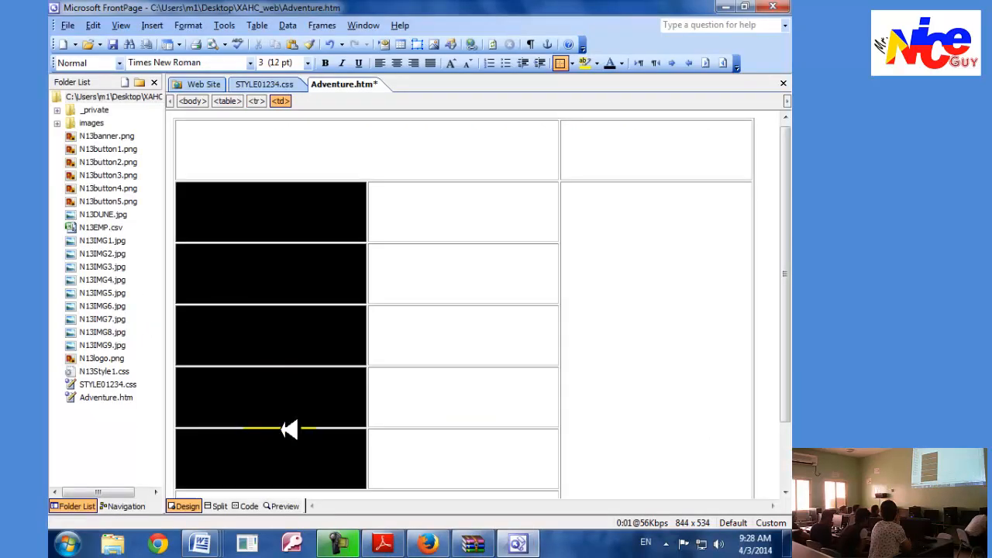
right_click(272, 318)
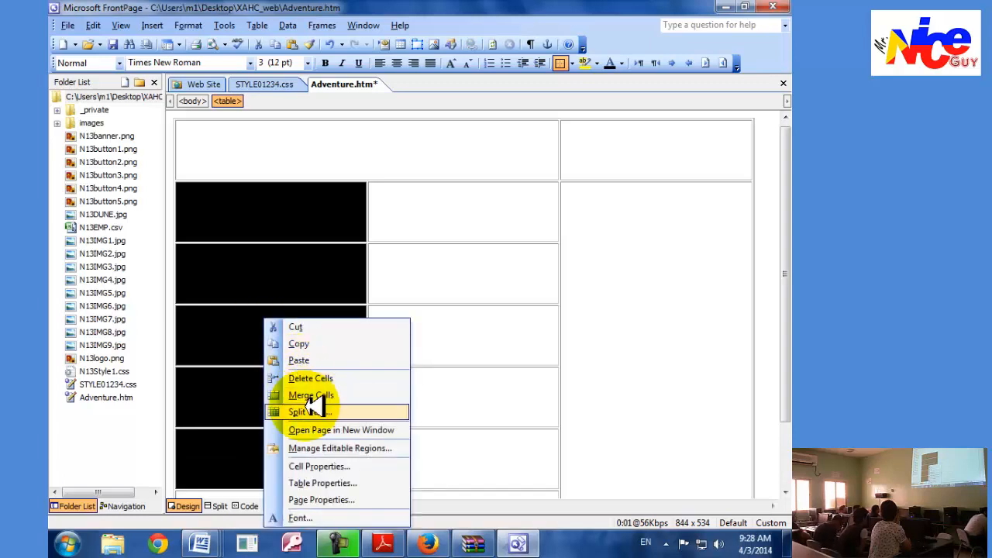
left_click(313, 466)
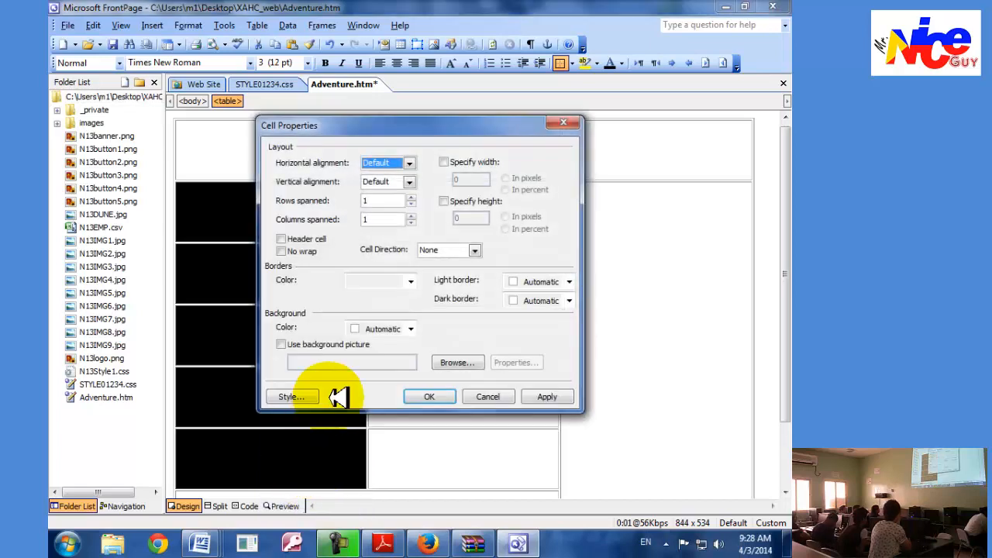
Set the selected first-column cells' width to 22 percent with no specified height, checking task 35 in Adobe Reader before applying it in FrontPage.
left_click(443, 162)
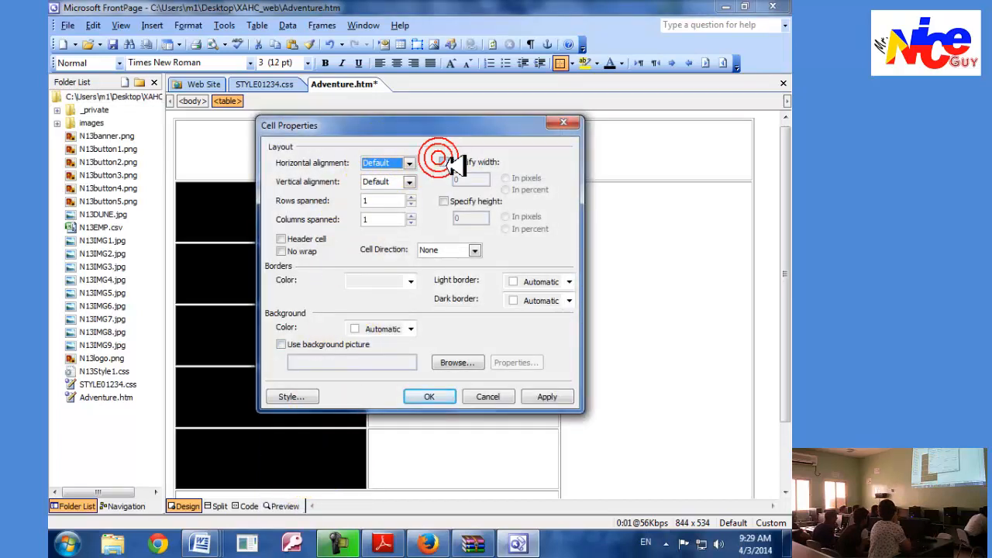
left_click_drag(467, 176, 433, 176)
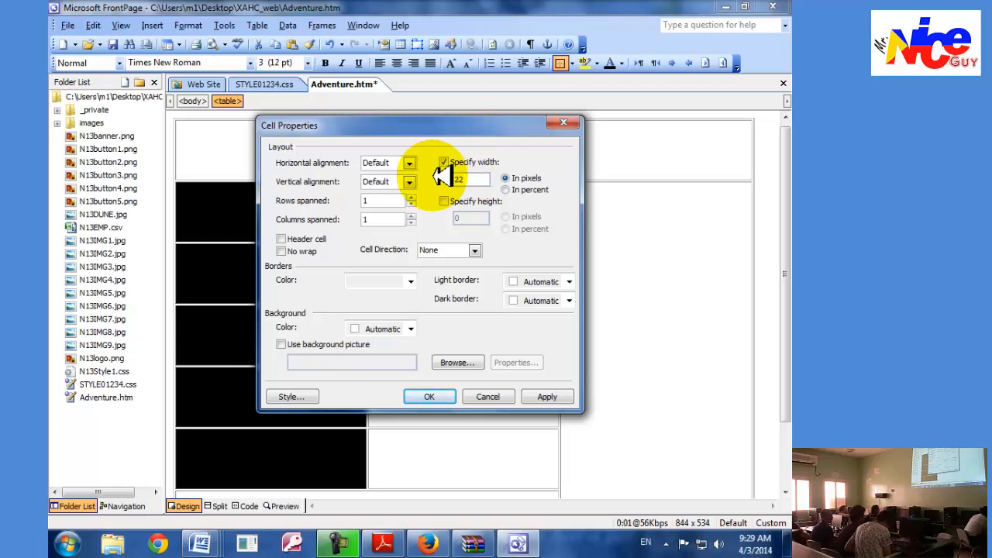
type("22")
left_click(490, 204)
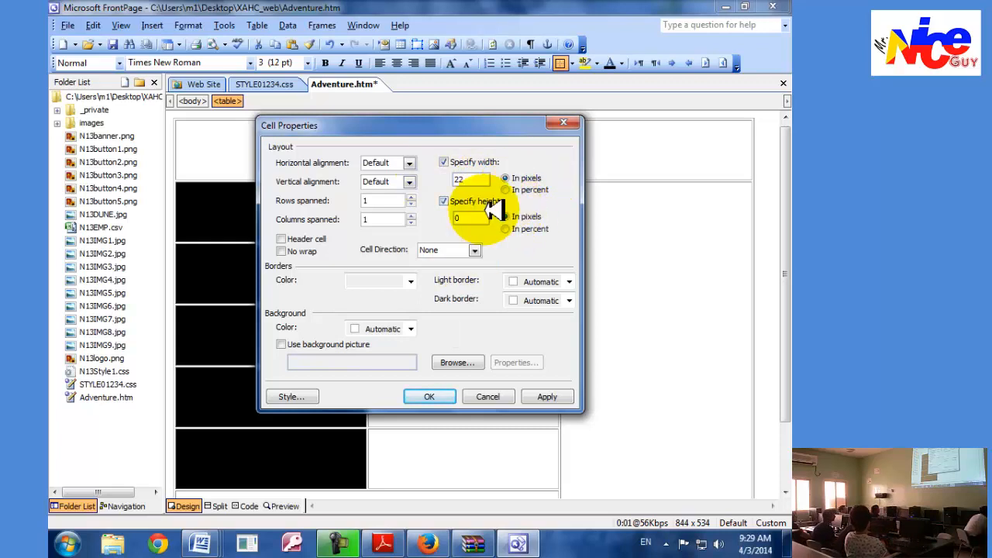
left_click(505, 189)
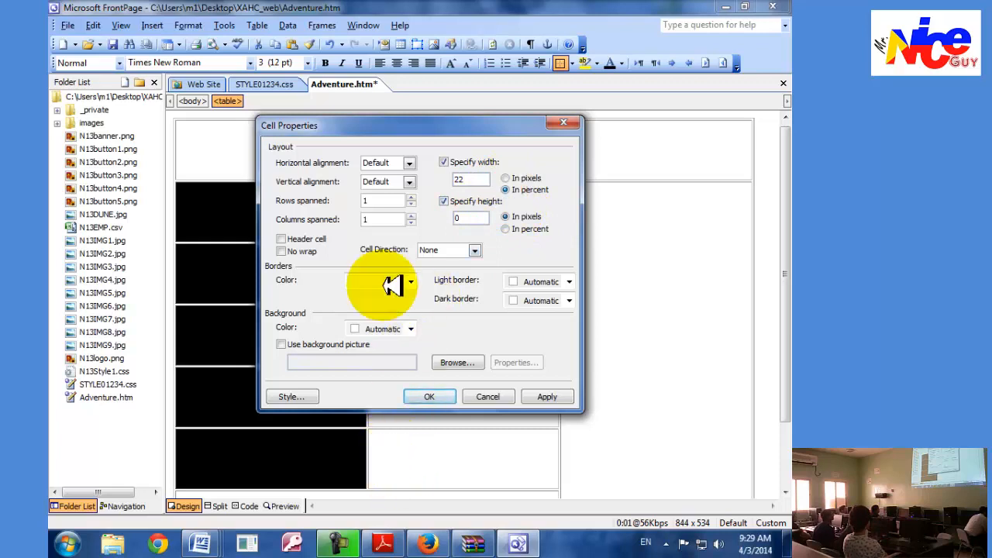
left_click(445, 202)
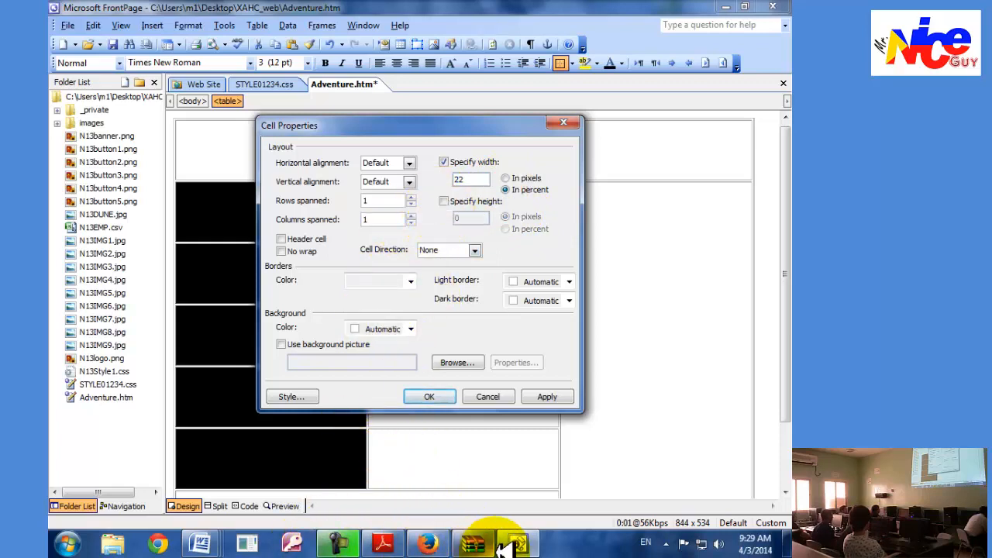
left_click(395, 543)
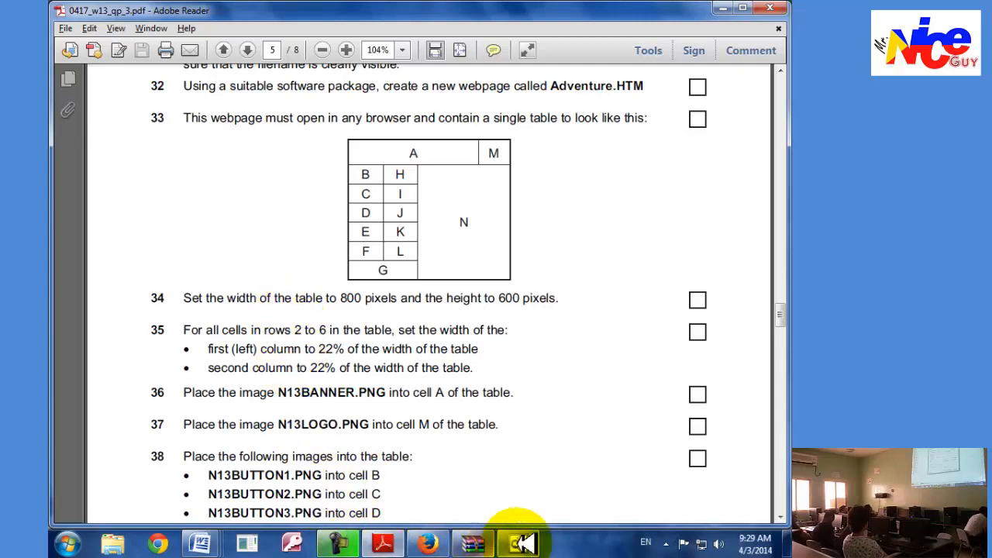
left_click(523, 542)
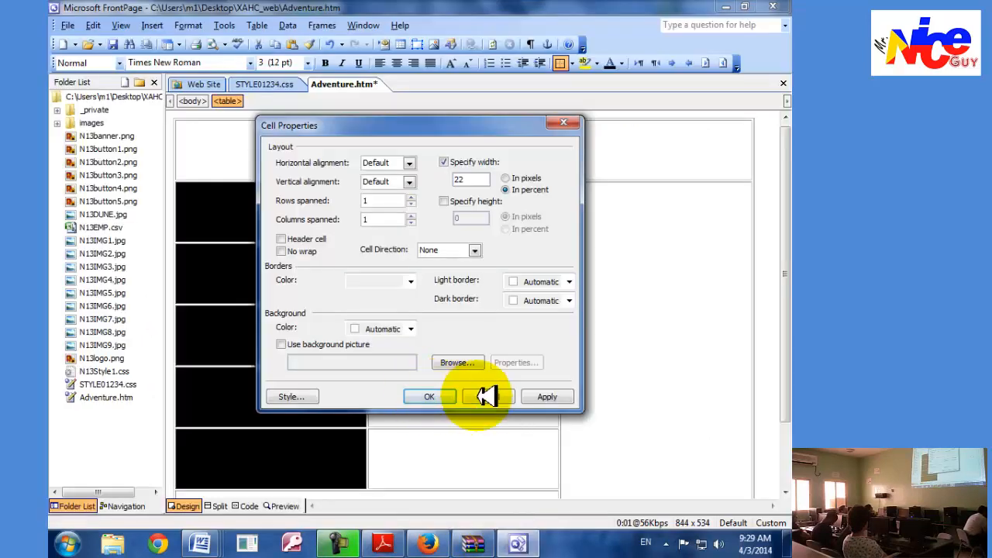
left_click(432, 396)
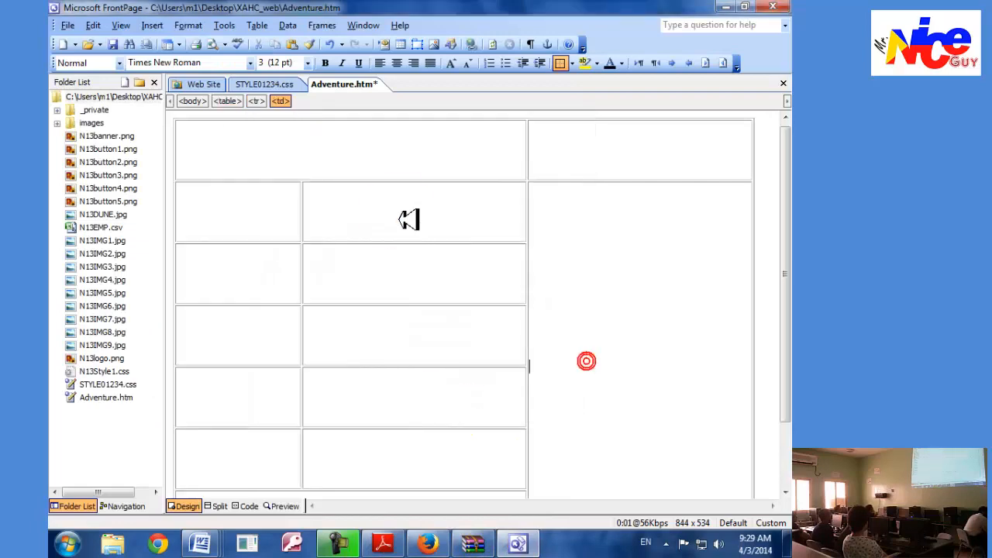
Set the width of the second-column cells in rows 2 to 6 to 22 percent.
left_click_drag(410, 219, 411, 451)
right_click(376, 330)
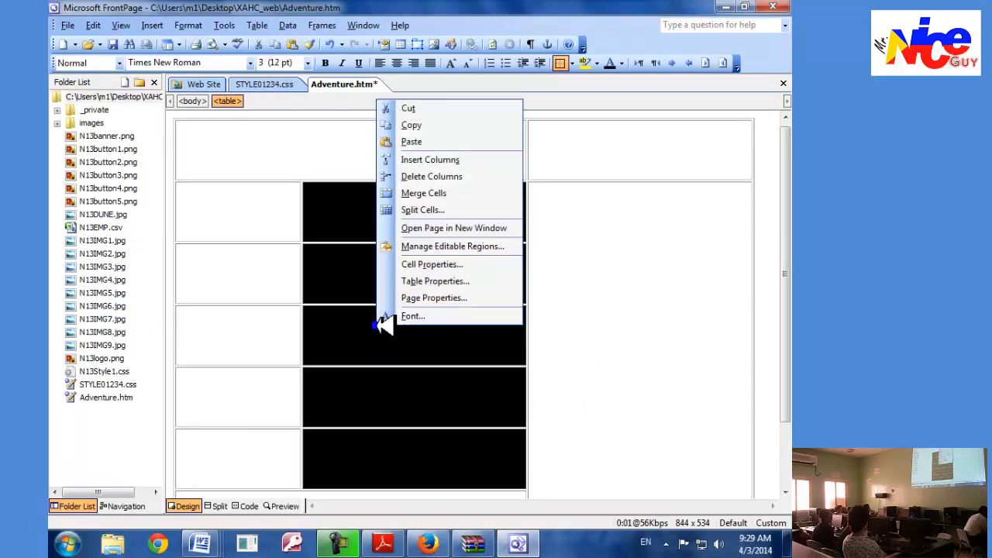
left_click(431, 263)
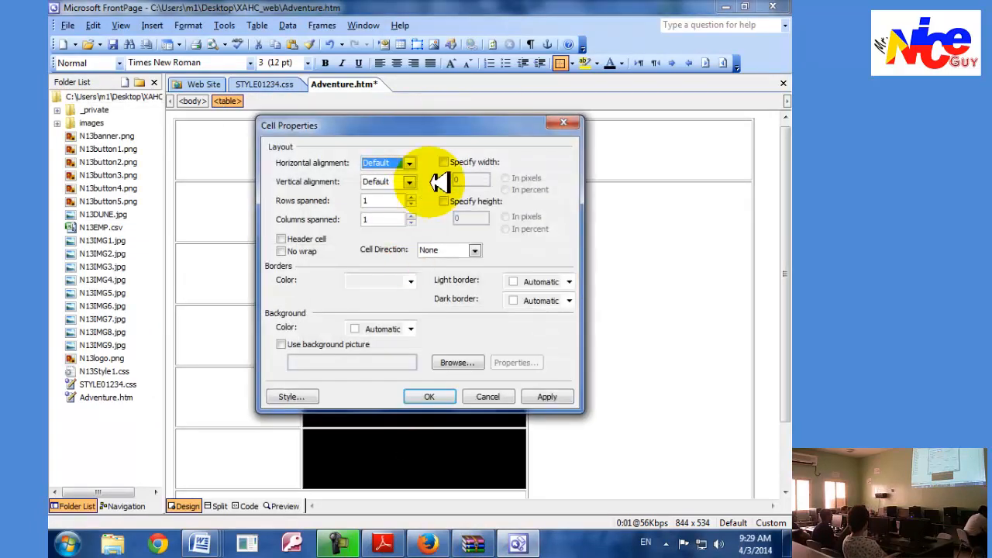
left_click(444, 163)
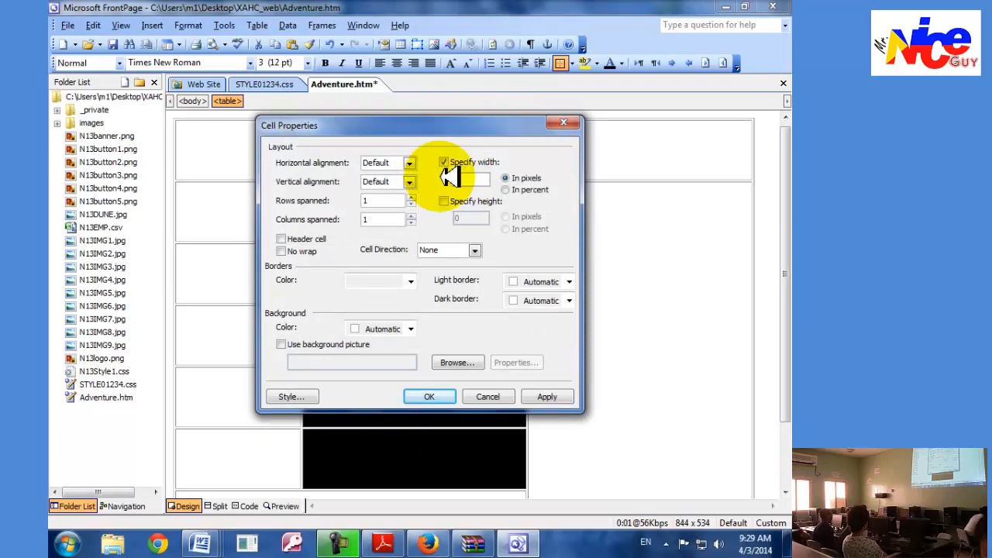
left_click(527, 190)
left_click(547, 396)
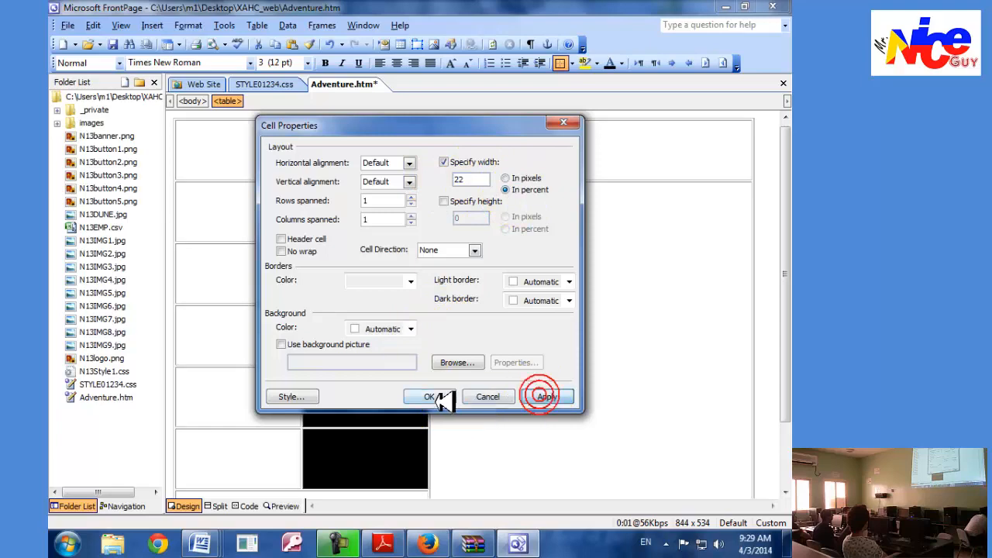
left_click(429, 396)
Read task 36 in Adobe Reader and place N13banner.png in the wide merged cell of the table's first row in FrontPage.
key("alt+Tab")
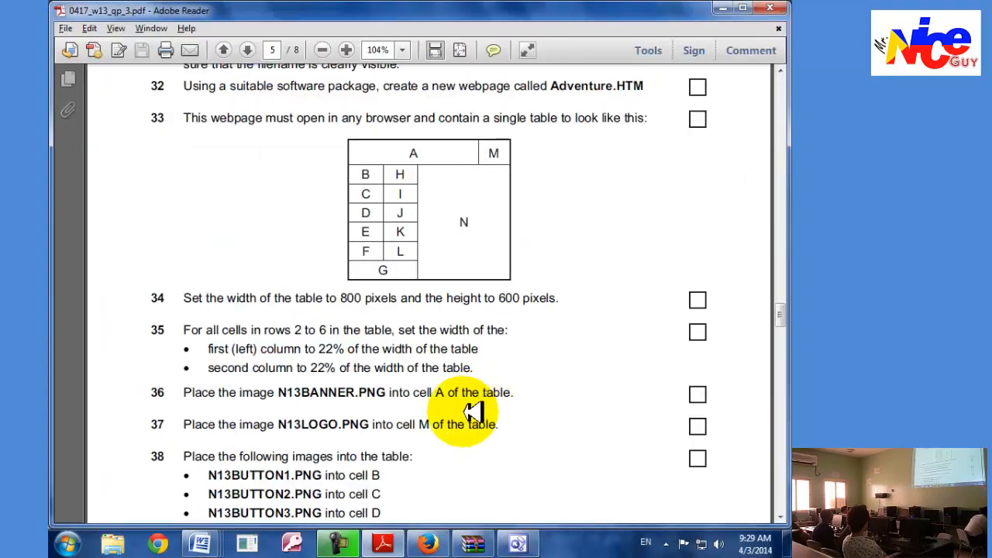
scroll(471, 408, "down", 1)
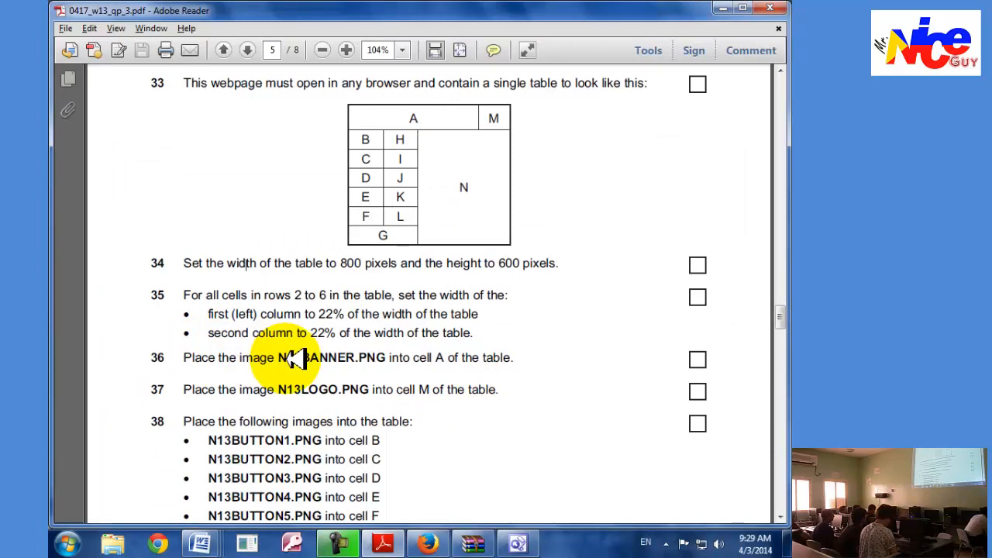
key("alt+Tab")
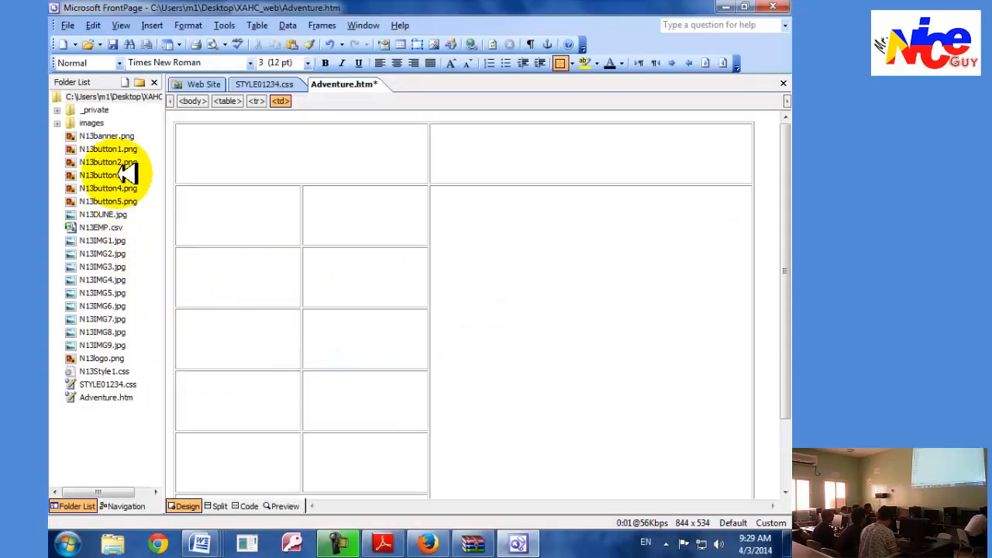
left_click(112, 135)
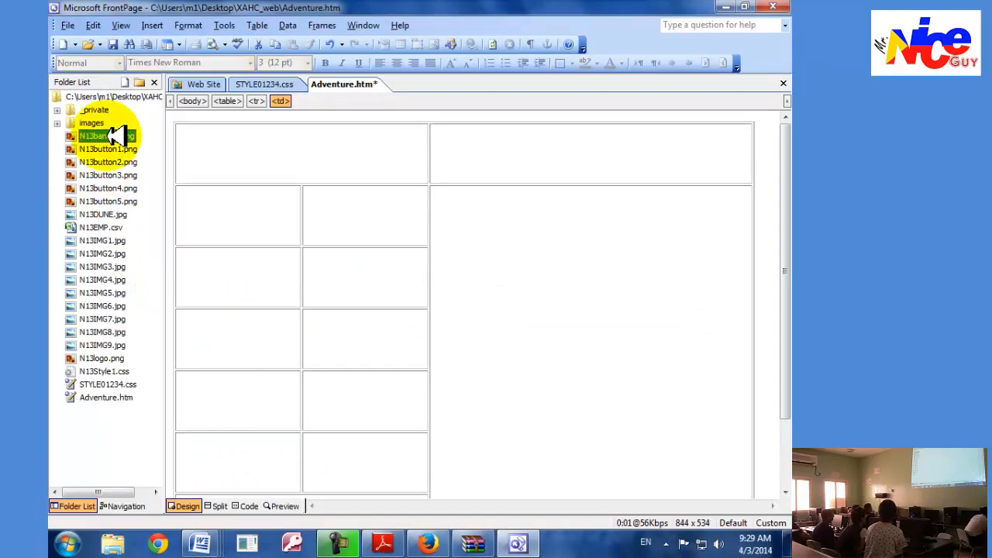
left_click_drag(112, 135, 256, 144)
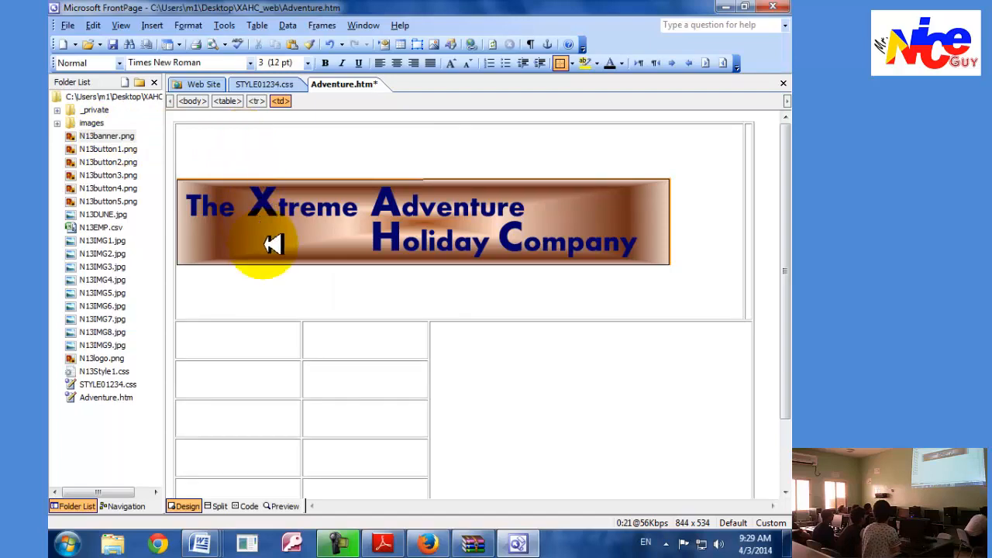
Read task 37 in Adobe Reader and place N13logo.png in the first row's cell beside the banner in FrontPage.
key("alt+Tab")
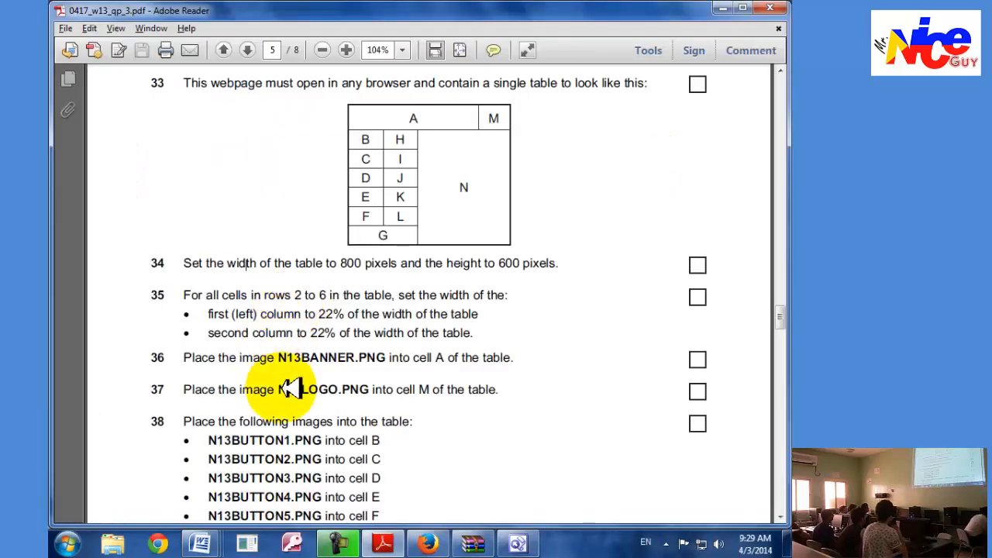
scroll(292, 389, "down", 2)
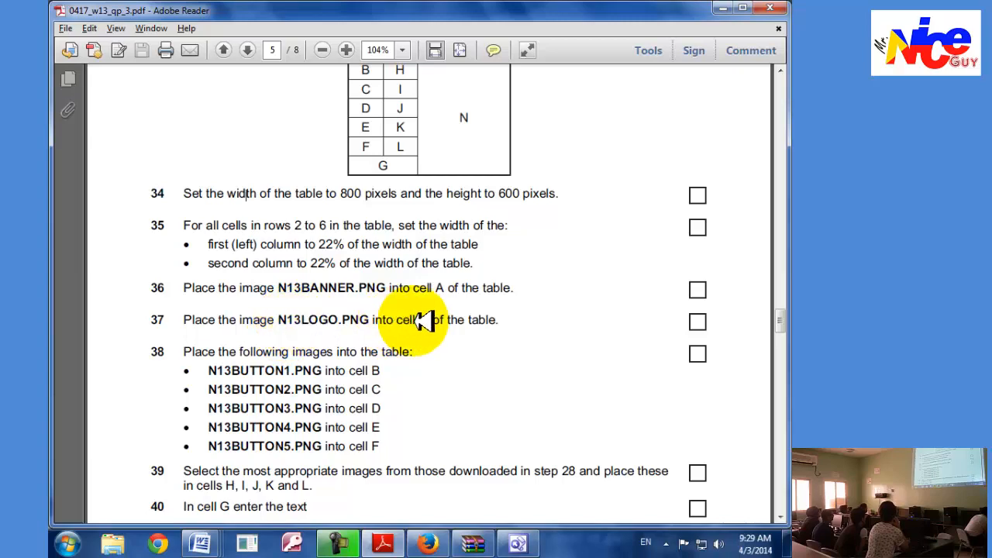
scroll(427, 325, "up", 6)
key("alt+Tab")
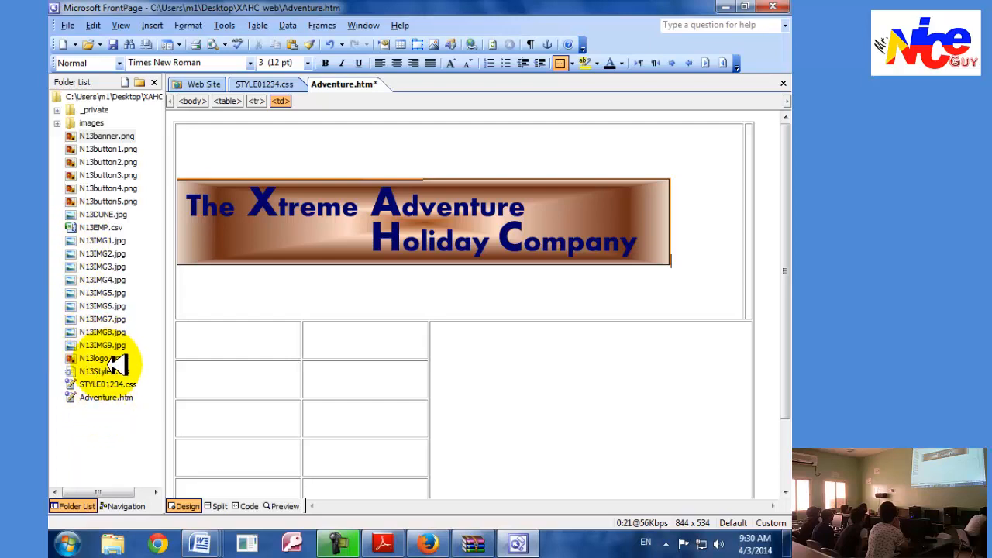
left_click_drag(113, 359, 760, 227)
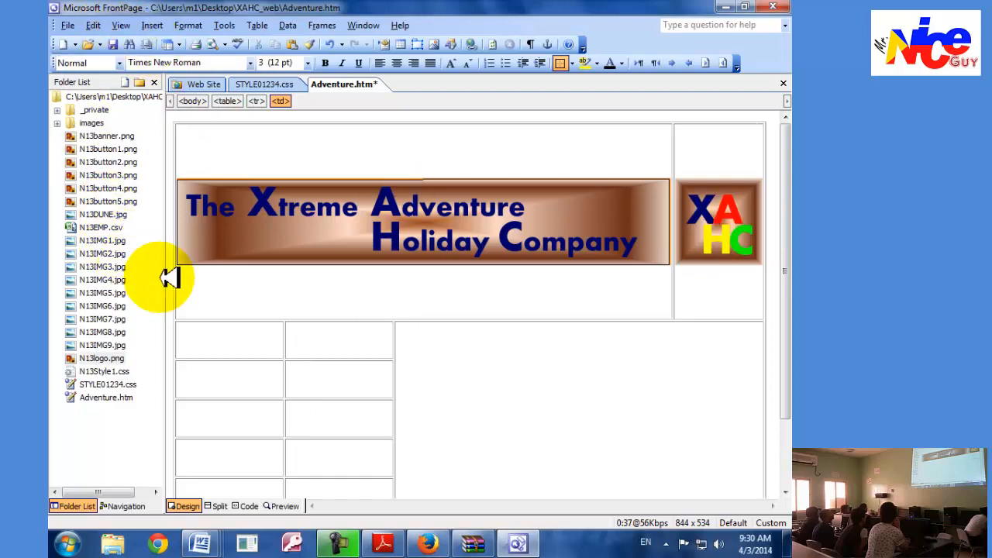
Read task 38 in Adobe Reader and place N13button1.png to N13button5.png in order in the first-column cells of rows 2 to 6 in FrontPage.
key("alt+Tab")
scroll(186, 390, "down", 5)
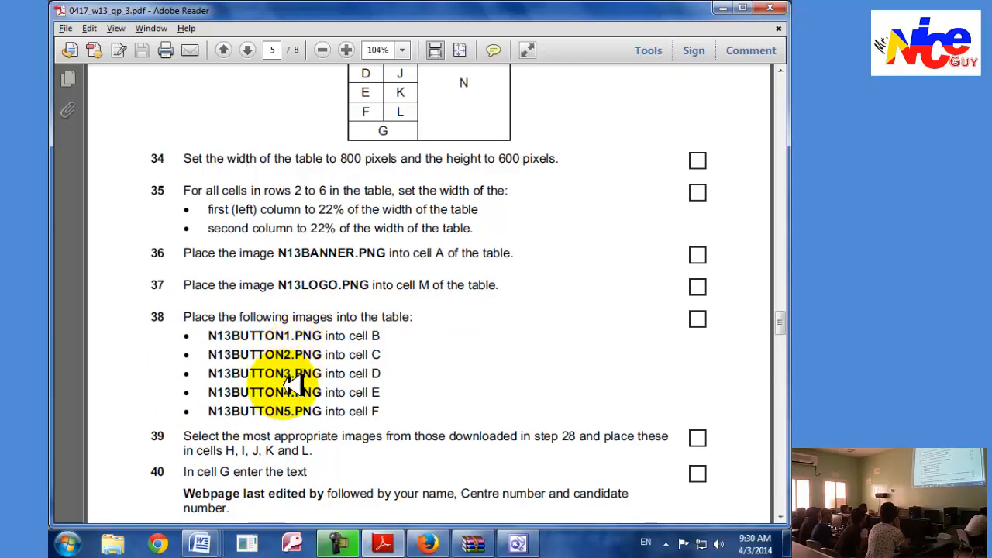
scroll(380, 364, "up", 2)
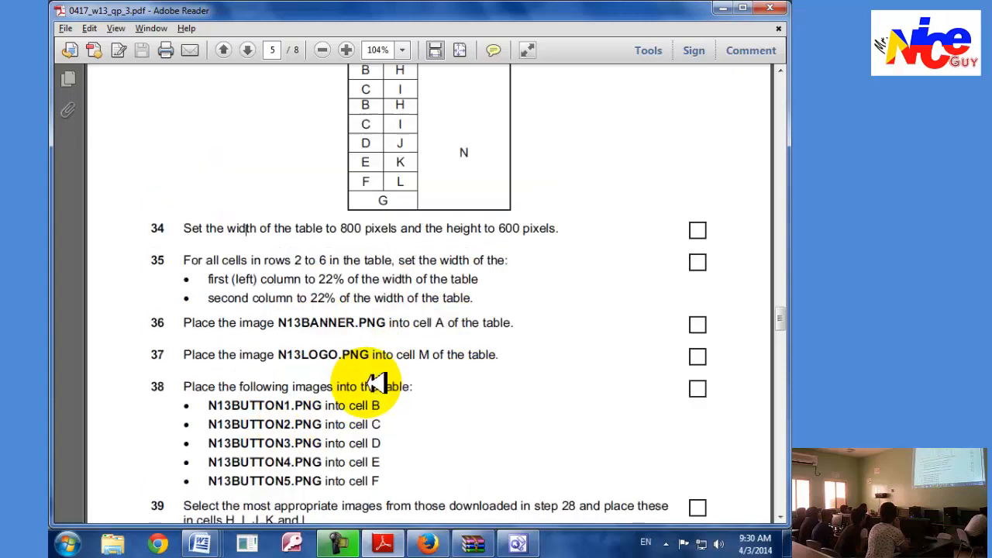
scroll(387, 162, "down", 2)
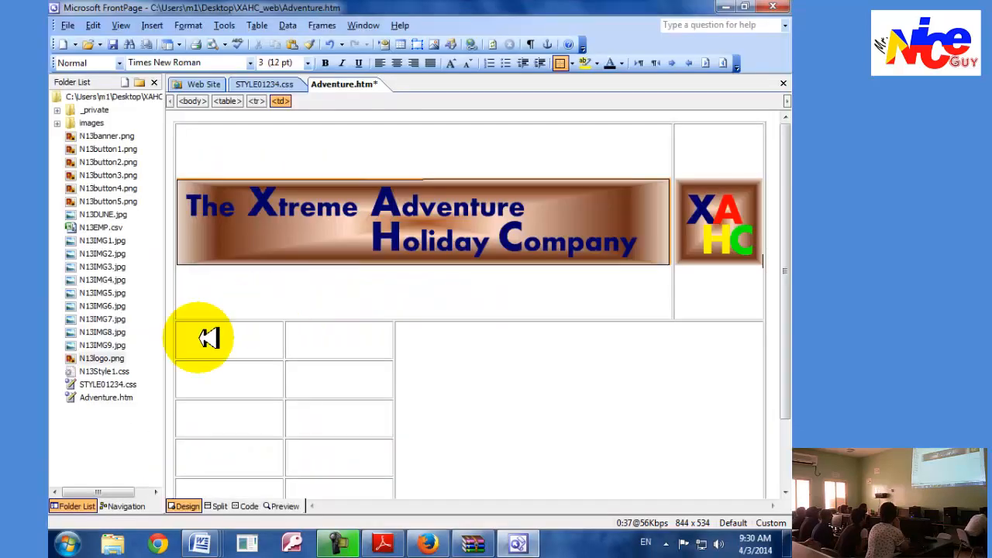
scroll(206, 337, "down", 1)
left_click_drag(108, 150, 223, 280)
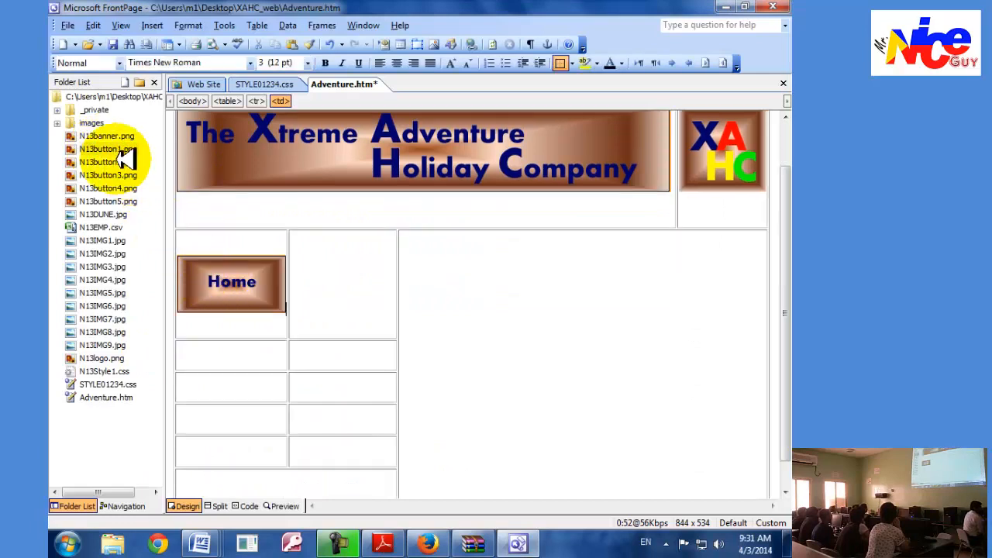
left_click_drag(108, 162, 222, 343)
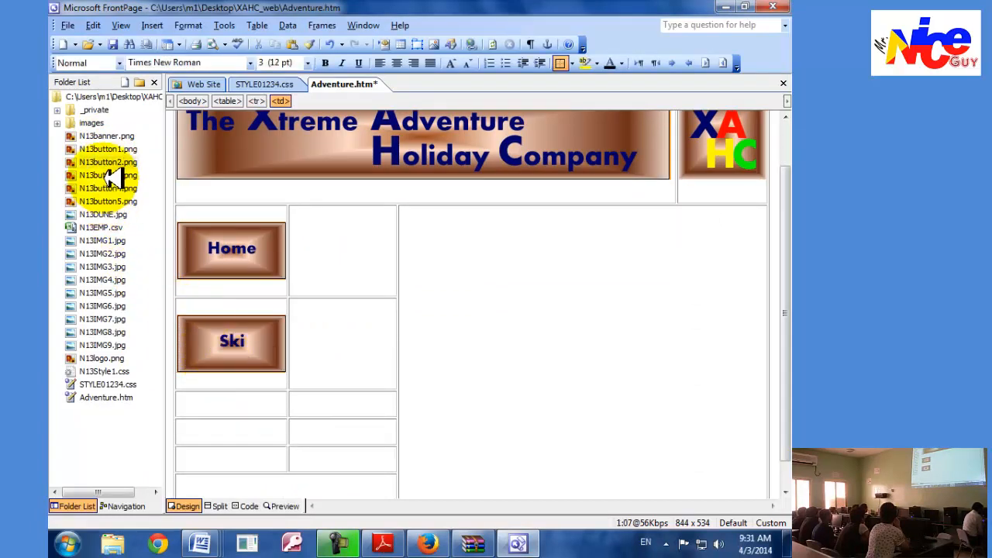
left_click_drag(115, 174, 211, 395)
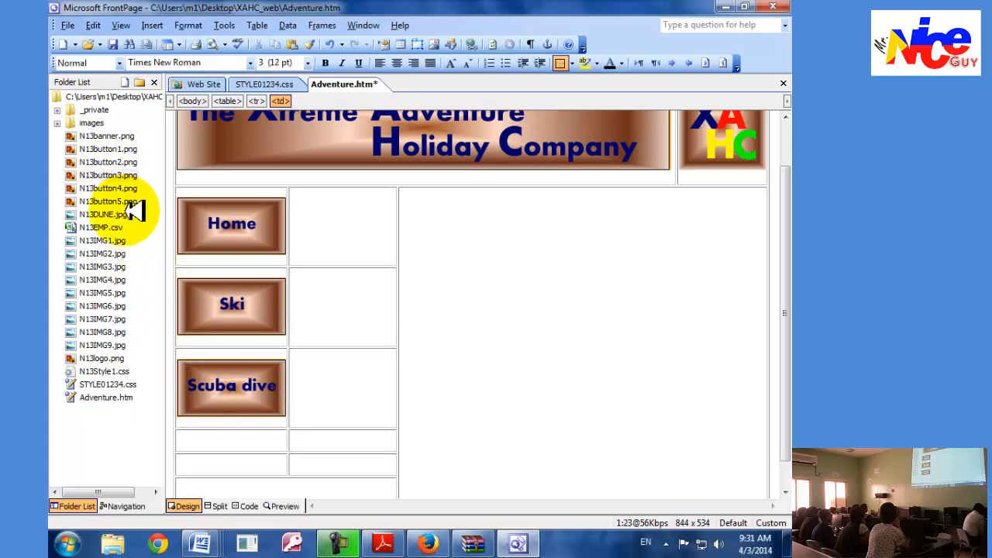
left_click_drag(126, 188, 242, 439)
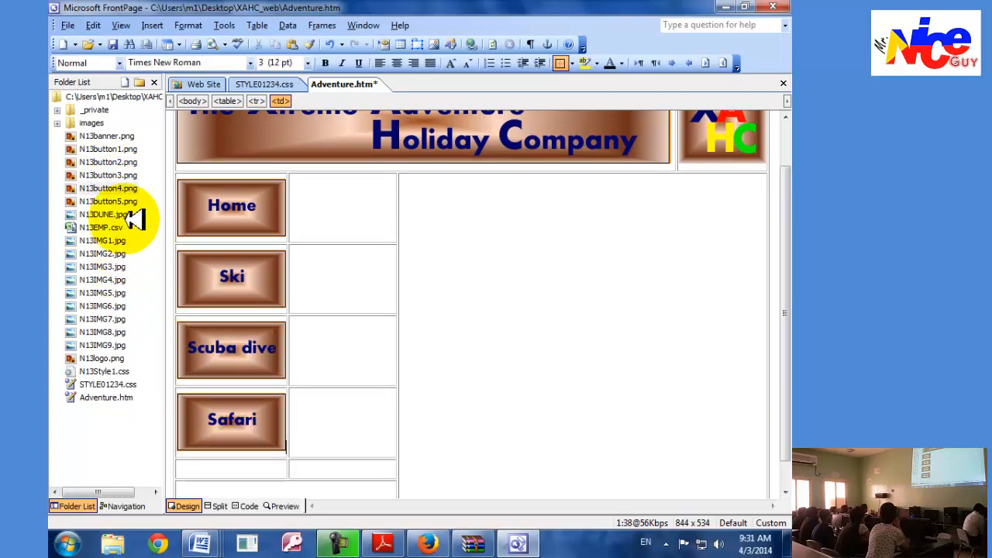
left_click_drag(130, 200, 235, 468)
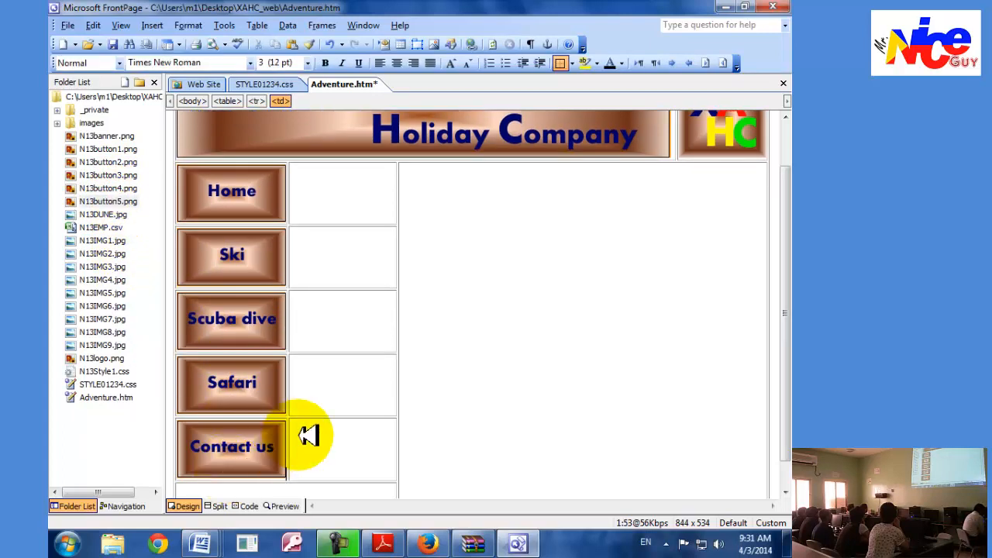
left_click(336, 190)
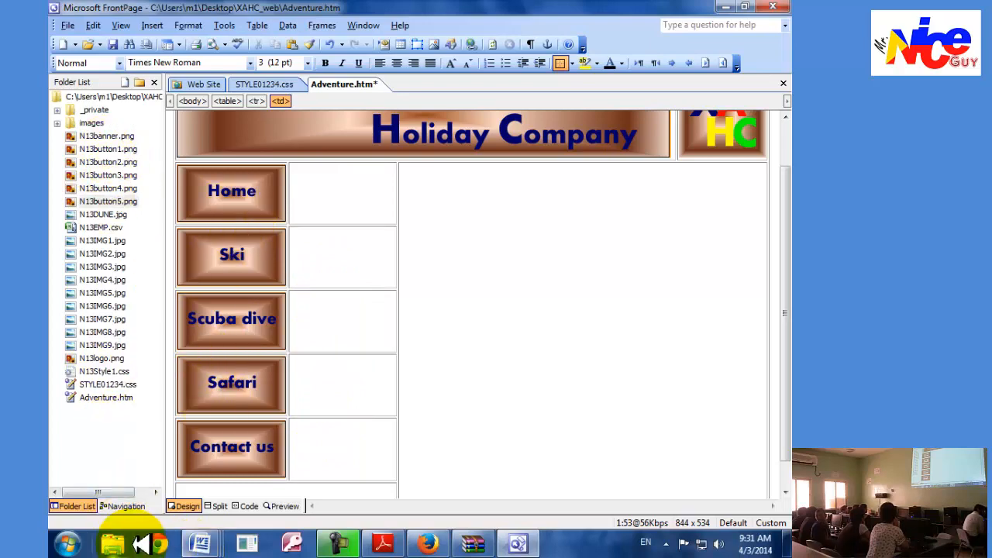
Open the XAHC_web folder from the desktop and place N13IMG5 in the cell beside the Home button in FrontPage.
left_click(788, 546)
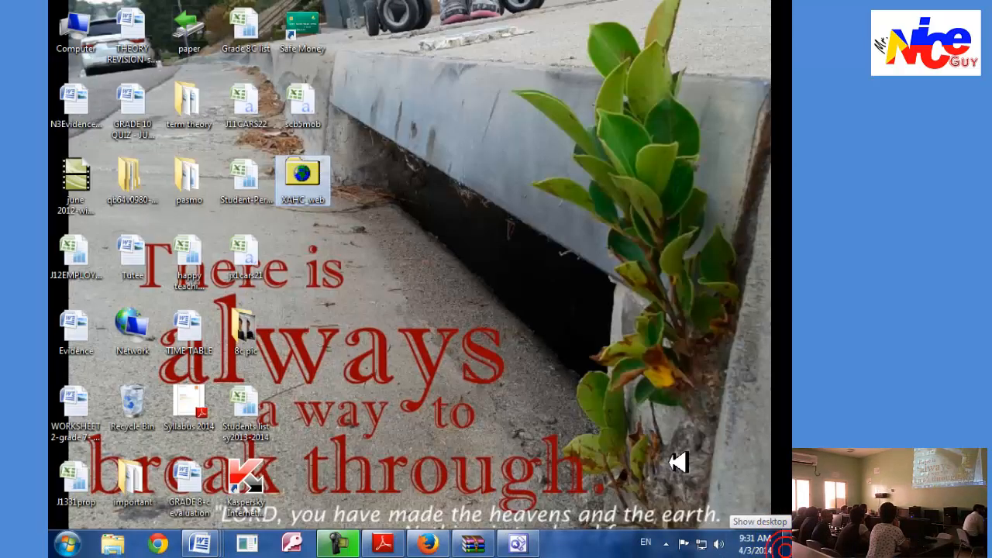
double_click(304, 172)
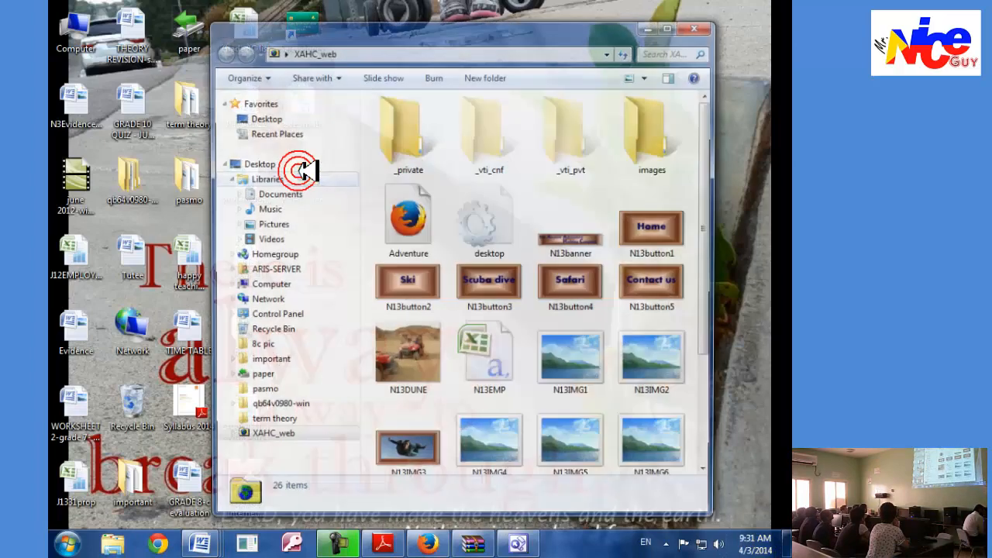
left_click_drag(405, 34, 374, 41)
left_click(517, 542)
left_click_drag(688, 34, 784, 10)
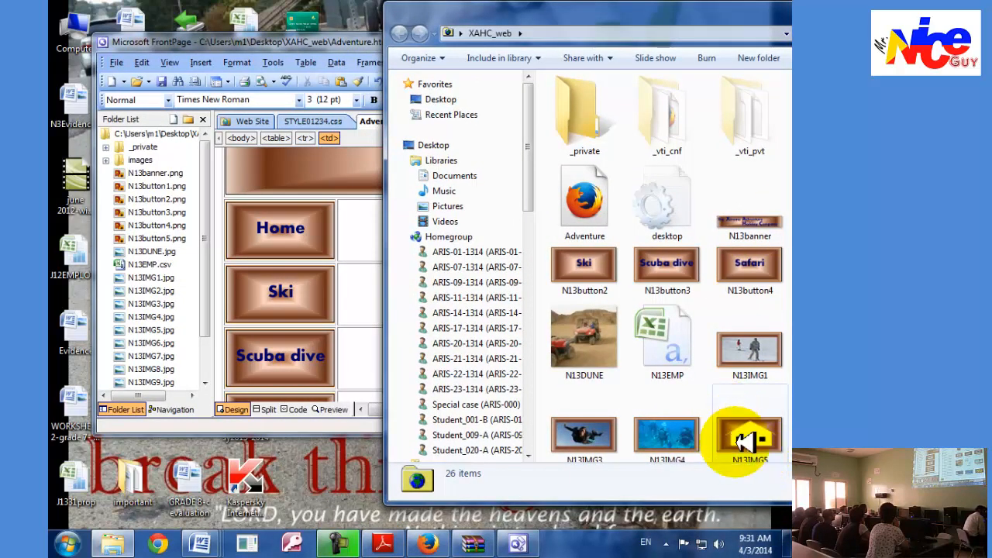
scroll(748, 438, "down", 3)
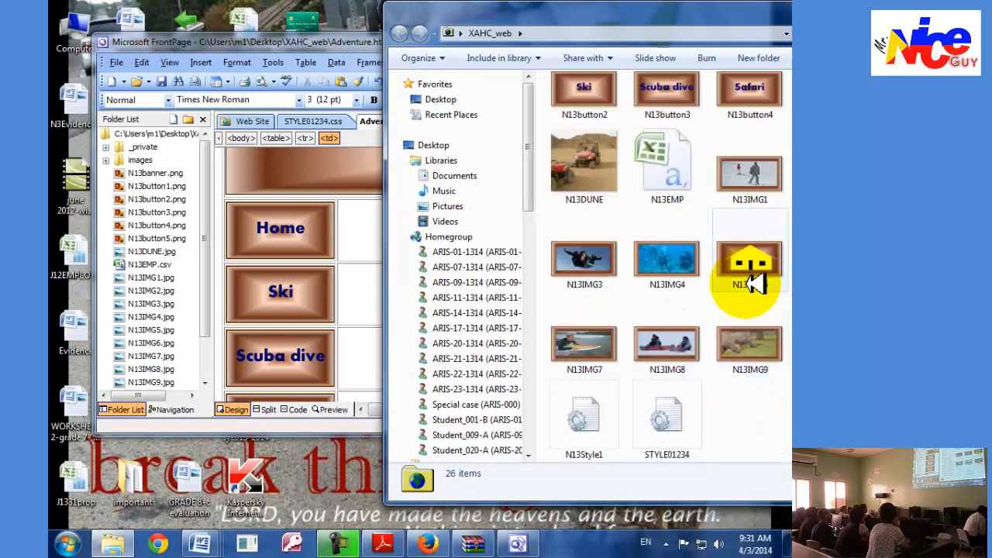
left_click_drag(750, 261, 369, 225)
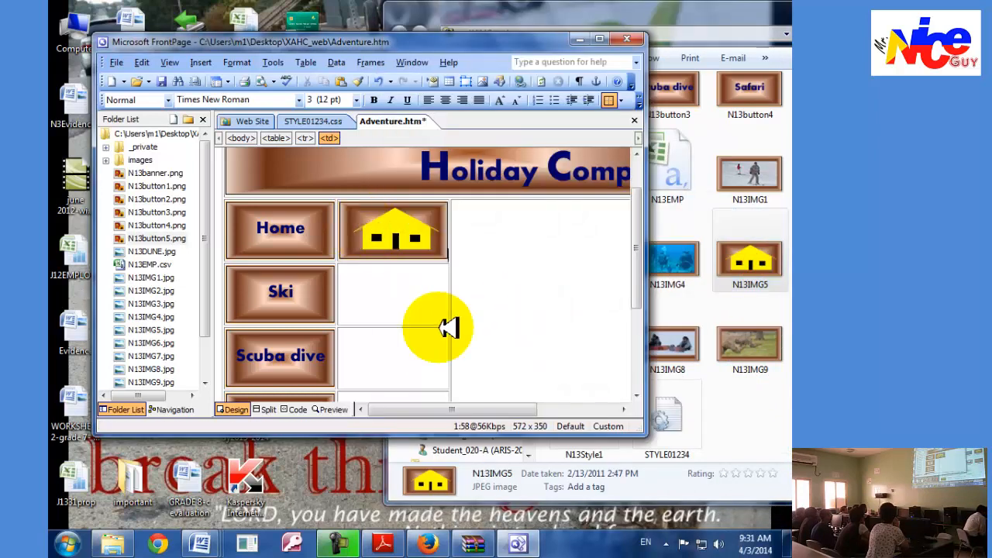
Place N13IMG1 from the XAHC_web folder in the cell beside the Ski button in FrontPage.
left_click(773, 423)
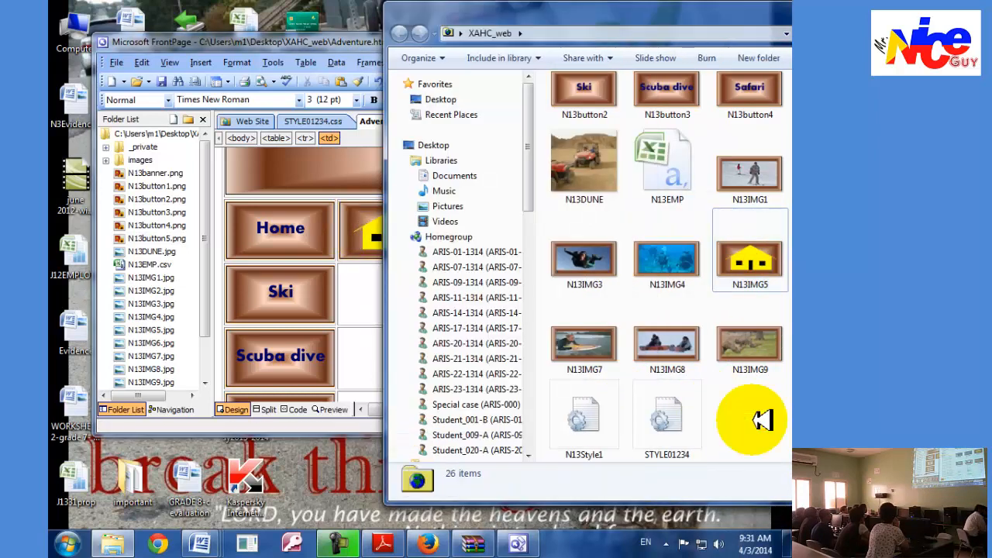
scroll(755, 421, "up", 3)
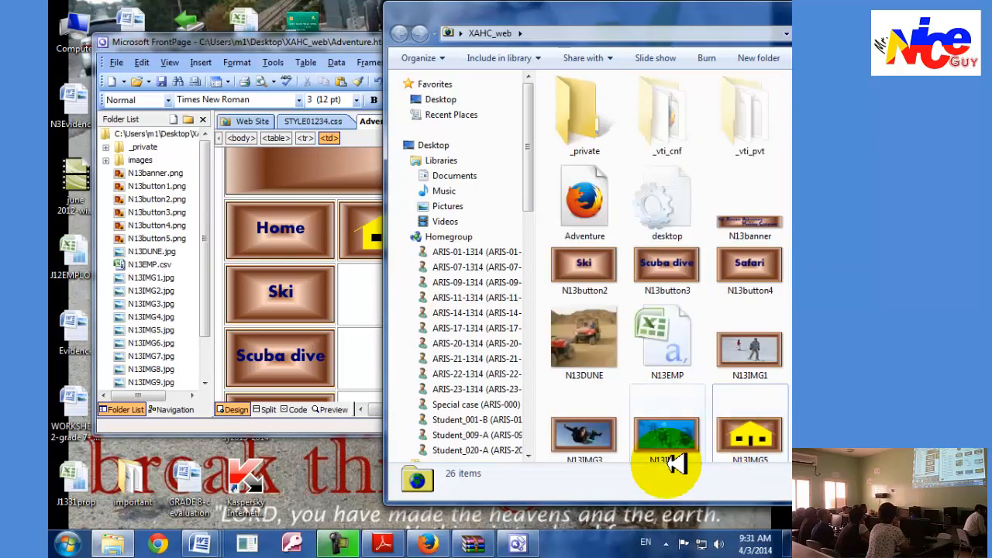
left_click_drag(664, 17, 631, 44)
scroll(670, 223, "down", 2)
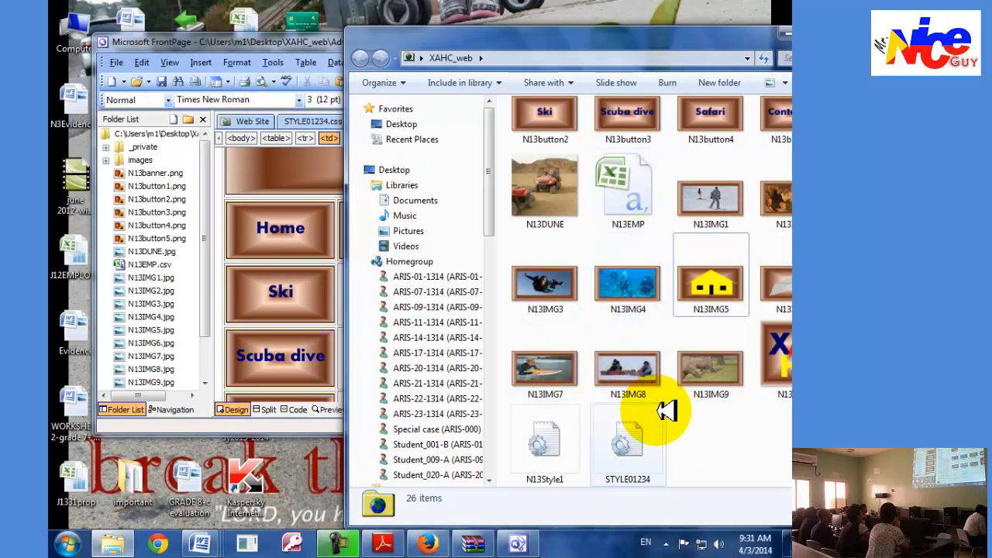
scroll(667, 410, "up", 2)
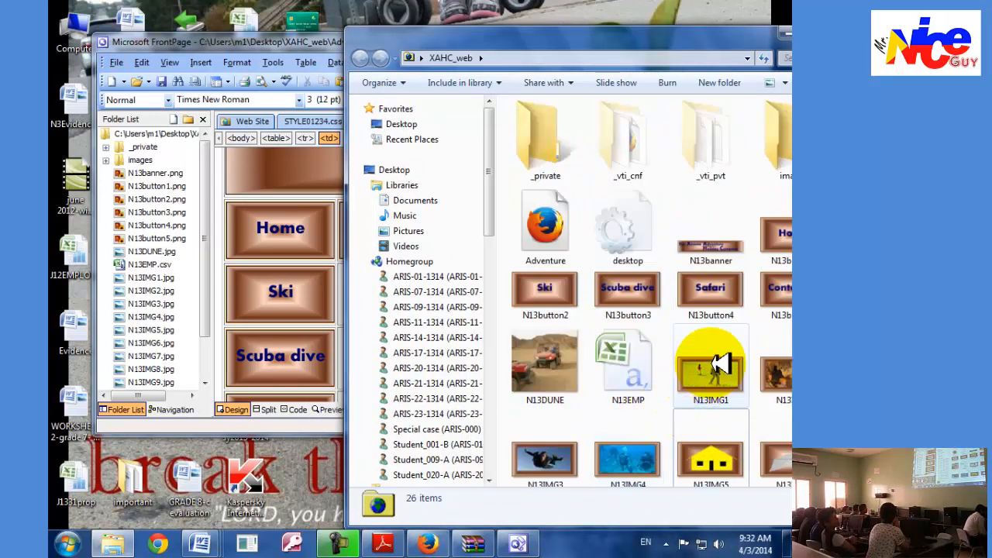
left_click_drag(566, 40, 644, 47)
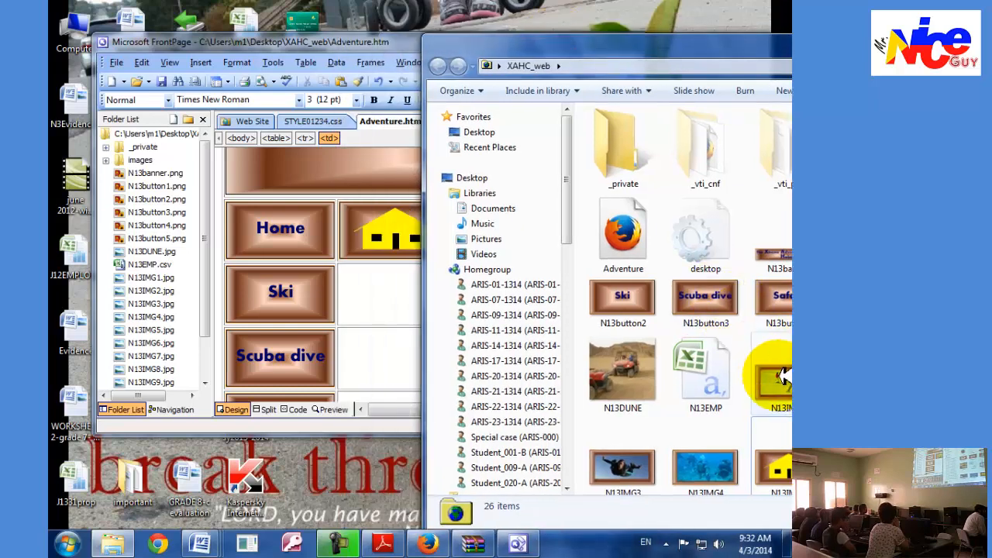
left_click_drag(775, 376, 399, 288)
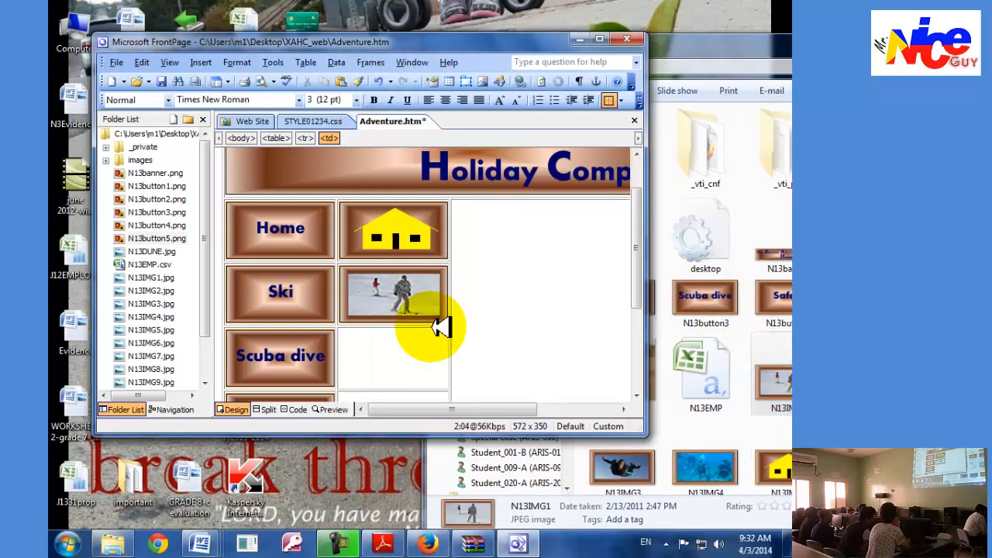
Place N13IMG4 beside the Scuba dive button and N13IMG9 beside the Safari button.
left_click_drag(706, 473, 410, 356)
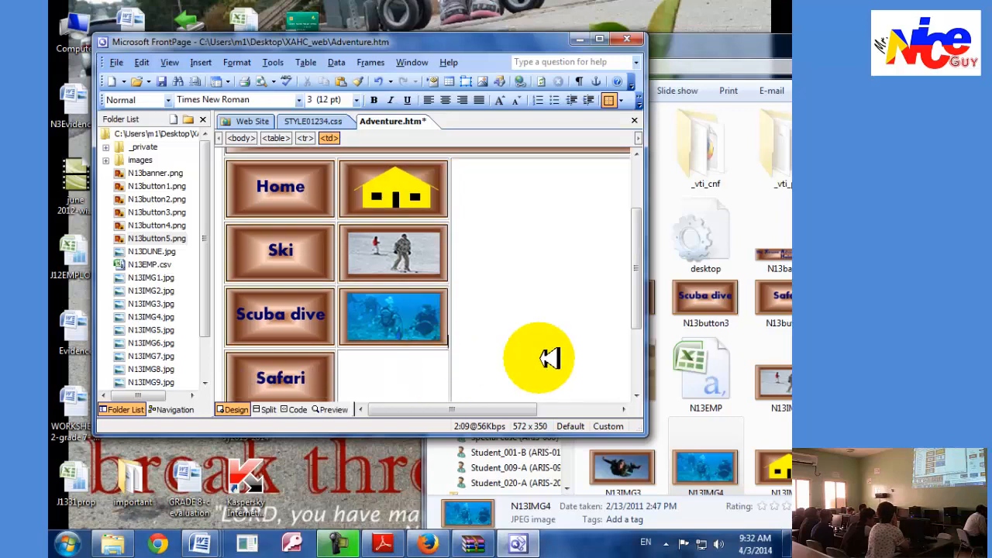
left_click_drag(707, 56, 557, 29)
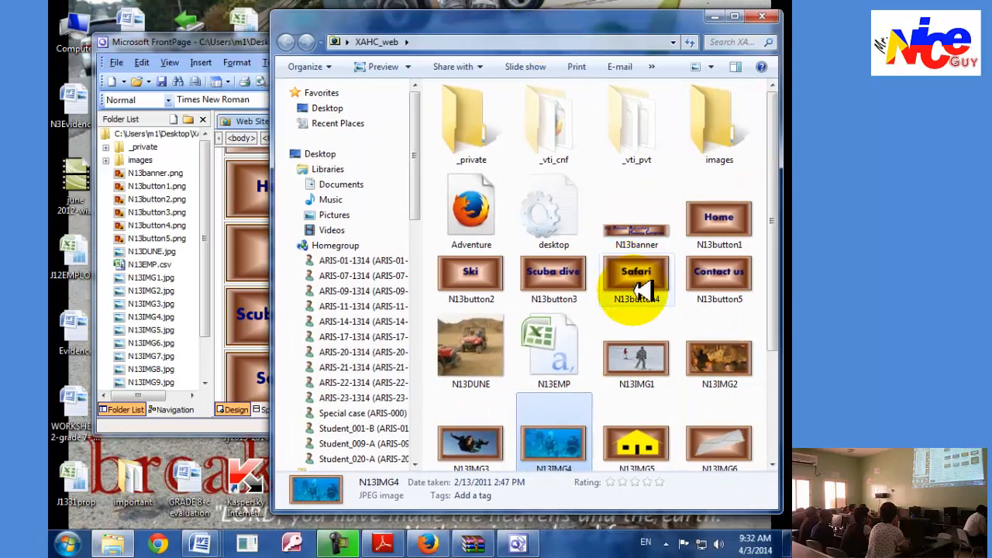
scroll(636, 291, "down", 2)
left_click(636, 348)
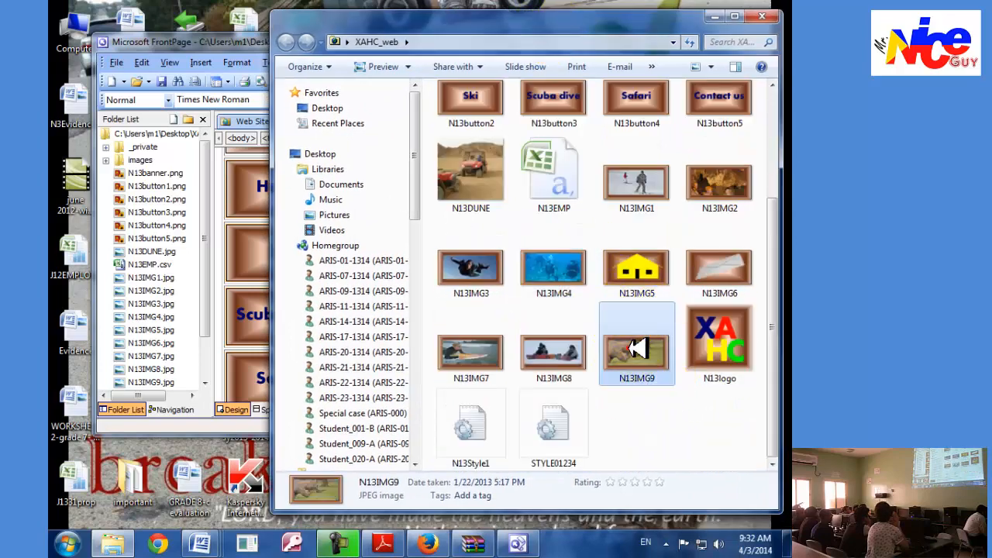
left_click_drag(522, 18, 680, 46)
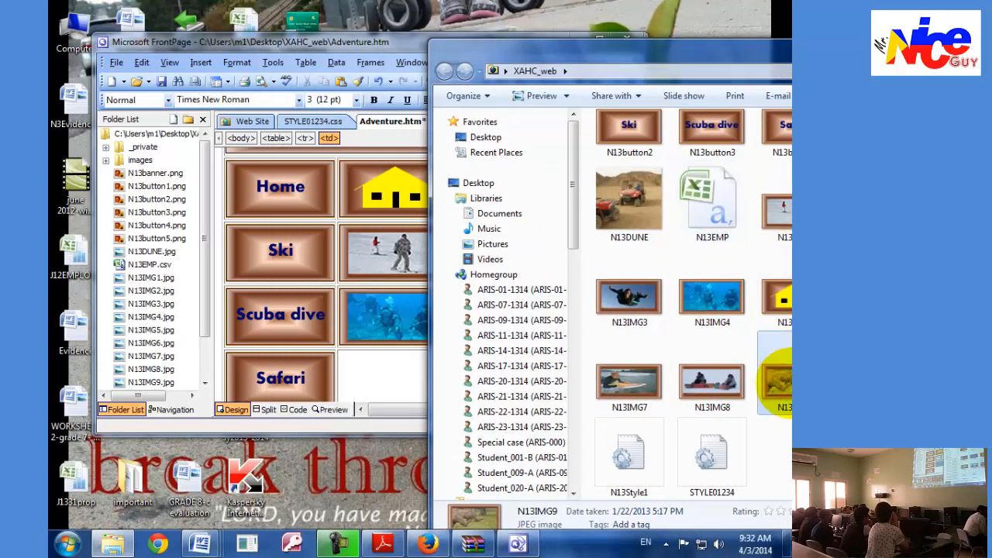
left_click_drag(778, 381, 422, 380)
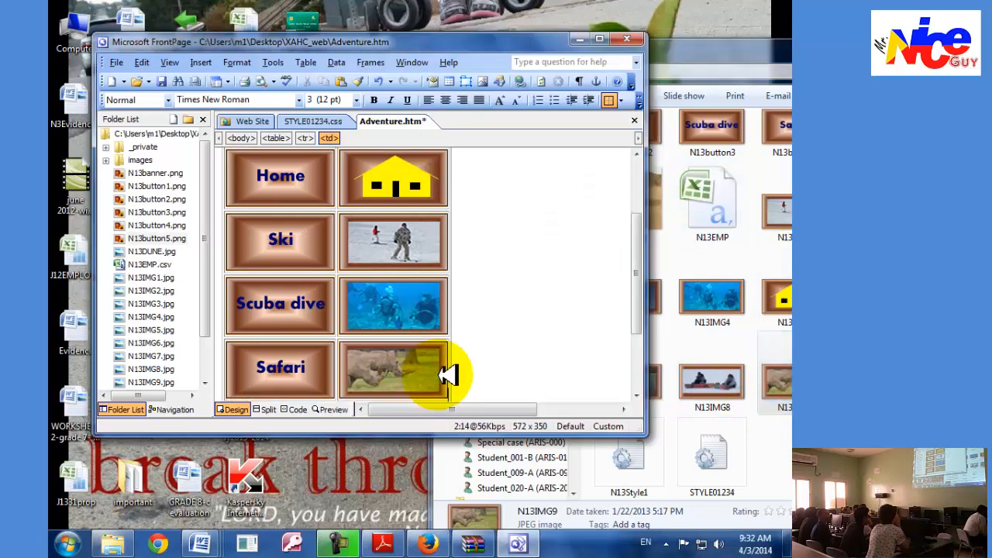
Place N13IMG6 in the cell beside the Contact us button, put the folder window away and maximize FrontPage.
scroll(450, 375, "down", 3)
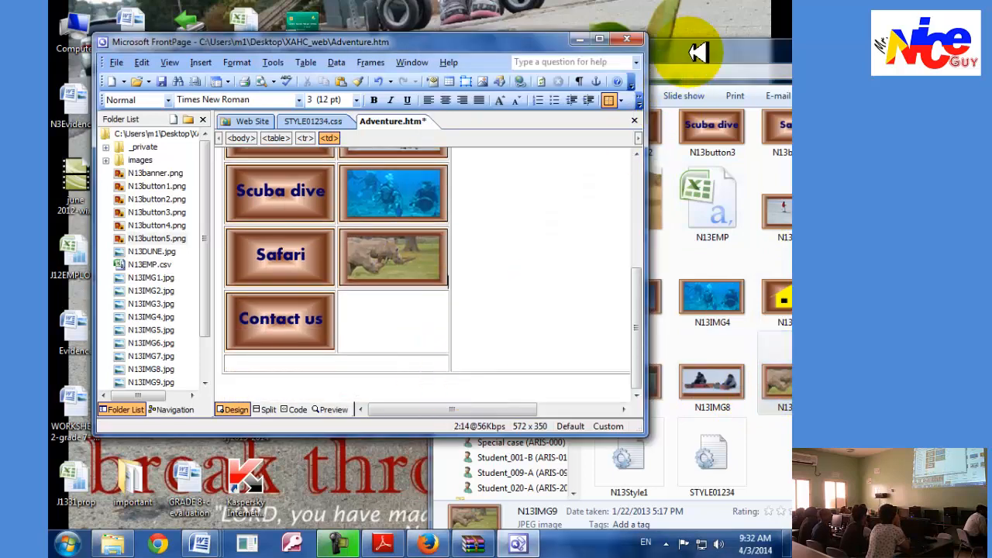
left_click_drag(696, 52, 575, 74)
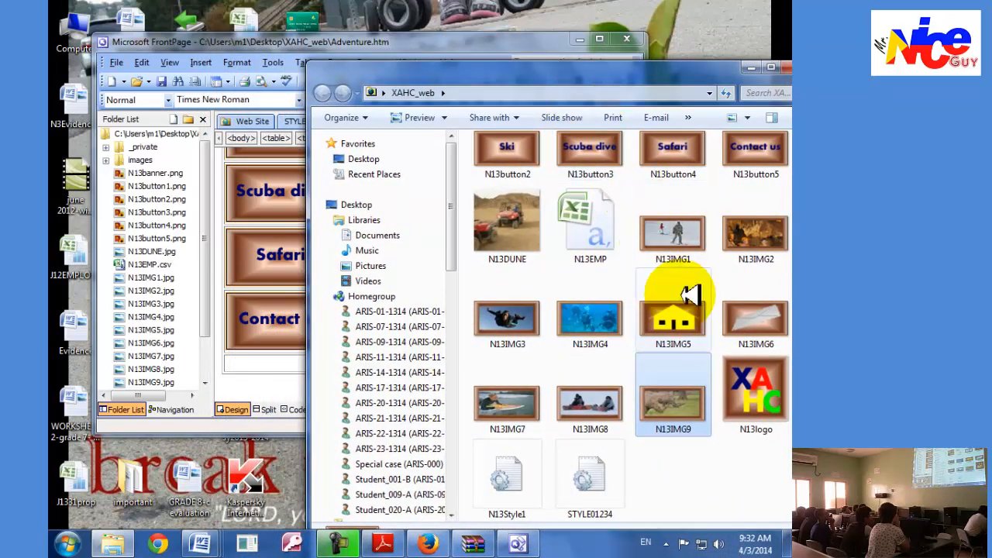
left_click_drag(534, 67, 610, 102)
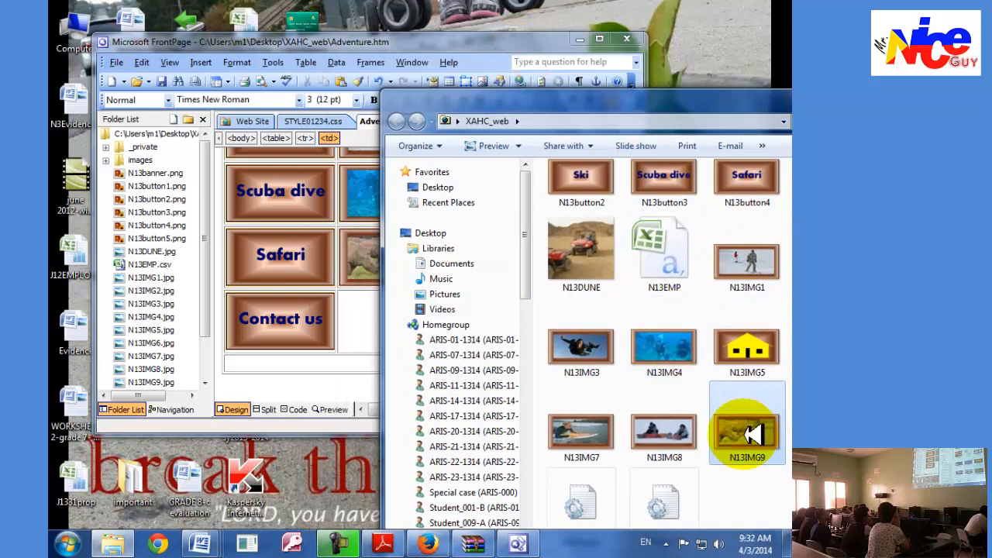
left_click_drag(726, 94, 611, 105)
left_click_drag(713, 352, 376, 310)
left_click(707, 105)
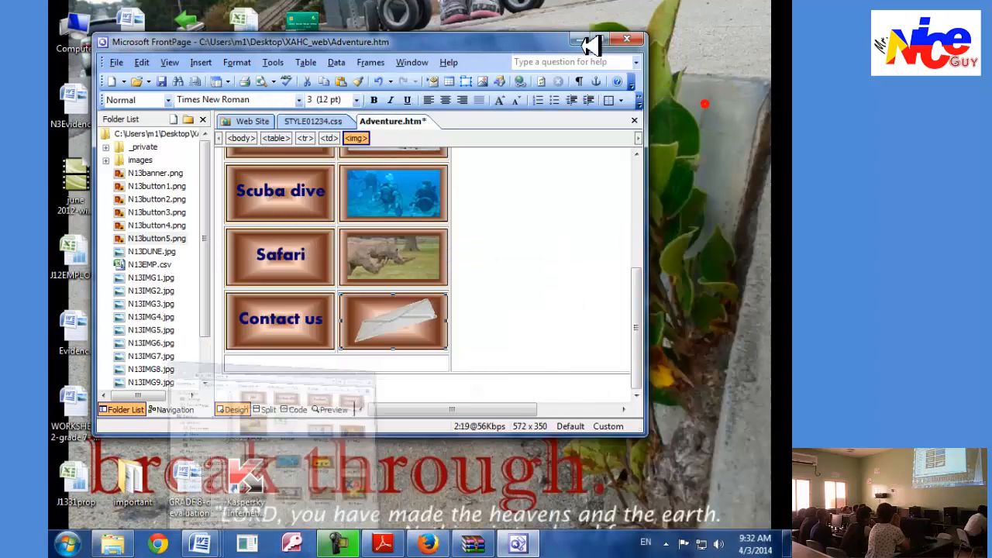
left_click(599, 39)
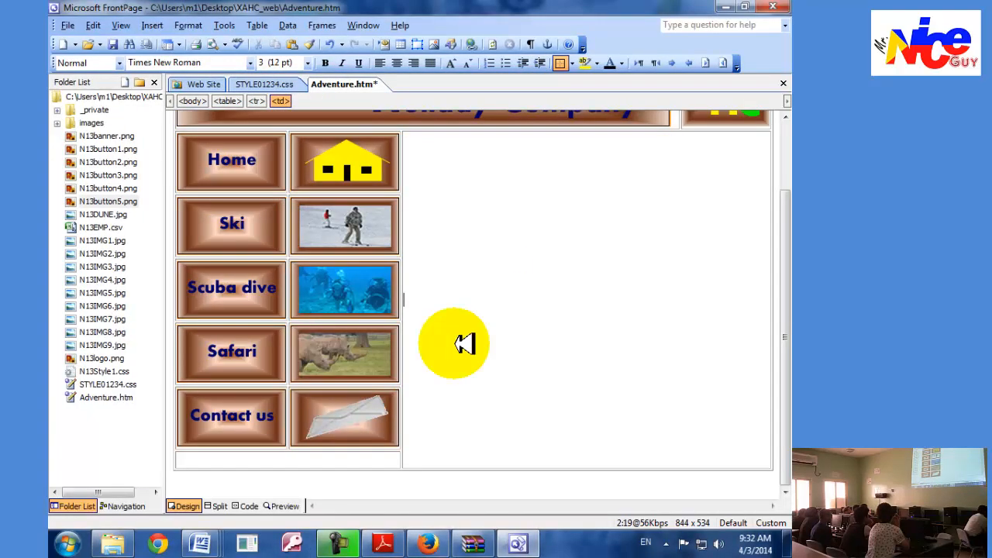
Read task 40 in Adobe Reader and enter "Webpage last edited by:" in the table's last-row merged cell in FrontPage.
key("alt+Tab")
key("alt+Tab")
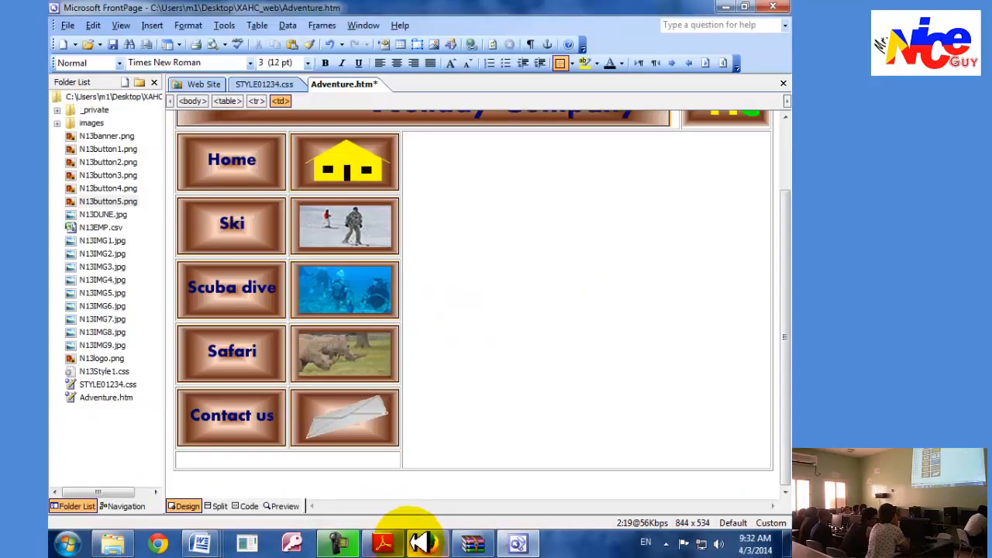
key("alt+Tab")
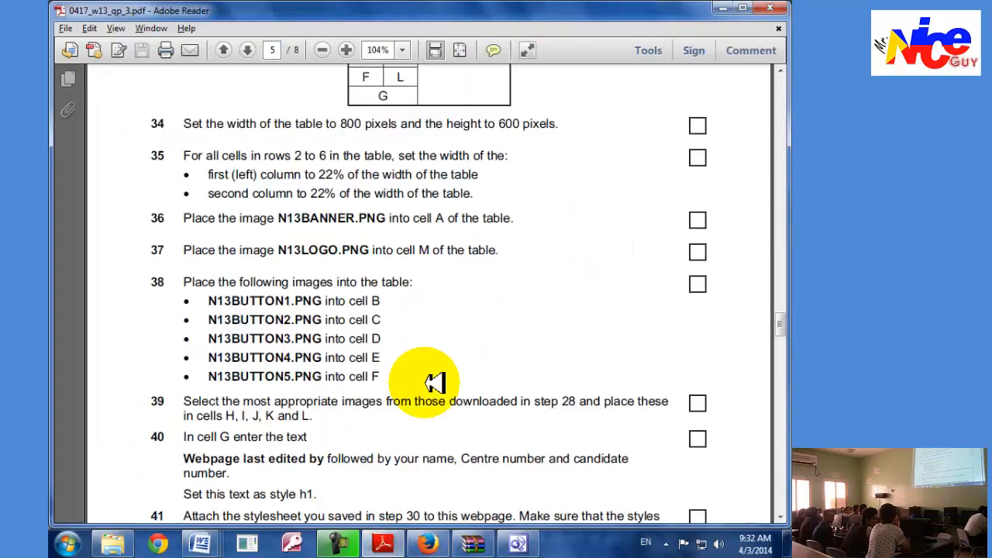
scroll(434, 382, "down", 3)
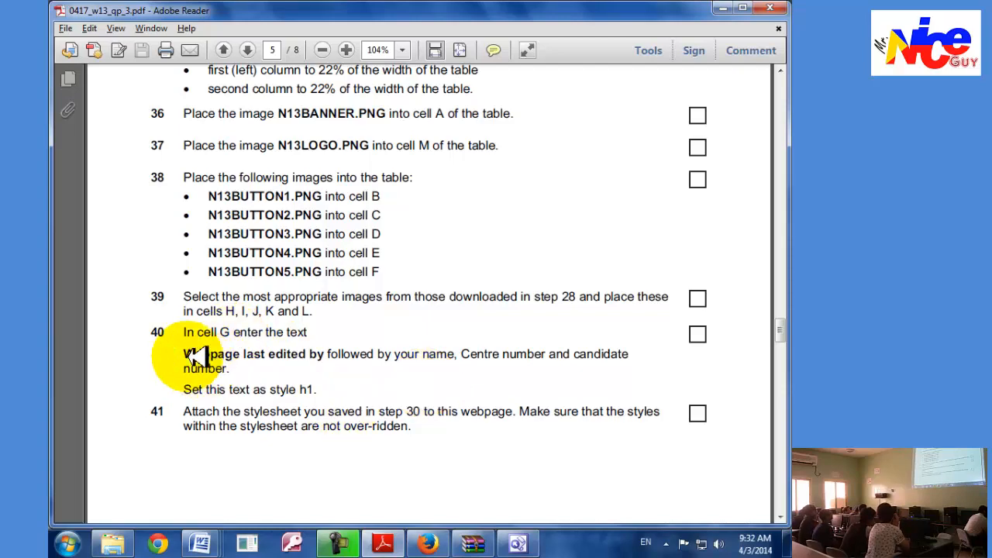
key("alt+Tab")
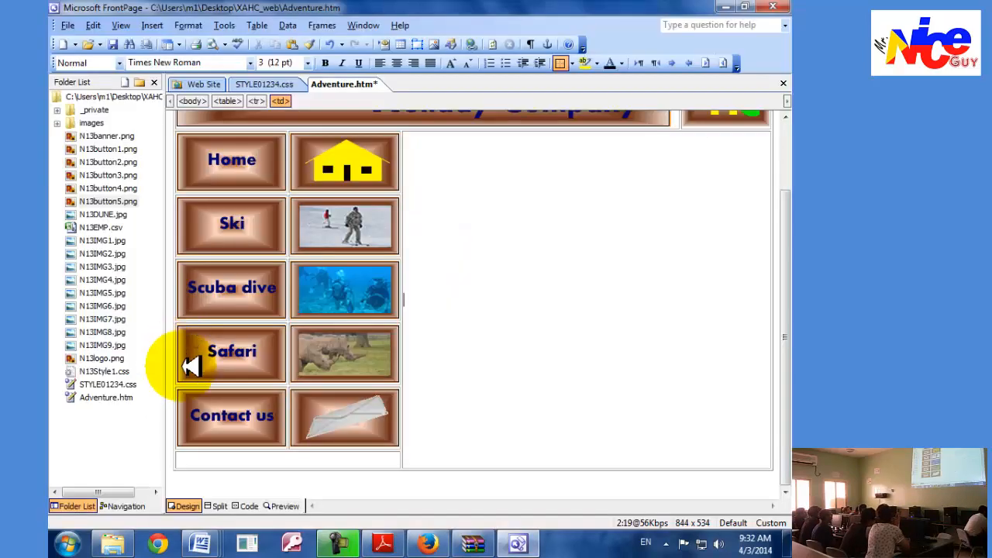
left_click(220, 463)
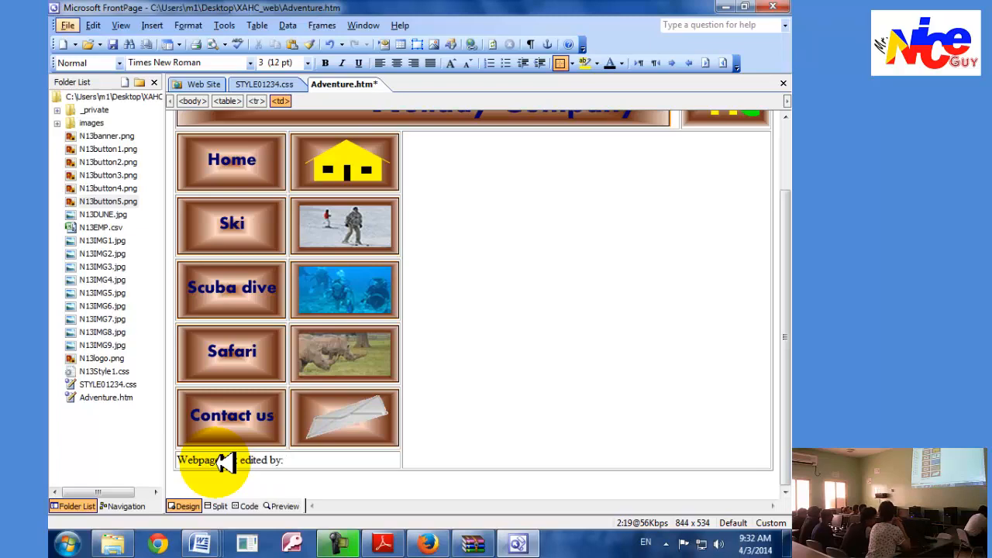
Following task 40, add "Grade 10", the centre number and the candidate number to the last-row text and set it as Heading 1.
key("alt+Tab")
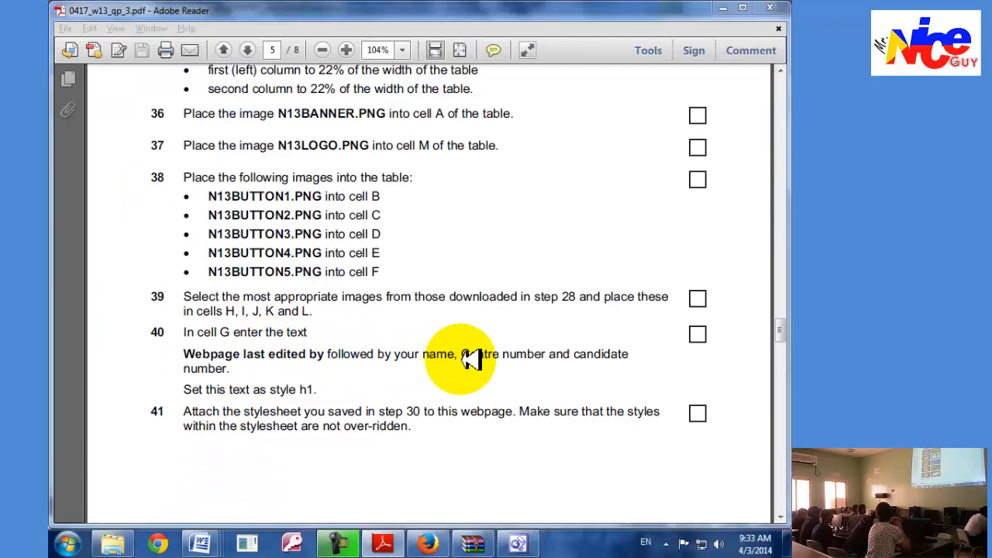
key("alt+Tab")
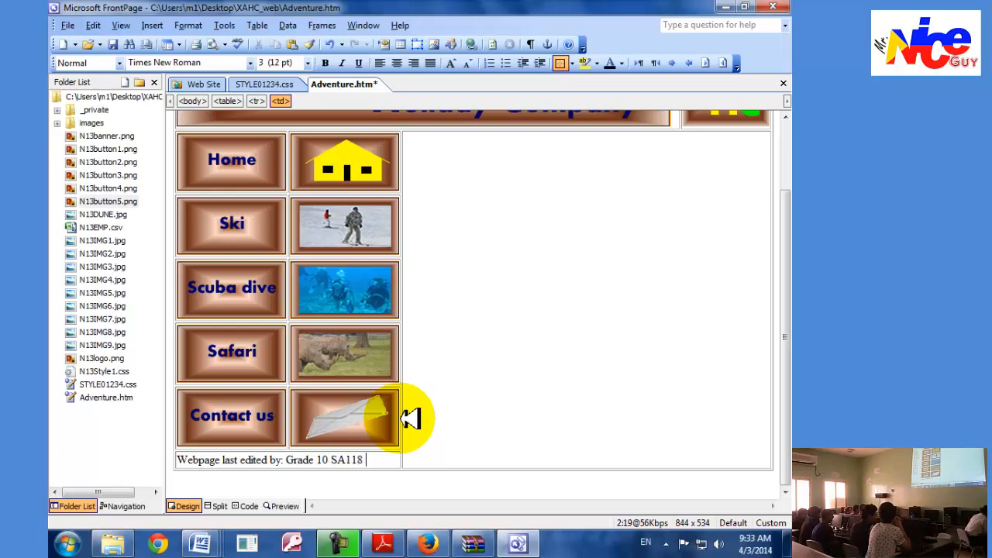
key("alt+Tab")
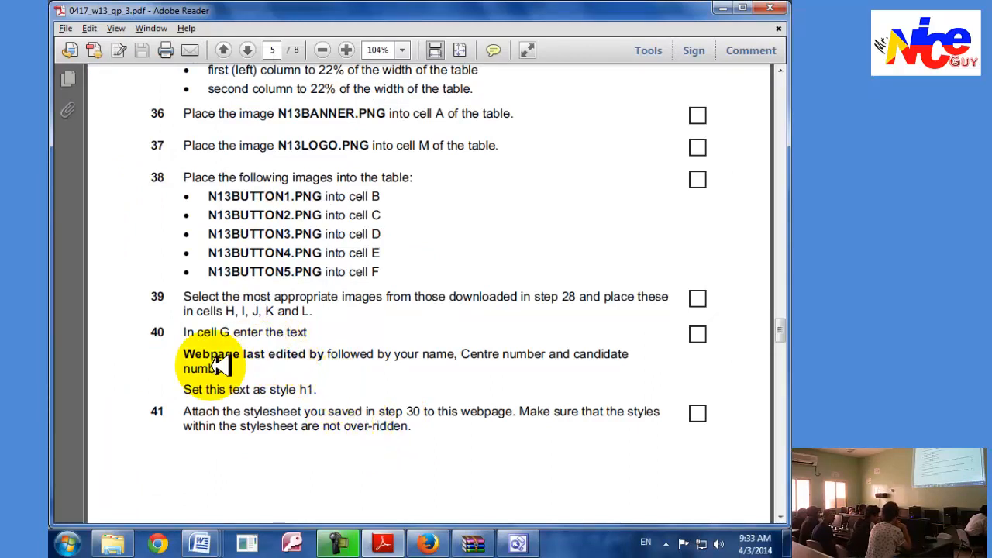
key("alt+Tab")
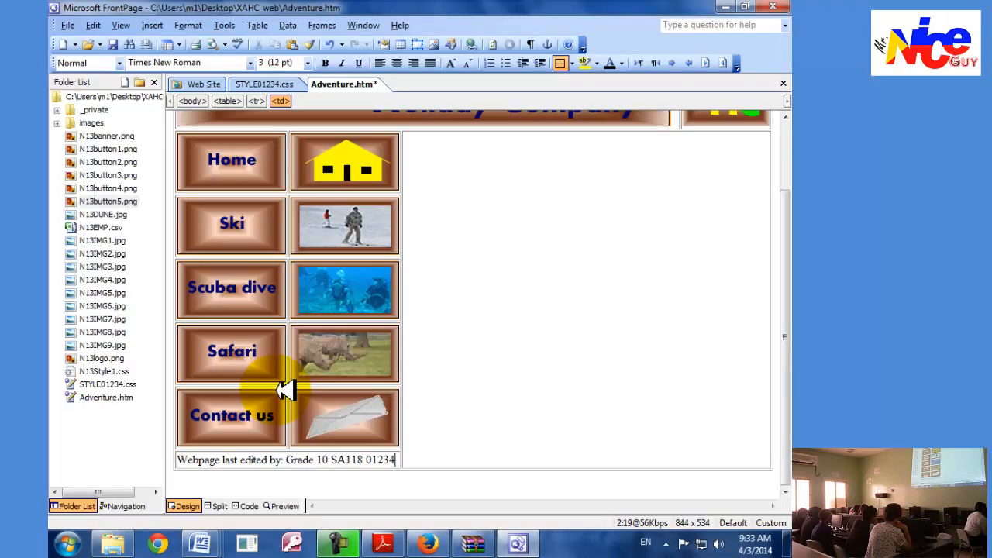
left_click(119, 62)
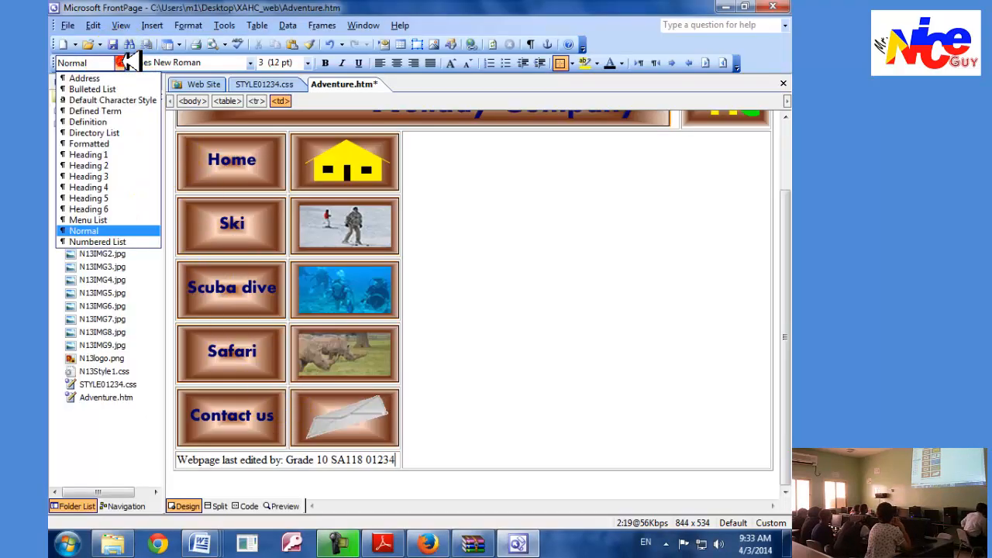
left_click(107, 154)
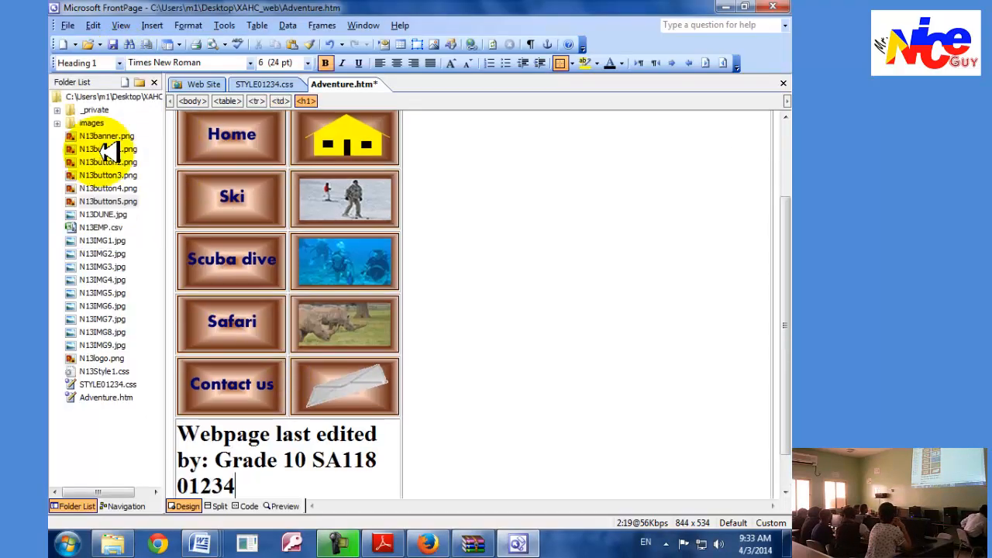
Check task 41 in Adobe Reader and attach the STYLE01234.css stylesheet to Adventure.htm in FrontPage.
key("alt+Tab")
scroll(542, 447, "down", 1)
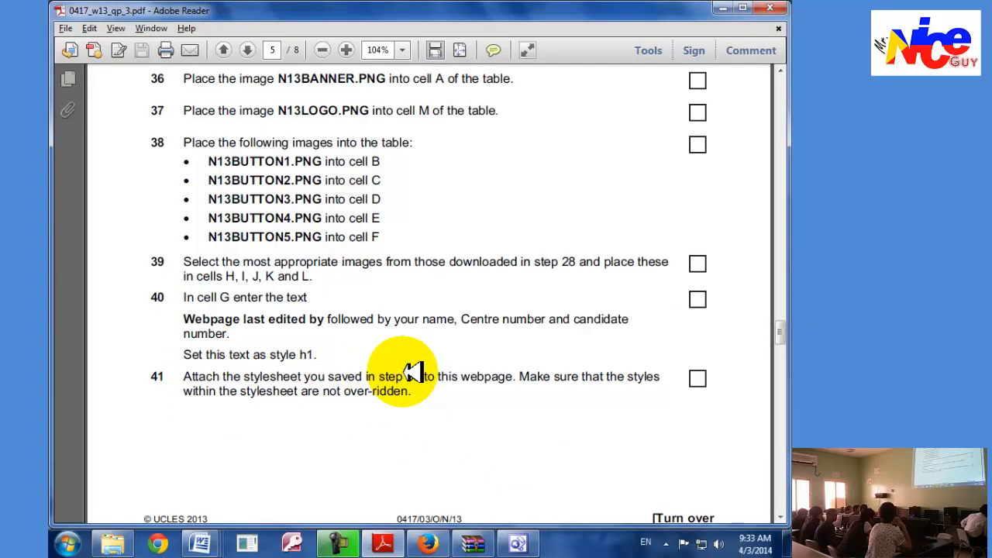
key("alt+Tab")
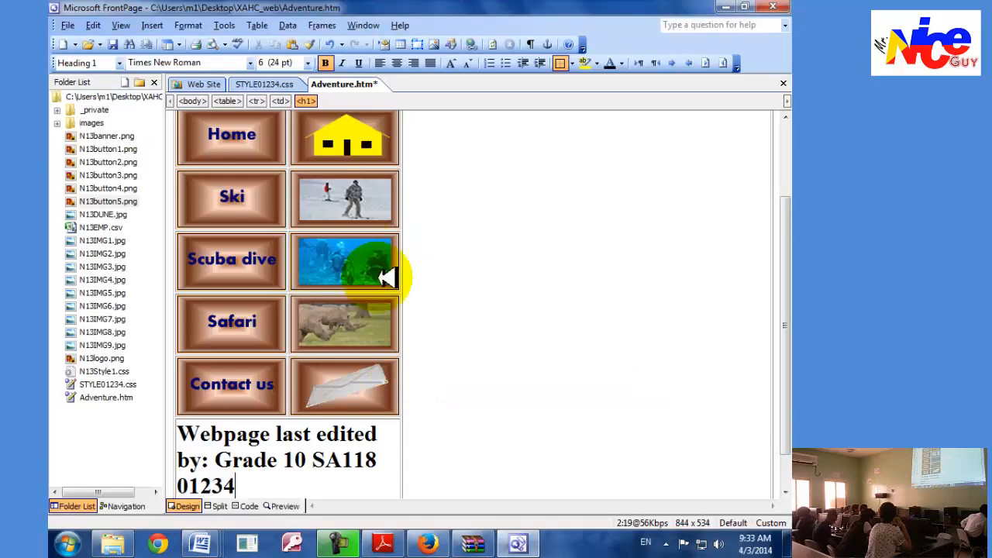
left_click(260, 82)
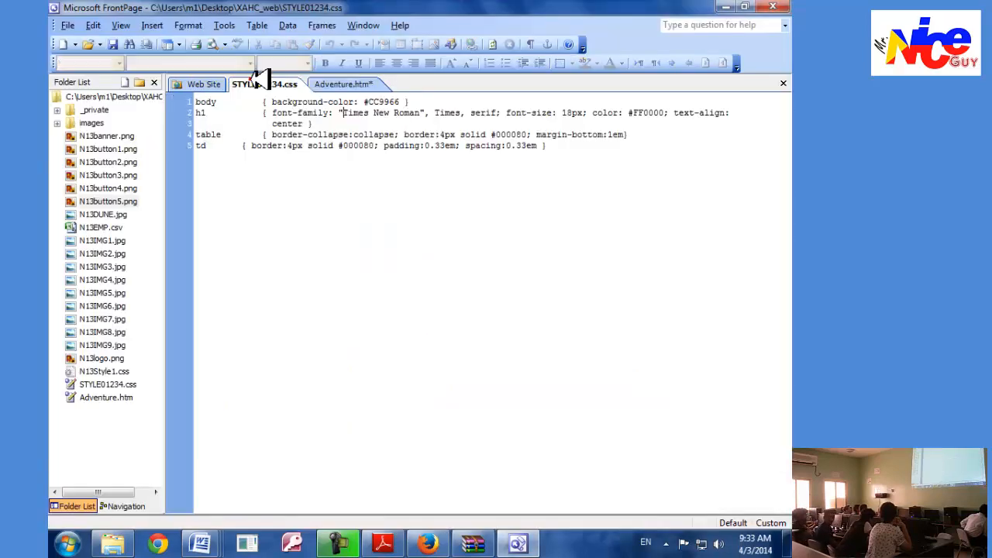
left_click(339, 82)
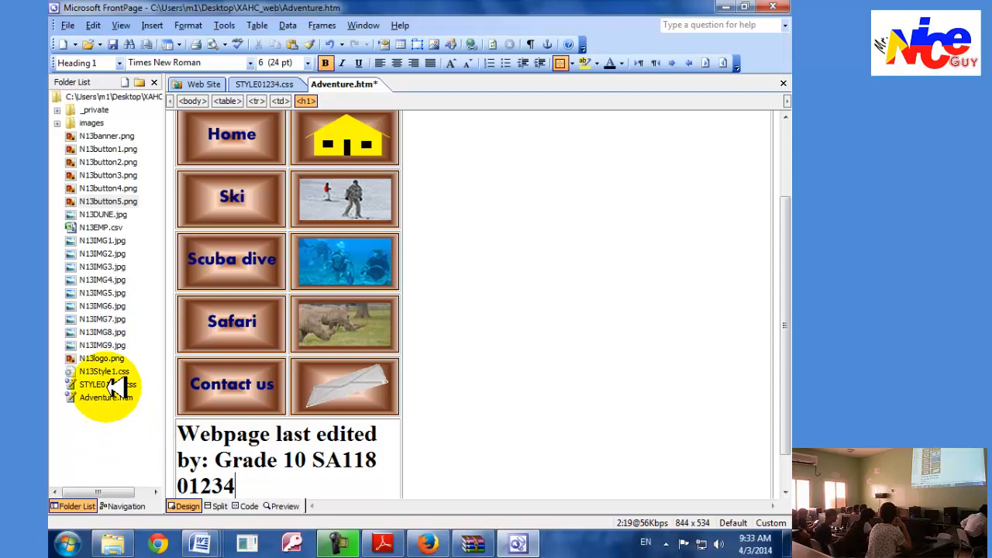
left_click_drag(105, 385, 441, 386)
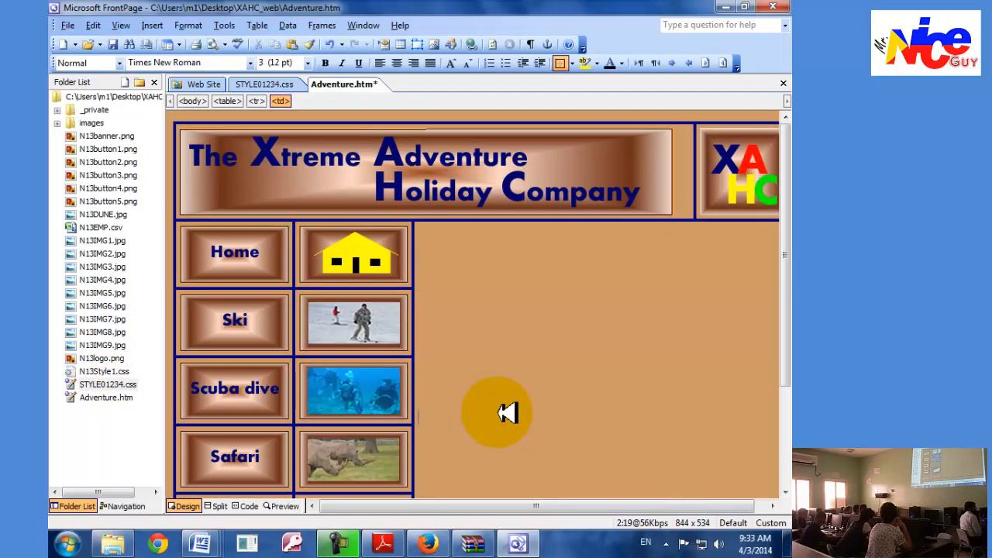
Check the styled Adventure.htm page against task 41, read task 42 in Adobe Reader and return to FrontPage.
scroll(508, 413, "down", 3)
key("alt+Tab")
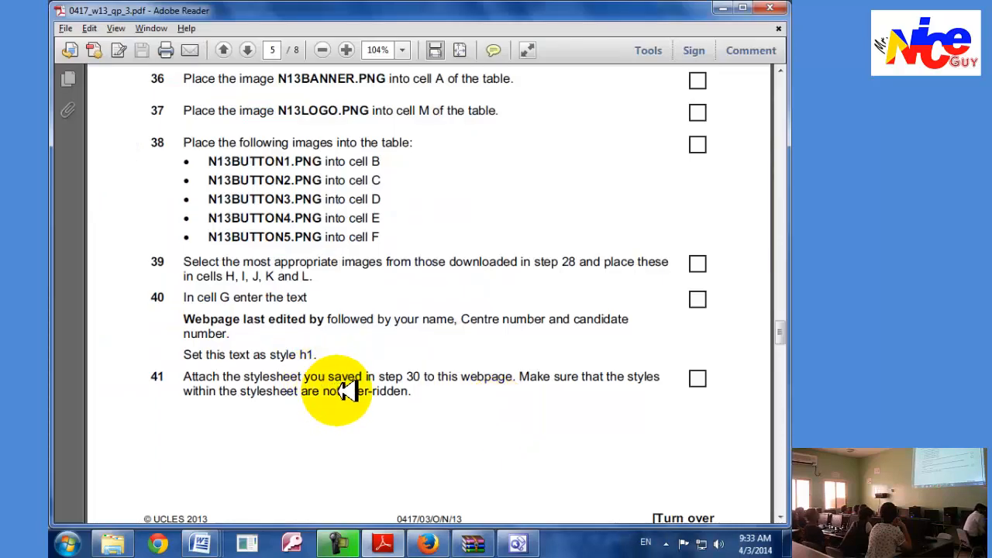
key("alt+Tab")
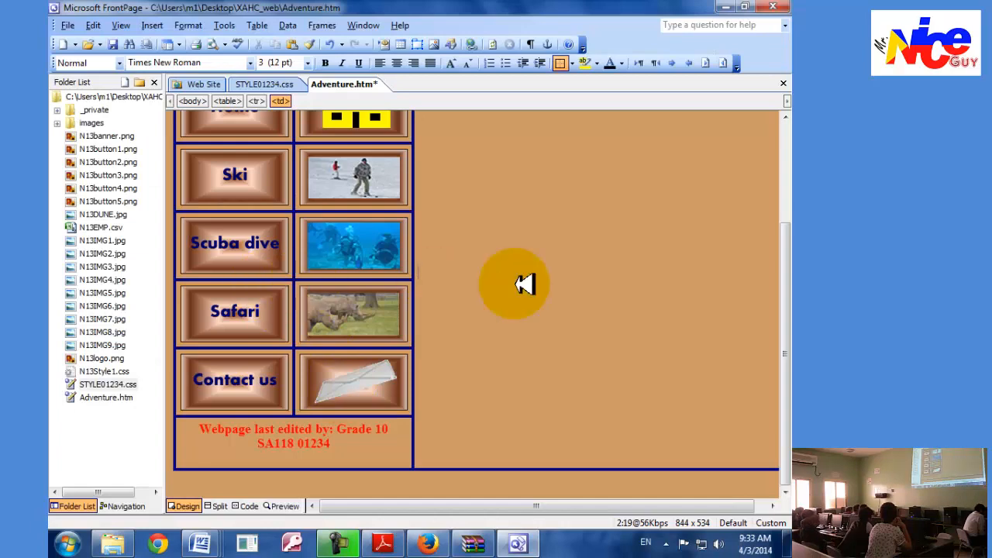
key("alt+Tab")
scroll(521, 318, "down", 5)
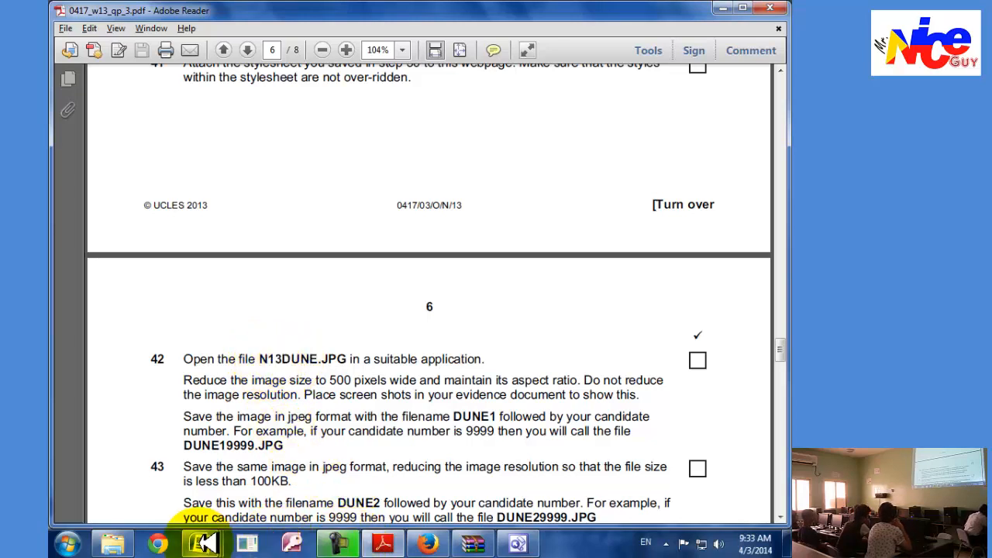
left_click(516, 544)
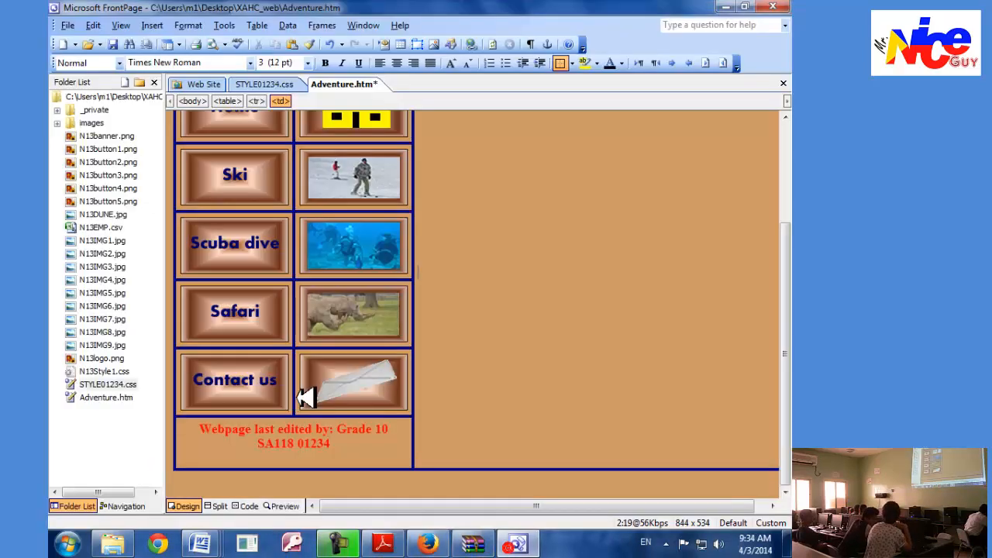
left_click(124, 385)
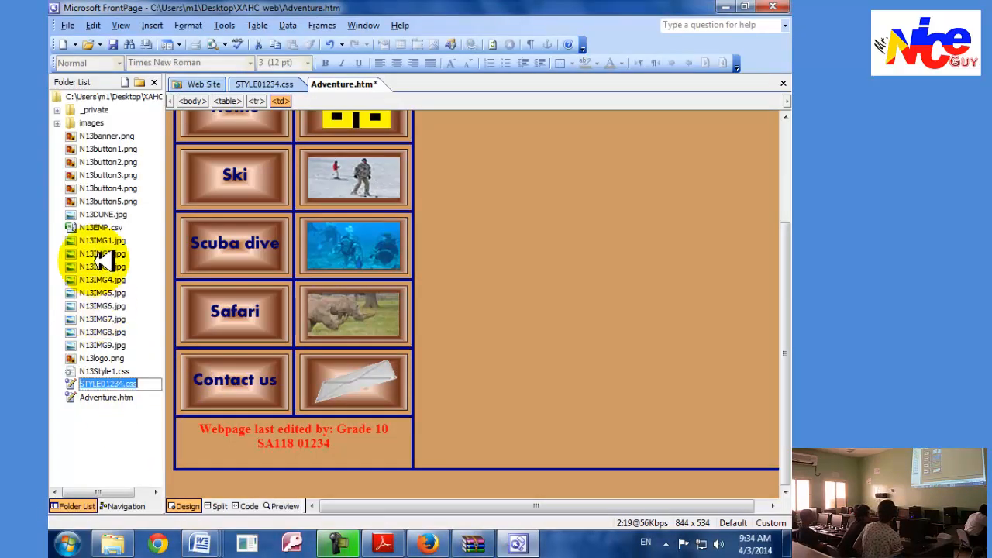
right_click(98, 215)
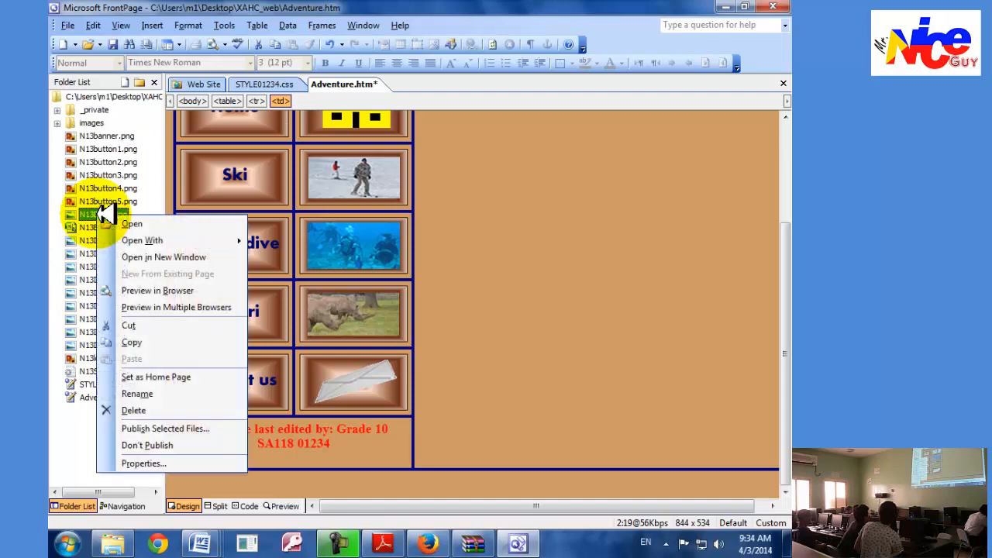
mouse_move(179, 240)
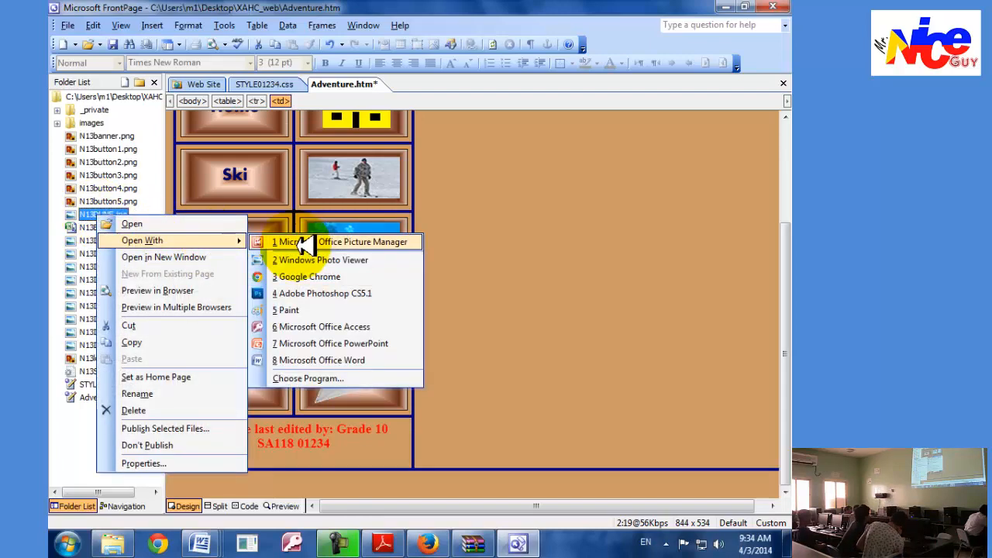
left_click(304, 243)
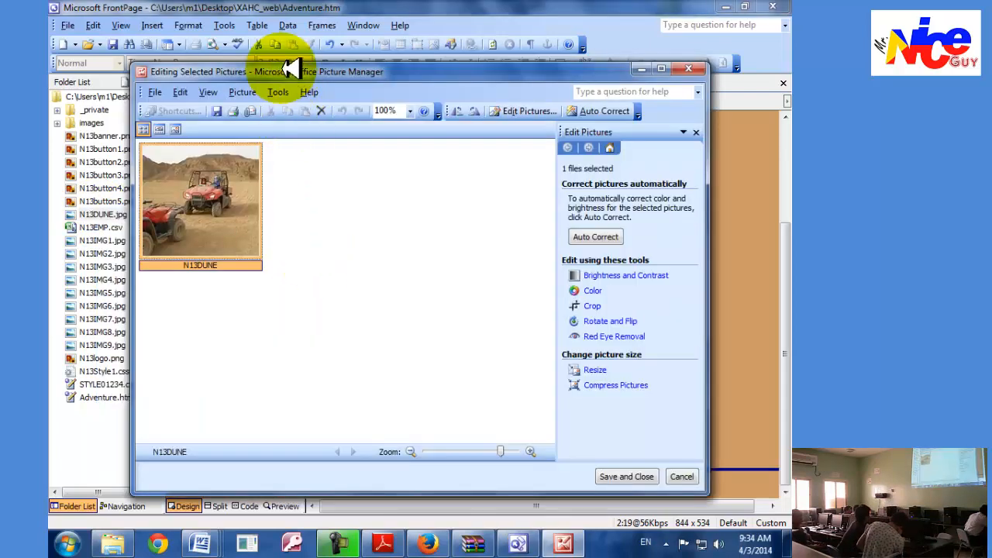
left_click_drag(282, 69, 359, 170)
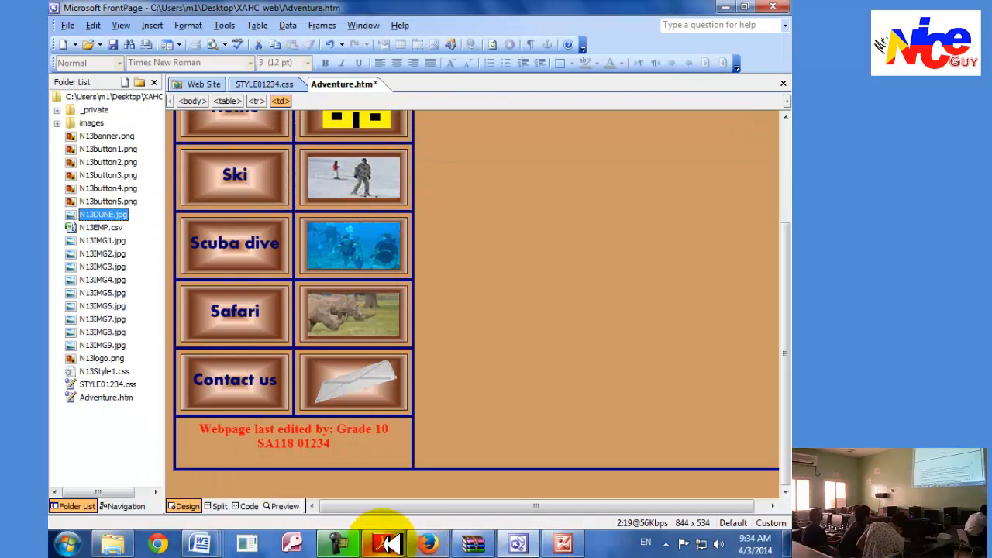
left_click(388, 544)
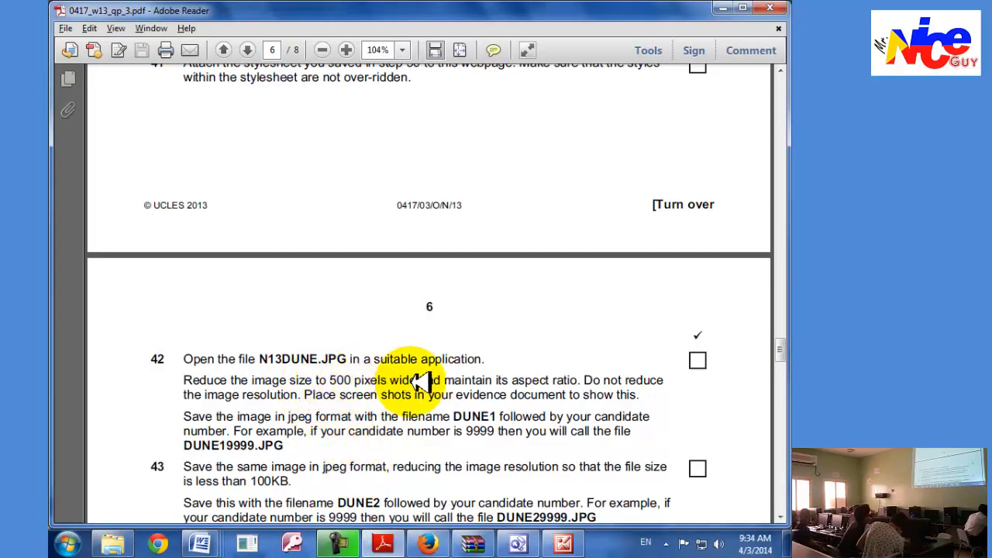
left_click(563, 543)
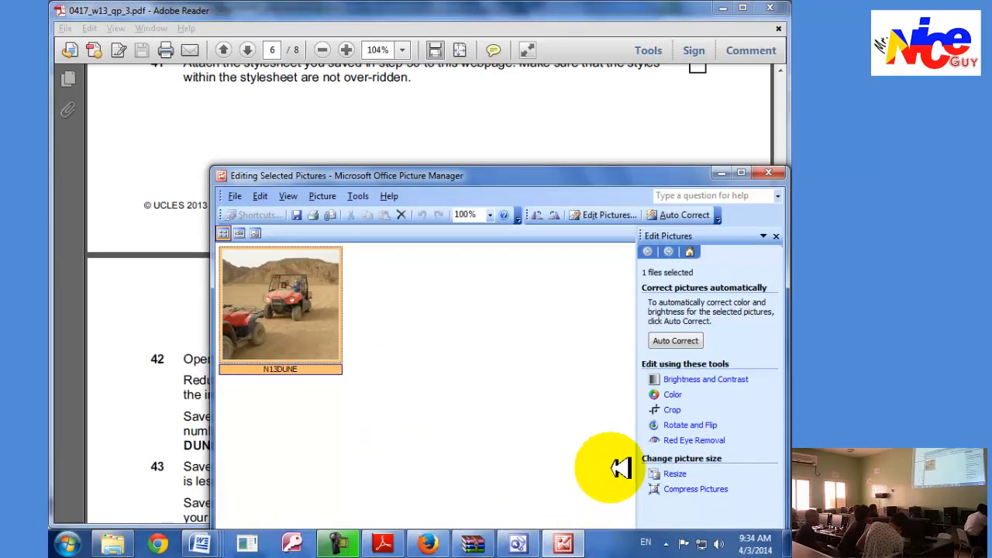
left_click(674, 474)
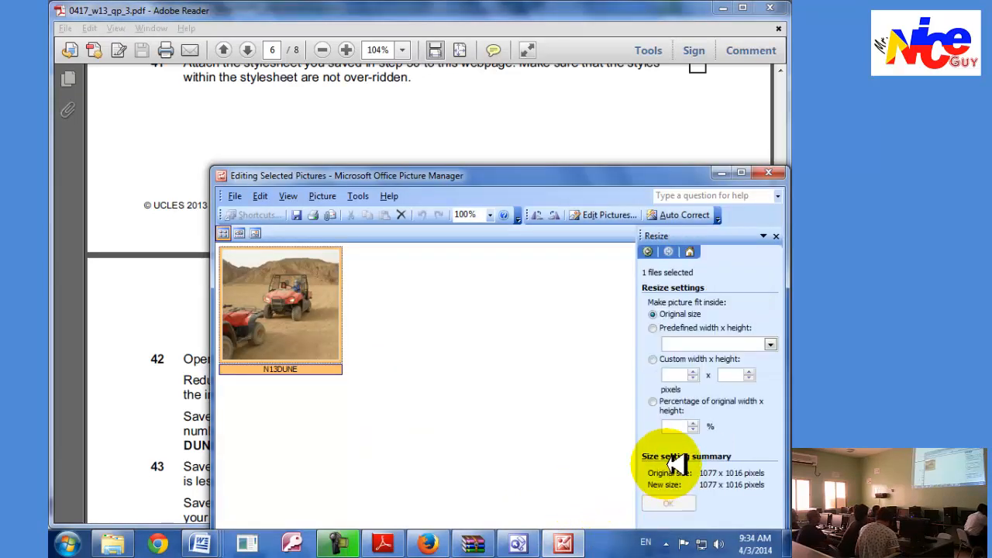
left_click(678, 375)
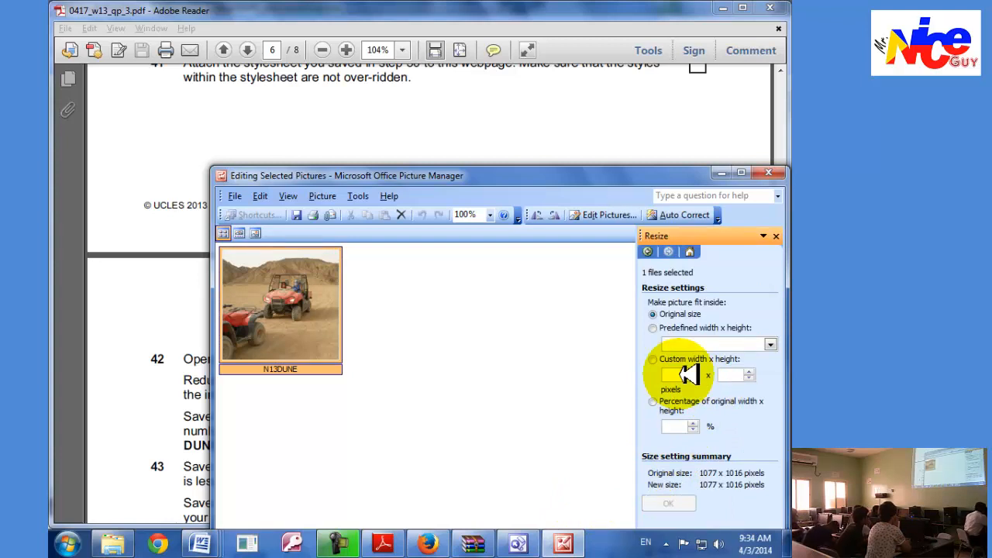
type("500")
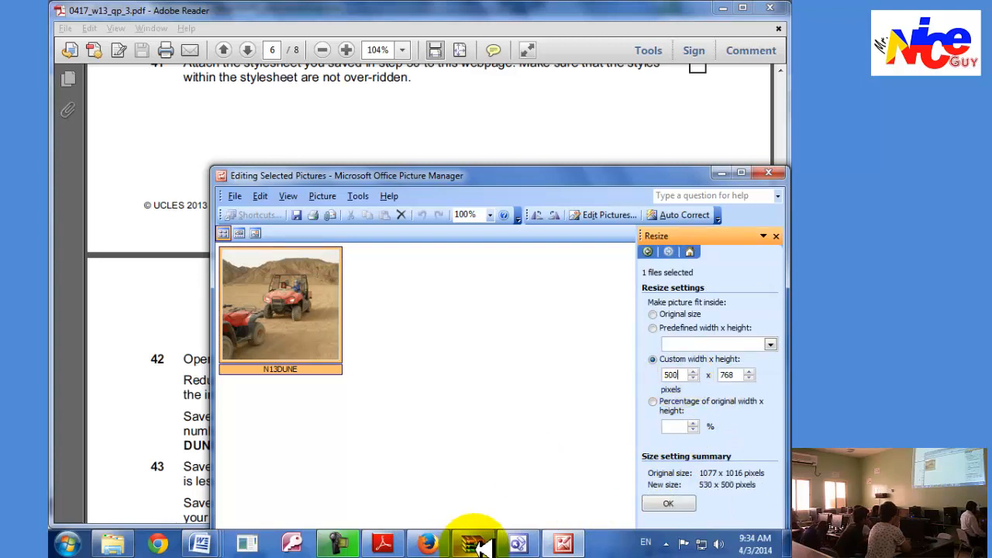
left_click(385, 545)
left_click(387, 545)
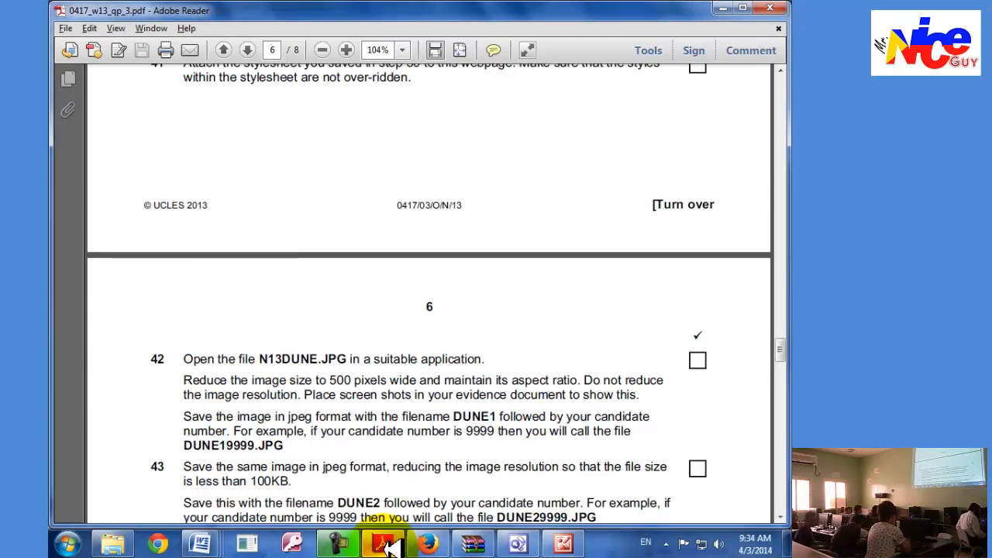
left_click(562, 543)
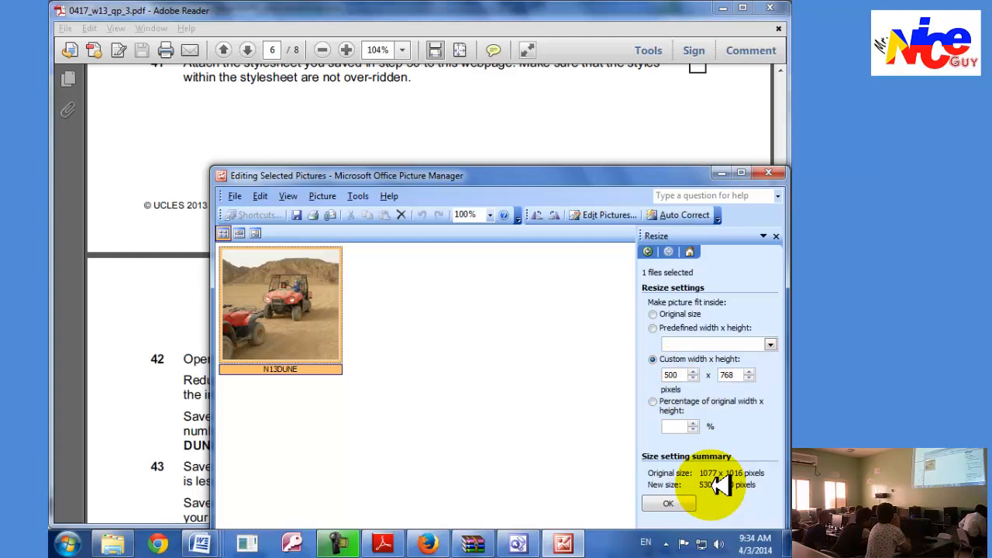
left_click(740, 375)
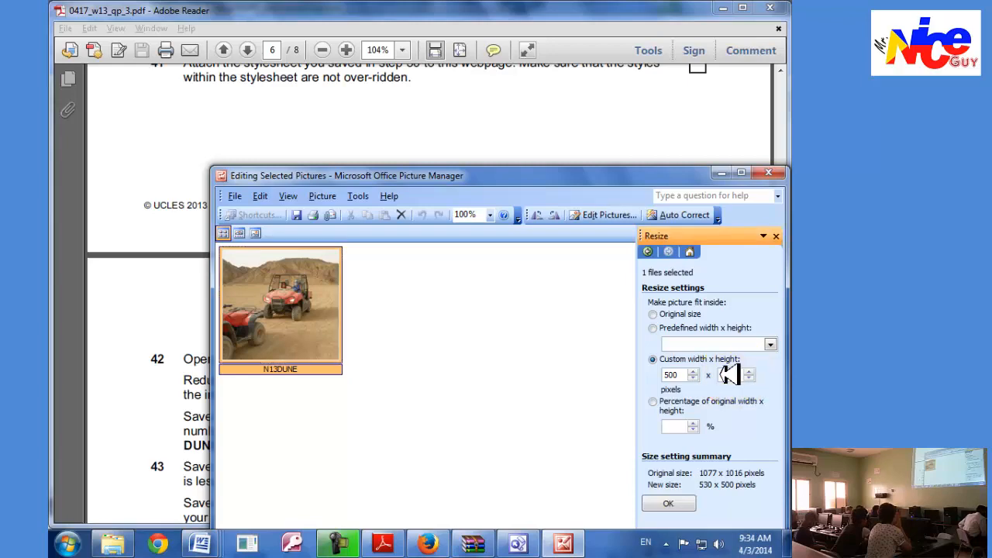
left_click(780, 169)
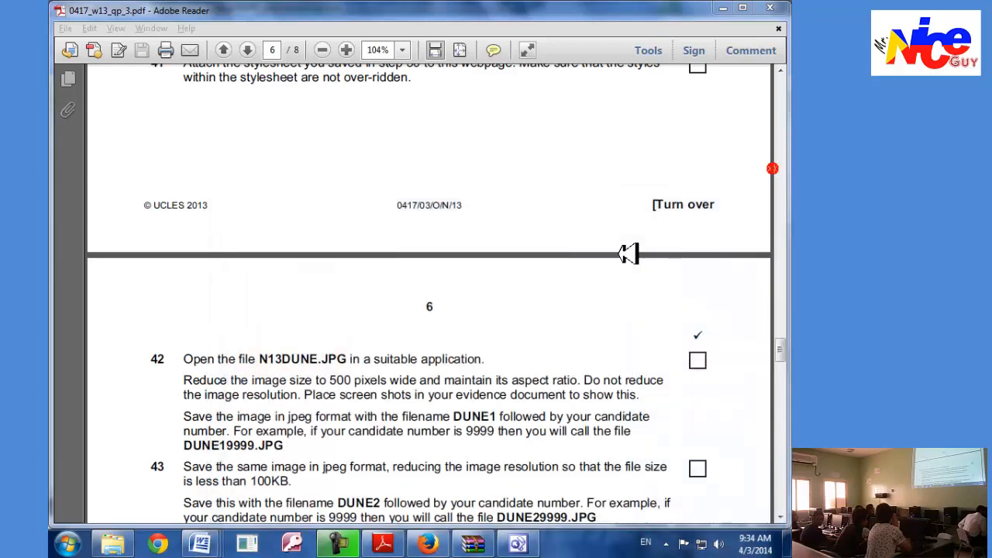
Switch to FrontPage and open N13DUNE.jpg from its folder list in Paint.
left_click(527, 543)
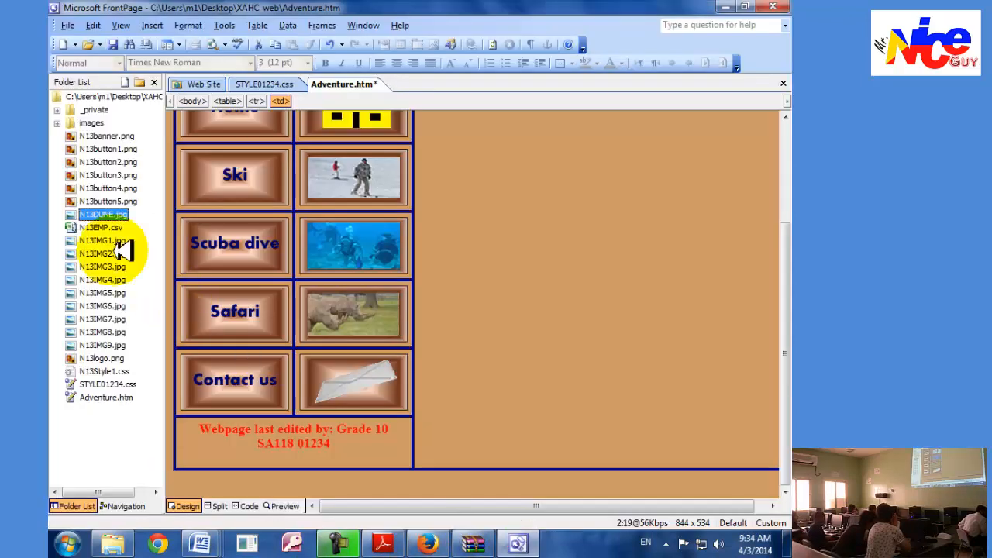
right_click(113, 215)
mouse_move(186, 244)
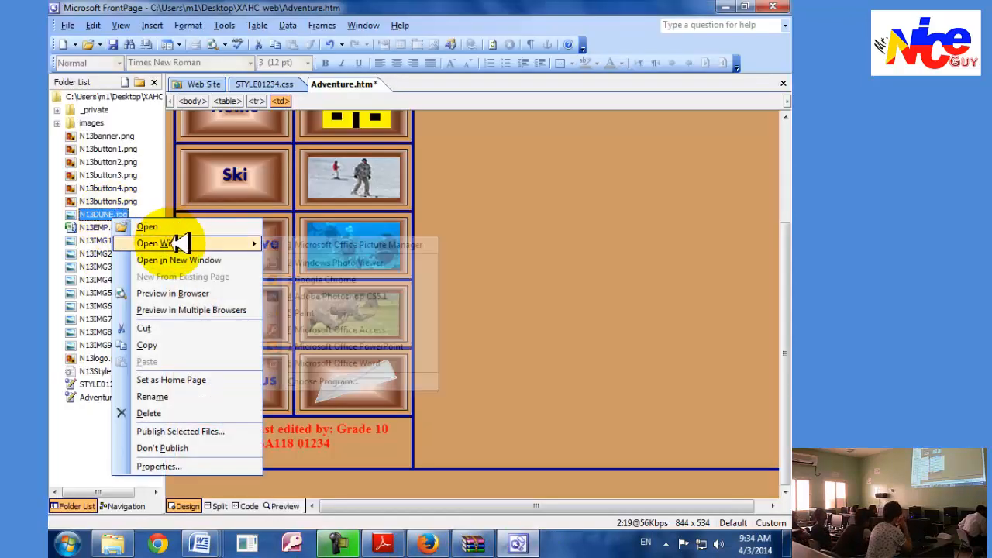
left_click(308, 312)
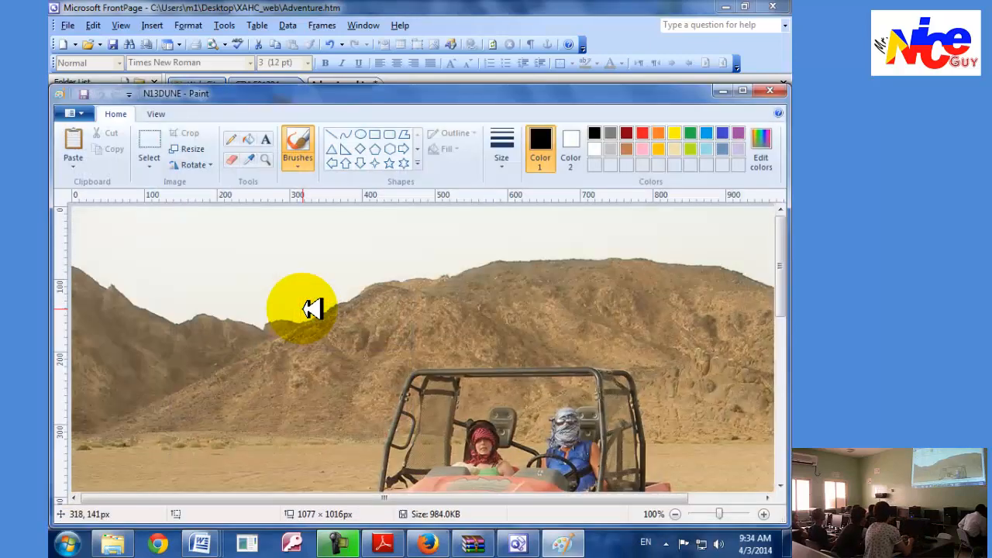
In Paint's Resize and Skew dialog, choose resizing by pixels and set the horizontal size to 500 with the aspect ratio maintained.
left_click(191, 149)
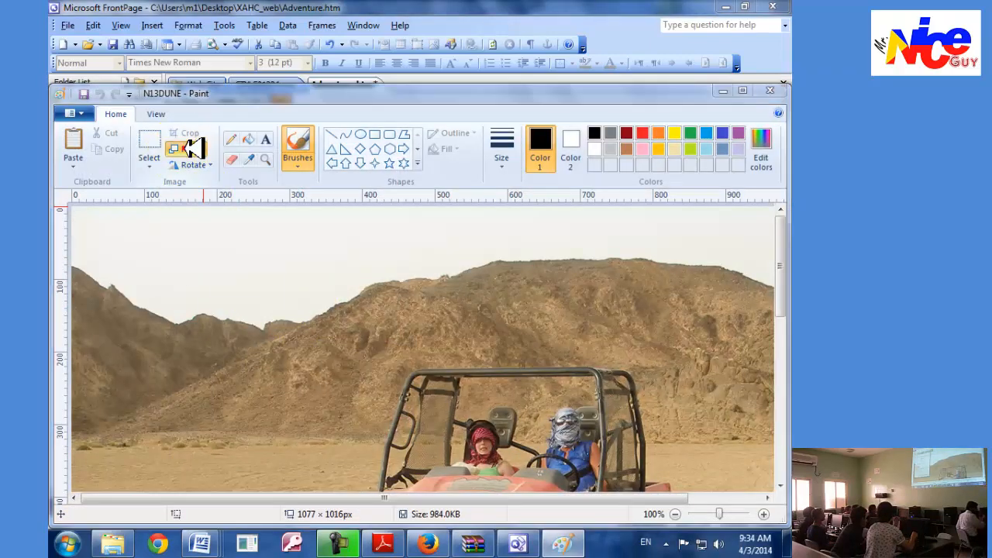
left_click_drag(238, 230, 225, 229)
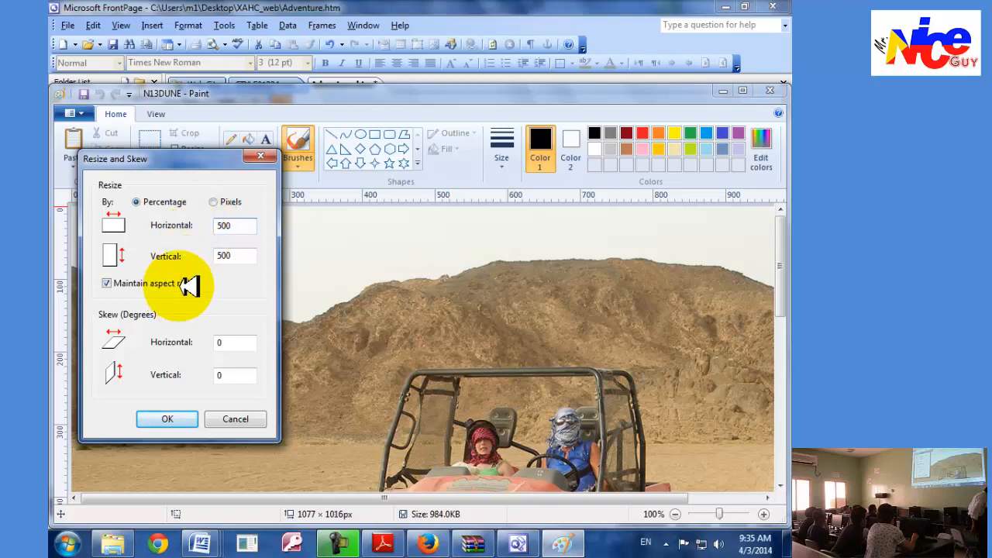
left_click(213, 201)
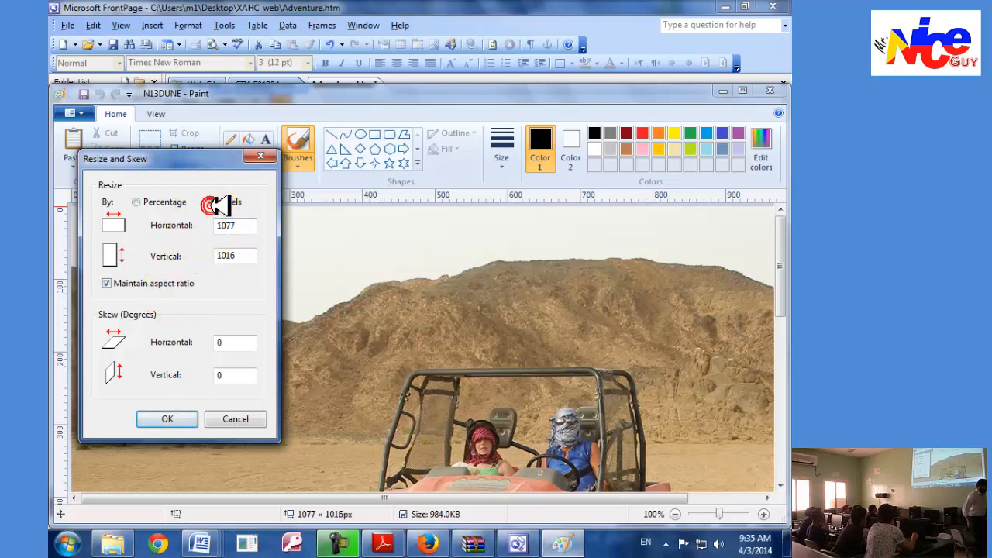
double_click(255, 225)
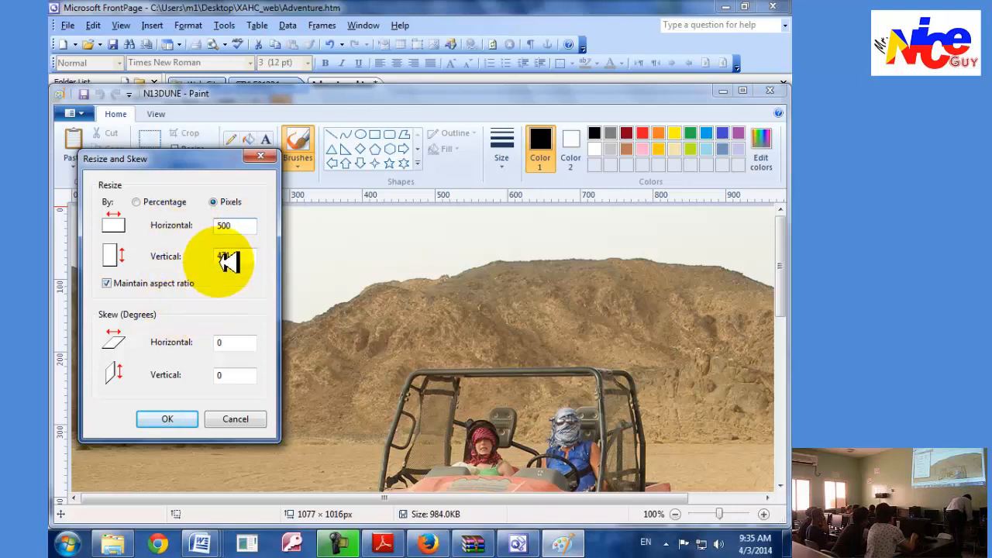
Check task 42's evidence requirement in Adobe Reader and return to Paint to capture a screenshot of the Resize and Skew dialog.
left_click(383, 542)
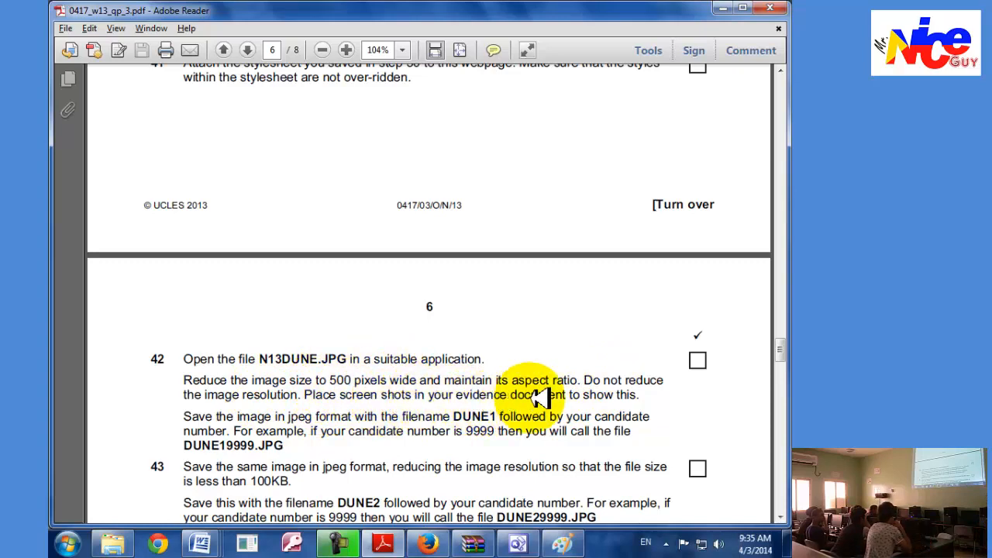
left_click(513, 543)
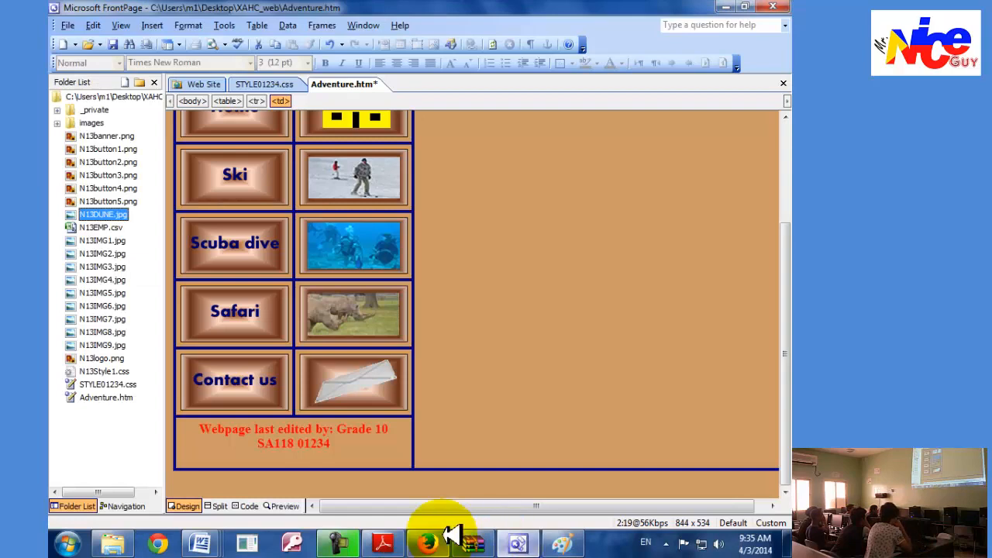
left_click(552, 543)
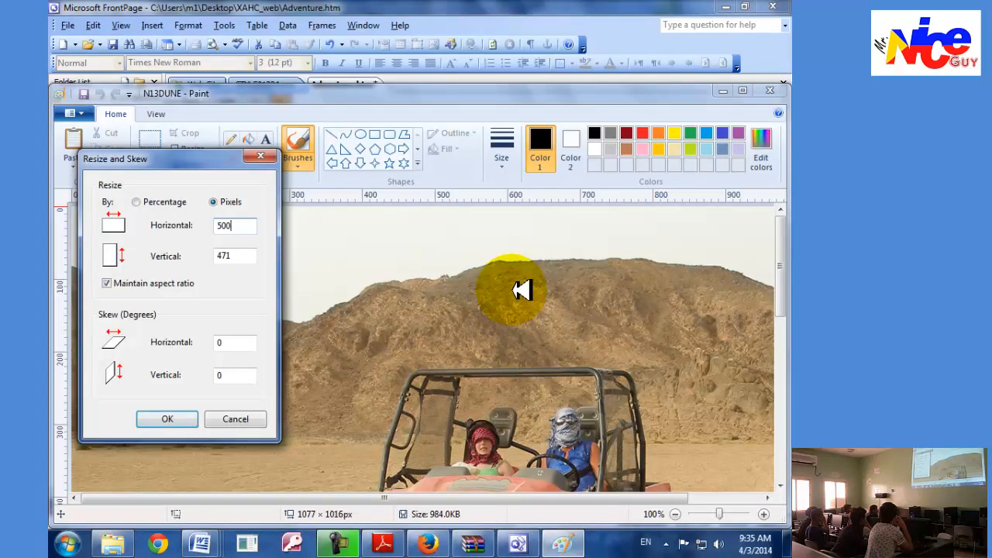
left_click(454, 94)
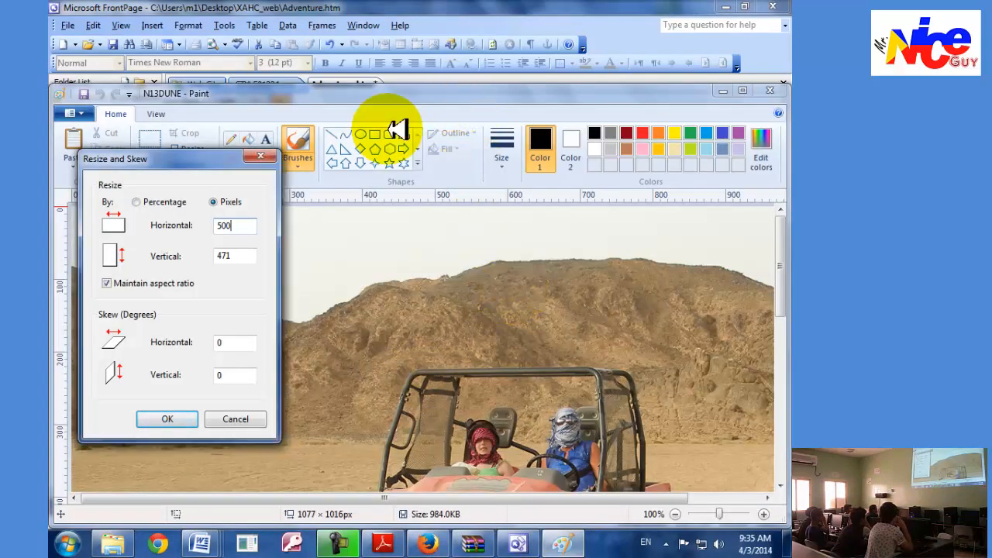
In Word's N3Evidence01234, add the task number 42 below the stylesheet evidence and paste the Resize and Skew screenshot under it.
left_click(200, 542)
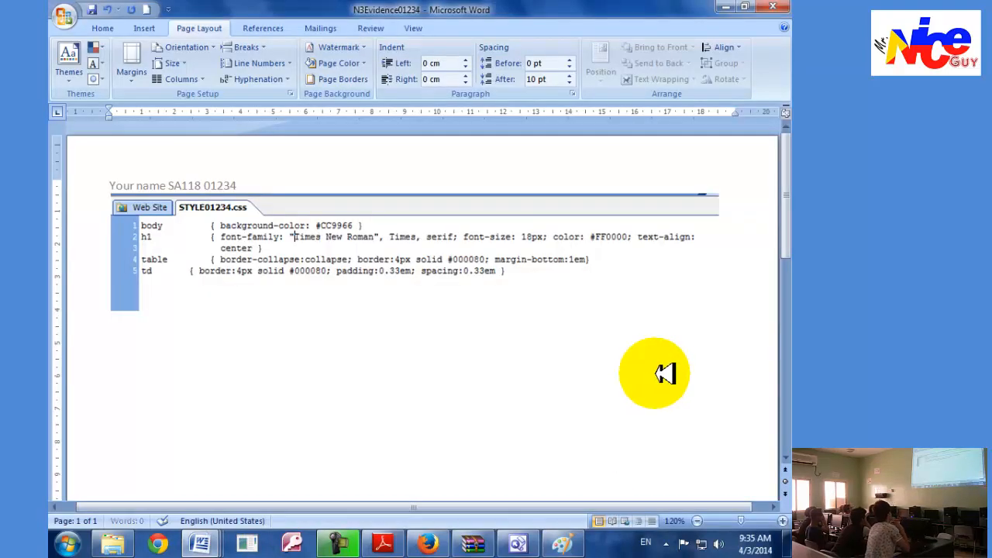
key("alt+Tab")
left_click(378, 544)
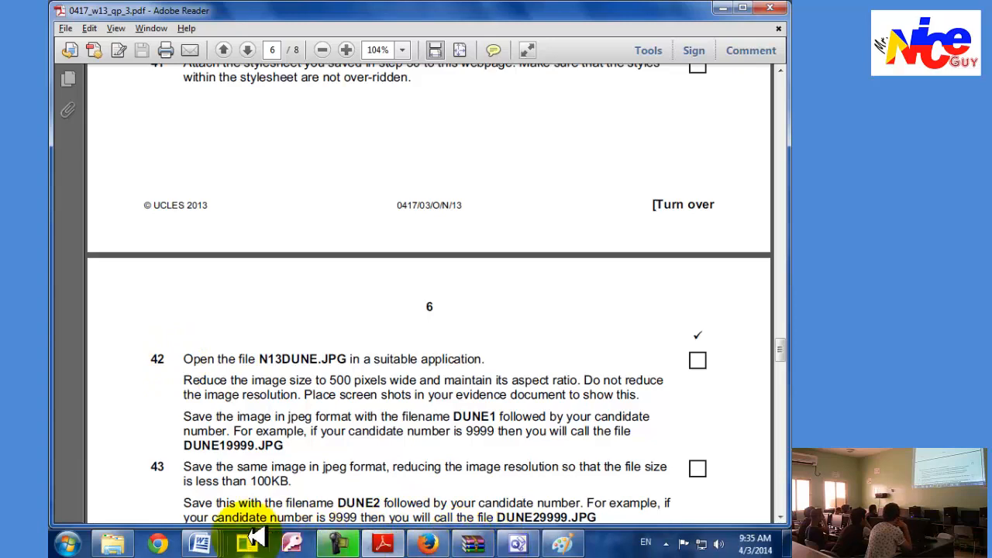
left_click(196, 533)
left_click(574, 479)
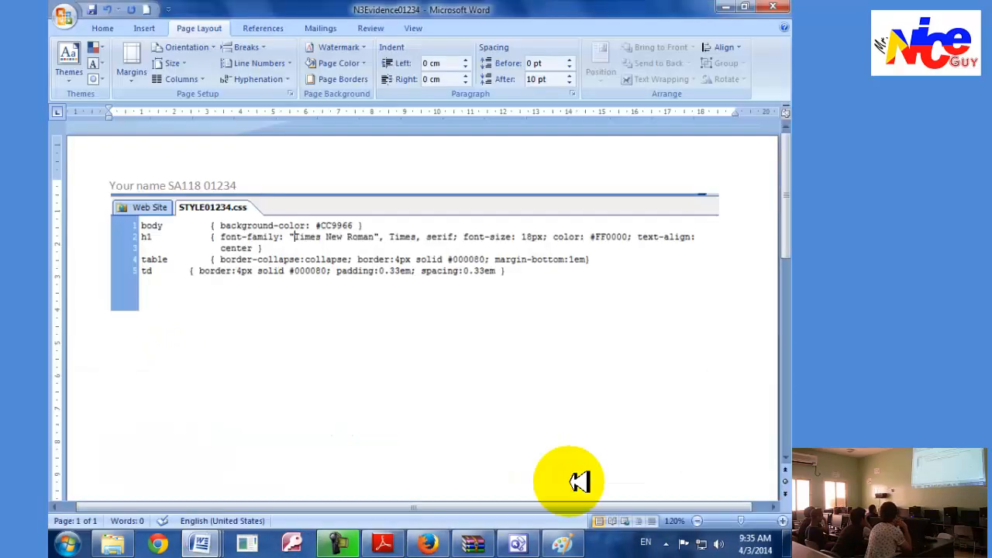
key("ctrl+v")
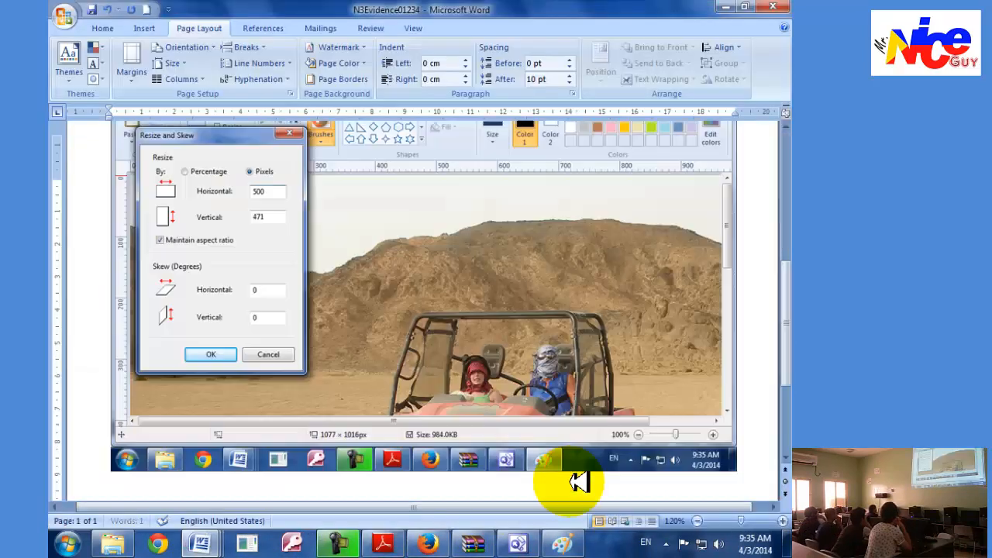
Crop the pasted screenshot around the Resize and Skew dialog to about 12.15 cm high and 9.95 cm wide.
left_click(361, 334)
left_click(464, 29)
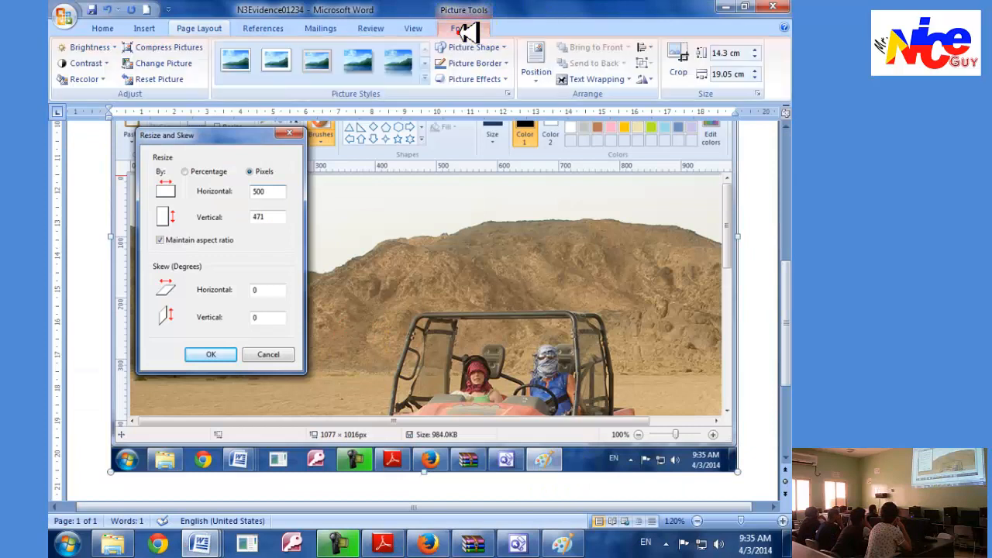
left_click(675, 54)
left_click_drag(748, 469, 448, 399)
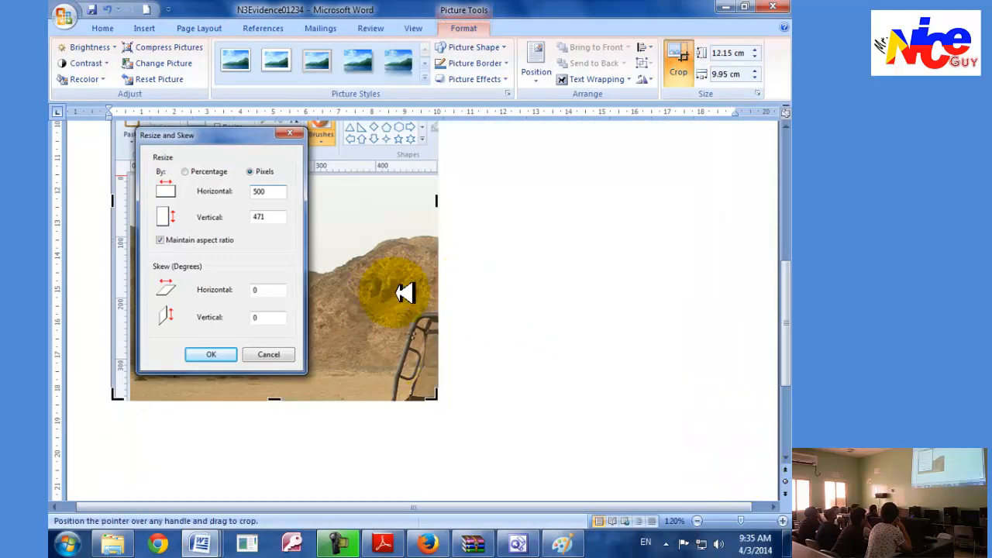
Trim the screenshot further and enlarge it to about 19.11 cm high and 18.82 cm wide.
scroll(365, 271, "up", 3)
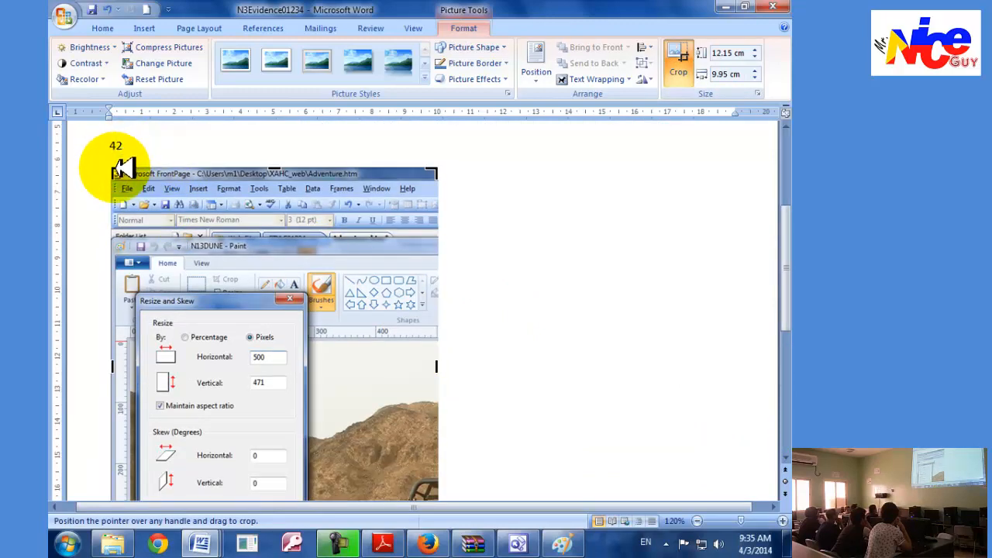
mouse_move(120, 169)
left_mouse_down()
mouse_move(106, 222)
mouse_move(228, 270)
mouse_move(489, 305)
mouse_move(501, 338)
mouse_move(698, 398)
mouse_move(738, 423)
left_mouse_up()
left_click(480, 305)
left_click(372, 343)
scroll(393, 378, "down", 5)
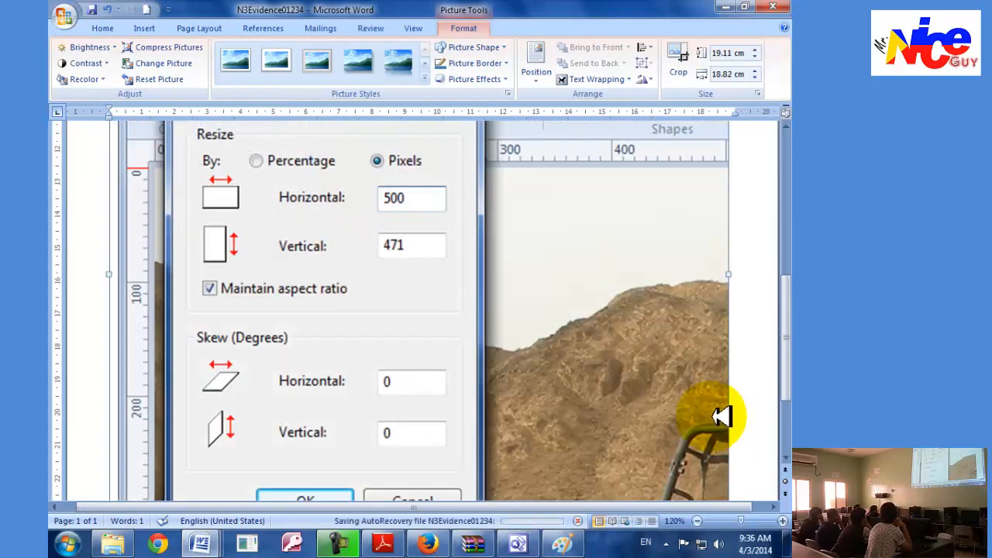
Review tasks 42 to 46 in Adobe Reader, switch to Paint and apply the 500-pixel-wide resize to N13DUNE.
key("alt+Tab")
scroll(388, 395, "down", 3)
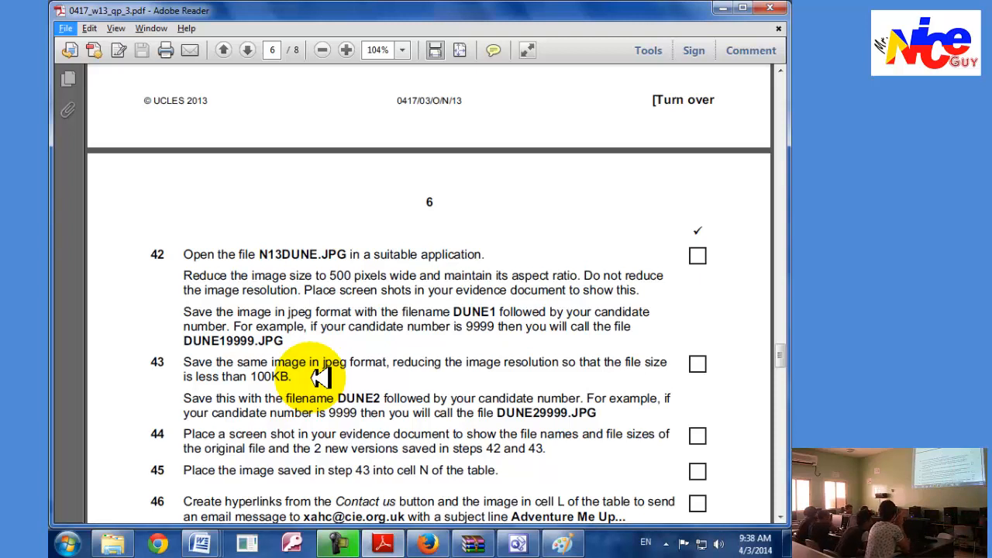
left_click(564, 543)
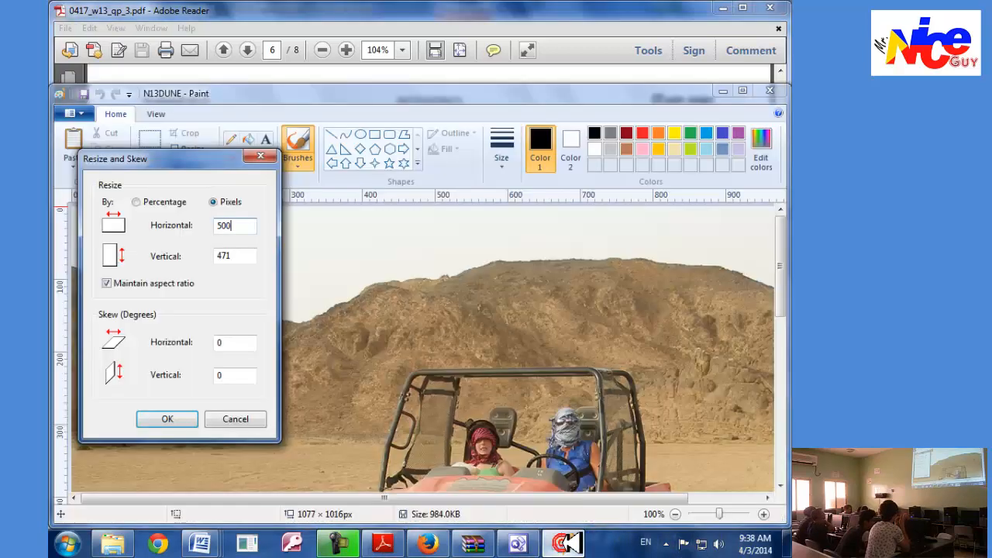
left_click(180, 418)
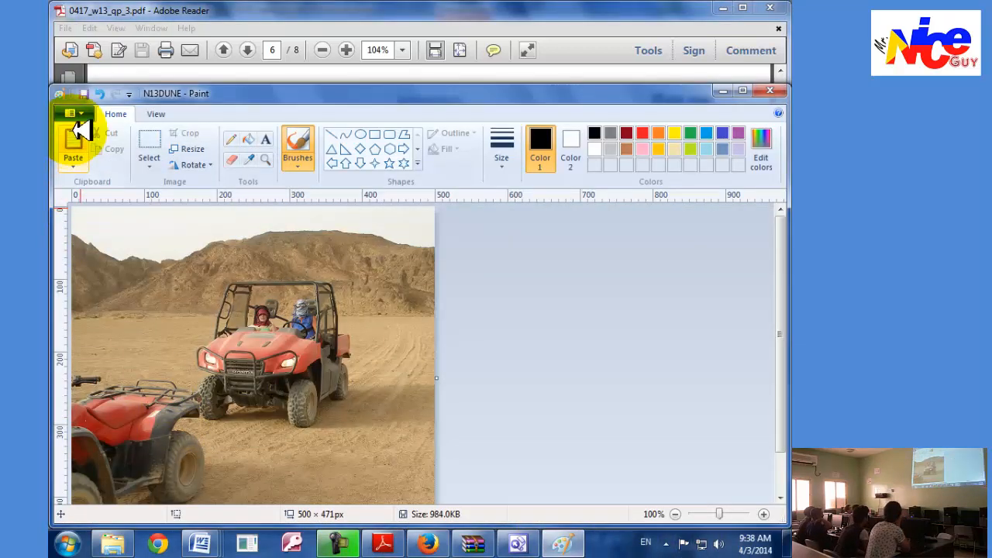
Save the resized image as a JPEG named DUNE101234 in the XAHC_web folder, checking the required filename in Adobe Reader.
left_click(74, 115)
mouse_move(120, 237)
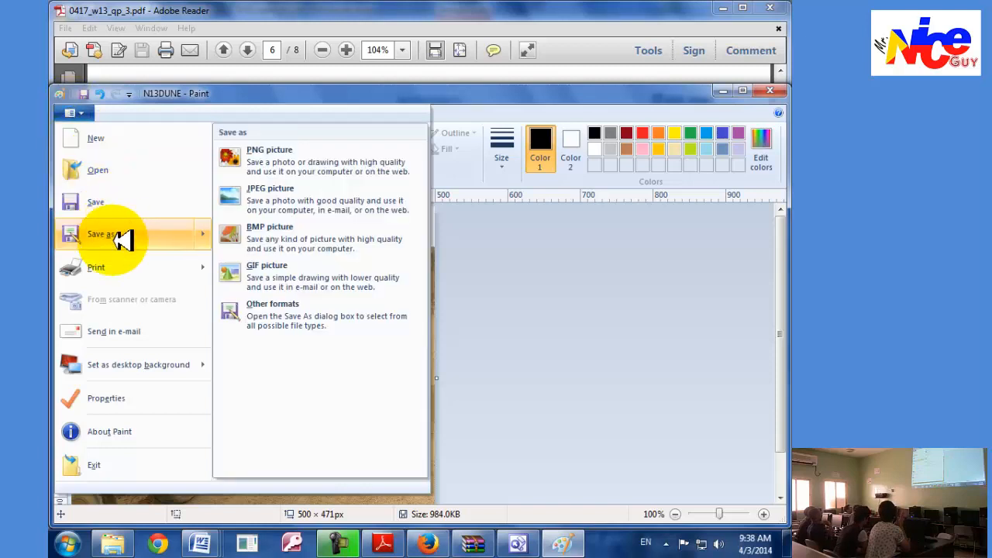
left_click(256, 195)
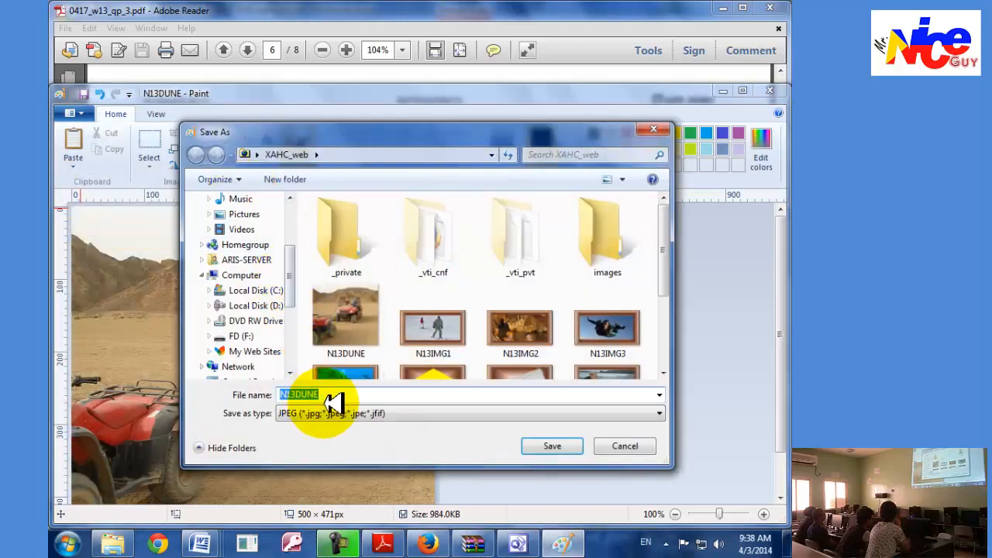
left_click(345, 397)
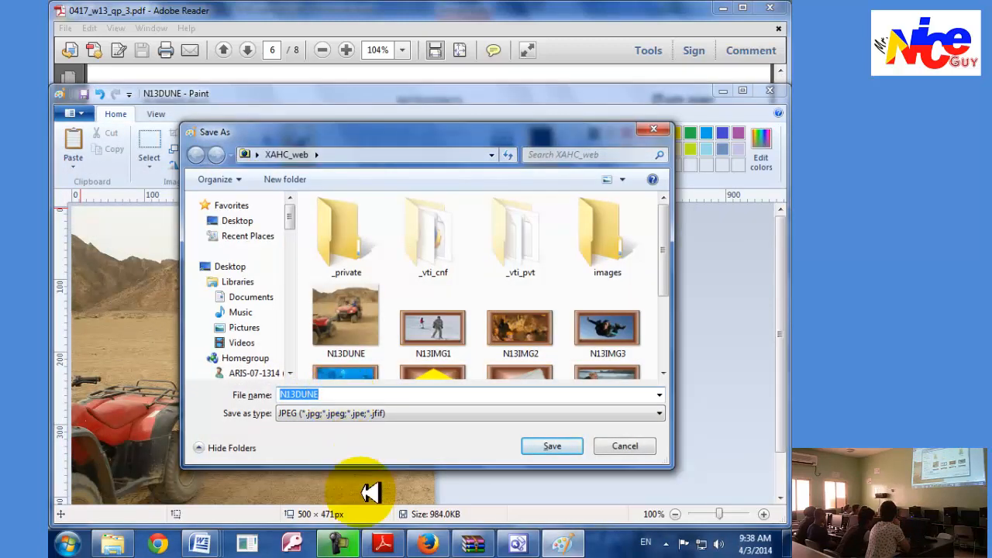
left_click(382, 544)
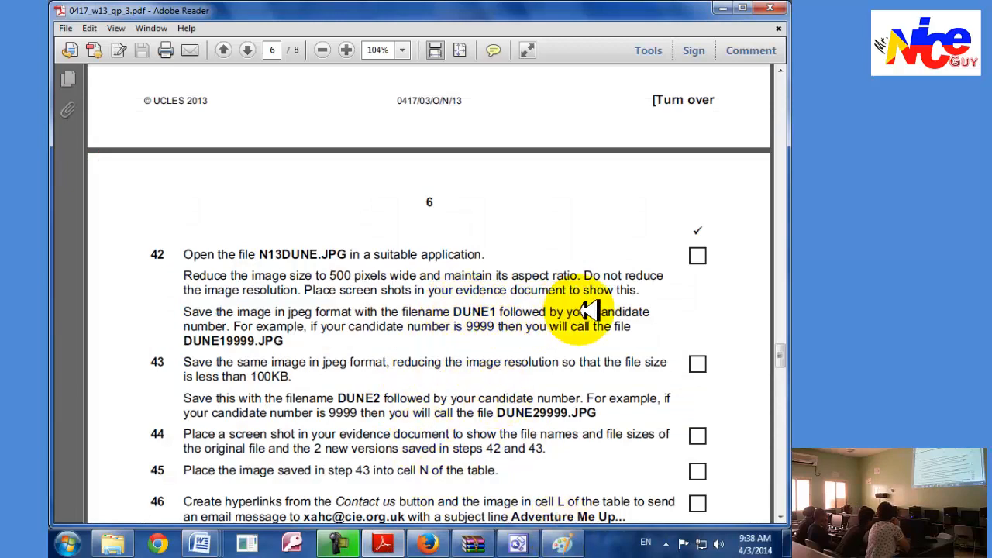
left_click(562, 544)
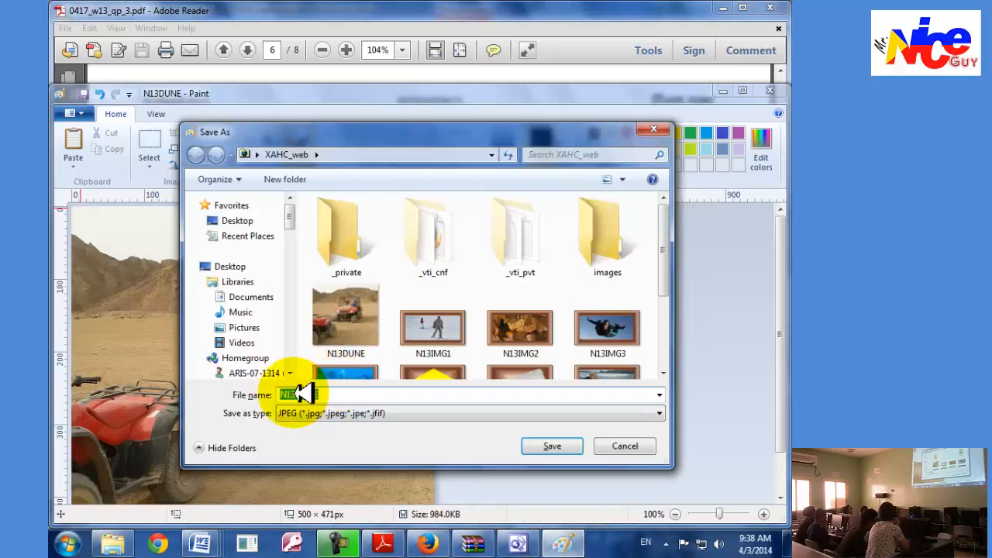
left_click(345, 395)
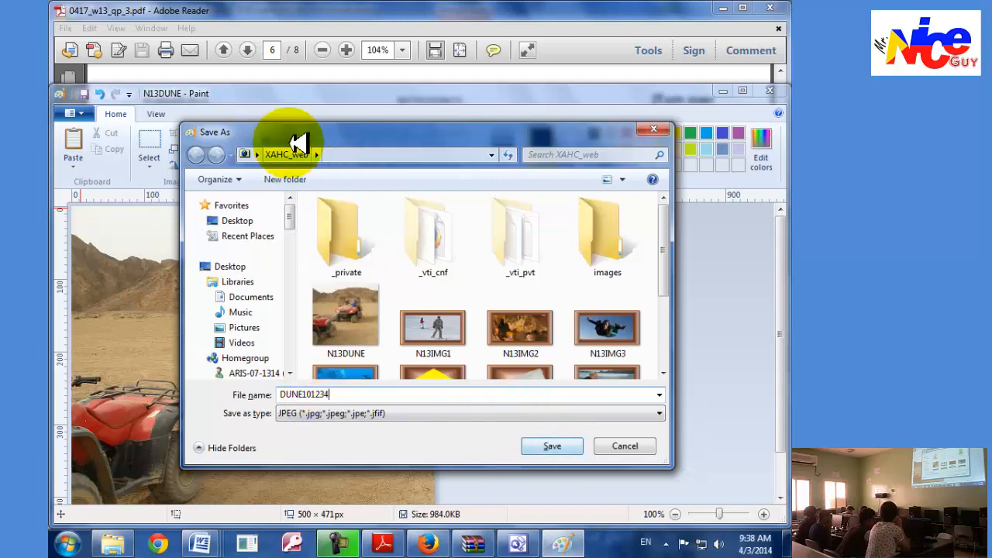
left_click(555, 445)
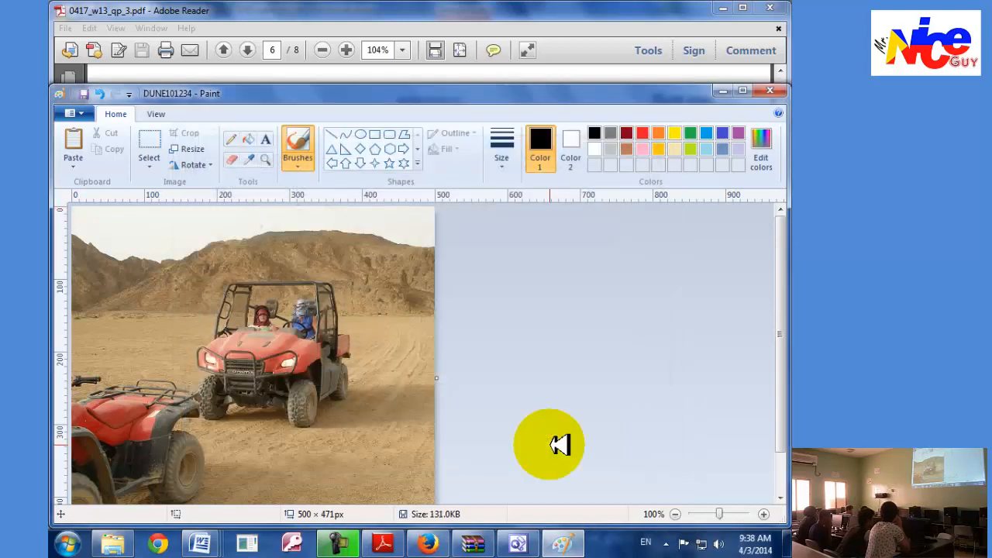
Switch to Adobe Reader and read task 43 on saving a lower-resolution version of the image.
left_click(520, 544)
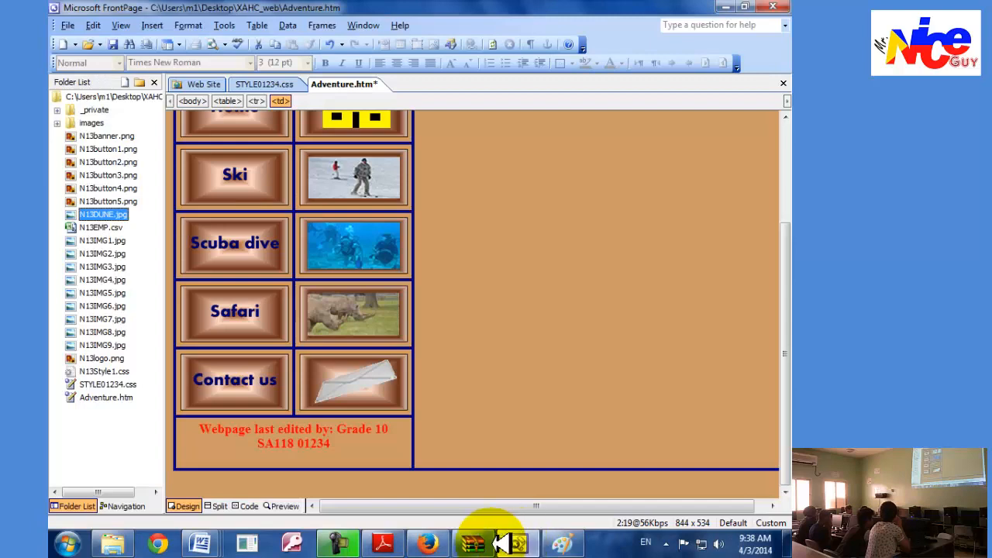
left_click(382, 544)
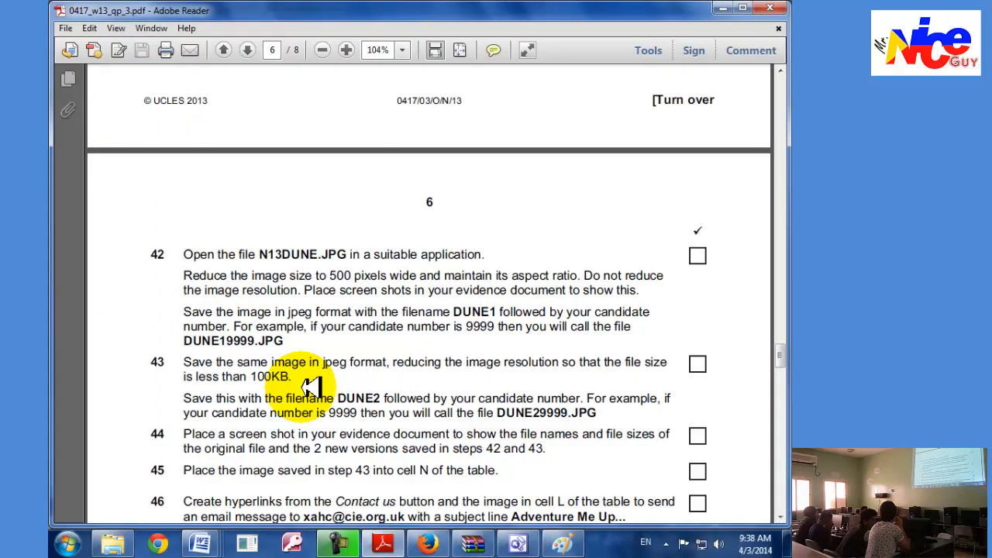
scroll(240, 353, "down", 1)
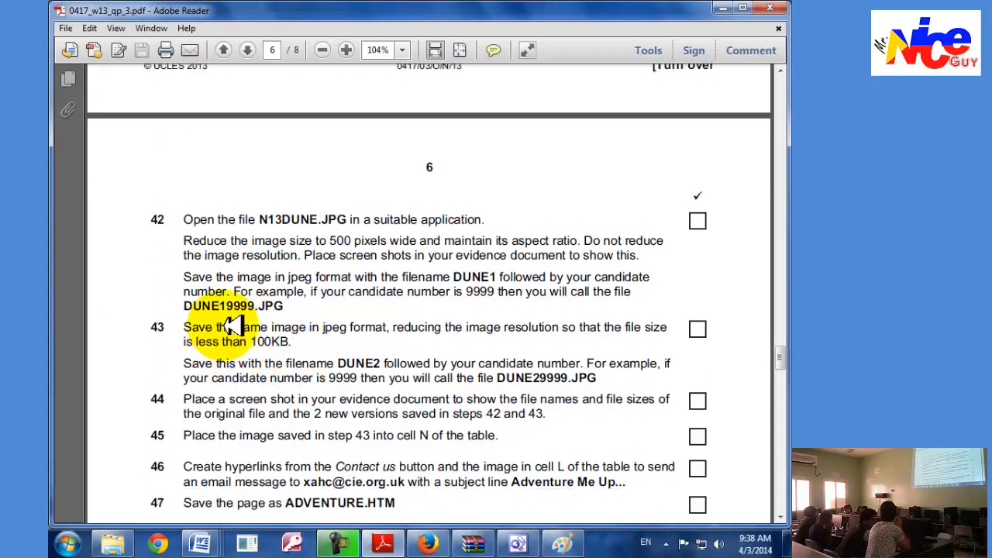
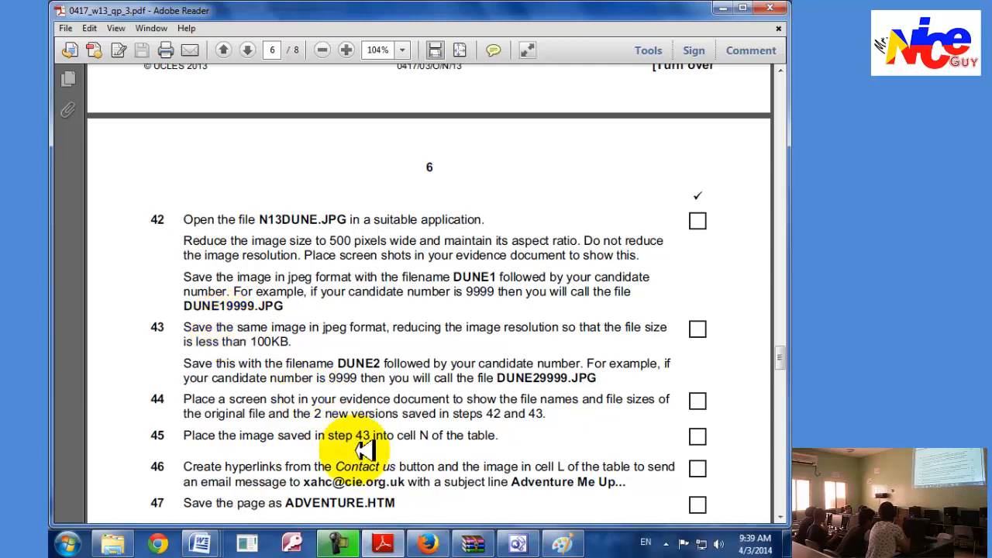
Switch to FrontPage, save Adventure.htm and refresh the web site's file list.
left_click(519, 545)
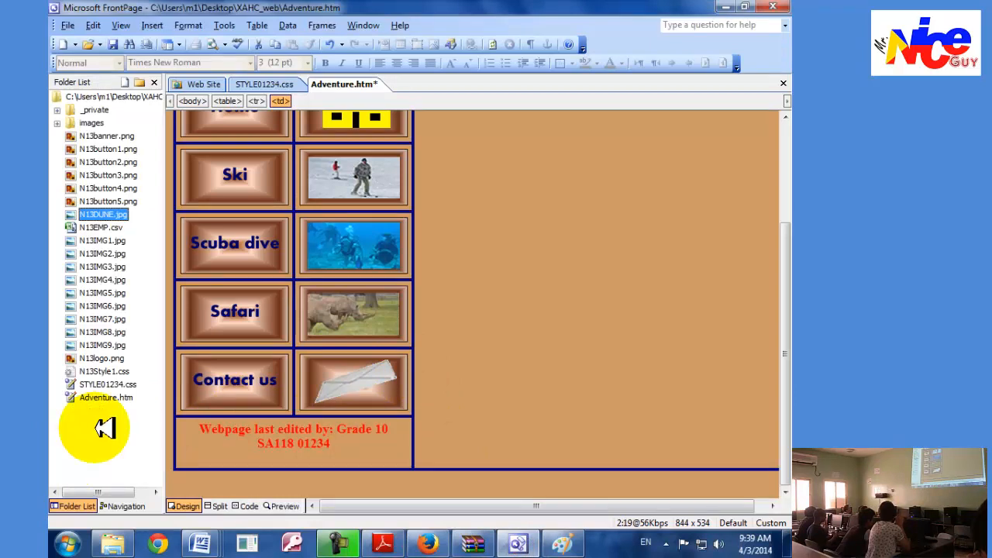
left_click(118, 25)
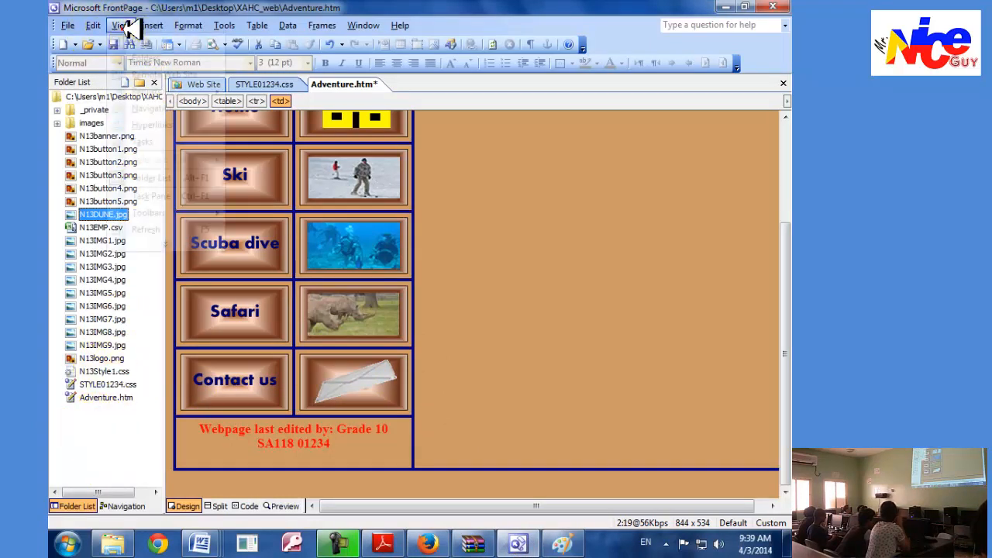
left_click(495, 264)
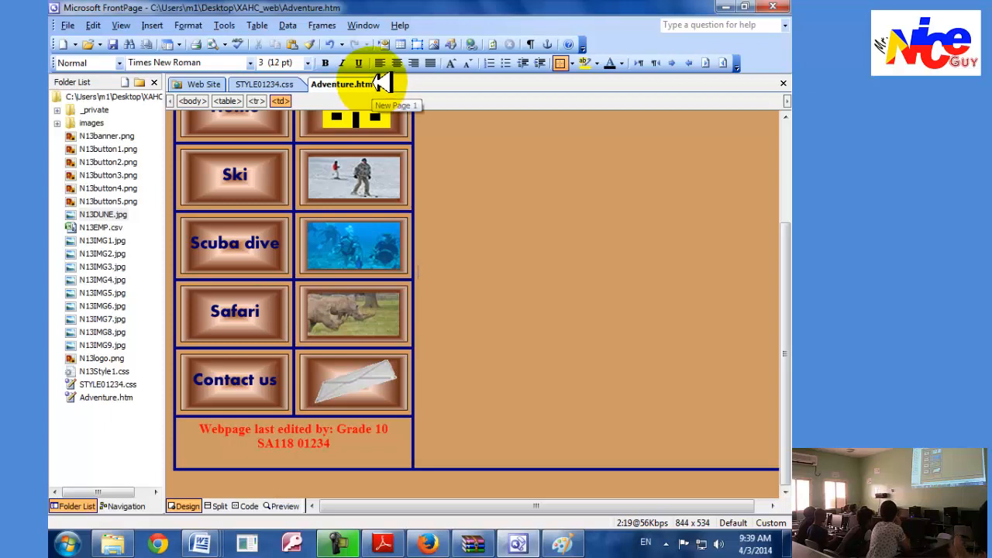
left_click(114, 45)
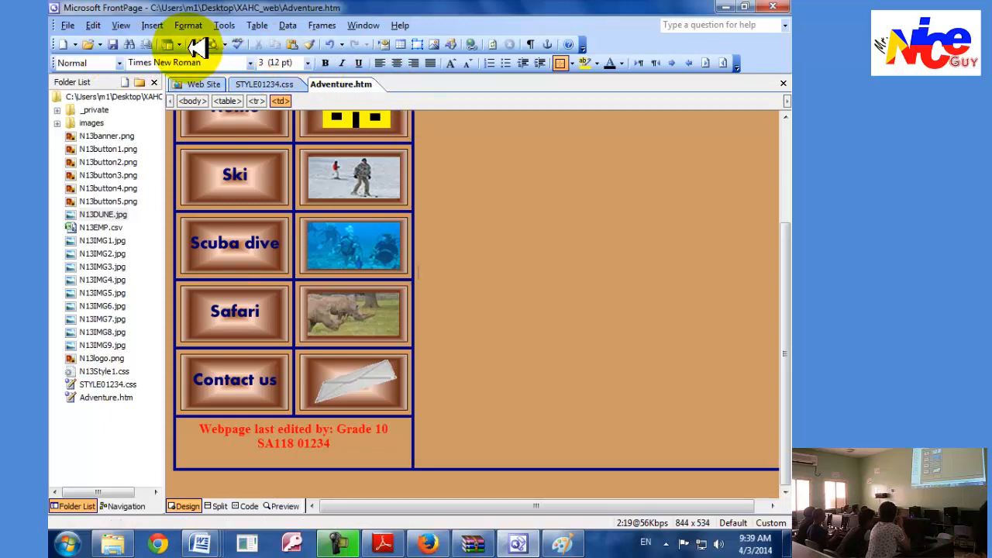
left_click(121, 24)
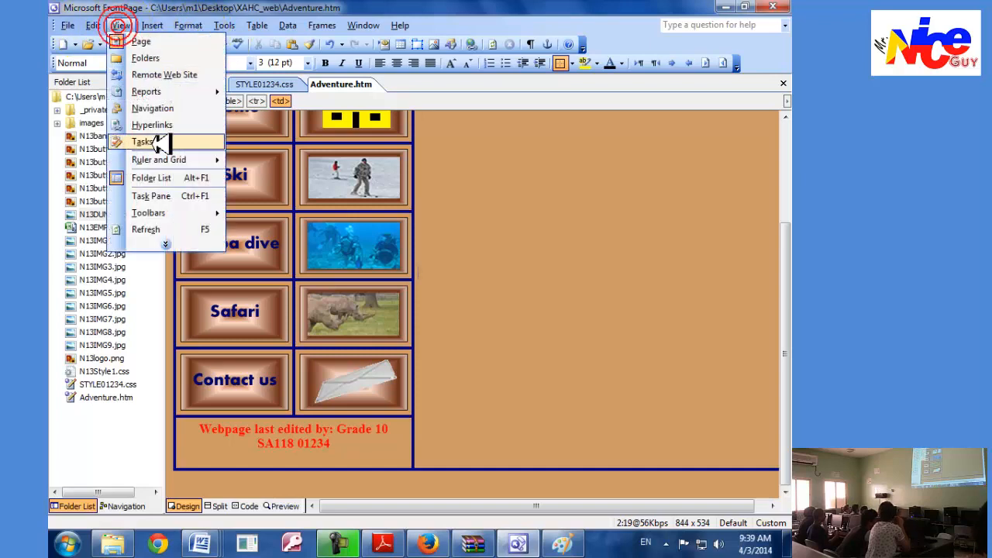
left_click(145, 230)
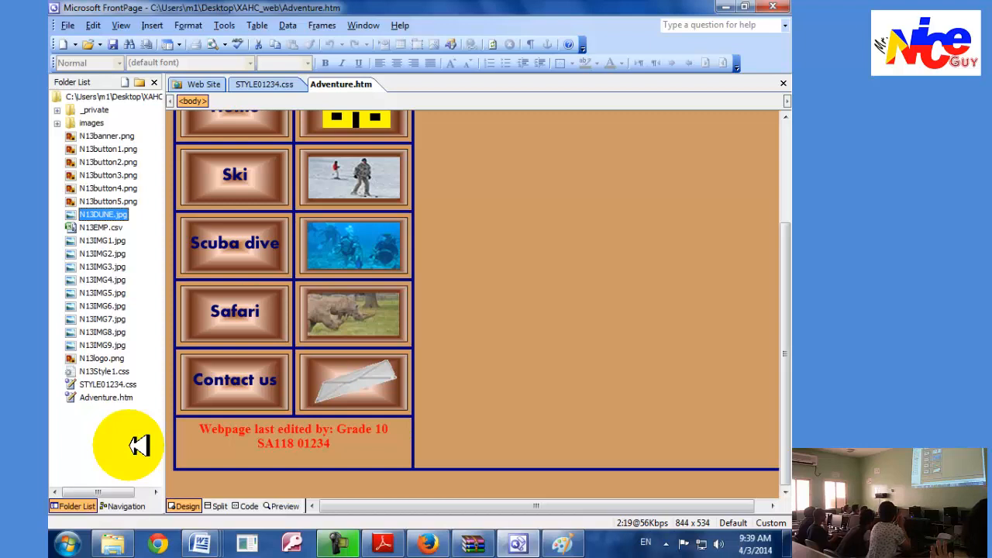
Close FrontPage and reopen it from the STYLE01234 file in the XAHC_web folder, accepting it as the default HTML editor.
left_click(139, 444)
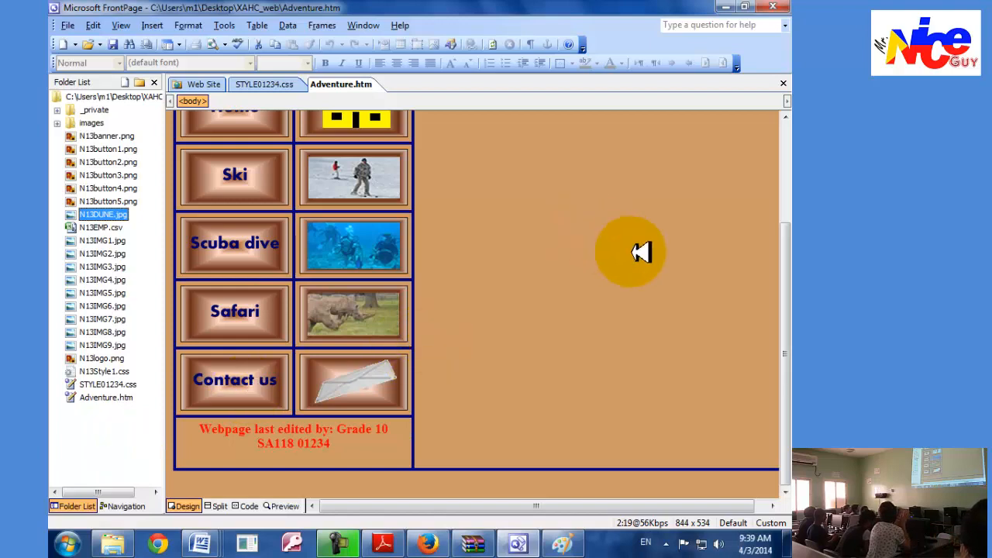
left_click(779, 6)
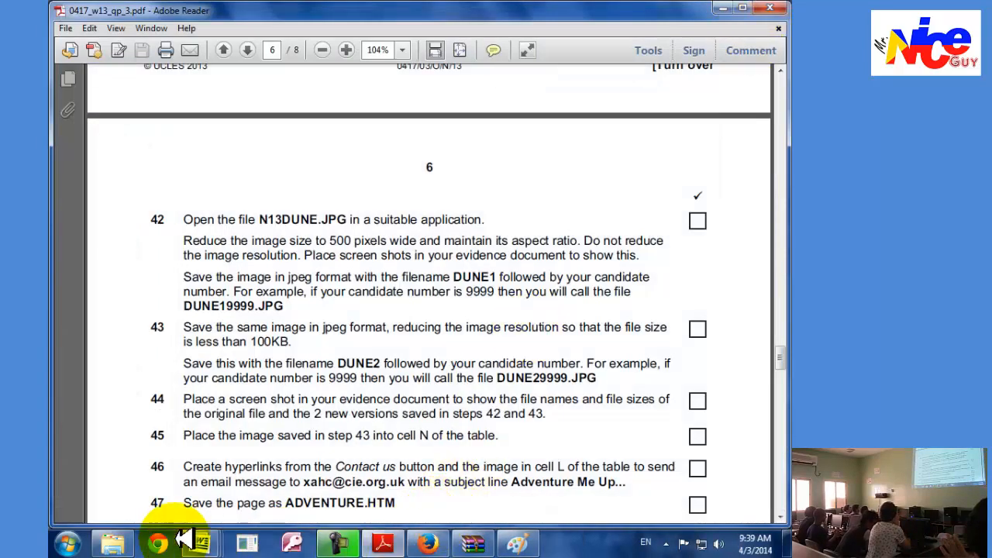
left_click(112, 542)
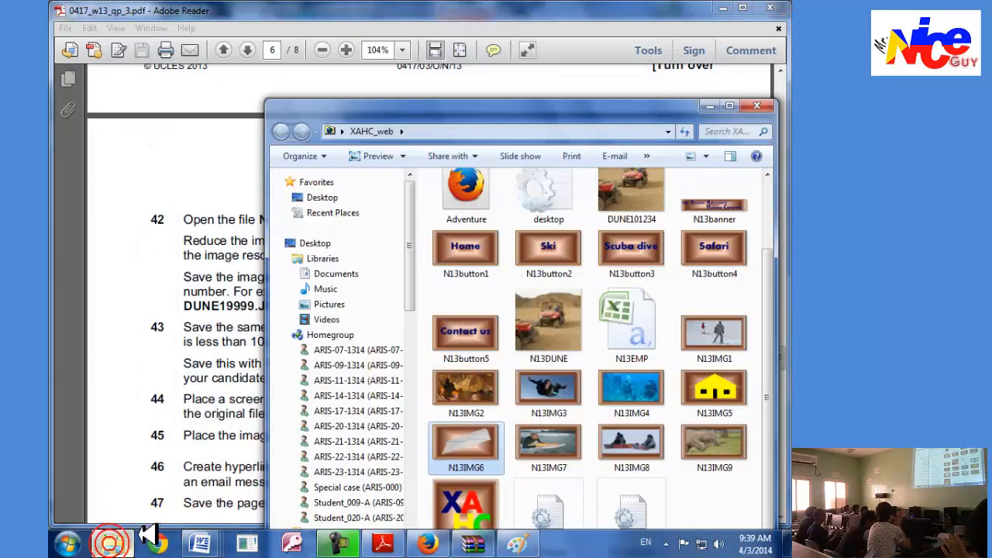
double_click(649, 502)
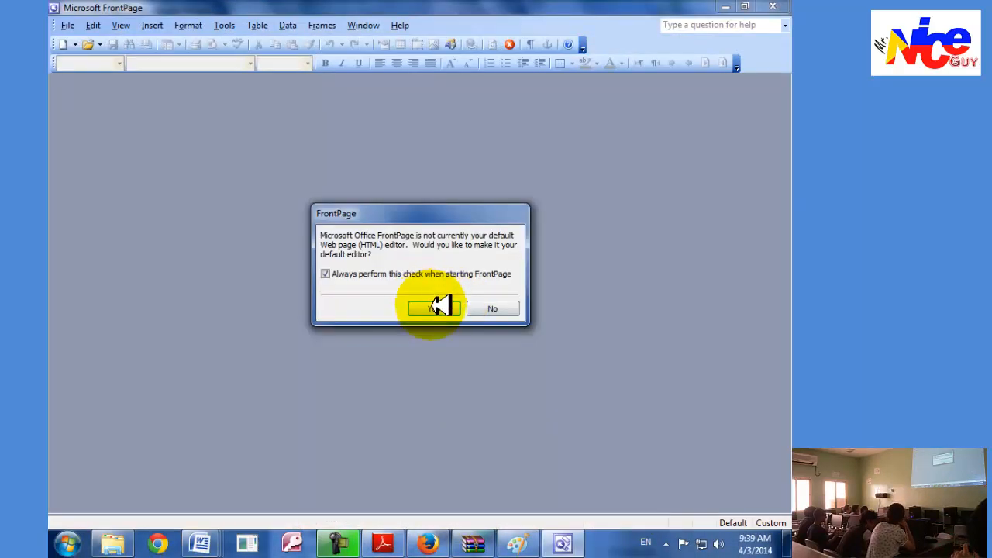
left_click(435, 308)
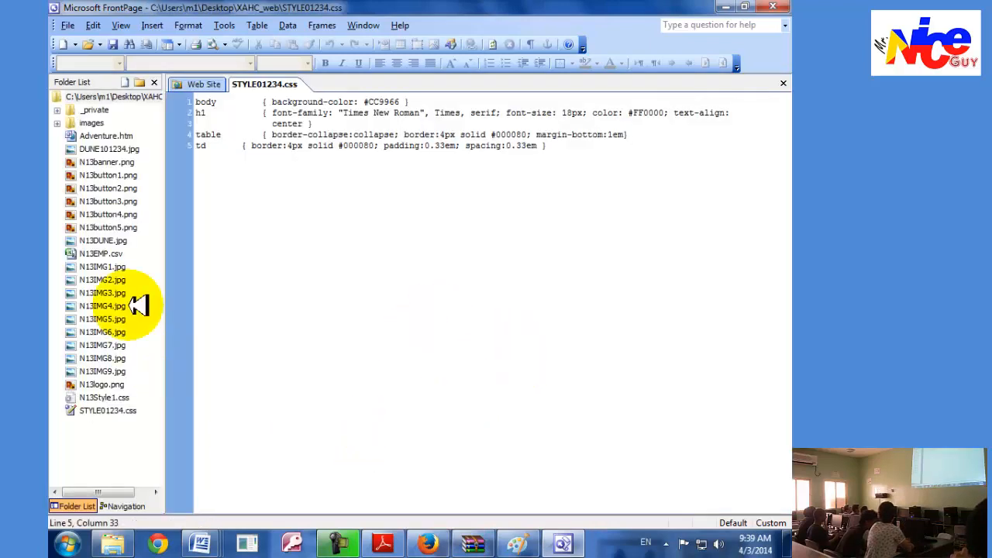
Open Adventure.htm from the folder list and display the detailed contents of the XAHC_web site.
left_click(107, 137)
double_click(107, 136)
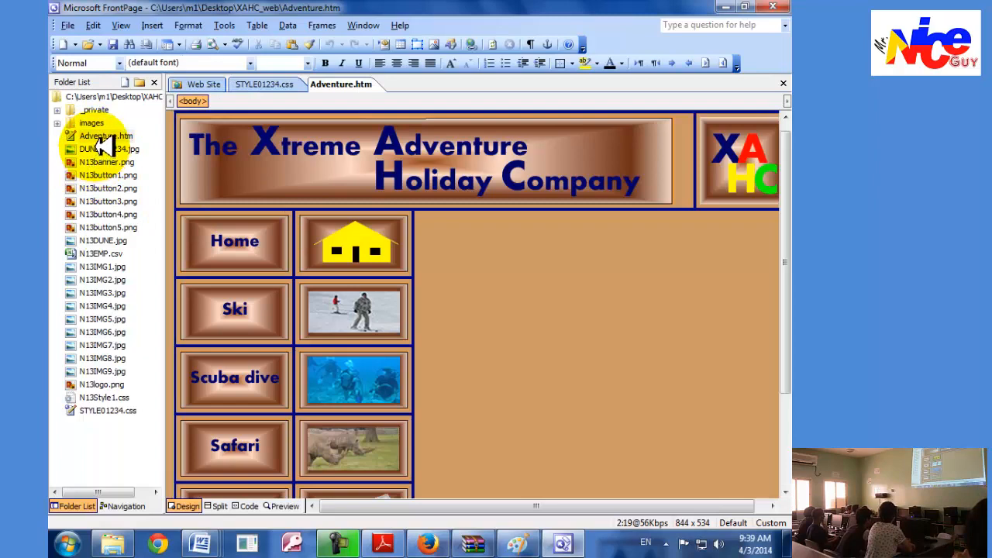
left_click(203, 83)
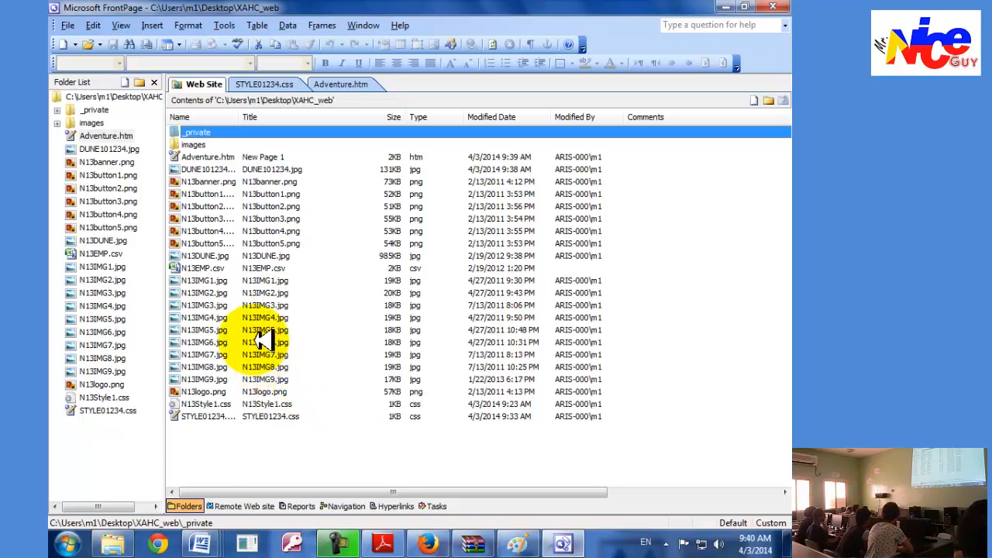
Check tasks 43 and 44 in Adobe Reader and duplicate DUNE101234.jpg within the XAHC_web site in FrontPage.
left_click(212, 171)
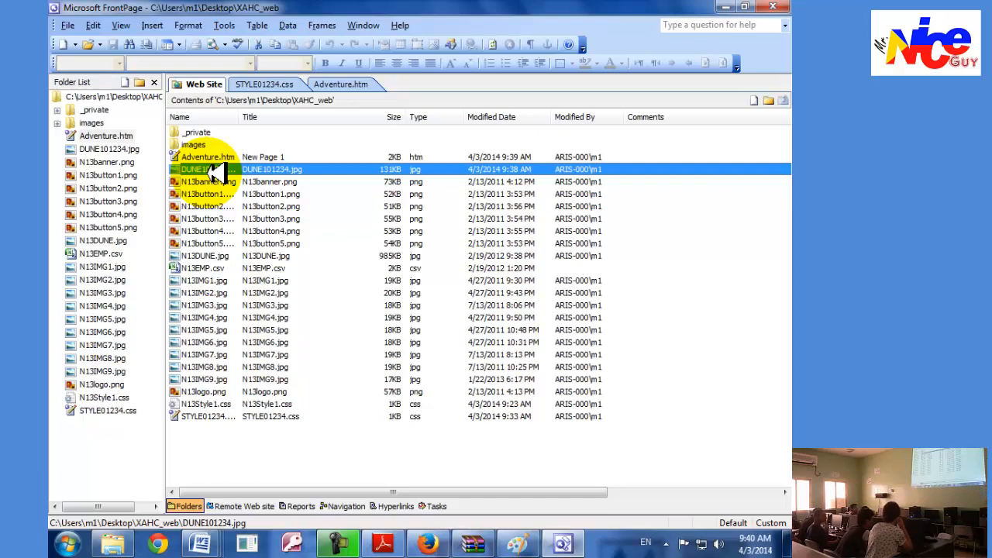
left_click(383, 544)
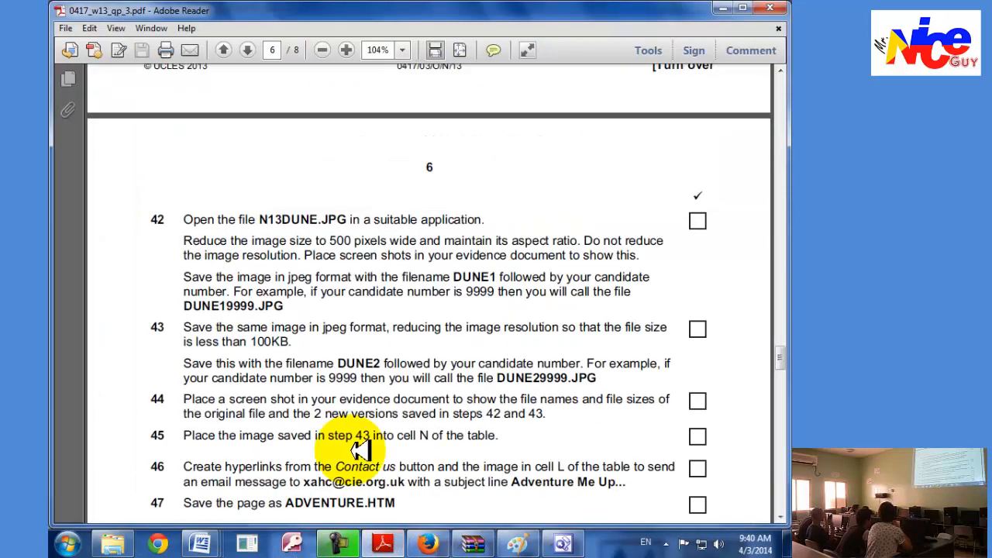
scroll(328, 414, "down", 2)
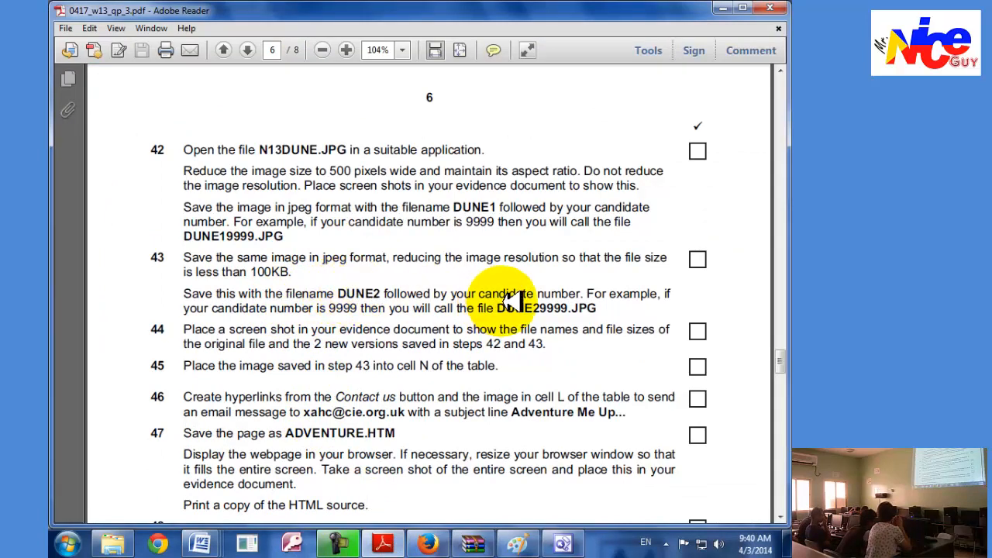
key("alt+Tab")
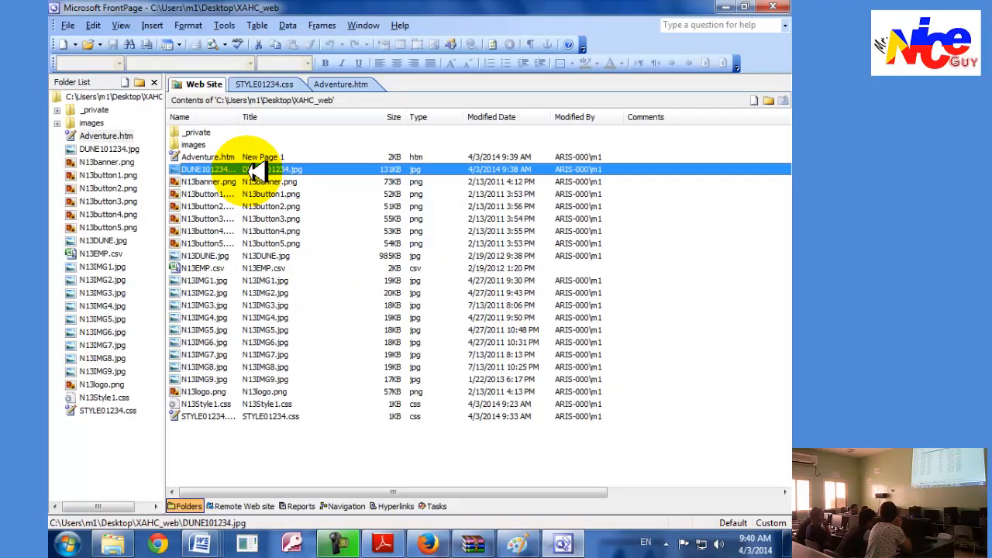
left_click(282, 458)
key("ctrl+v")
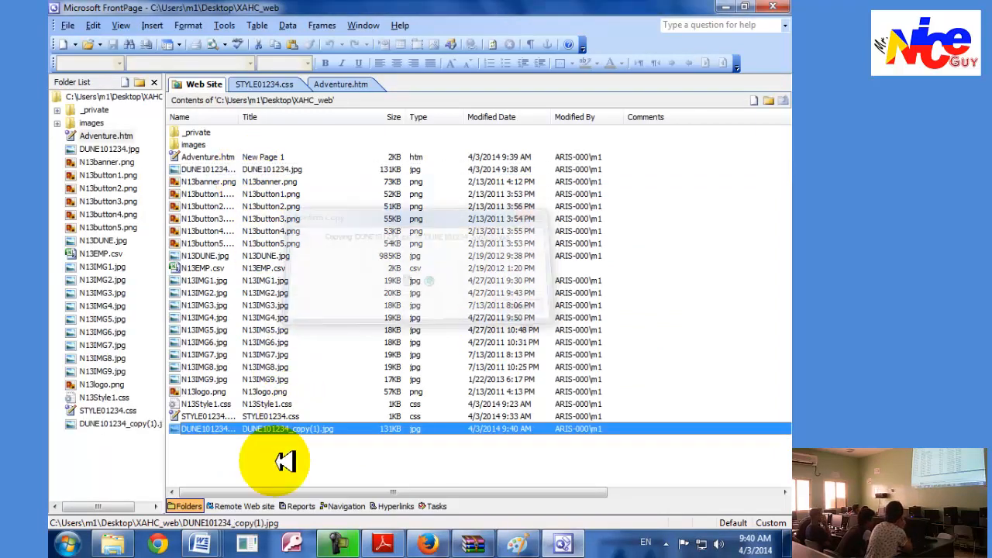
Rename the copied image as DUNE201234.jpg.
right_click(218, 429)
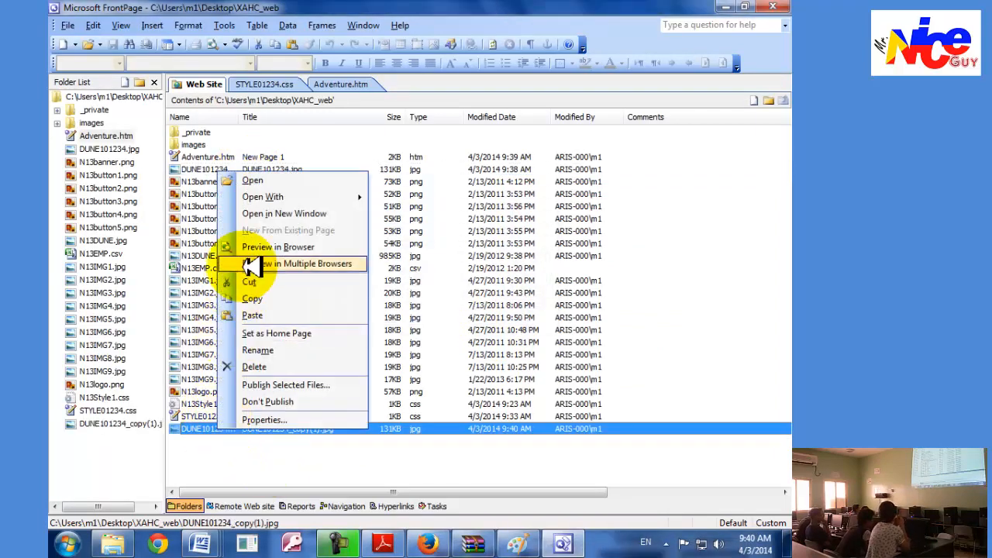
left_click(258, 351)
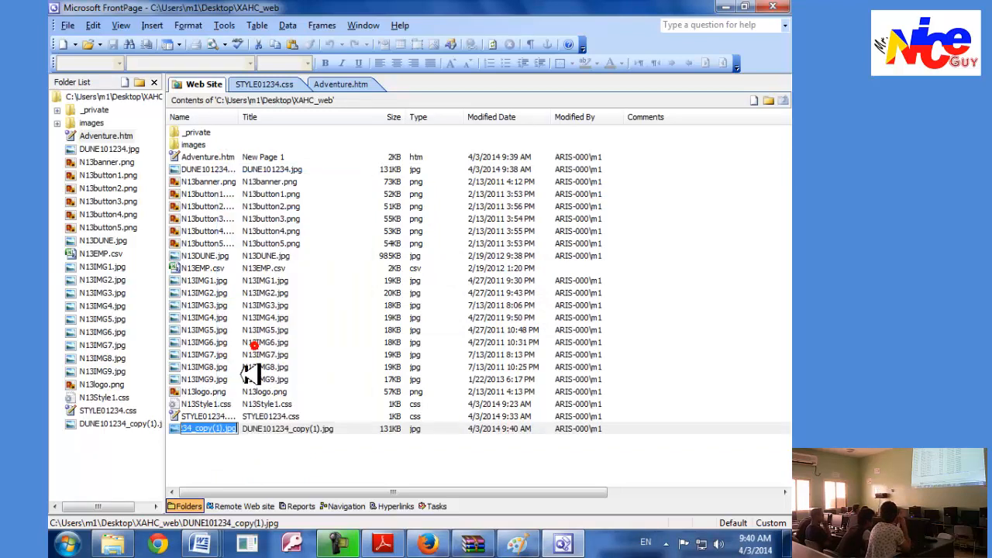
left_click(218, 424)
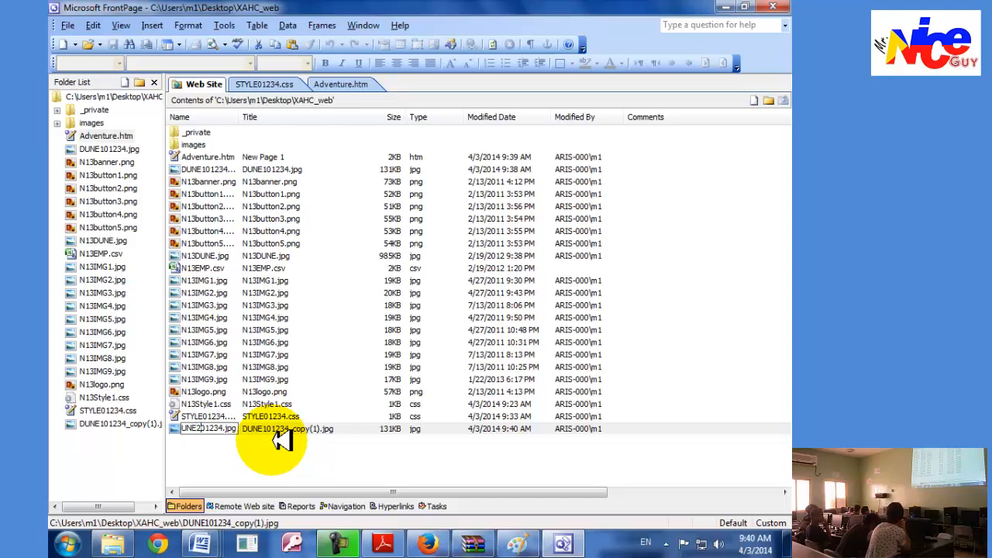
left_click(314, 452)
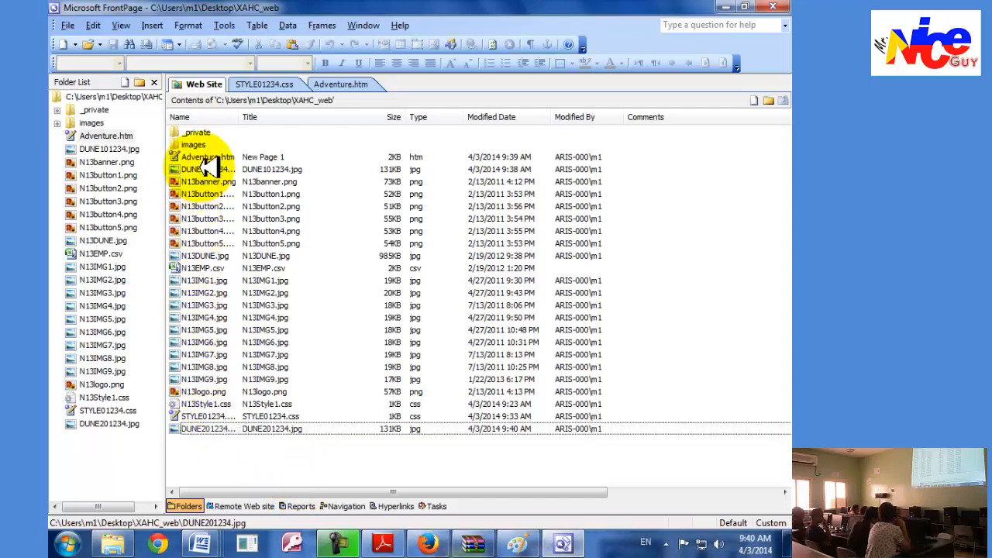
Read task 44 in Adobe Reader, return to FrontPage and refresh the site's file list, leaving no file selected.
key("alt+Tab")
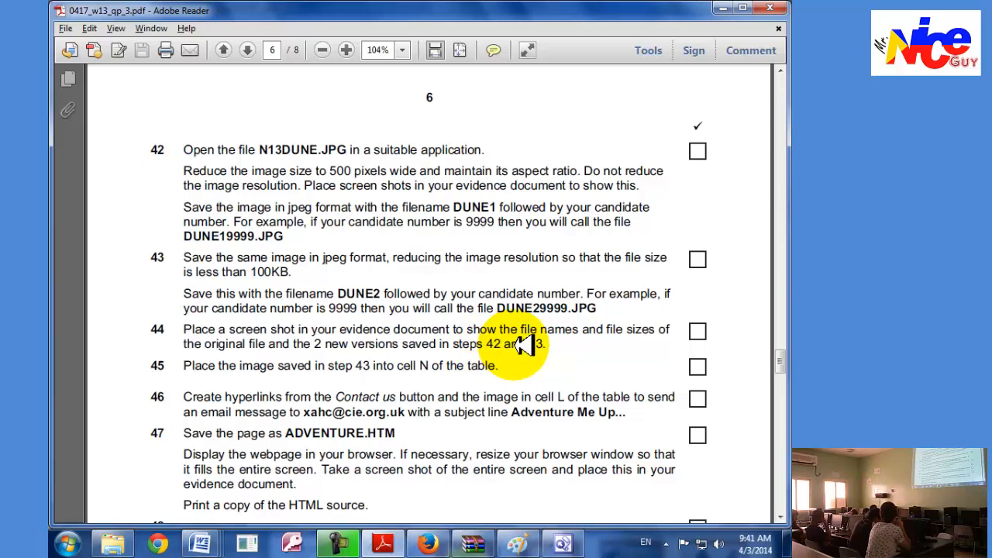
left_click(564, 542)
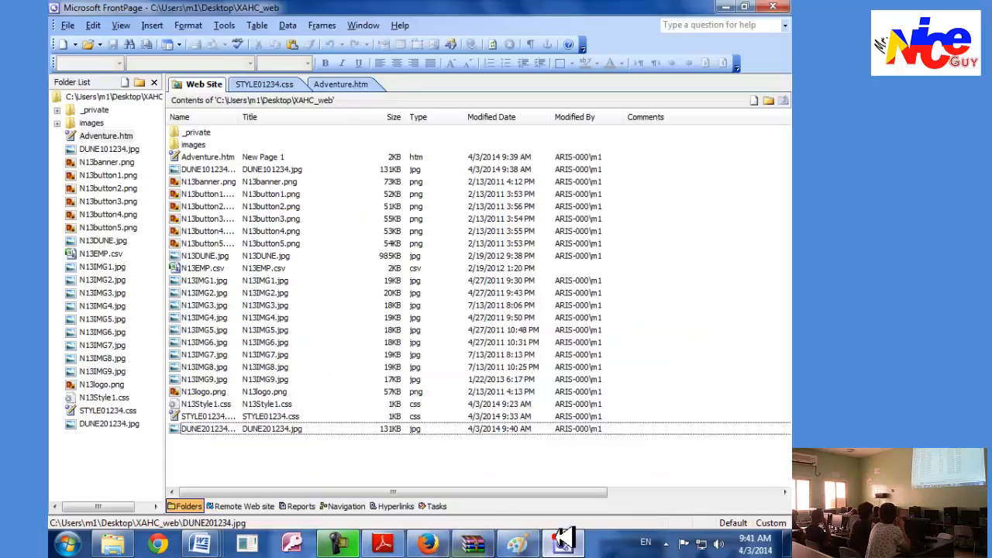
left_click(204, 428)
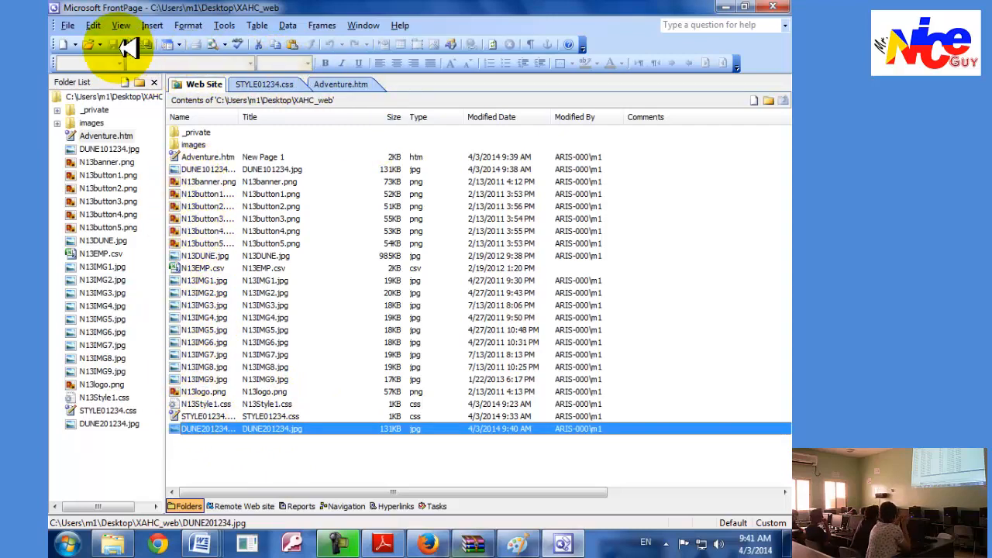
left_click(124, 22)
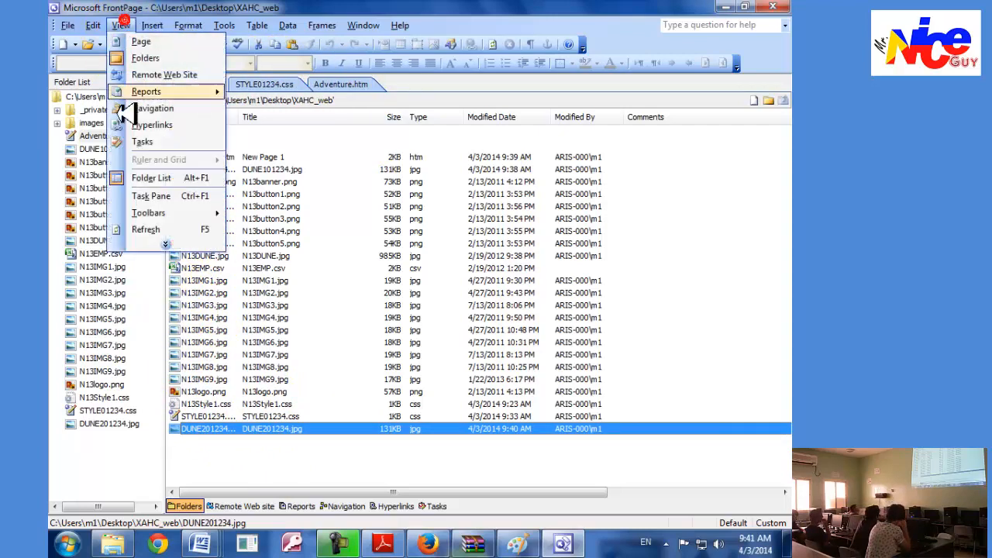
left_click(141, 227)
left_click(209, 236)
left_click(208, 166)
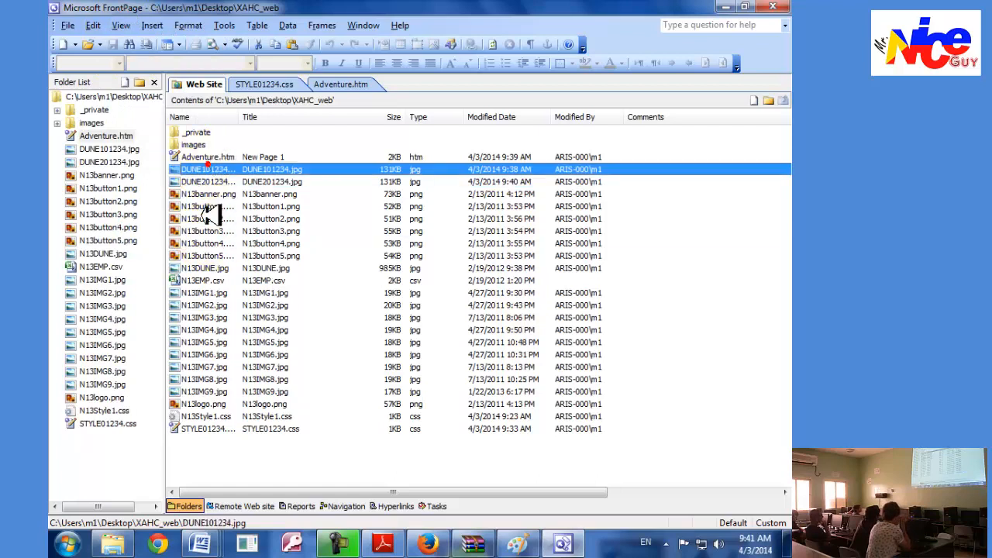
left_click(222, 439)
left_click(233, 462)
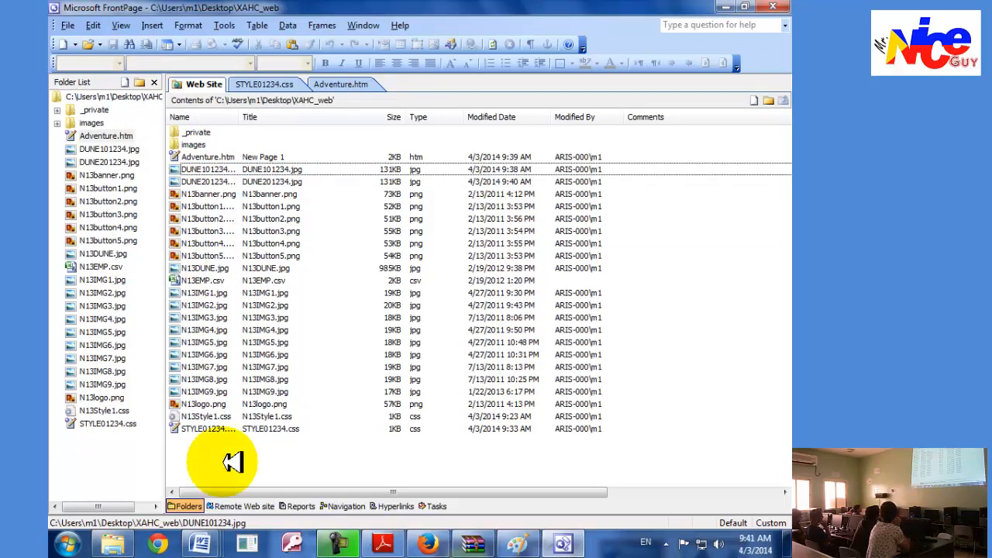
Switch to the N3Evidence01234 document in Word and paste the screenshot of the site's file list on a new page after the resize screenshot.
left_click(201, 544)
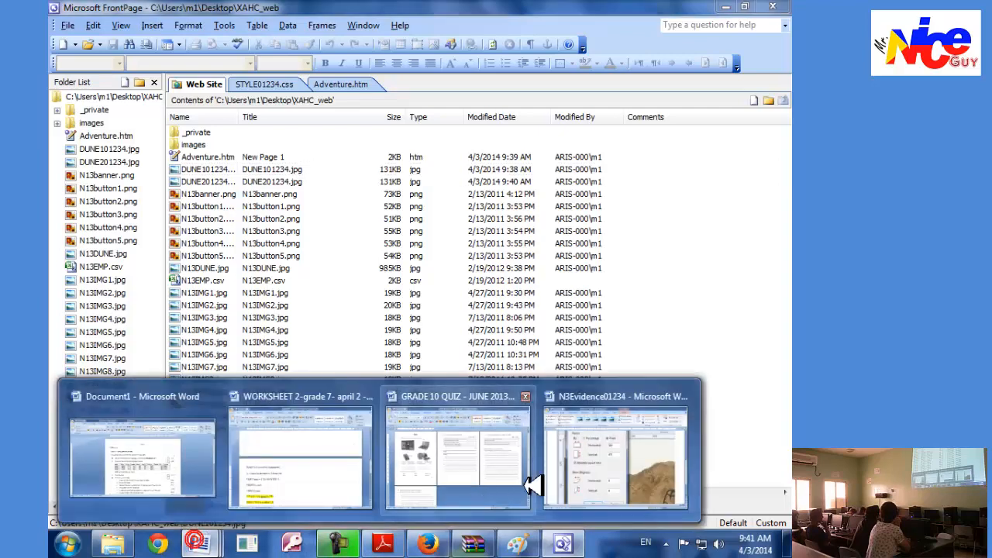
left_click(581, 473)
scroll(764, 432, "down", 3)
left_click(764, 431)
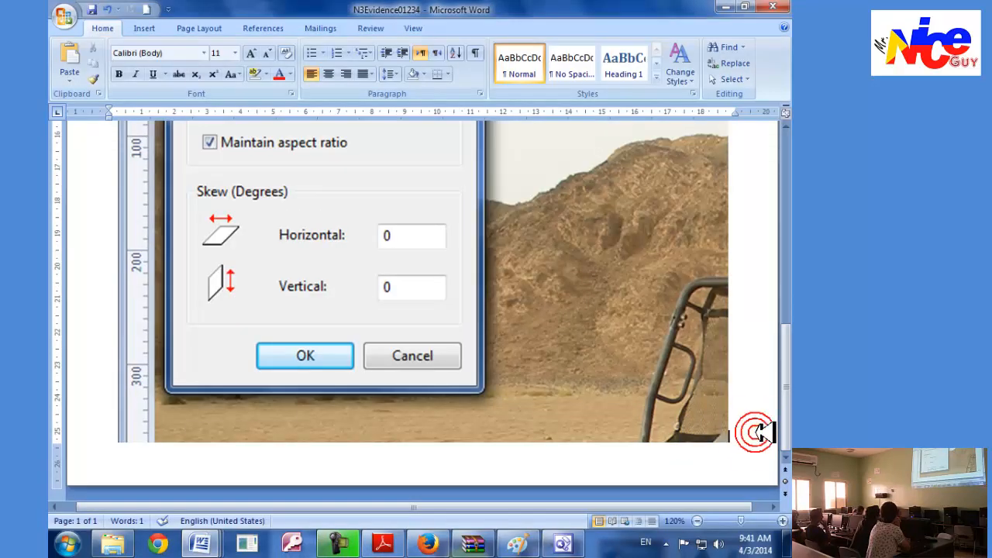
scroll(764, 432, "down", 2)
scroll(503, 515, "down", 5, "ctrl")
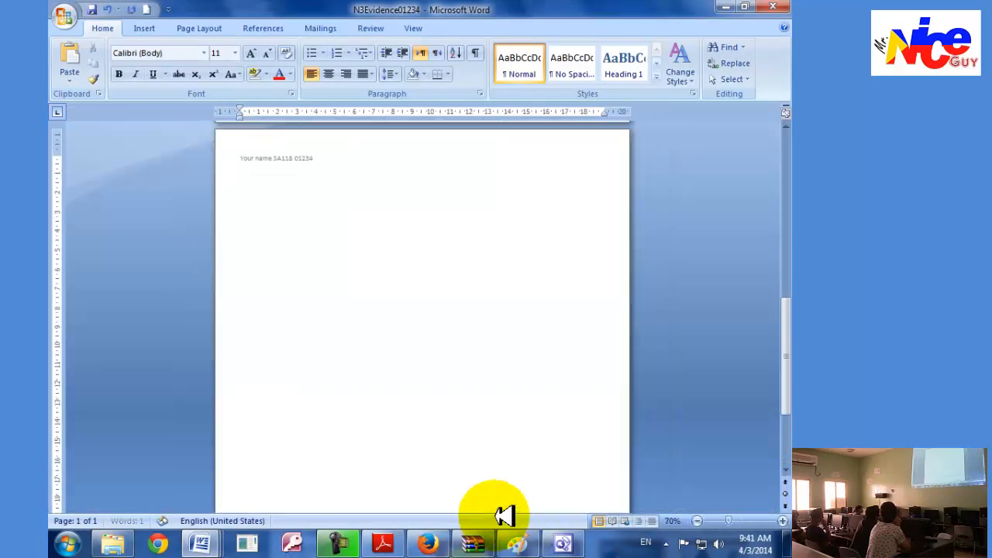
key("ctrl+v")
Crop the pasted screenshot to the file names, sizes and types, about 7.81 cm high and 8.72 cm wide.
left_click(405, 392)
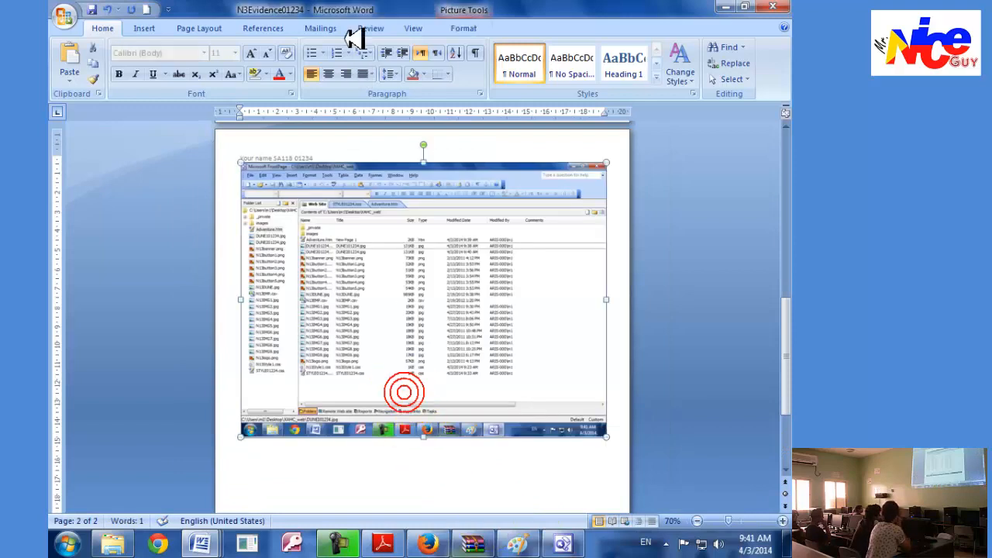
left_click(457, 28)
left_click(678, 58)
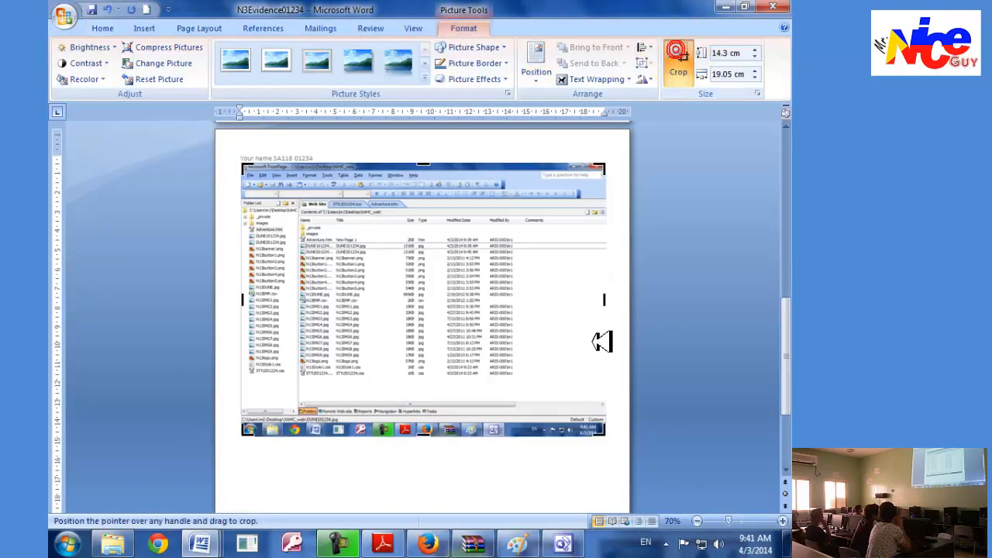
left_click_drag(606, 437, 465, 378)
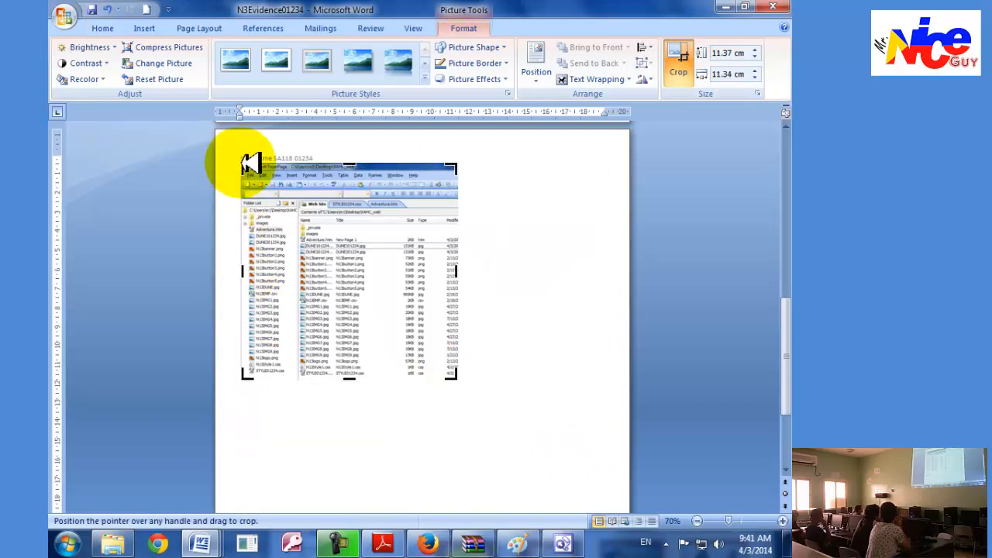
left_click_drag(246, 164, 297, 231)
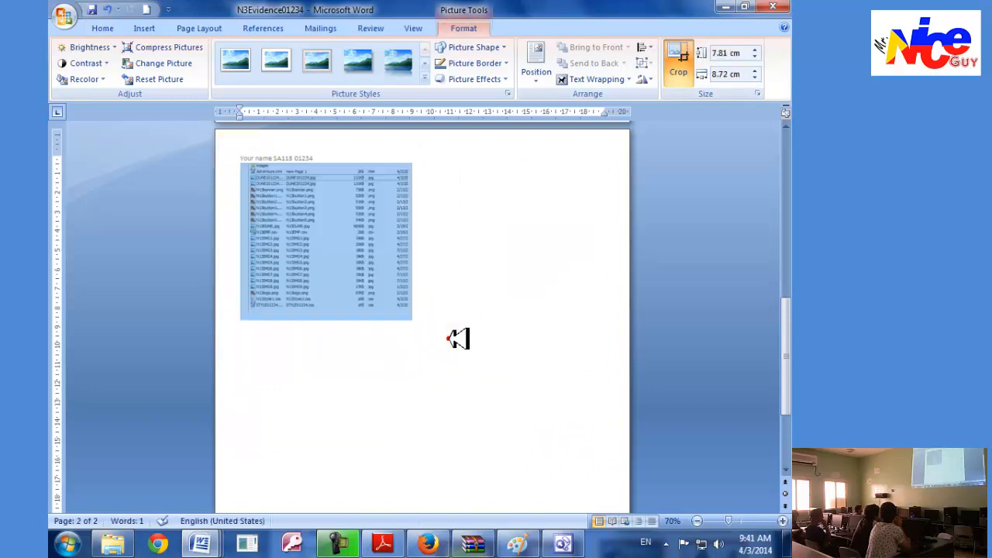
Enlarge the cropped file-list screenshot to about 16.61 cm high and 18.54 cm wide, leaving it deselected.
left_click_drag(405, 310, 523, 473)
scroll(430, 403, "up", 2)
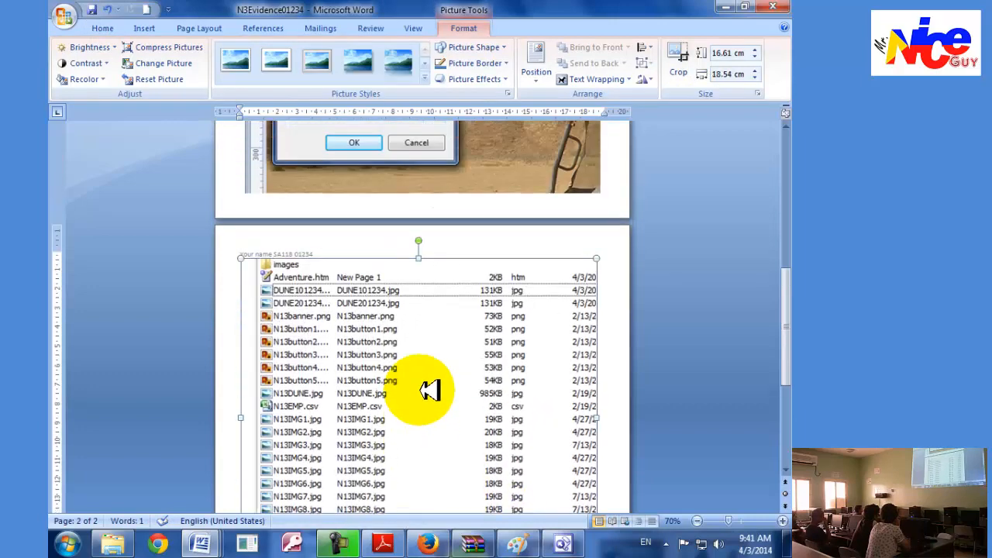
left_click(620, 286)
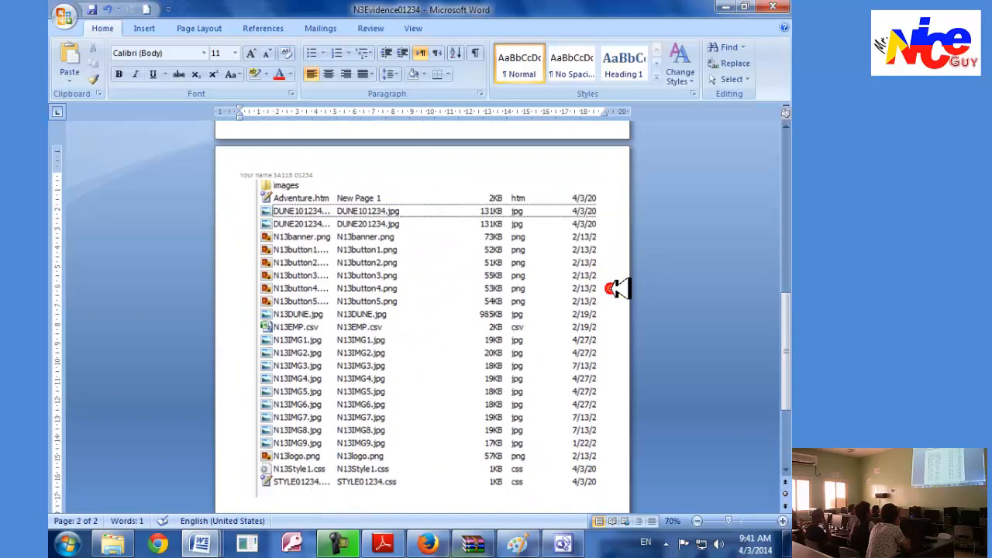
Draw a rounded rectangle about 1.18 cm high and 14.25 cm wide over the DUNE101234.jpg row of the screenshot.
scroll(620, 285, "up", 3)
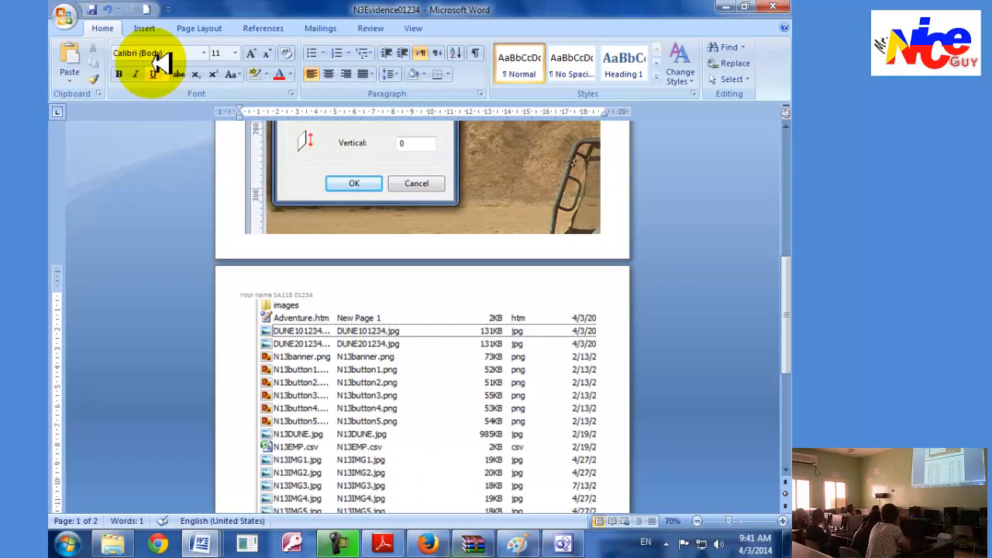
left_click(158, 29)
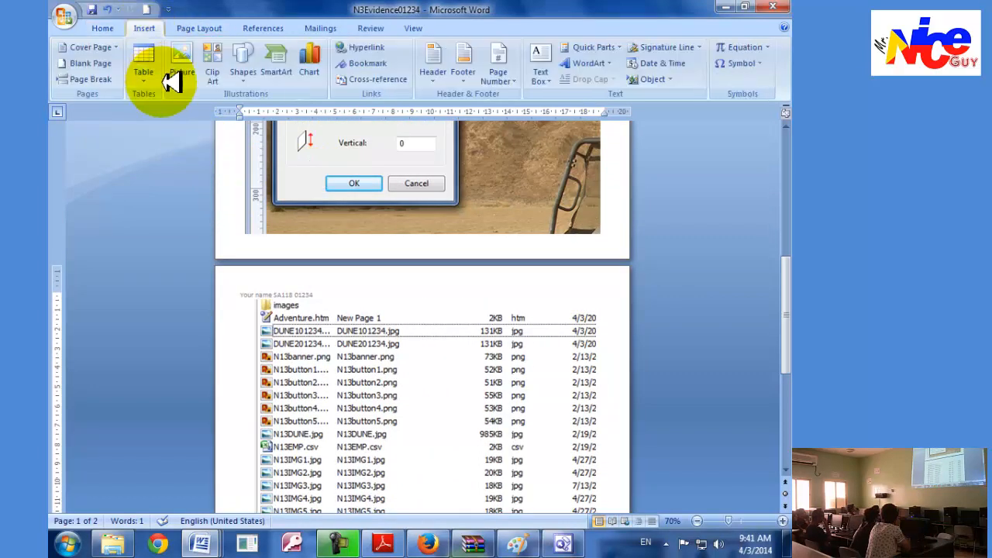
left_click(245, 76)
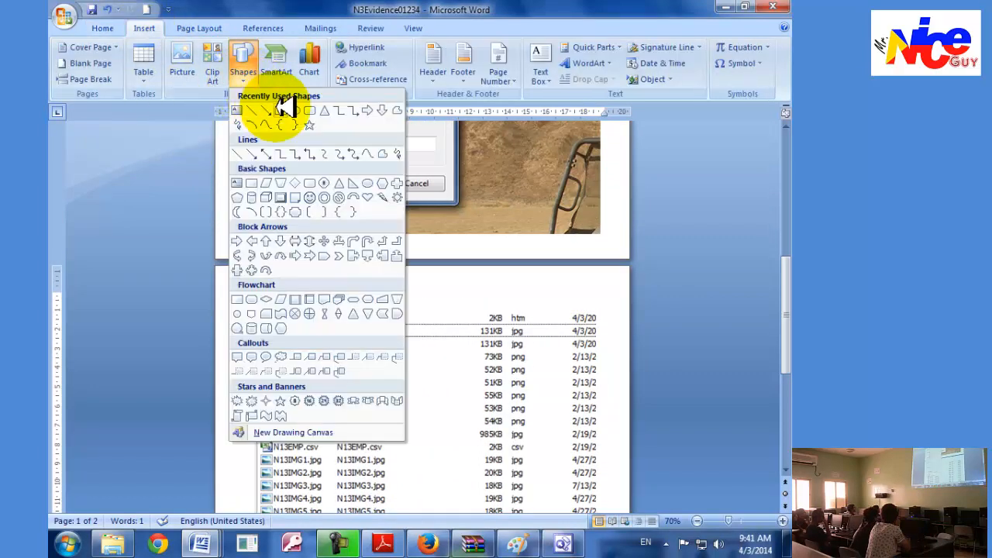
left_click(314, 114)
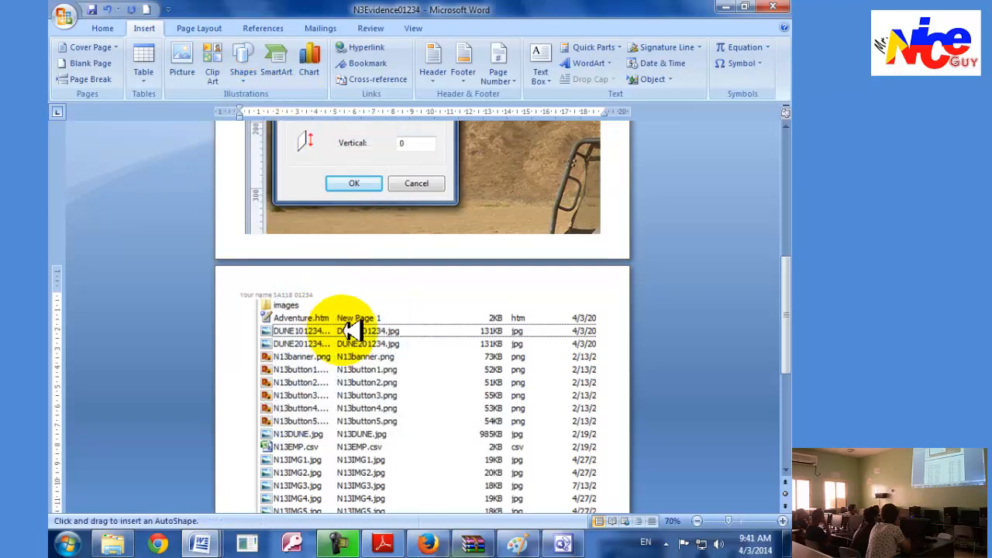
scroll(395, 350, "down", 2)
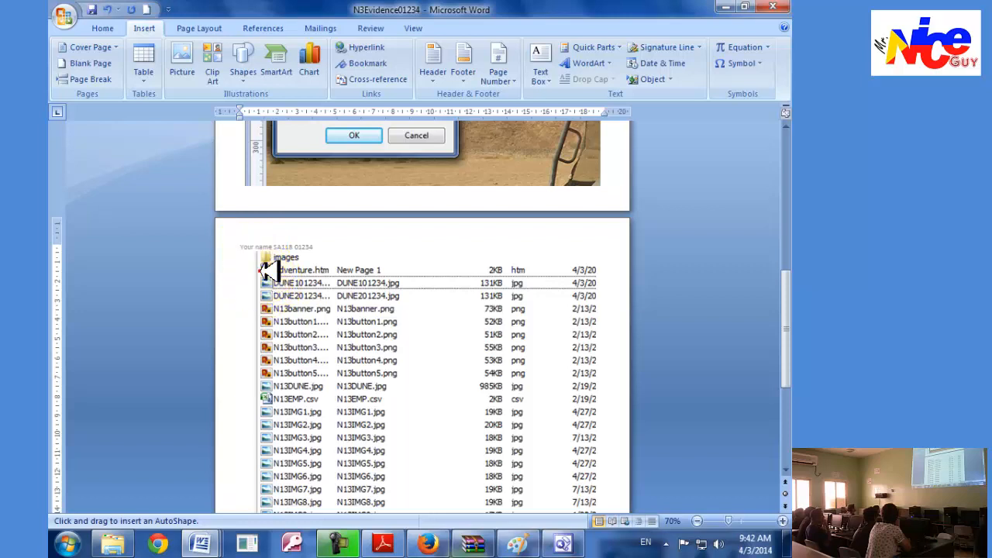
left_click_drag(260, 276, 533, 295)
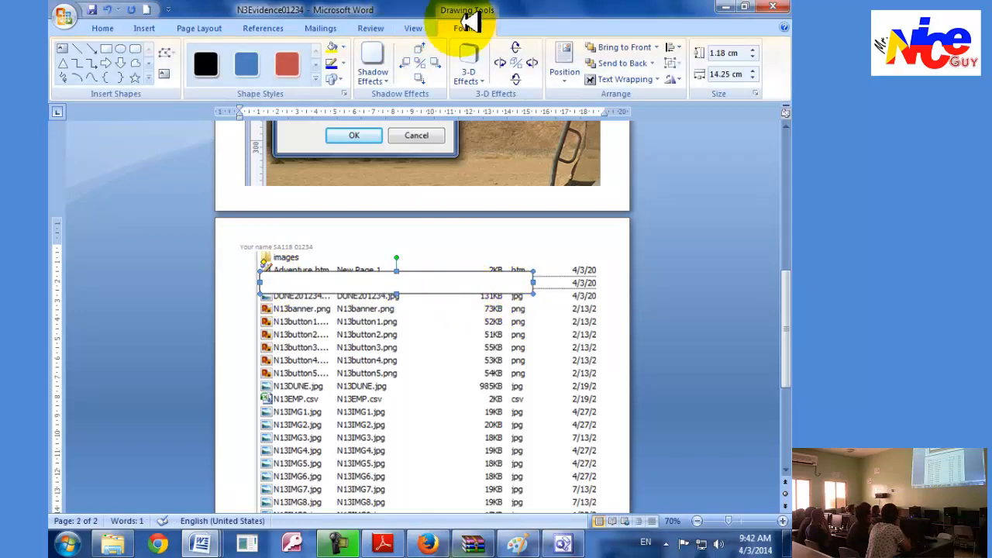
Remove the rounded rectangle's fill and colour its outline red.
left_click(348, 46)
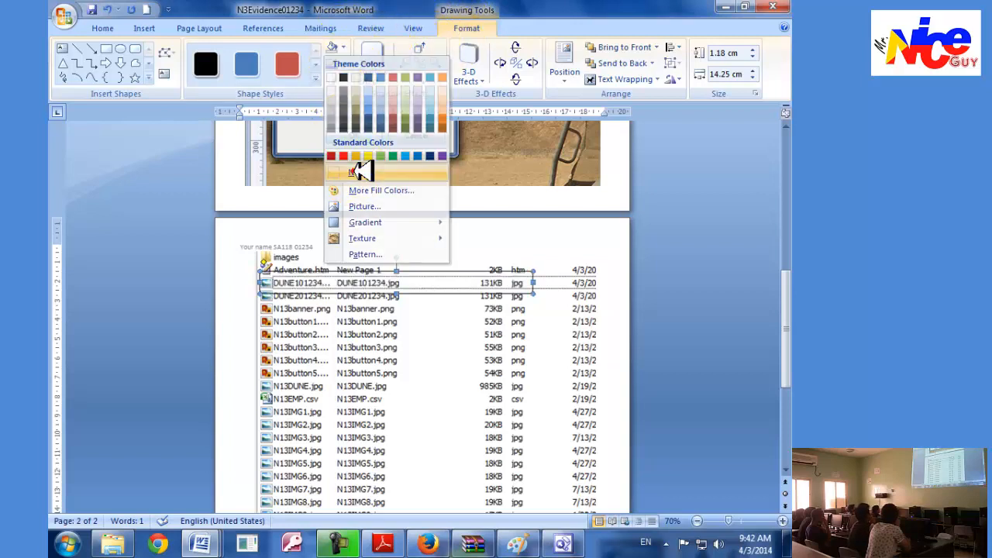
left_click(357, 172)
left_click(341, 63)
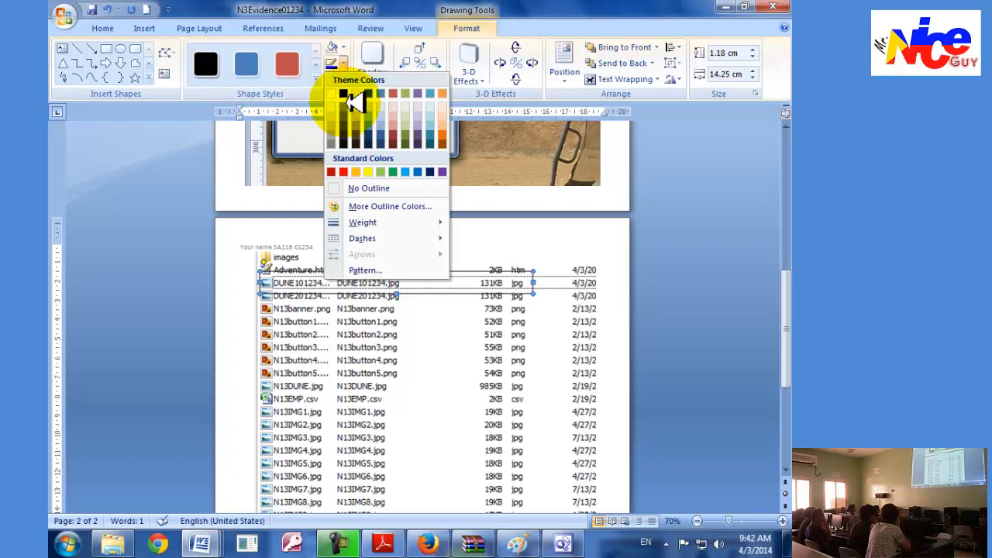
left_click(345, 170)
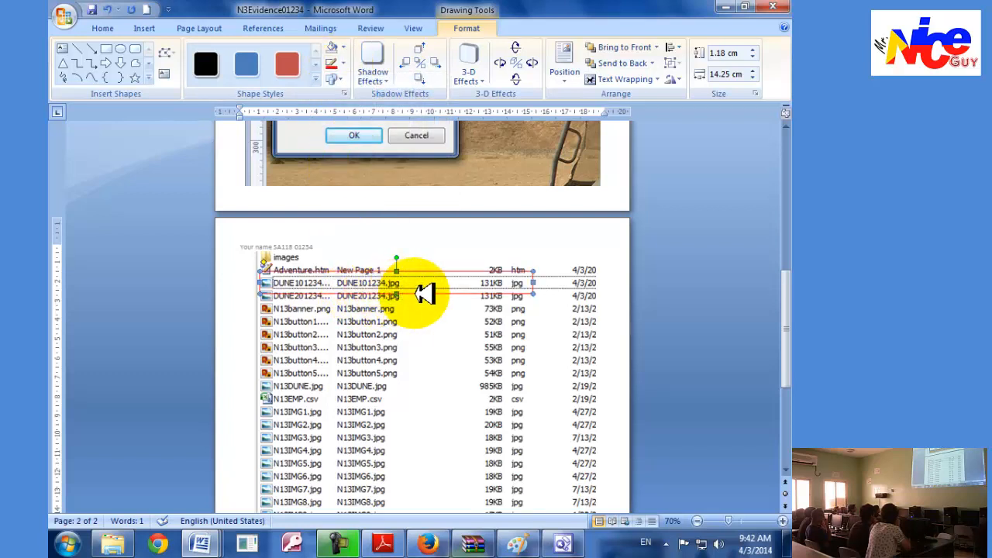
Thicken the red rectangle's outline and reduce its height to about 0.83 cm to fit the DUNE101234.jpg row.
right_click(426, 292)
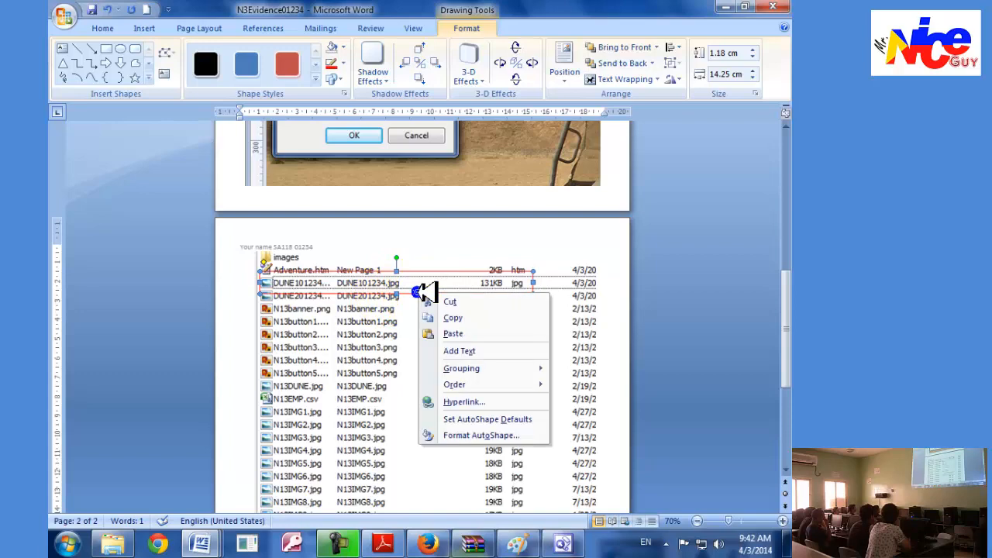
left_click(469, 436)
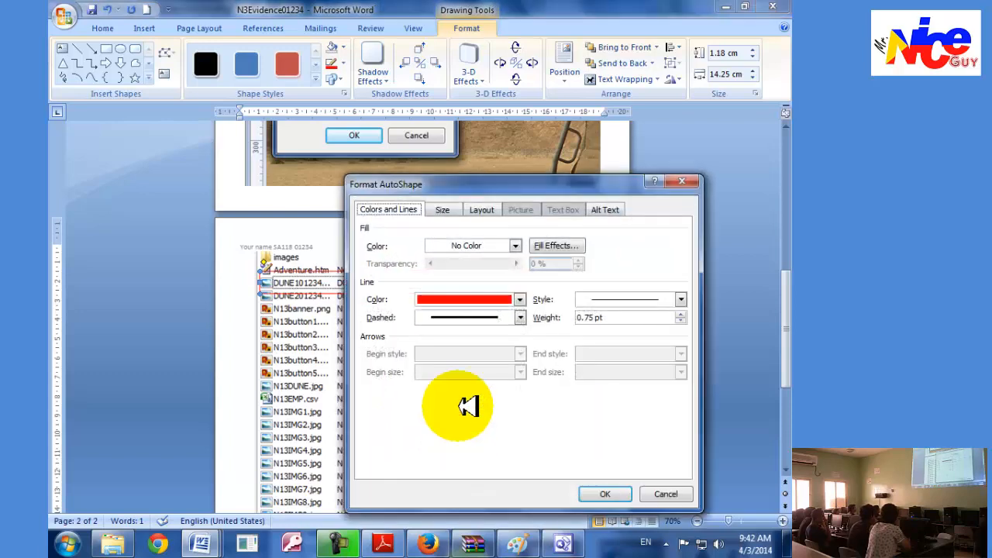
left_click(682, 314)
left_click(682, 314)
left_click(682, 314)
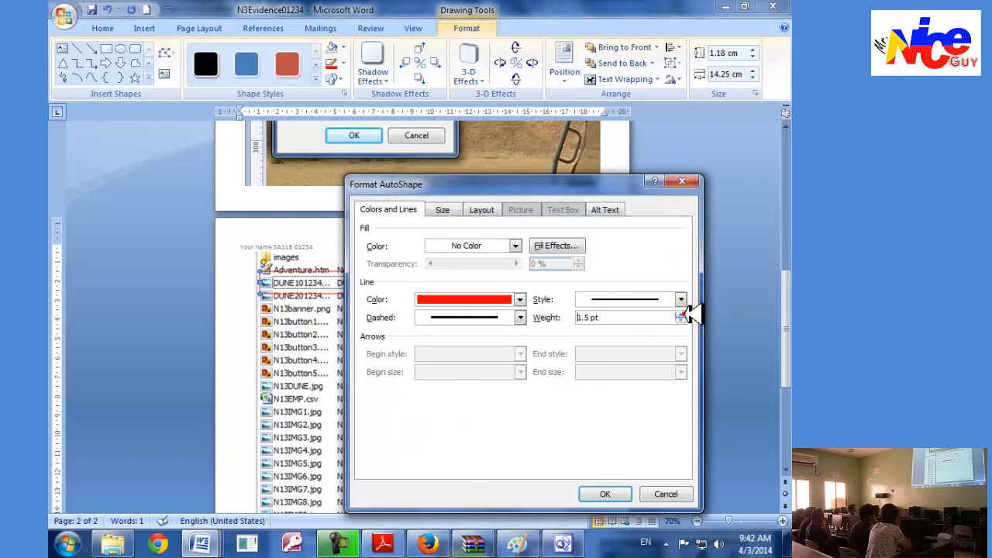
left_click(682, 314)
left_click(612, 494)
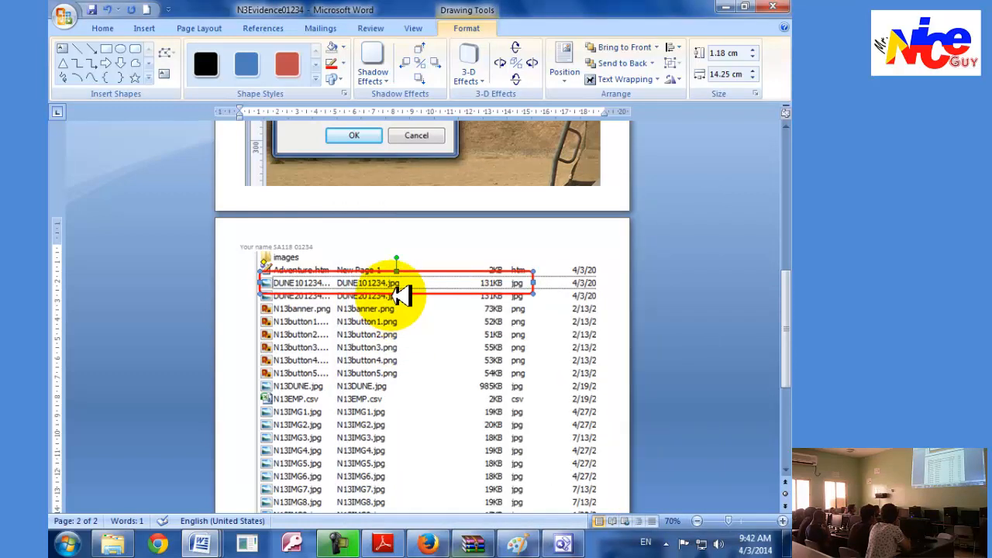
left_click_drag(405, 292, 399, 285)
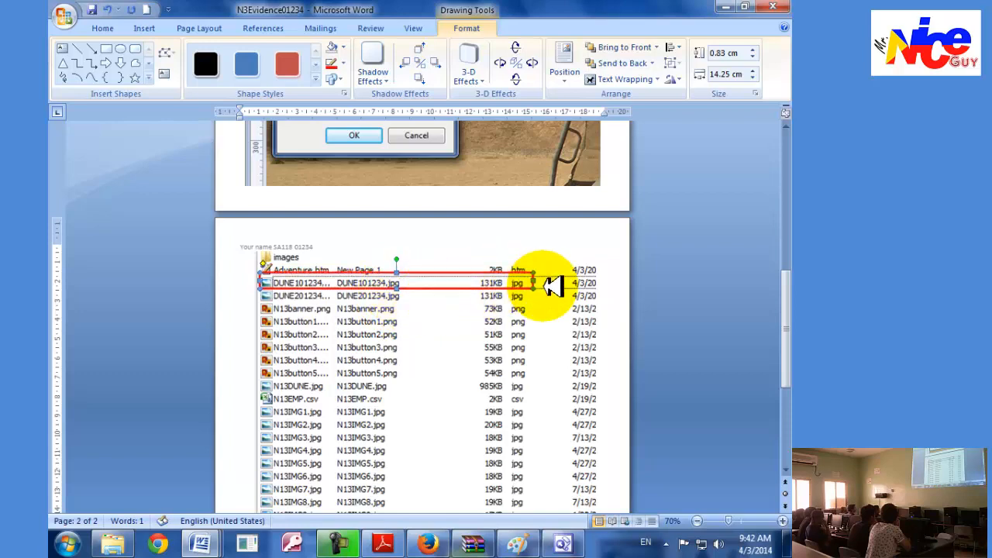
left_click(605, 268)
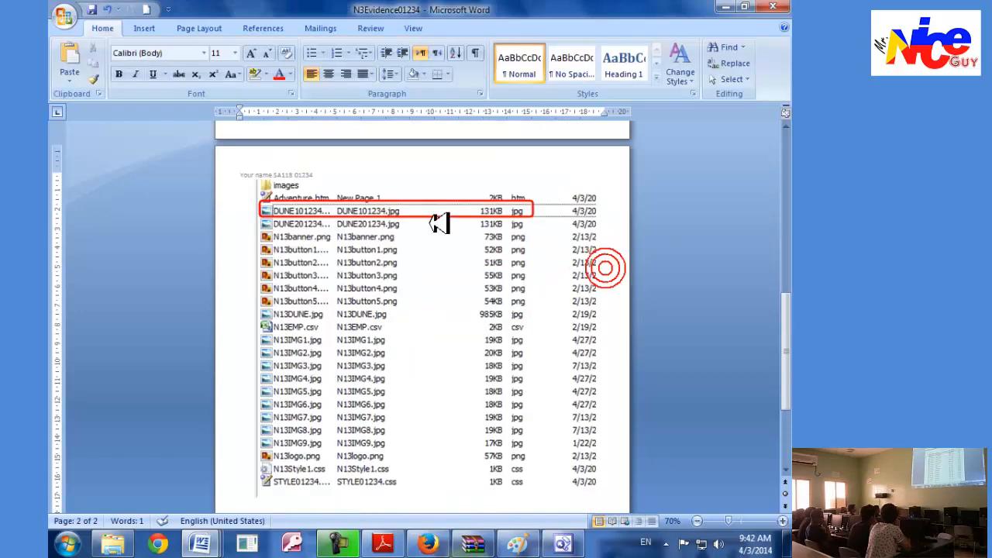
Paste two copies of the red rectangle and move one of them around the N13DUNE.jpg row.
left_click(430, 216)
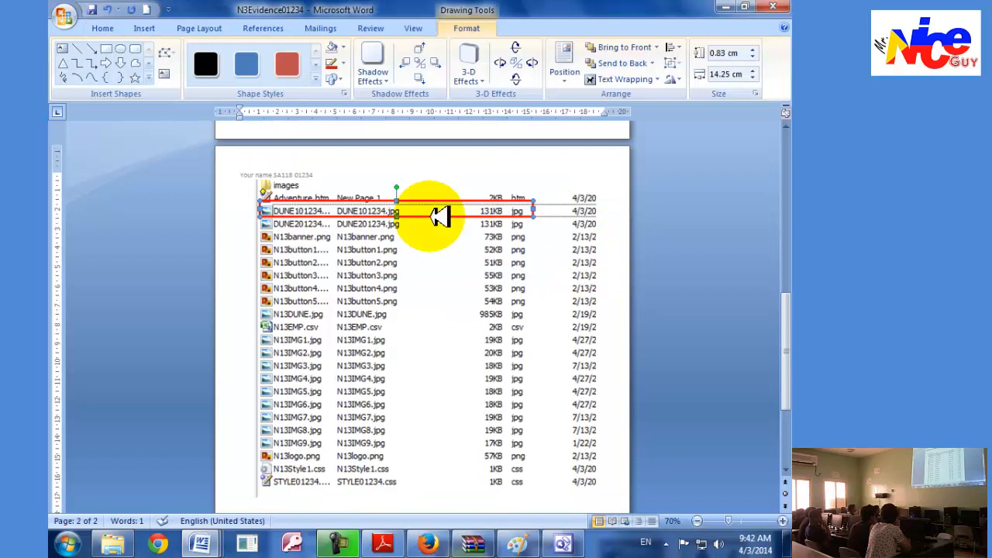
left_click(610, 215)
key("ctrl+z")
key("ctrl+v")
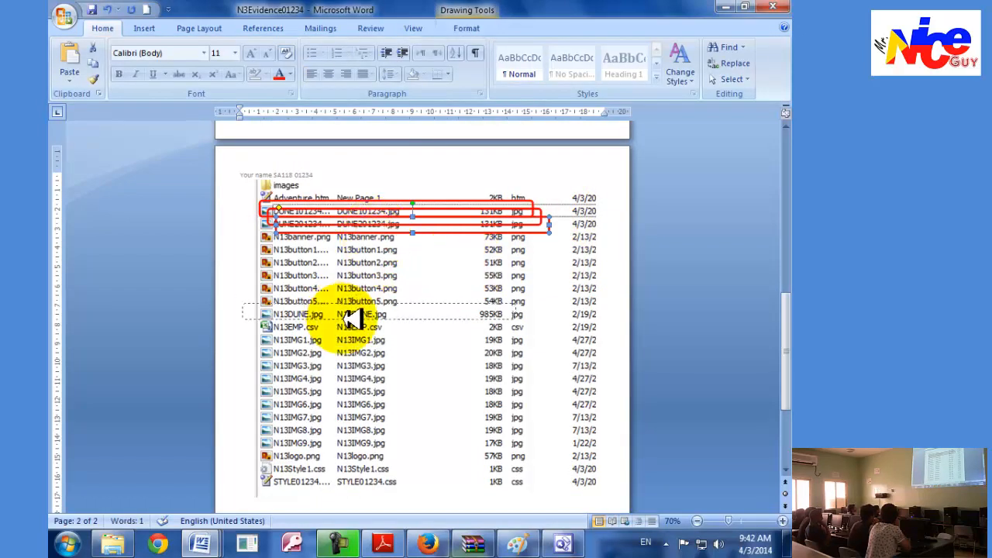
left_click_drag(358, 320, 358, 320)
Position the other copied rectangle around the DUNE201234.jpg row, in line with the one above it.
left_click(349, 226)
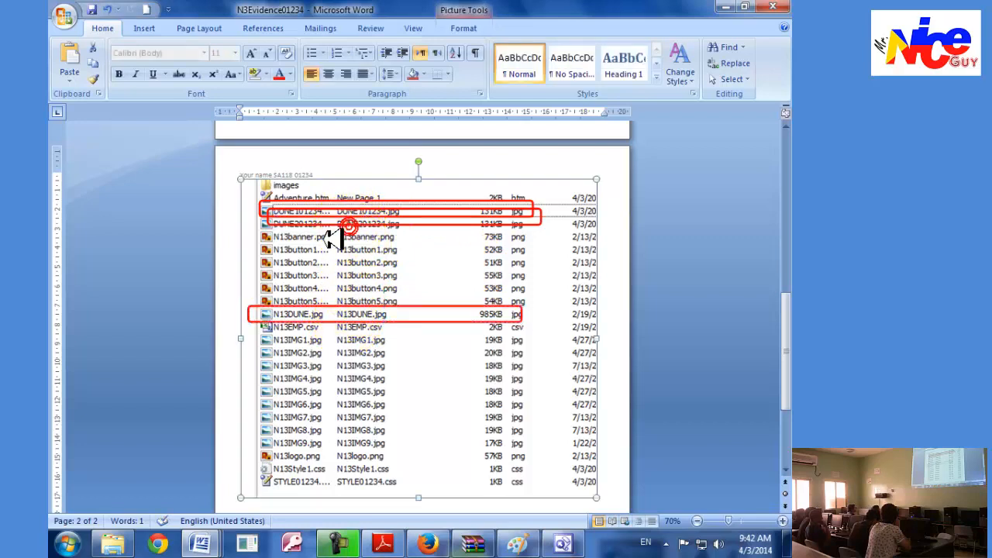
mouse_move(333, 225)
left_mouse_down()
mouse_move(302, 230)
mouse_move(319, 217)
left_mouse_up()
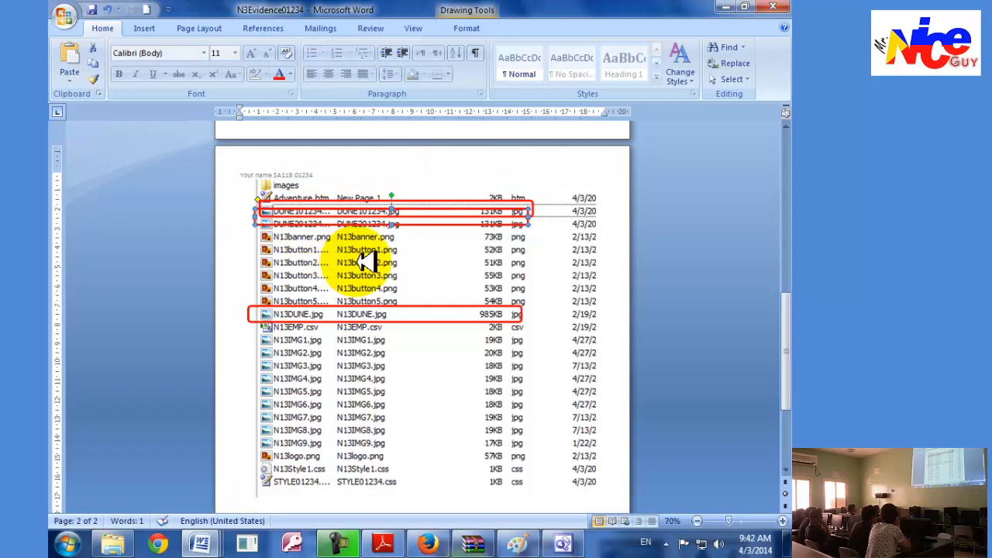
key("Down")
key("Down")
key("Down")
key("Down")
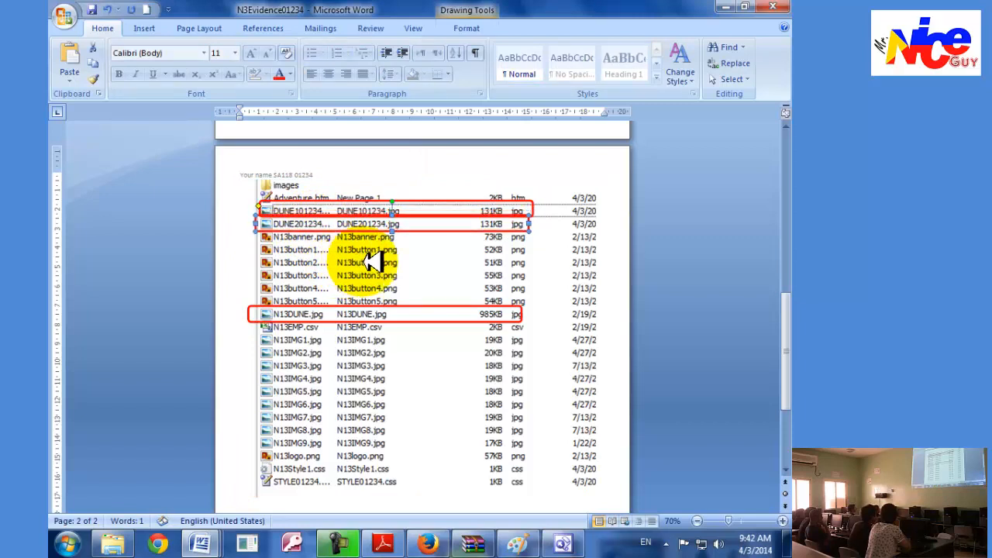
left_click(608, 270)
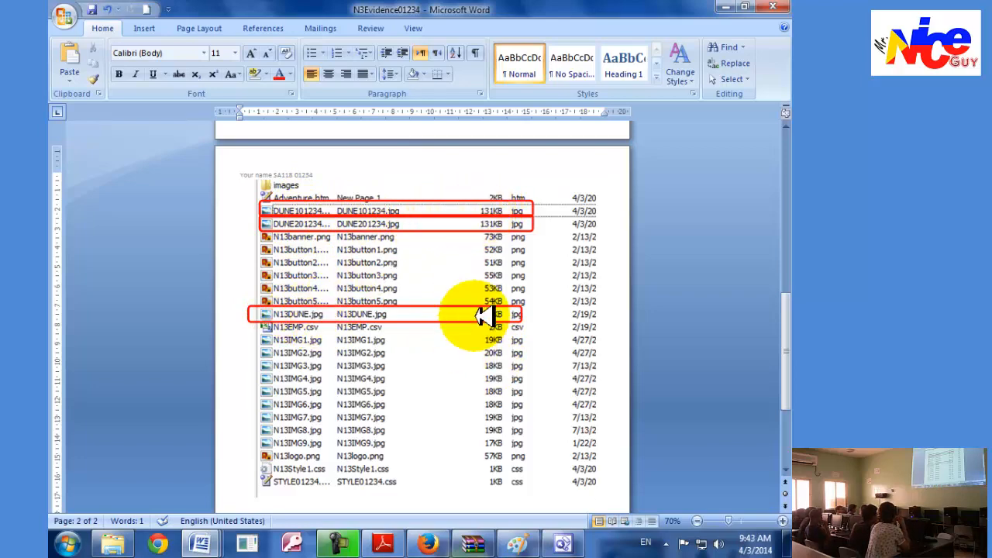
Switch to the exam paper in Adobe Reader, read task 45 and return to FrontPage.
key("alt+Tab")
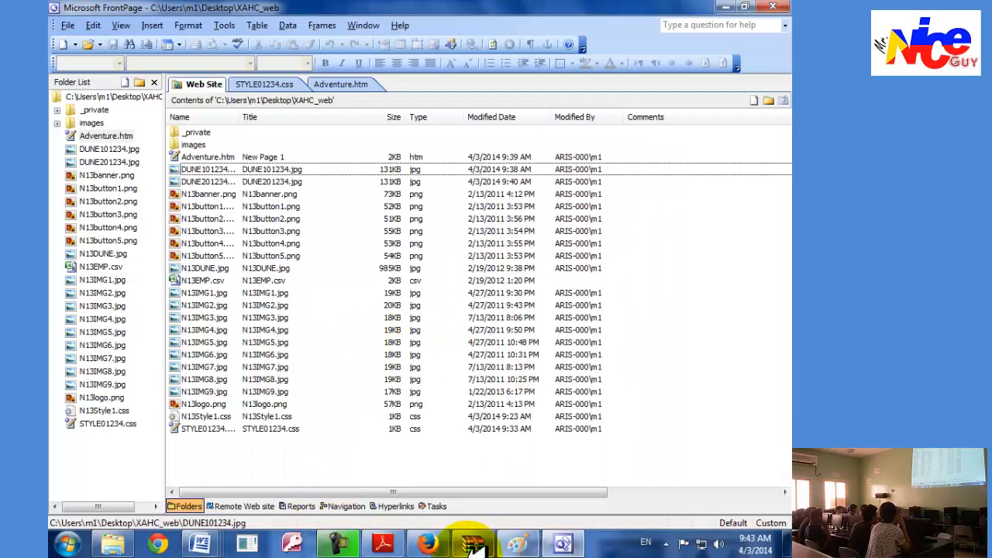
left_click(382, 542)
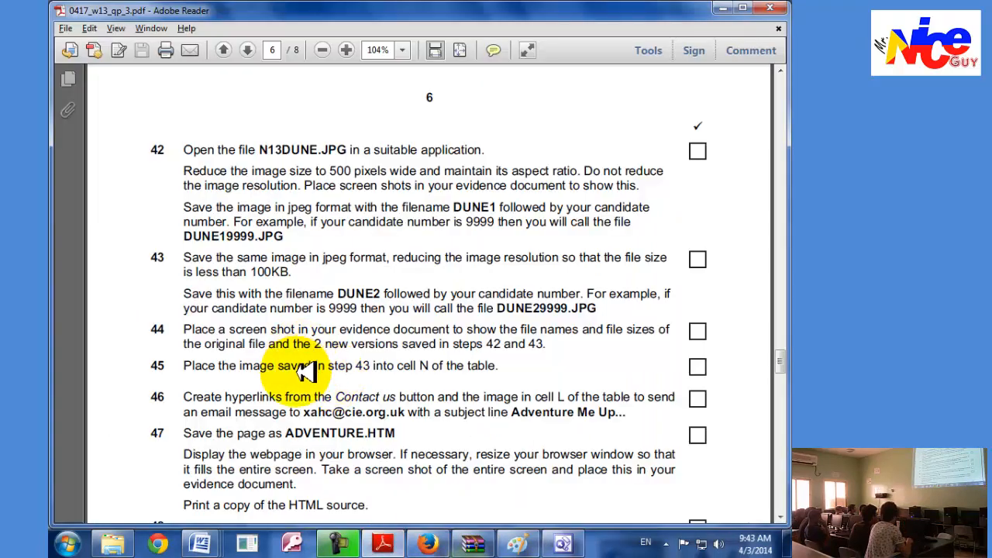
scroll(299, 365, "down", 1)
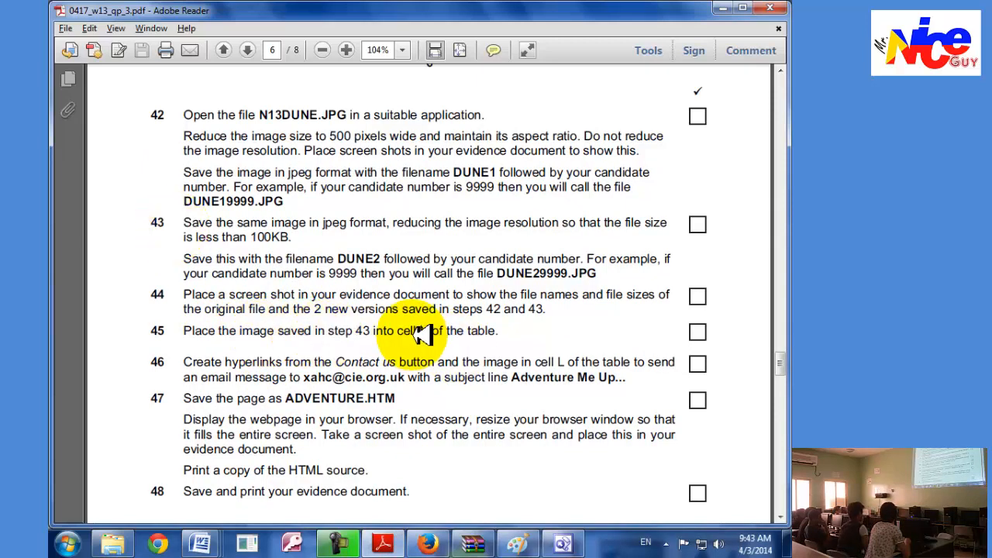
key("alt+Tab")
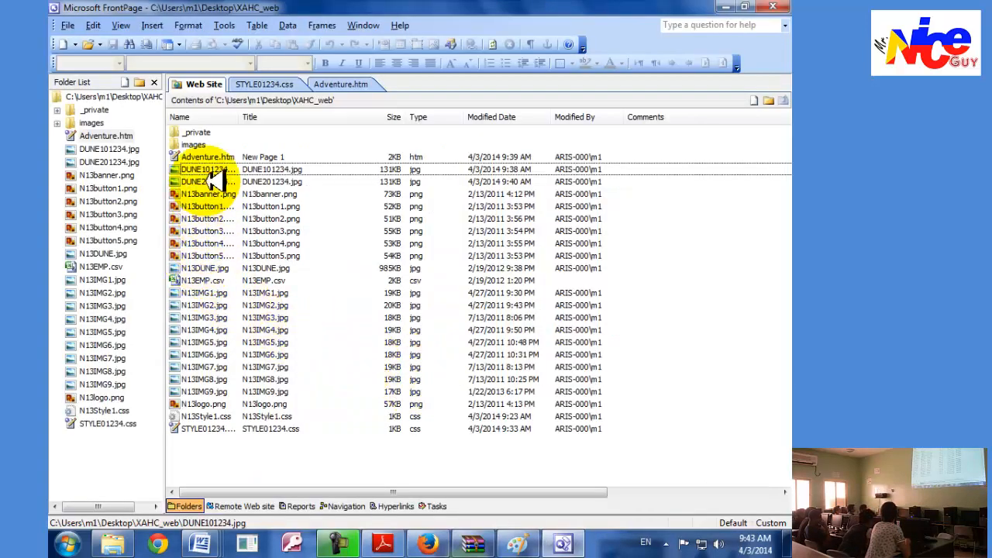
Insert DUNE201234.jpg into the large empty table cell (cell N) of Adventure.htm.
left_click(209, 182)
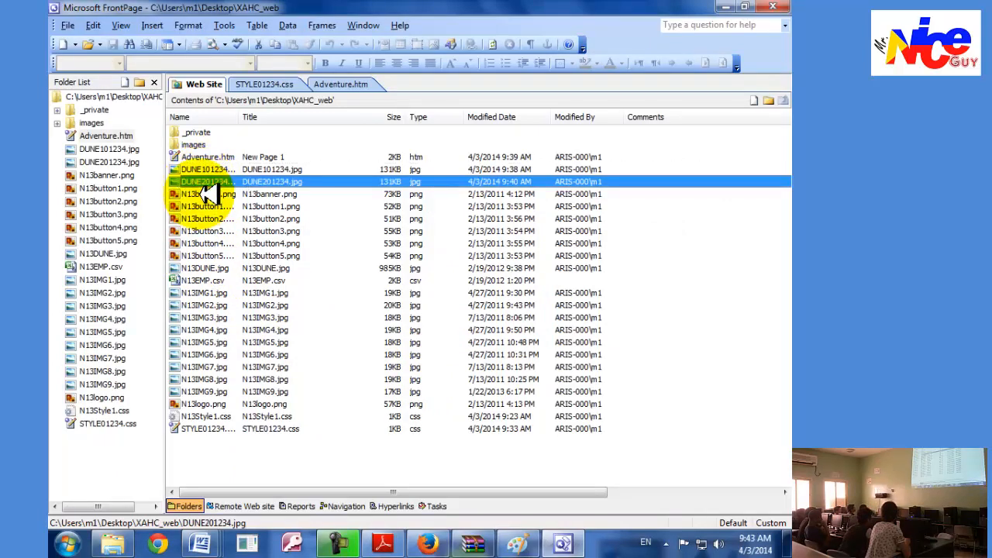
left_click(343, 82)
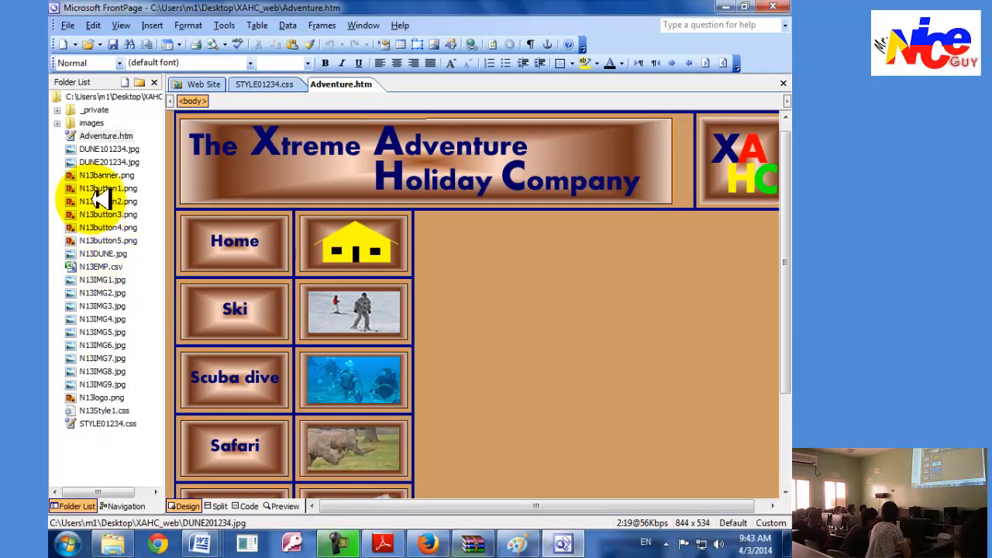
left_click_drag(104, 160, 505, 295)
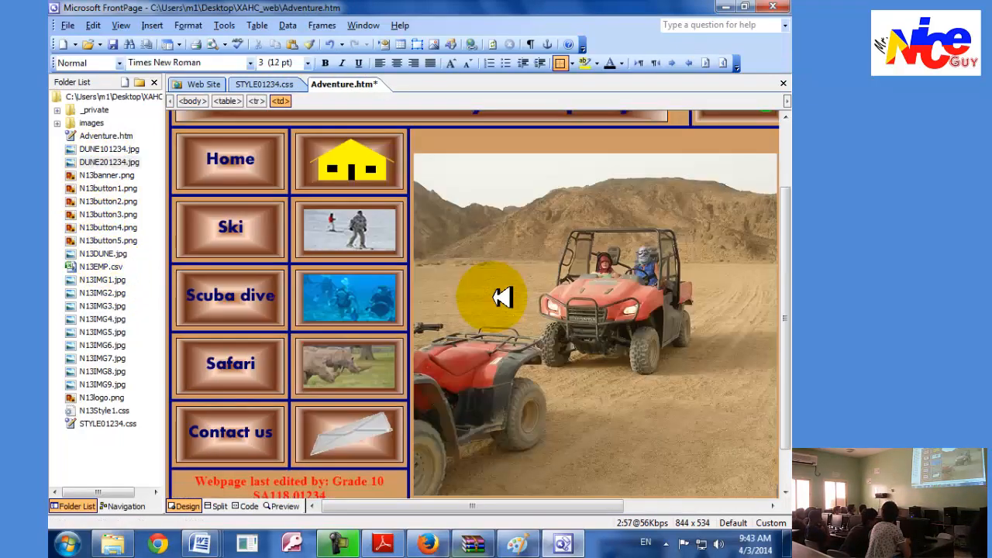
scroll(566, 378, "up", 3)
scroll(567, 379, "down", 3)
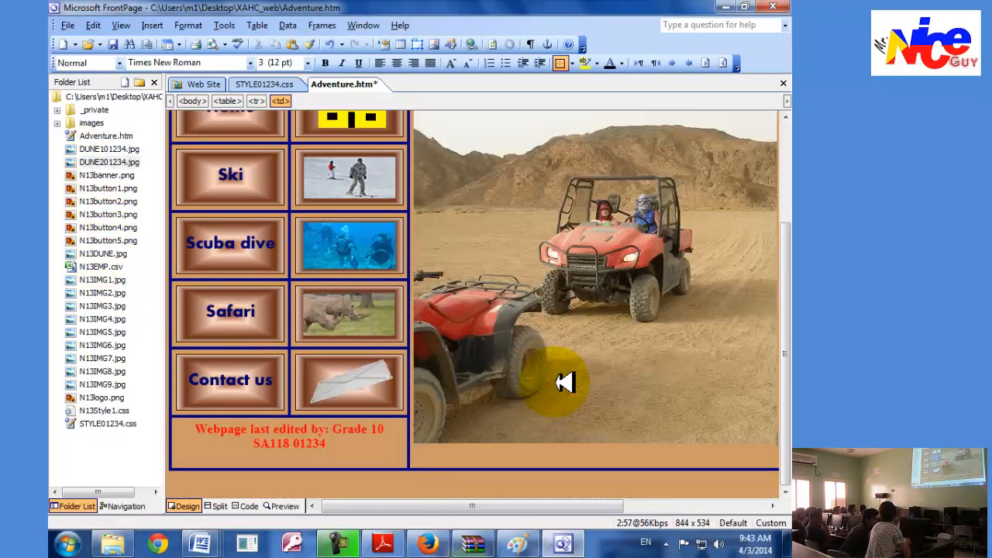
Read tasks 46 to 48 in Adobe Reader and return to the Adventure.htm page in FrontPage.
key("alt+Tab")
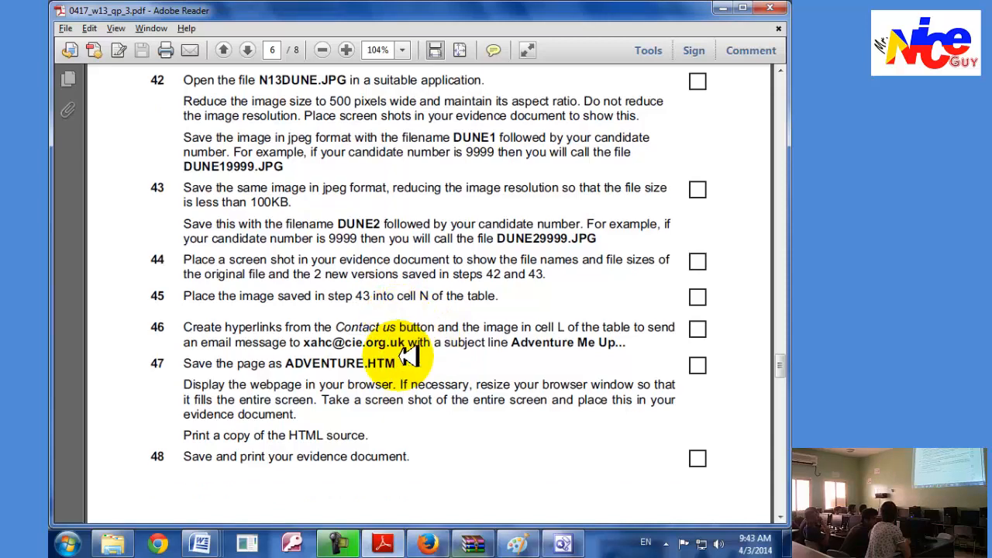
scroll(403, 352, "down", 3)
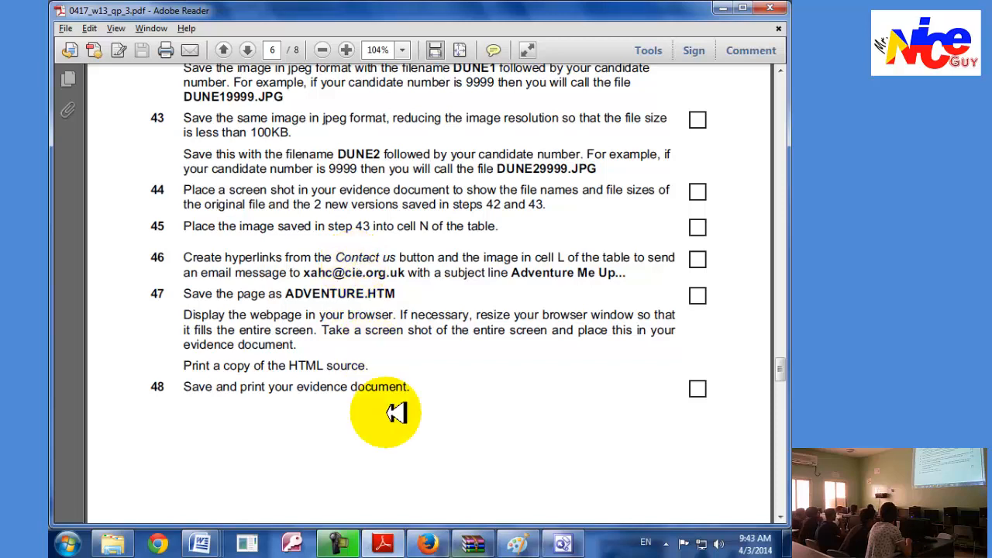
key("alt+Tab")
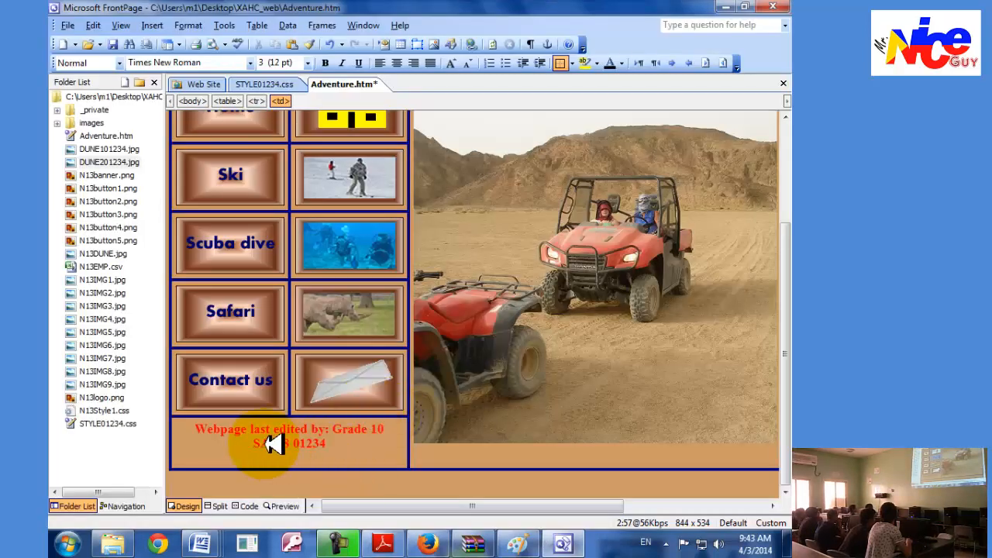
scroll(380, 480, "up", 3)
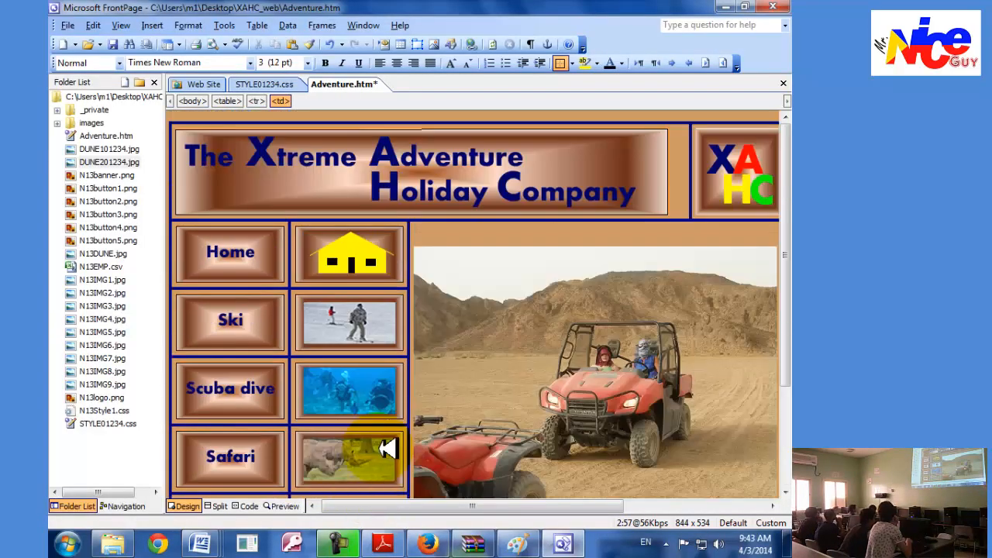
Start an e-mail hyperlink on the Contact us button and enter the recipient's e-mail address given in task 46.
scroll(384, 457, "down", 3)
key("alt+Tab")
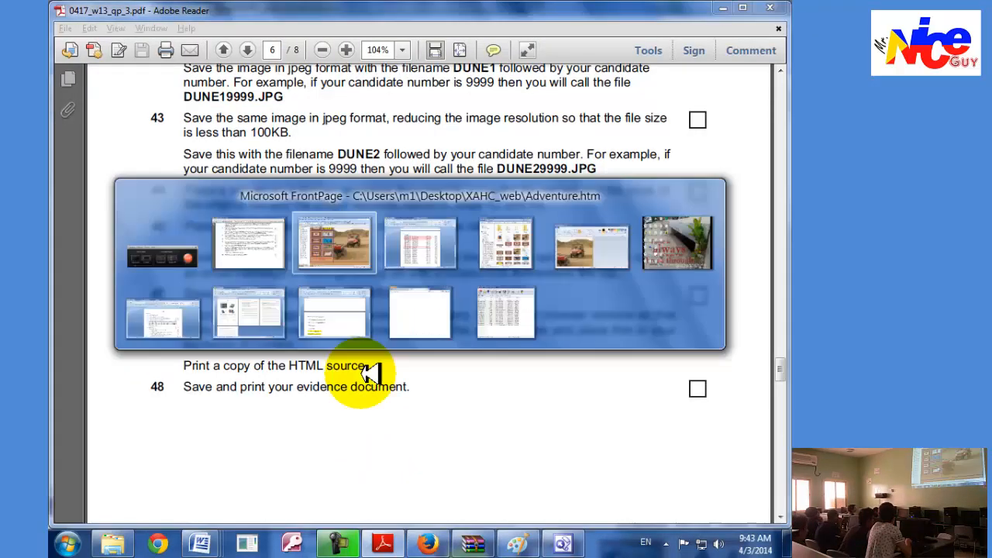
key("alt+Tab")
right_click(256, 378)
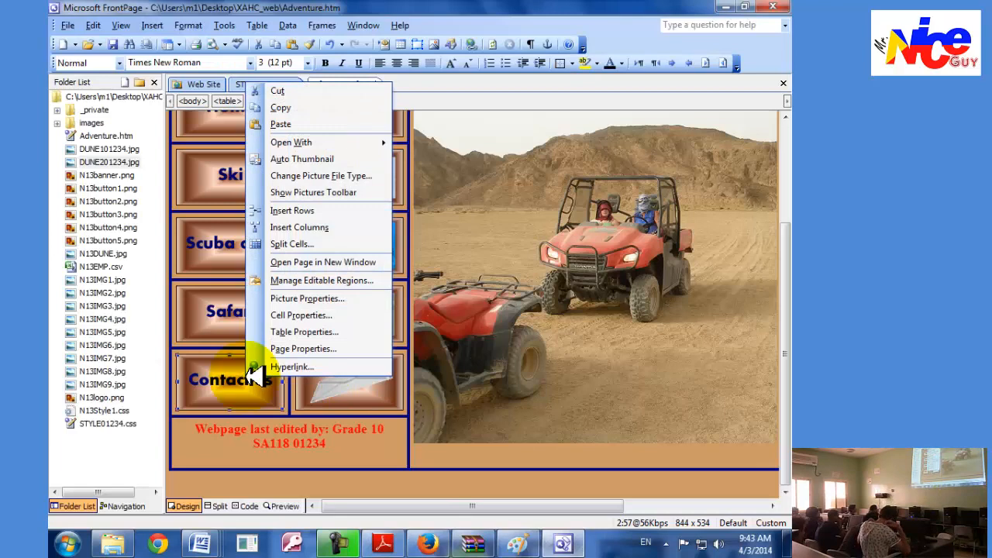
left_click(291, 367)
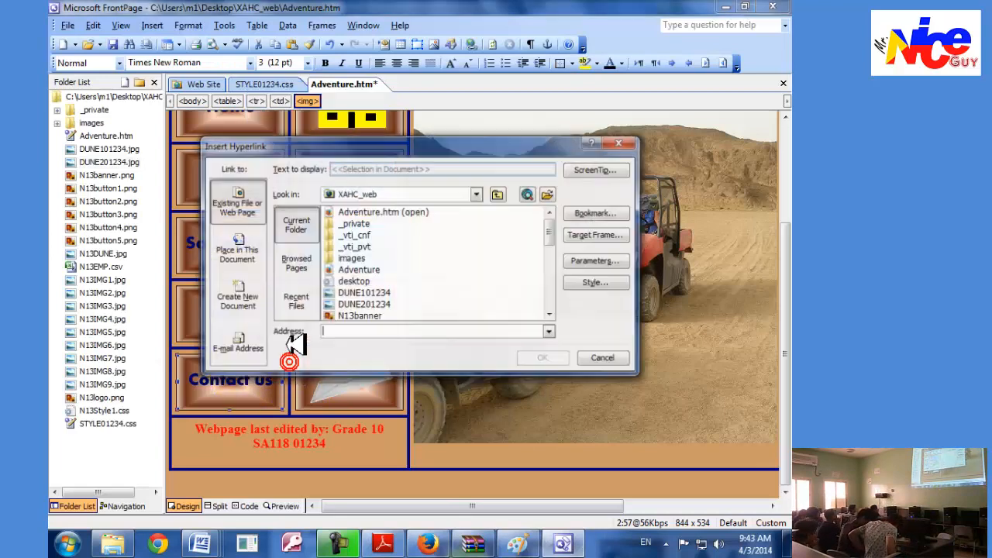
left_click_drag(302, 144, 487, 214)
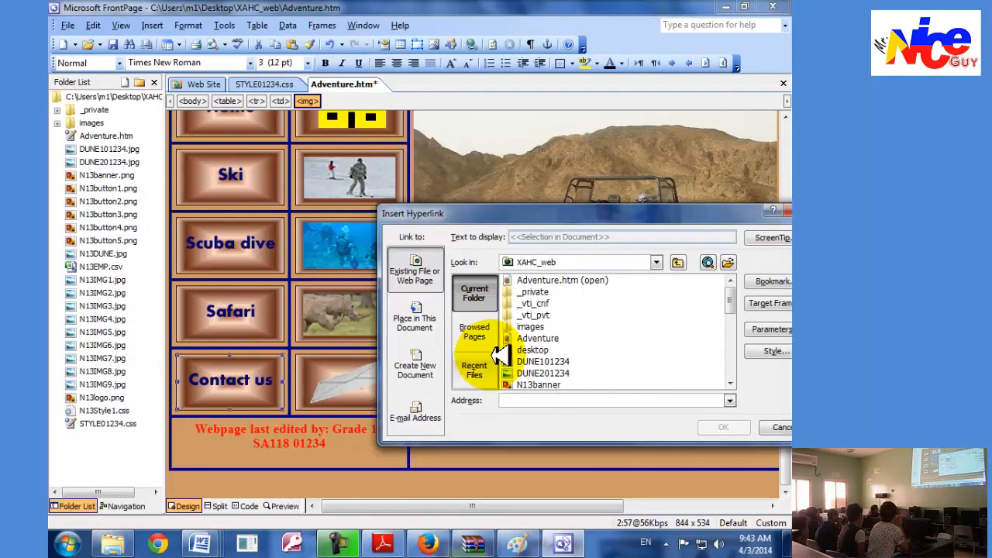
left_click(383, 542)
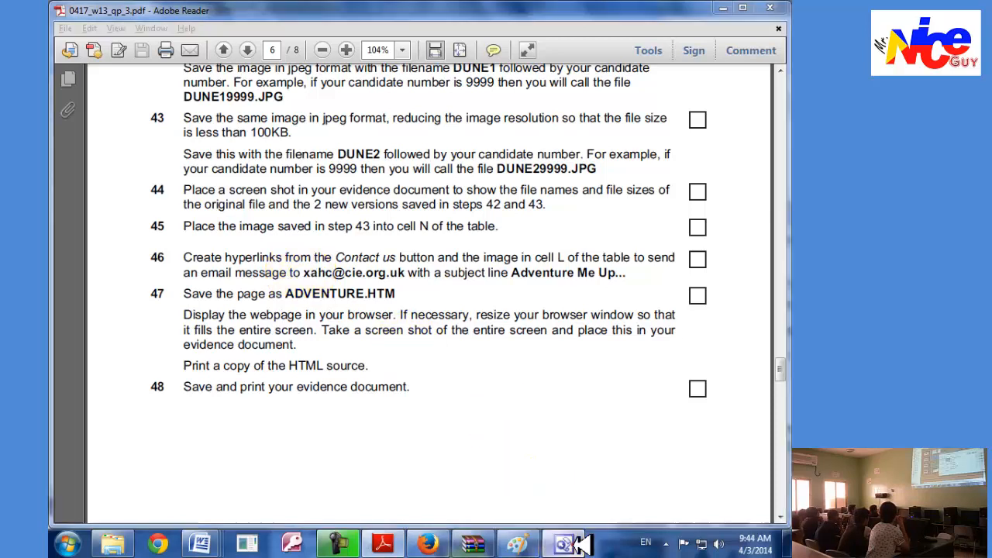
left_click(563, 543)
left_click(415, 410)
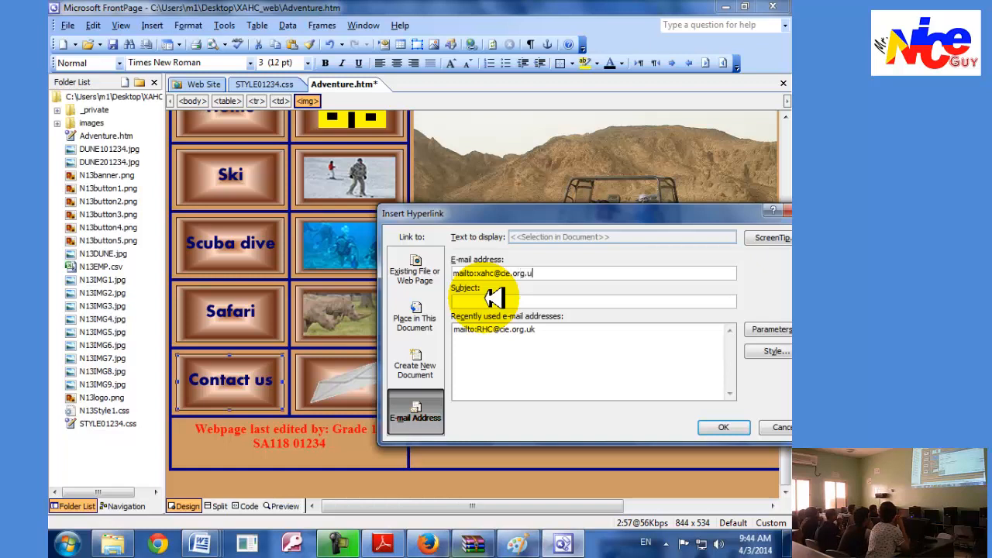
Check task 46 in Adobe Reader, set the Contact us link's subject to "Adventure Me Up..." in FrontPage and apply it.
left_click(384, 543)
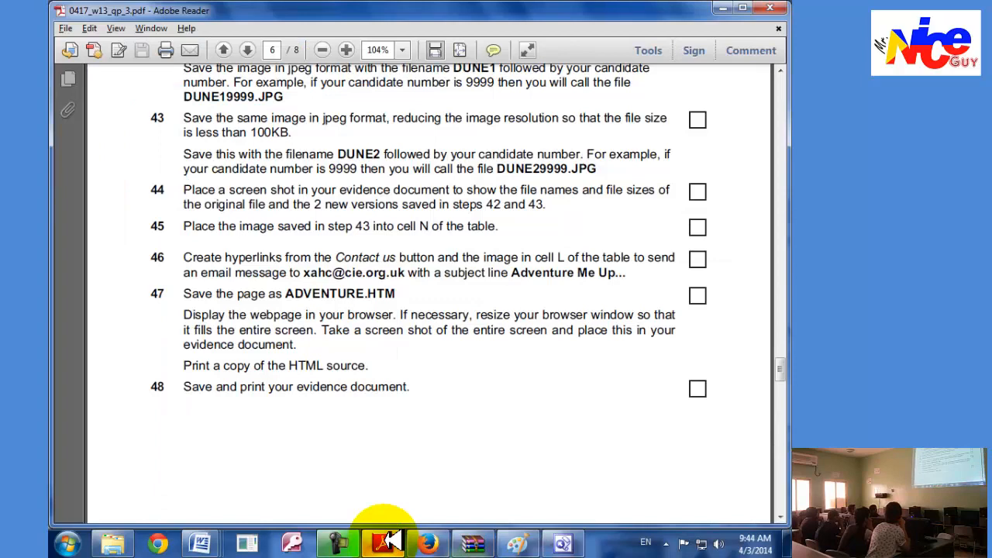
left_click(387, 543)
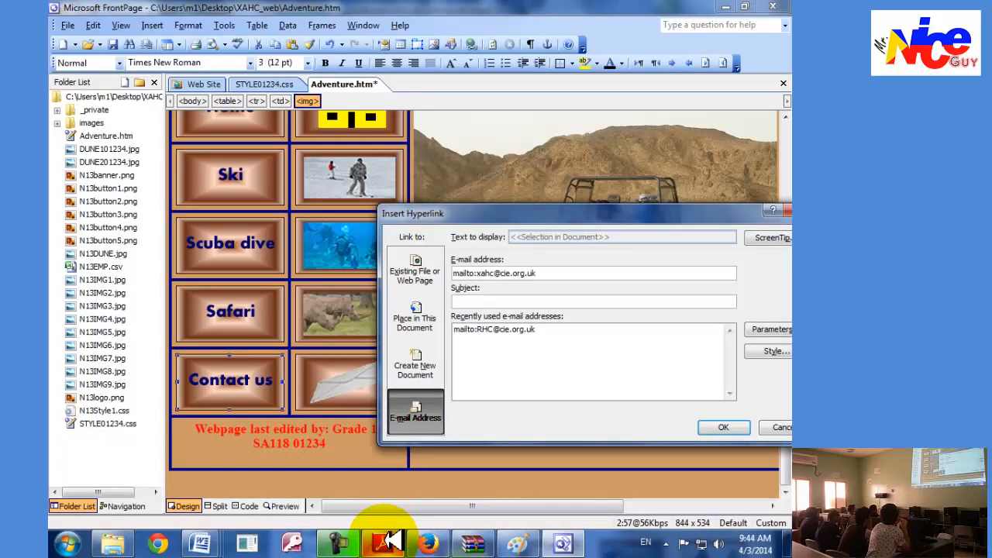
left_click(388, 543)
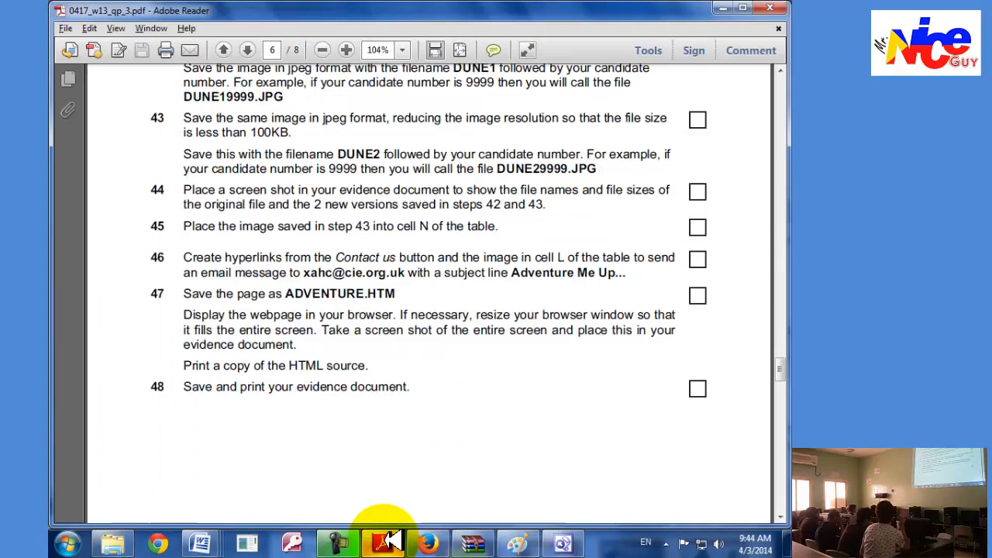
left_click(388, 542)
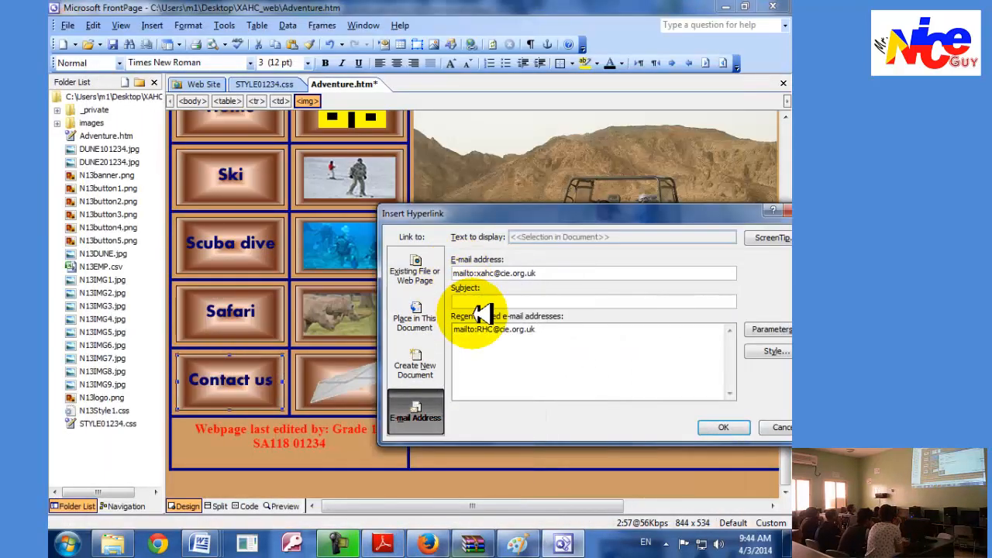
left_click(482, 300)
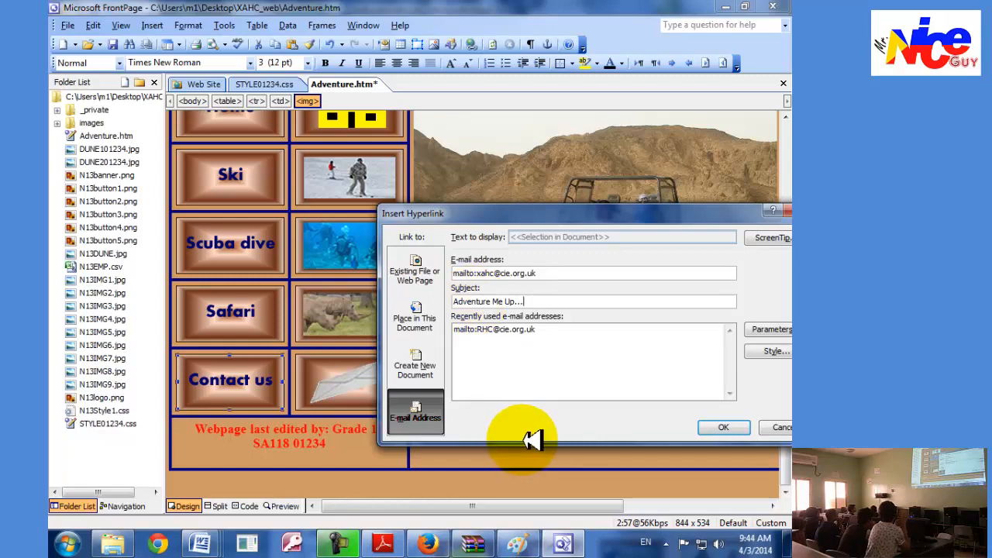
left_click(369, 546)
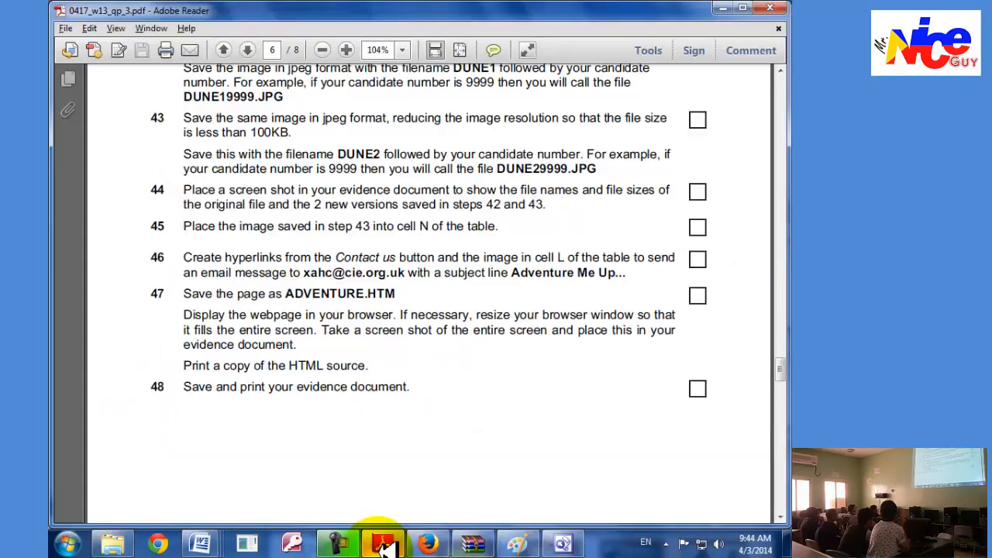
left_click(556, 543)
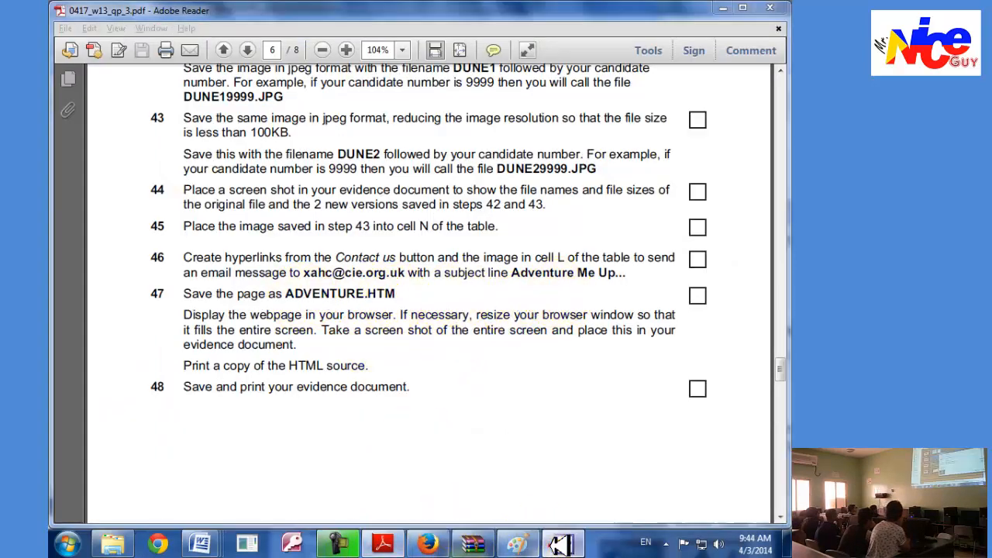
left_click(710, 427)
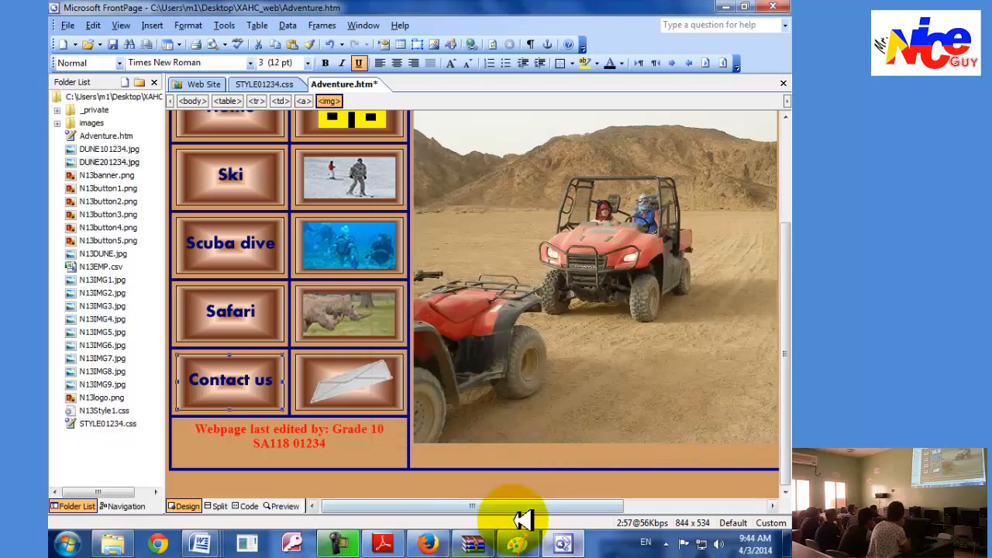
Hyperlink the envelope image beside Contact us (cell L) to the same e-mail address and subject, reusing the recently used e-mail entry.
left_click(382, 544)
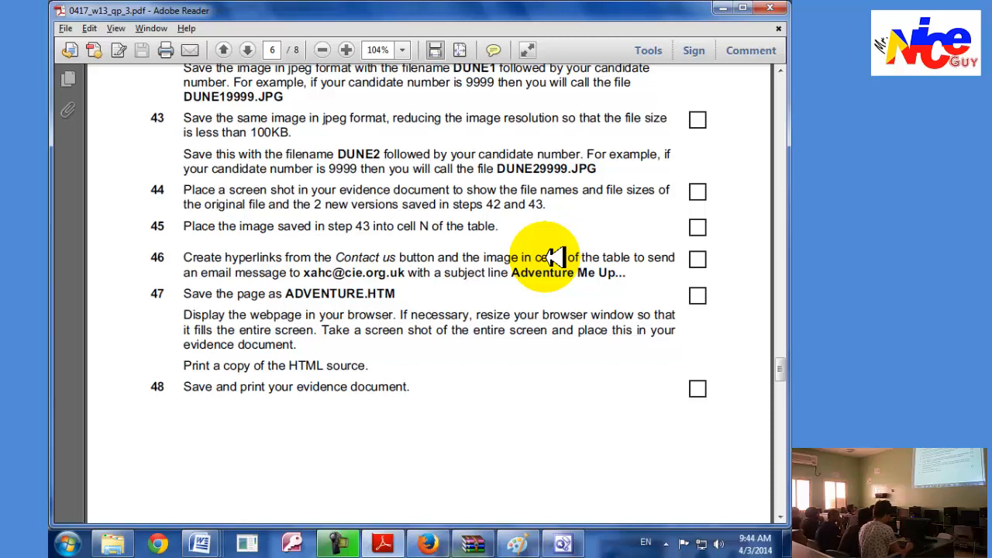
left_click(563, 544)
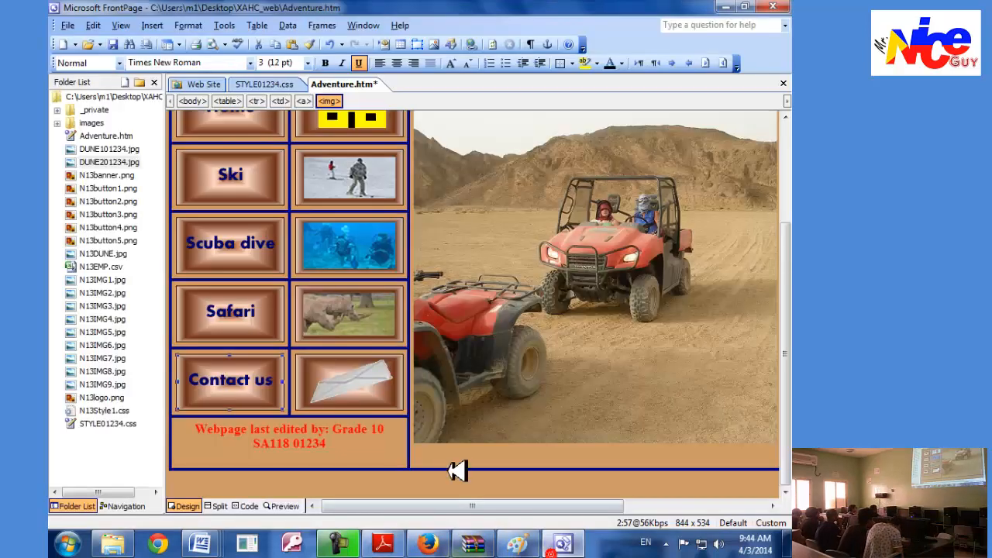
right_click(355, 381)
left_click(375, 371)
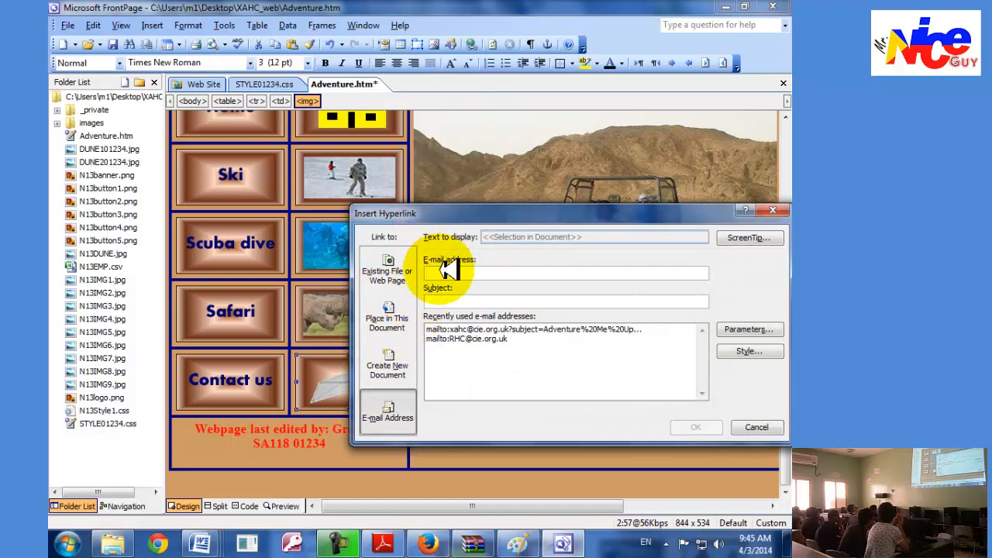
left_click(463, 329)
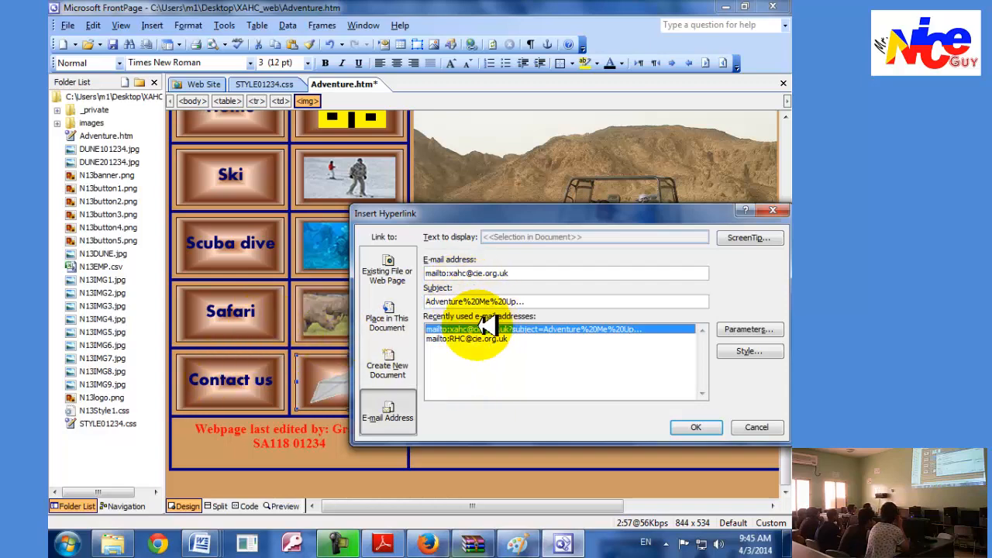
left_click(694, 429)
Read task 47 in Adobe Reader and save the Adventure.htm page in FrontPage.
key("alt+Tab")
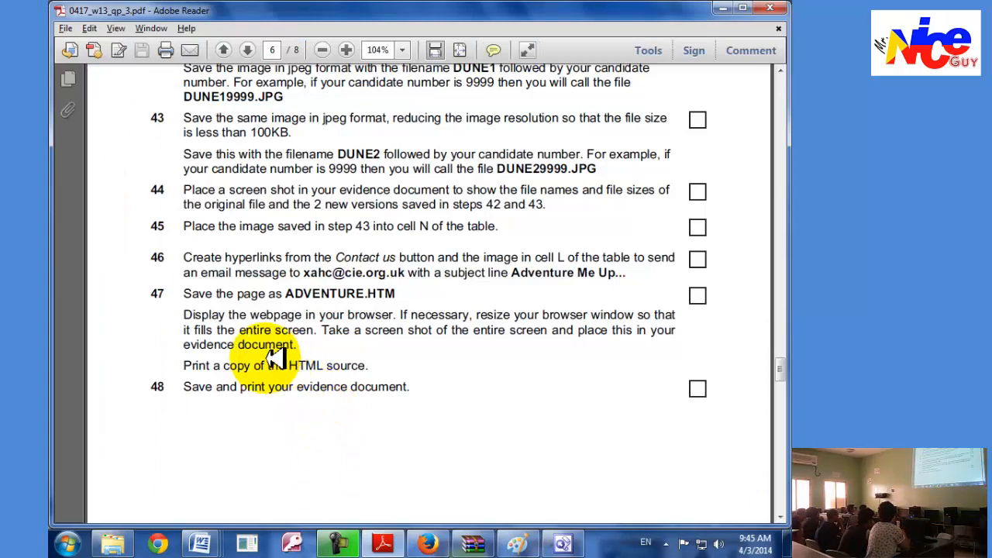
key("alt+Tab")
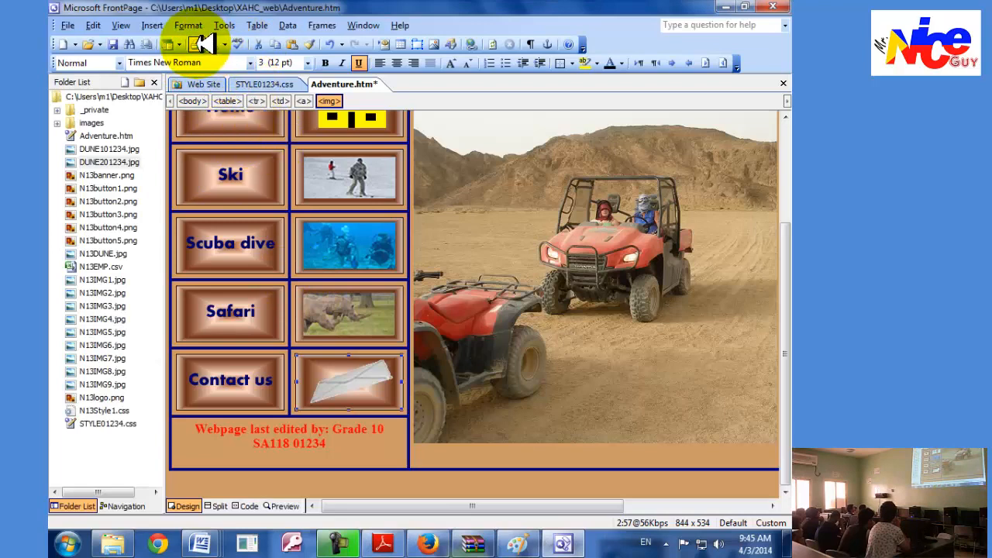
left_click(113, 43)
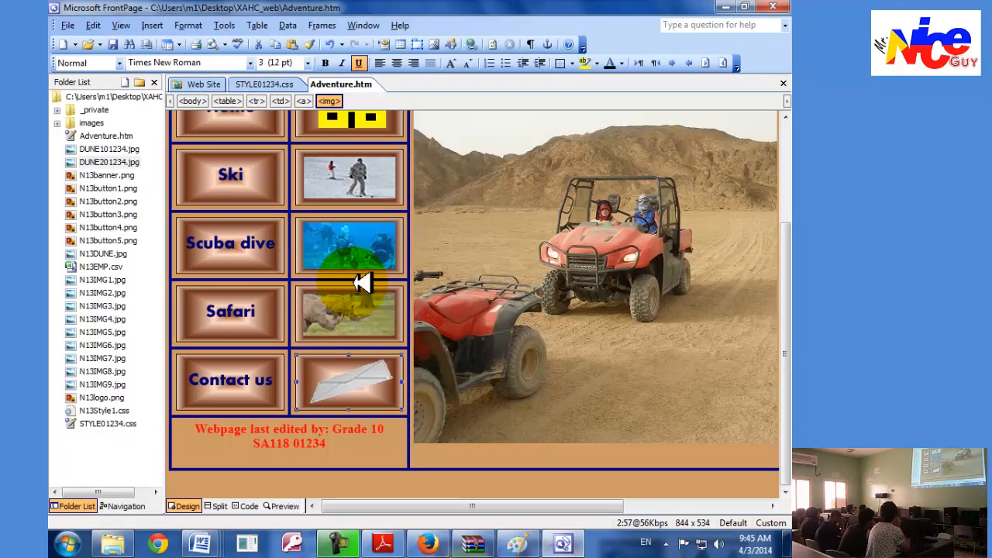
Preview Adventure.htm in Firefox and enlarge the browser window to show more of the page.
key("alt+Tab")
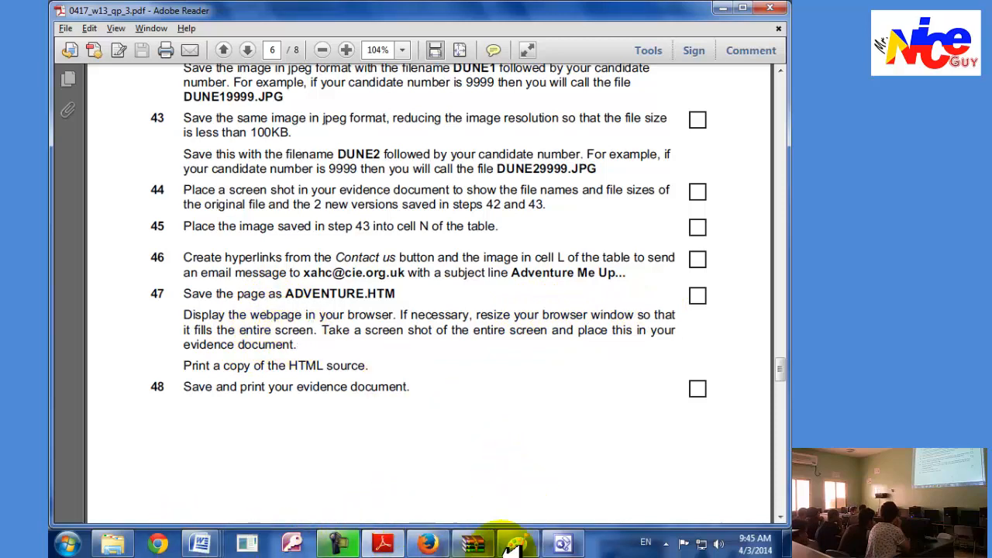
left_click(570, 542)
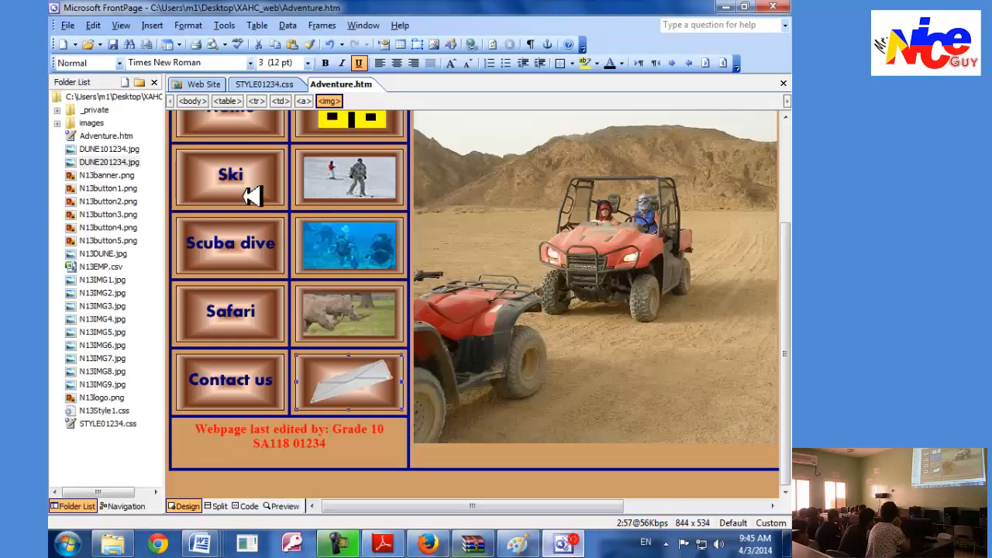
left_click(220, 43)
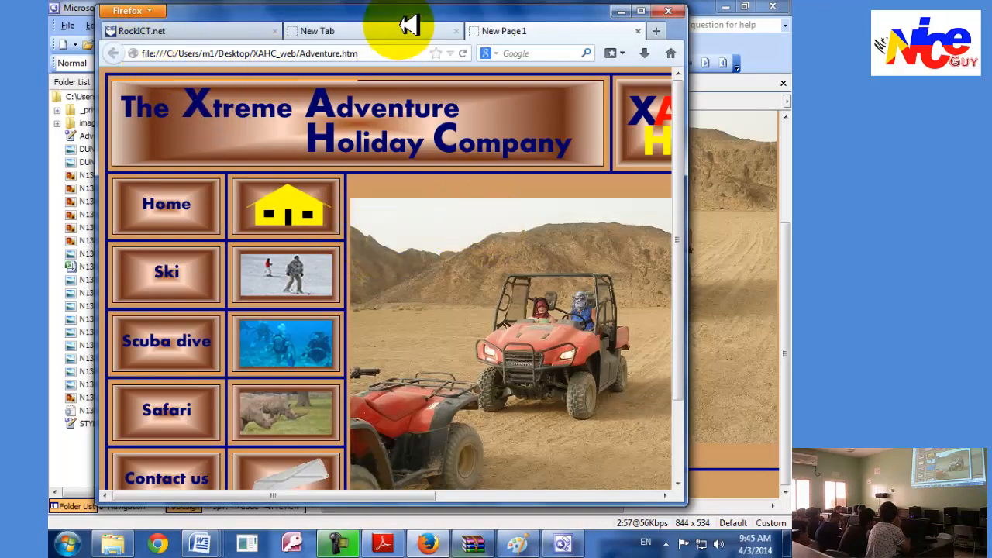
left_click_drag(405, 16, 390, 13)
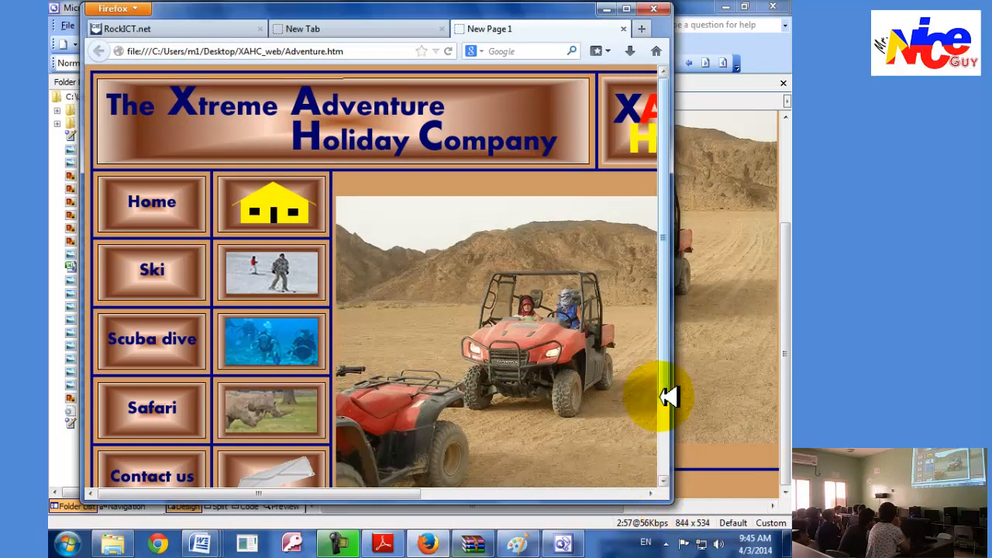
left_click_drag(680, 416, 791, 449)
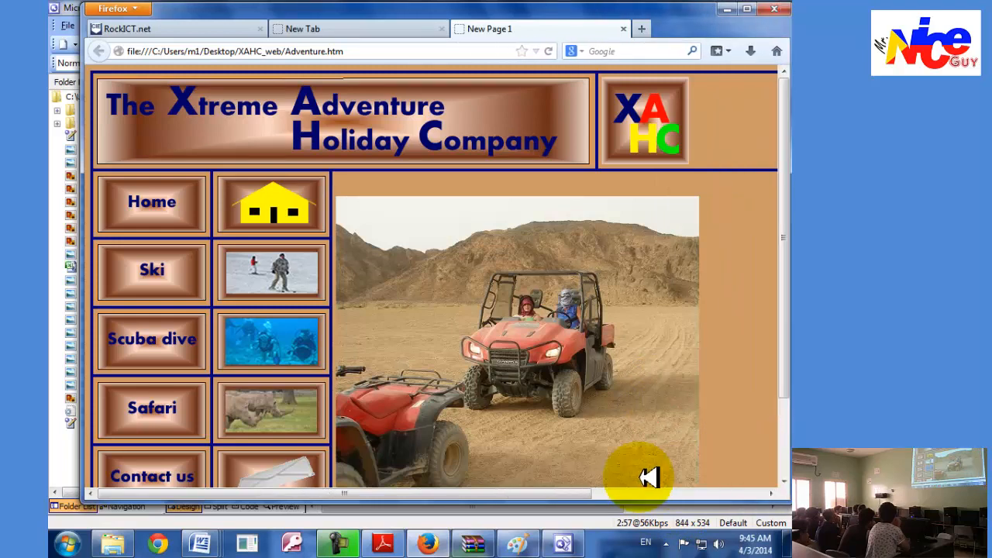
Zoom the Adventure.htm page out in Firefox and shrink the browser window so it closely frames the whole table.
key("ctrl+minus")
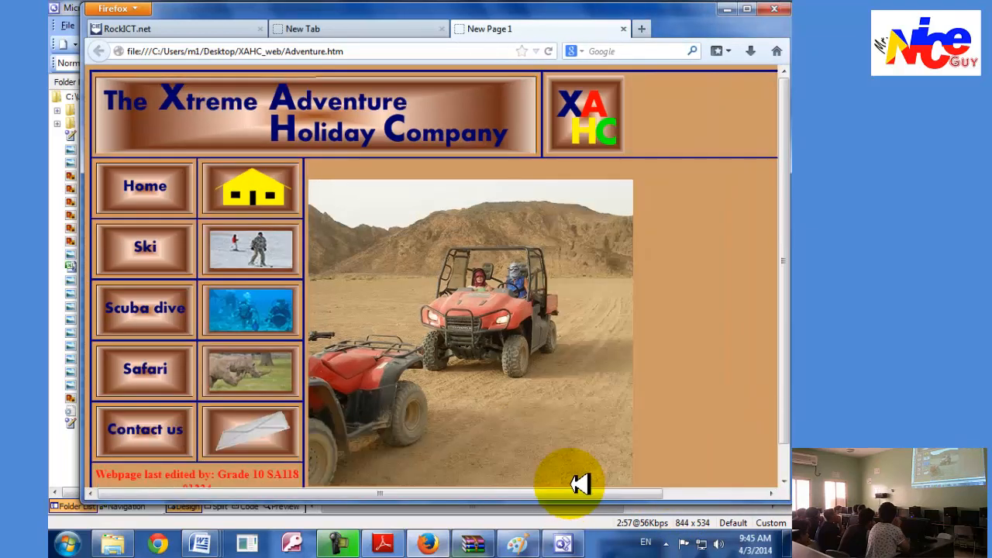
key("ctrl+minus")
key("ctrl+minus")
key("ctrl+plus")
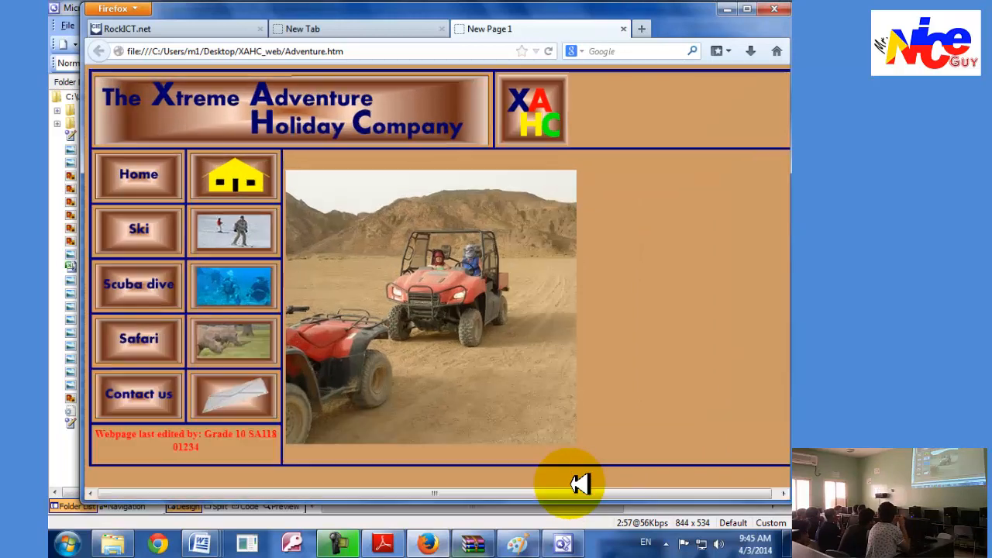
key("ctrl+minus")
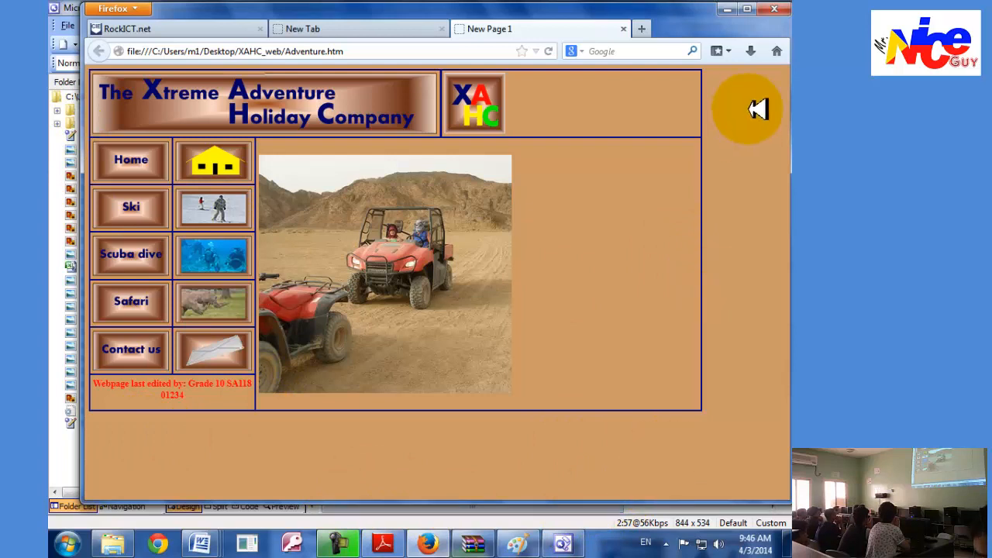
key("ctrl+minus")
key("ctrl+plus")
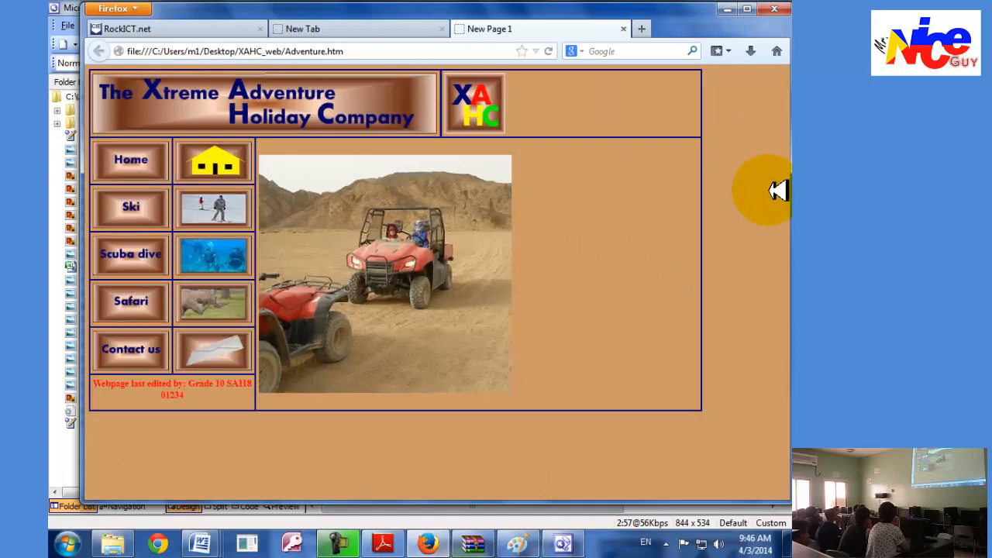
key("ctrl+plus")
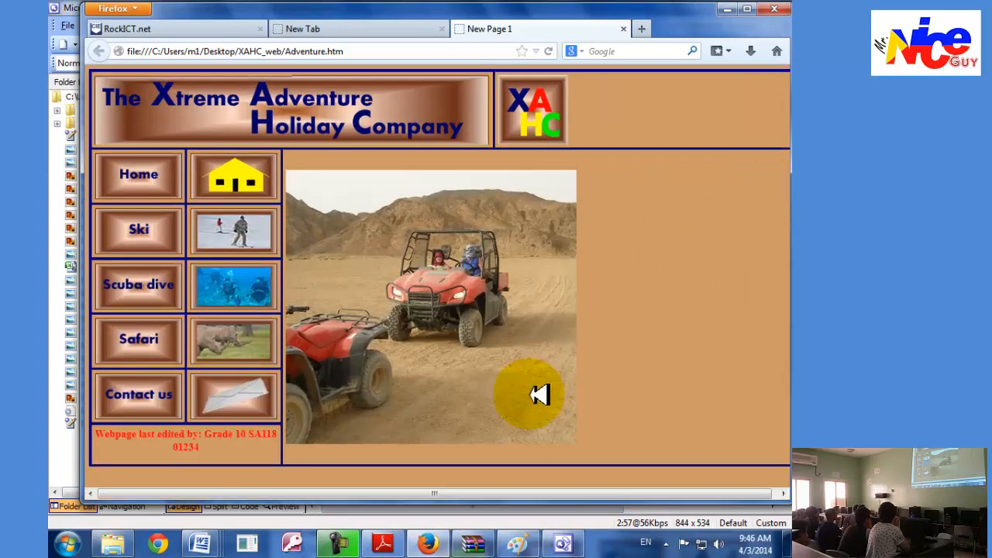
key("ctrl+minus")
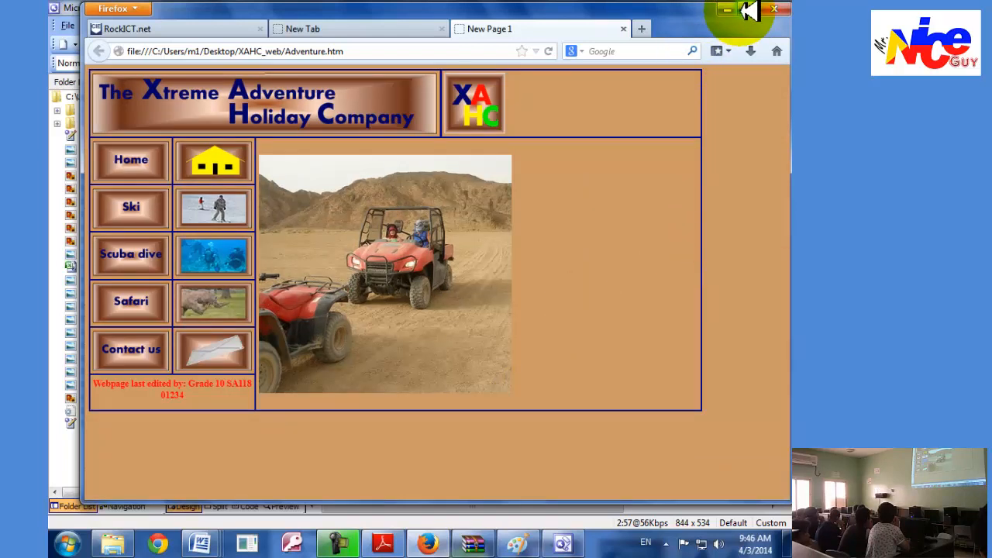
left_click_drag(784, 126, 717, 137)
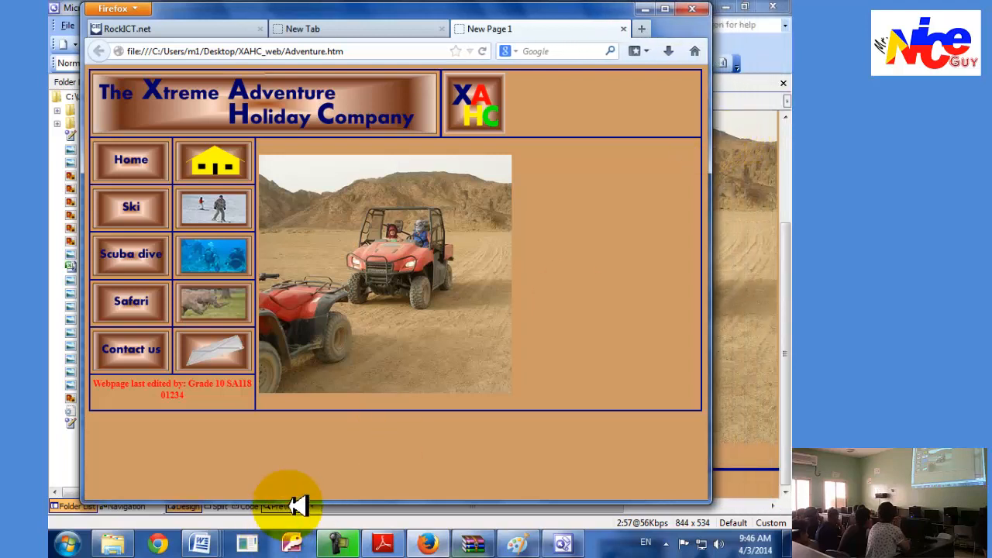
left_click_drag(306, 463, 316, 421)
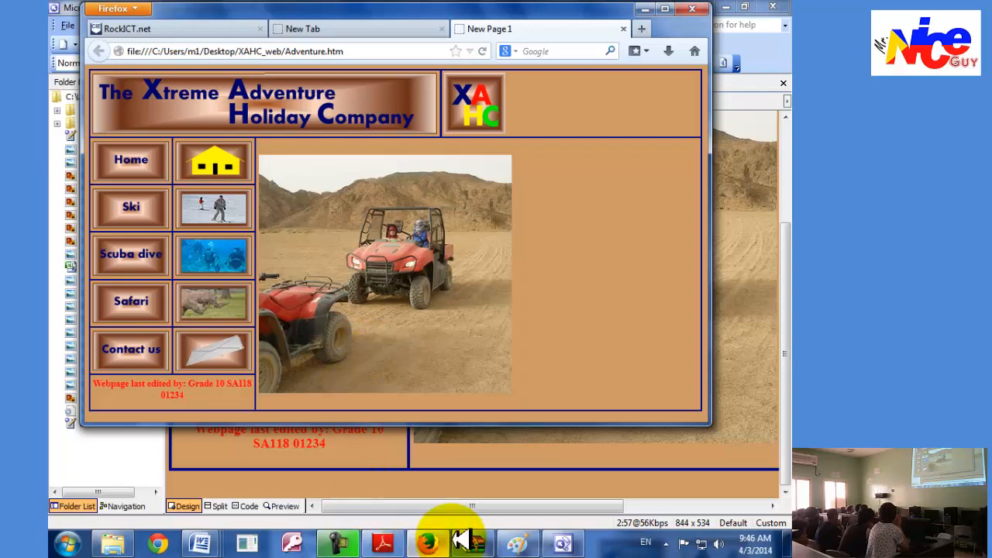
Switch to the N3Evidence01234 document in Word and paste the captured screenshot of the browser below the file list.
left_click(203, 543)
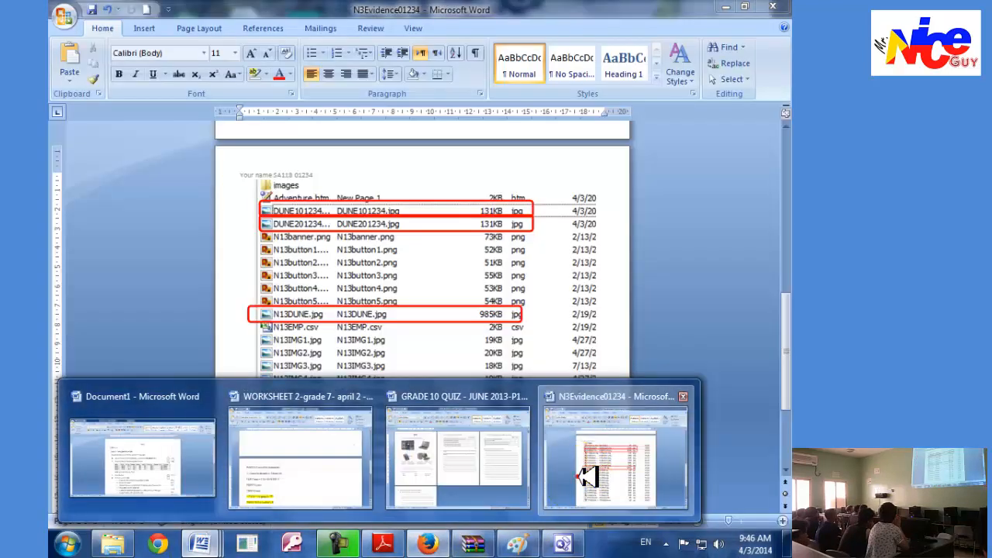
left_click(587, 473)
scroll(600, 454, "down", 3)
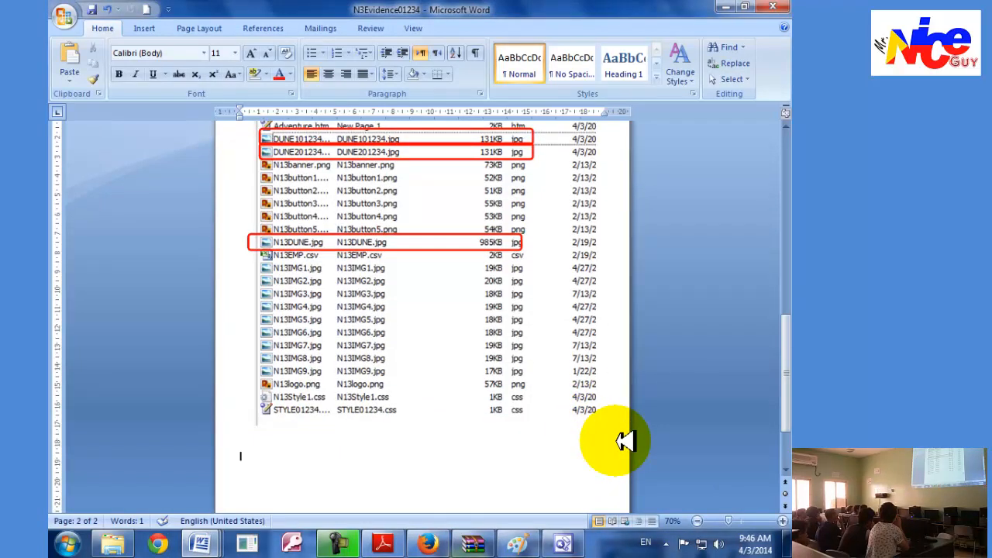
key("ctrl+v")
left_click(476, 343)
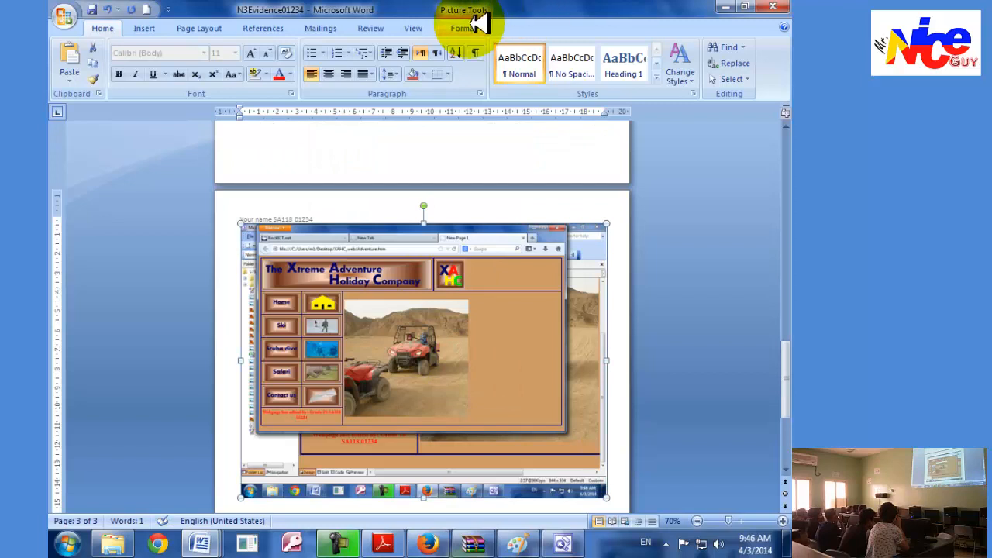
Crop the pasted screenshot to the Firefox window and enlarge it to about 12.74 cm high by 18.9 cm wide.
left_click(475, 26)
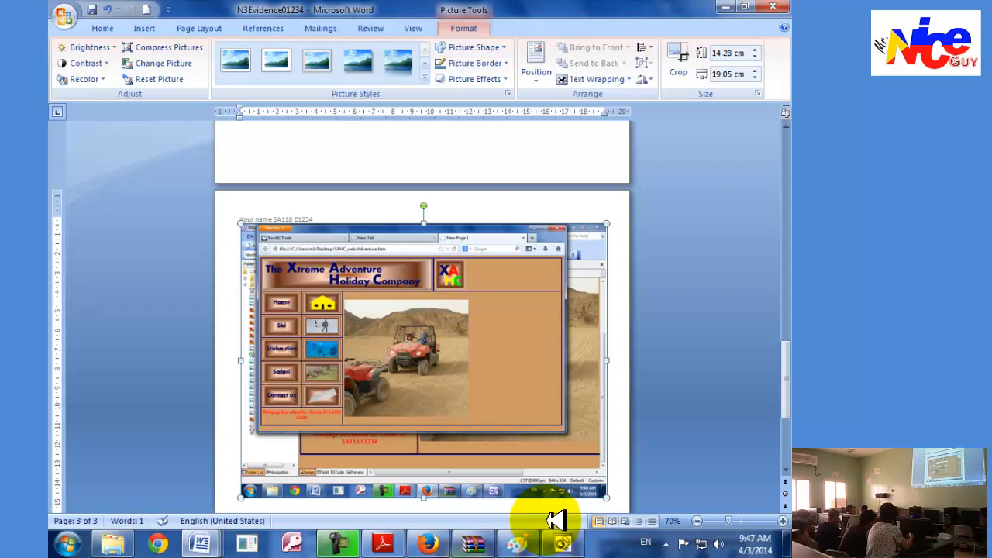
left_click(680, 54)
left_click_drag(607, 491, 571, 423)
mouse_move(249, 223)
left_mouse_down()
mouse_move(275, 266)
mouse_move(259, 217)
left_mouse_up()
left_click_drag(560, 427, 604, 468)
left_click(616, 425)
left_click(471, 380)
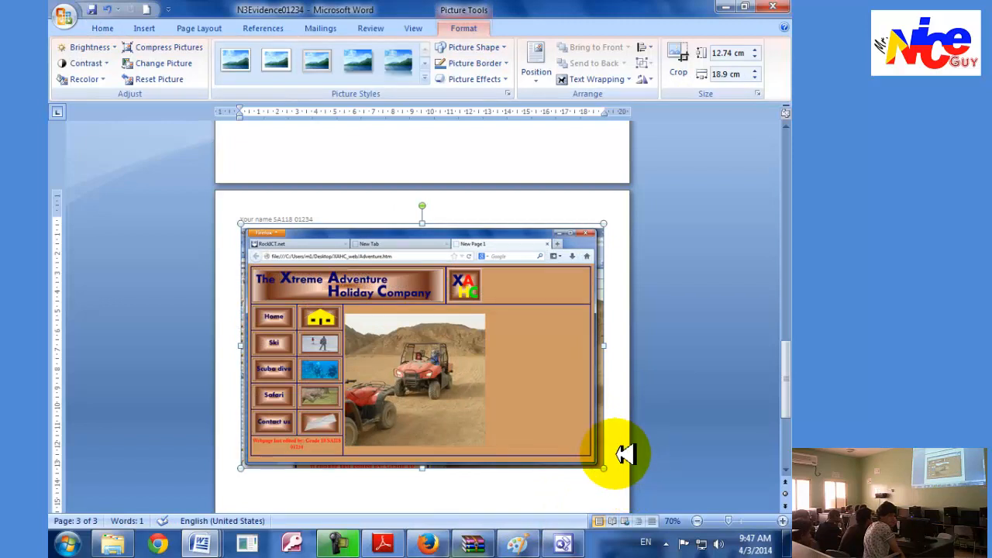
left_click(632, 476)
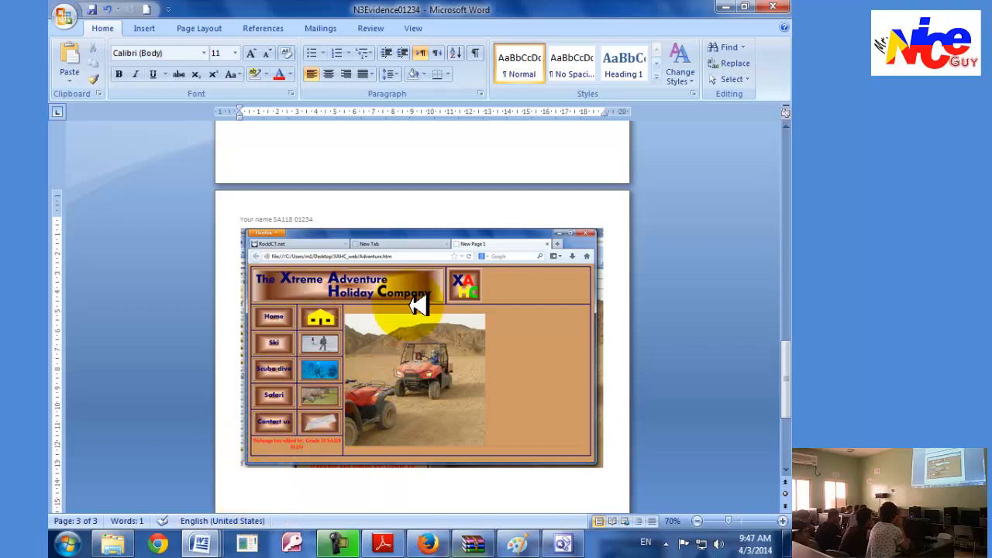
Read tasks 47 and 48 in Adobe Reader and return to the Adventure.htm page in Firefox.
left_click(372, 542)
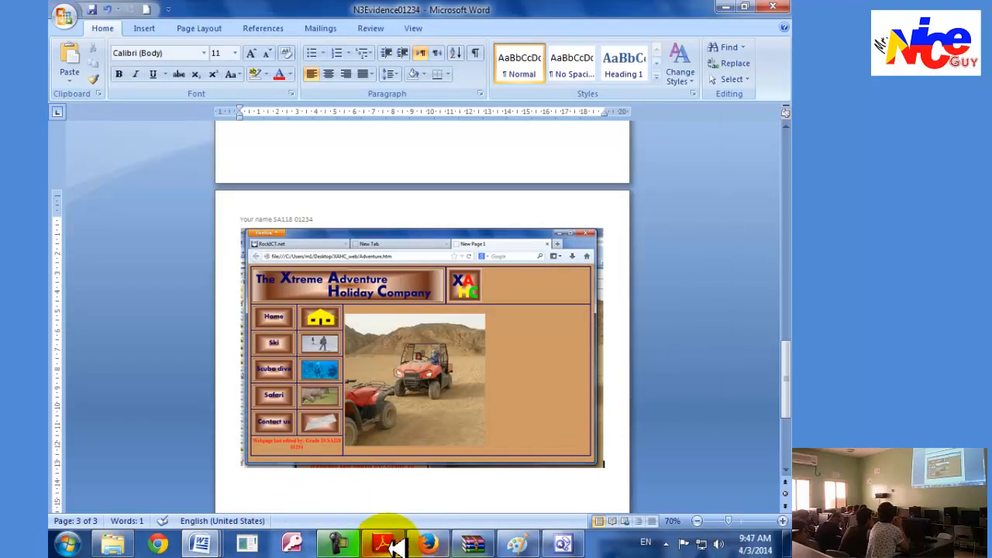
left_click(380, 542)
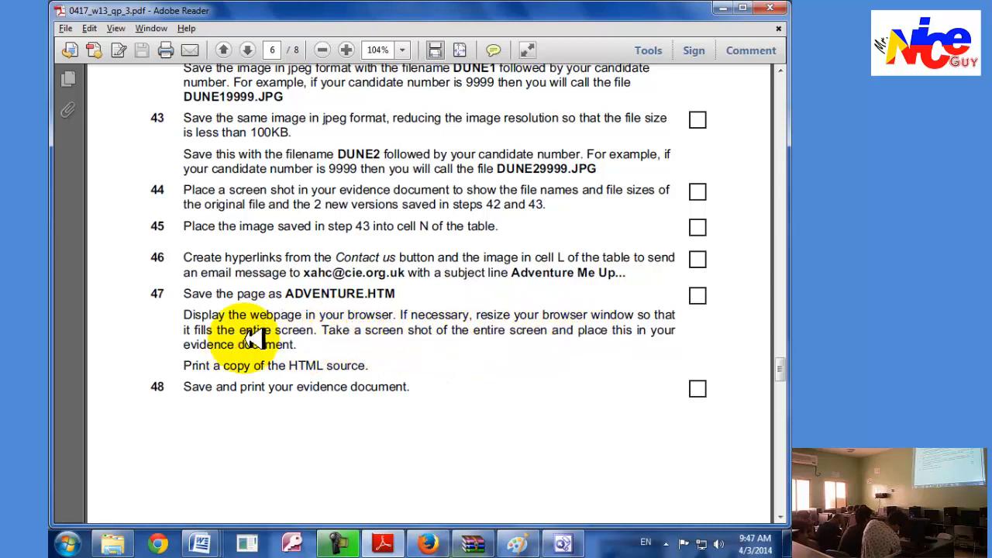
scroll(225, 341, "down", 1)
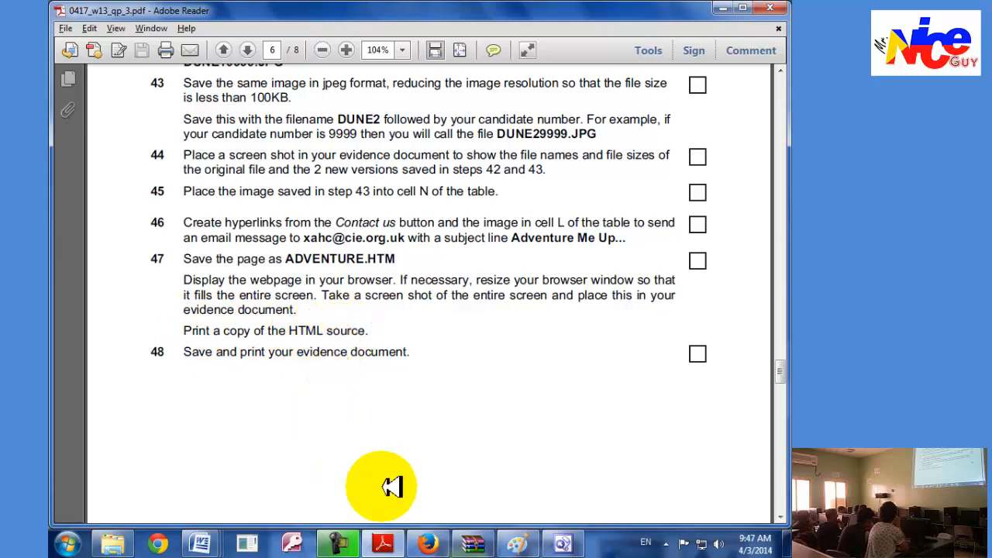
left_click(427, 543)
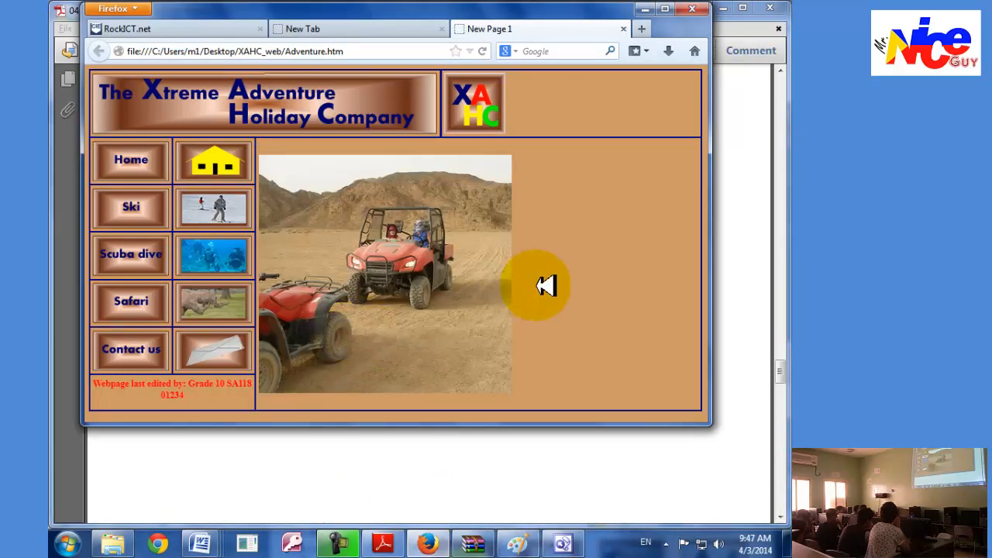
right_click(539, 285)
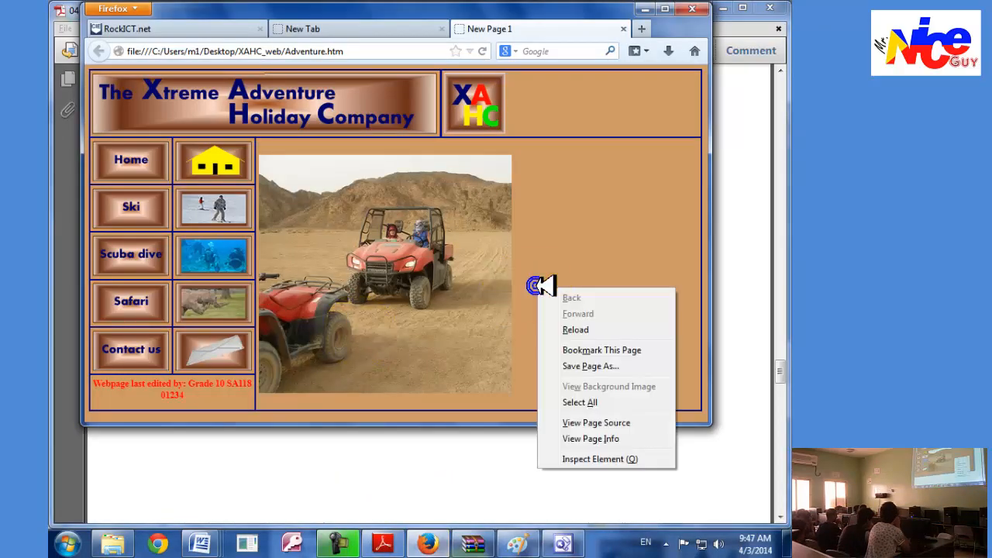
left_click(590, 438)
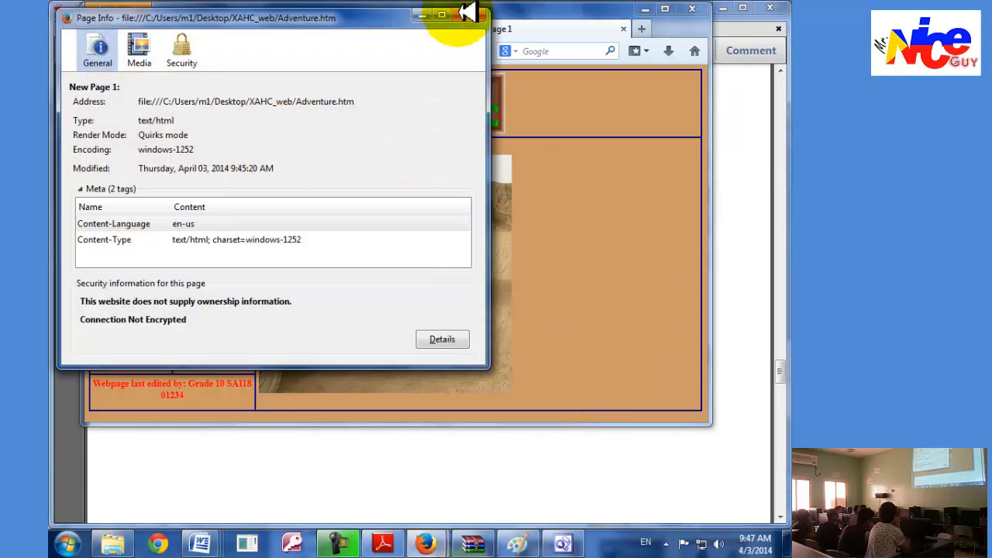
left_click(459, 13)
Open the HTML source of Adventure.htm in Firefox, look over its print preview and close the preview.
right_click(617, 216)
left_click(641, 354)
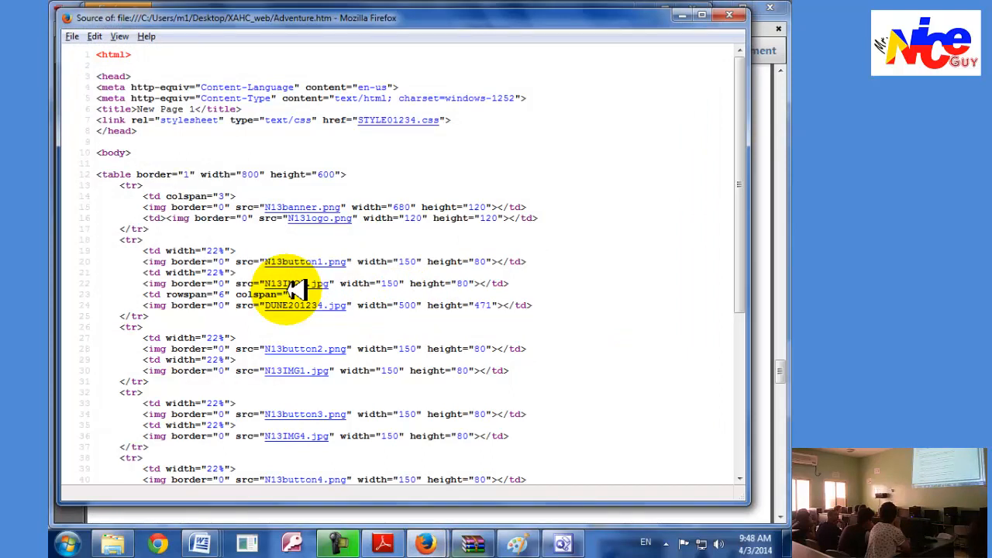
left_click(72, 37)
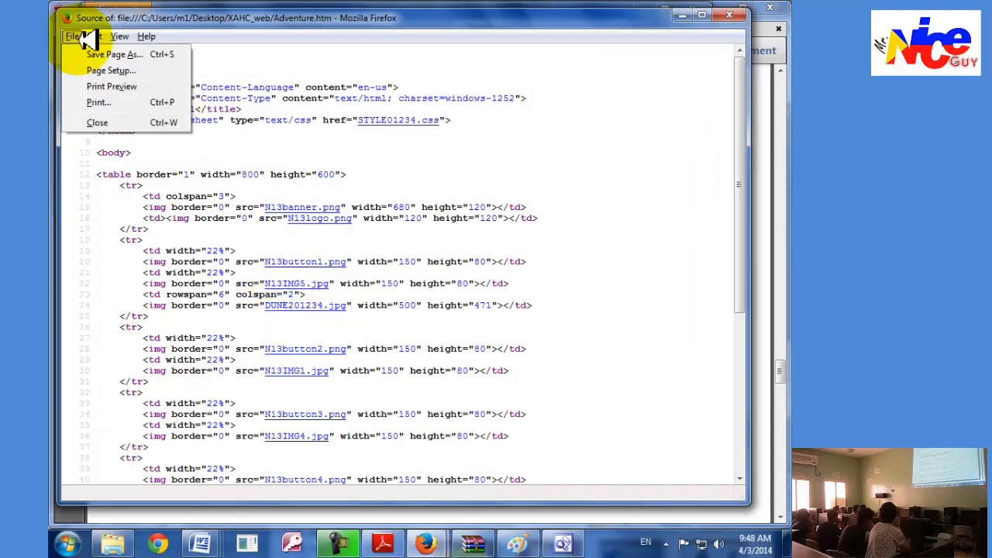
left_click(107, 86)
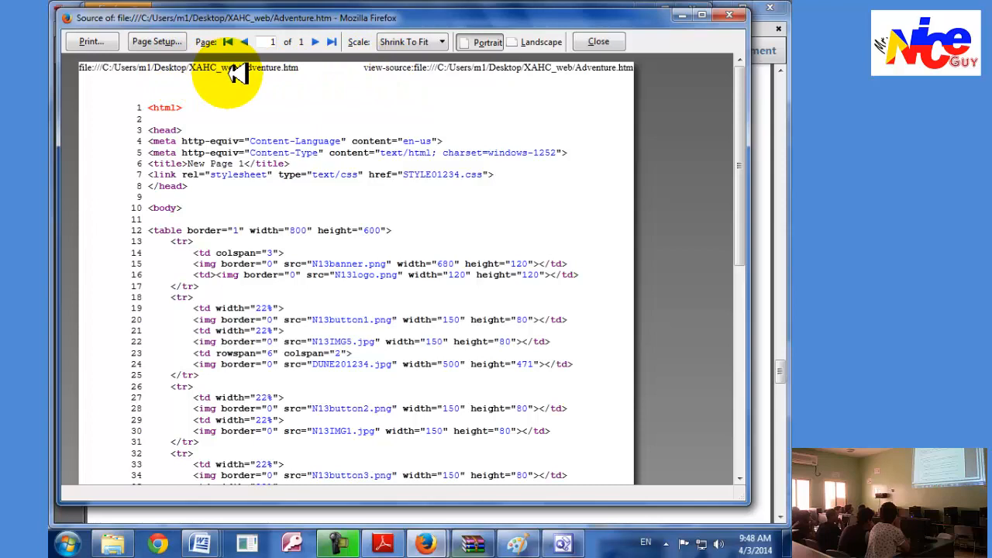
scroll(266, 289, "down", 9)
scroll(266, 289, "up", 8)
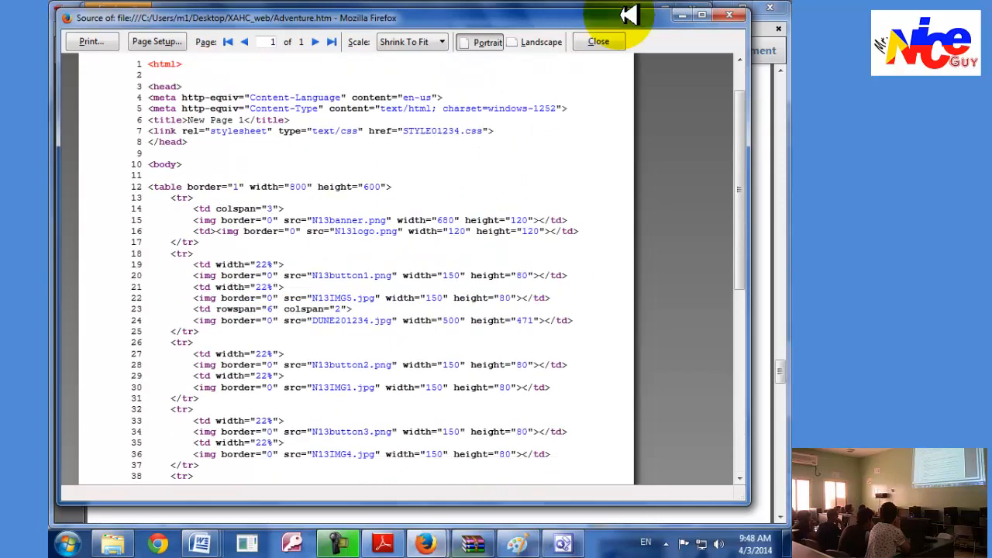
left_click(729, 15)
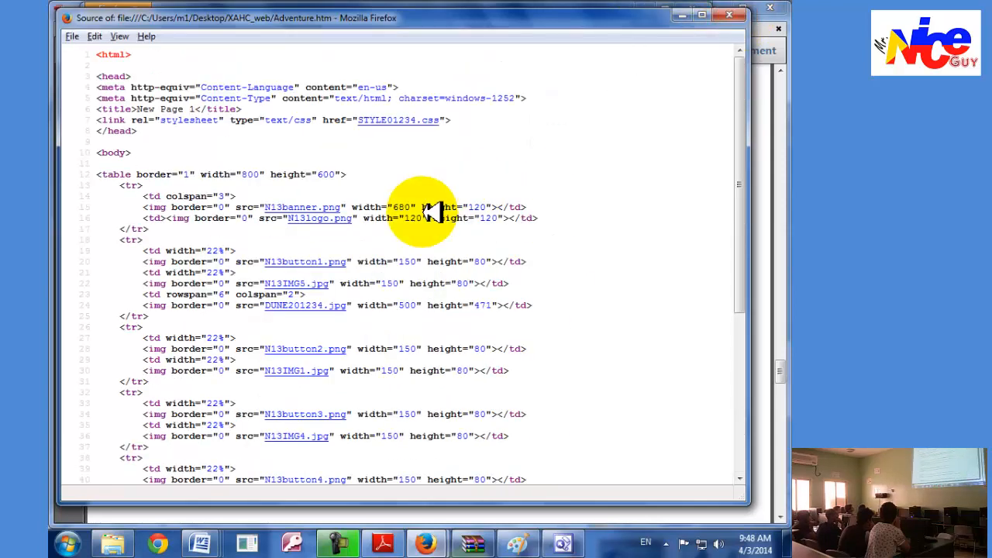
Copy the entire HTML source of Adventure.htm and create a new blank document in Word.
left_click(431, 212)
key("ctrl+a")
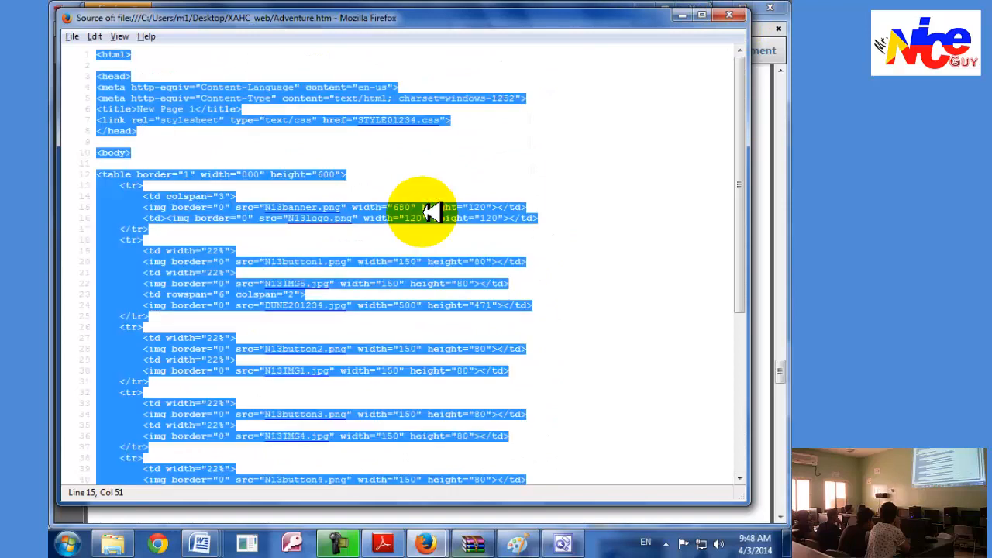
left_click(200, 542)
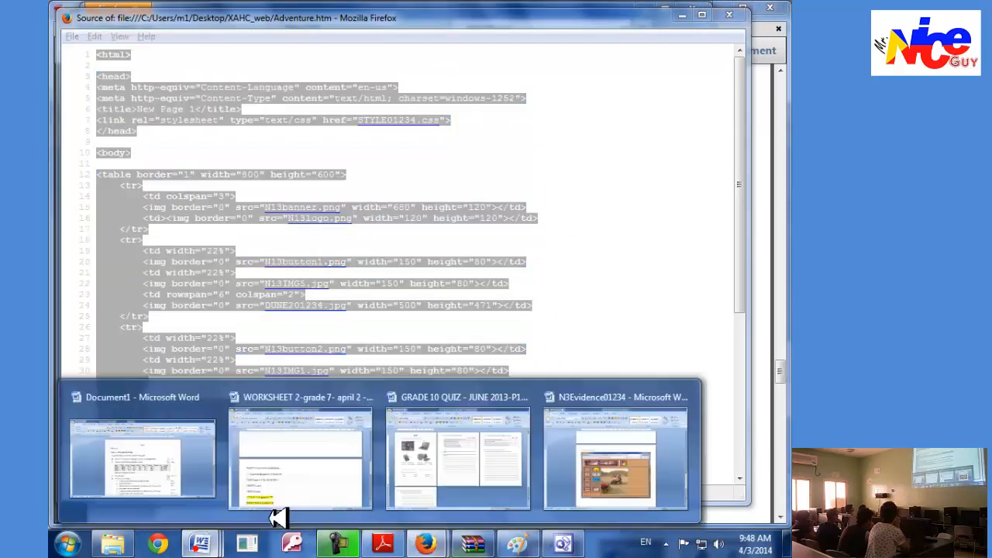
left_click(594, 444)
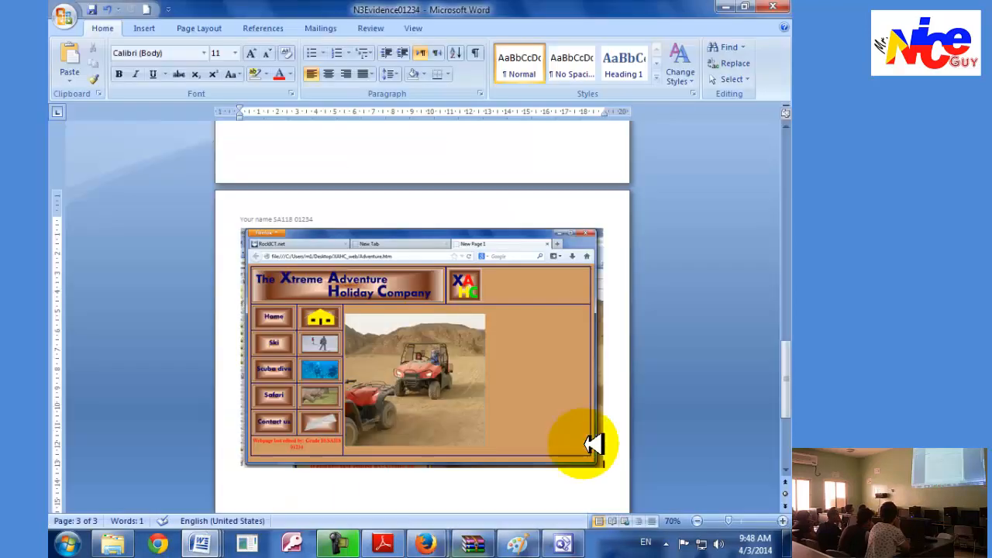
key("ctrl+n")
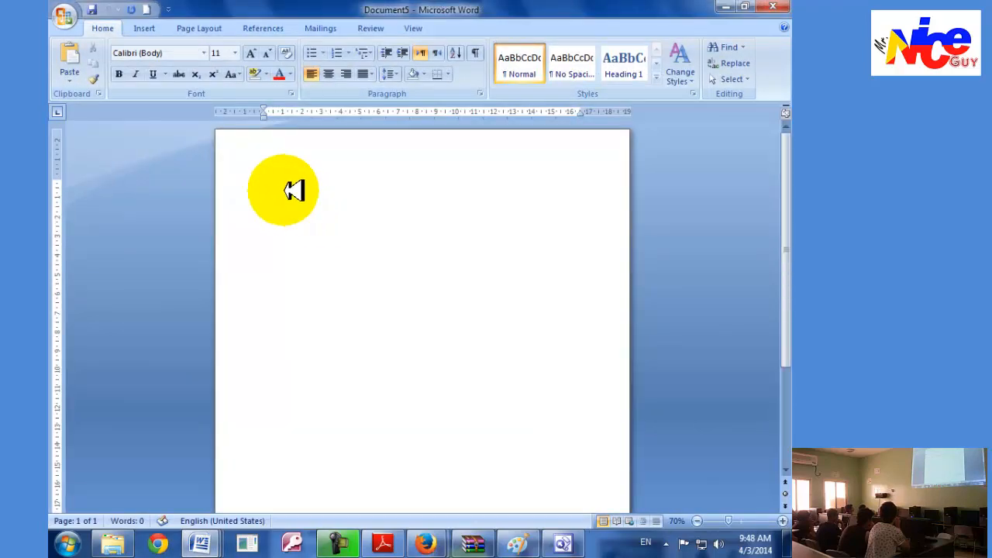
Paste the HTML source into the blank document and add a header with the candidate's name, centre number and candidate number.
right_click(283, 190)
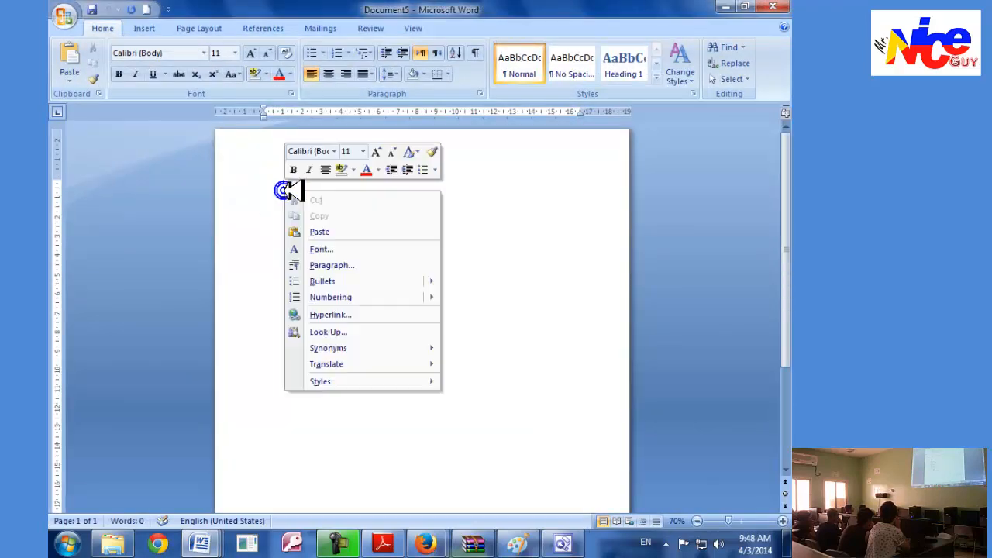
left_click(325, 231)
scroll(388, 389, "up", 8)
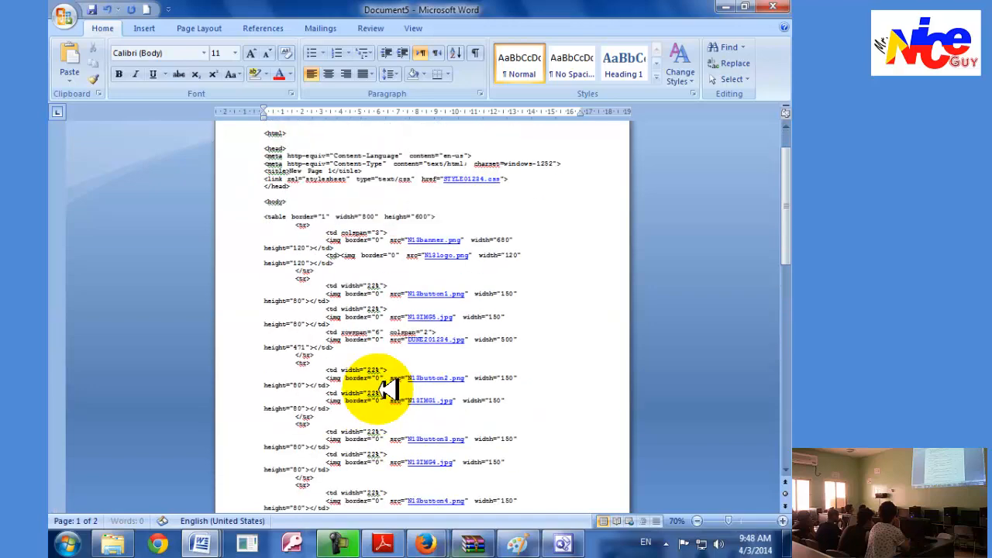
double_click(331, 150)
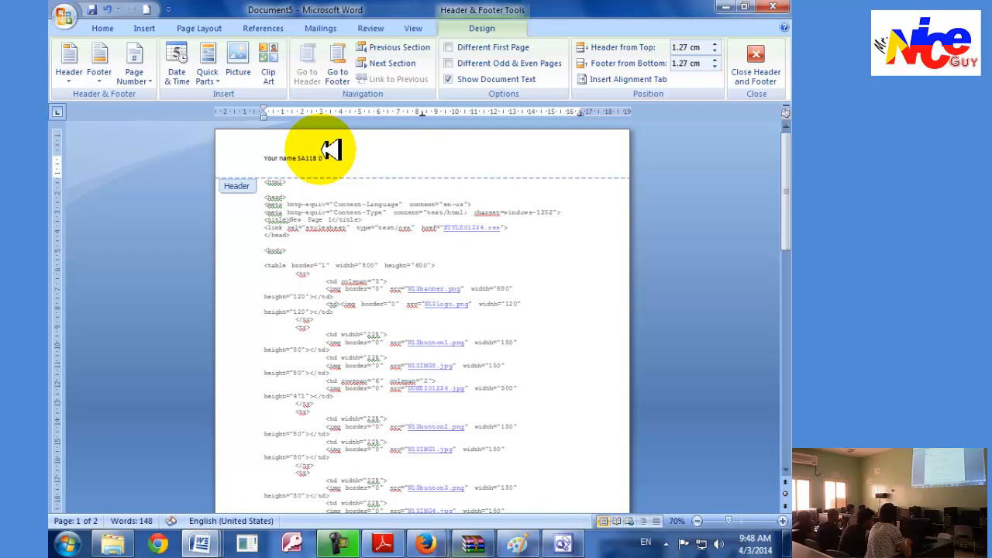
left_click(751, 63)
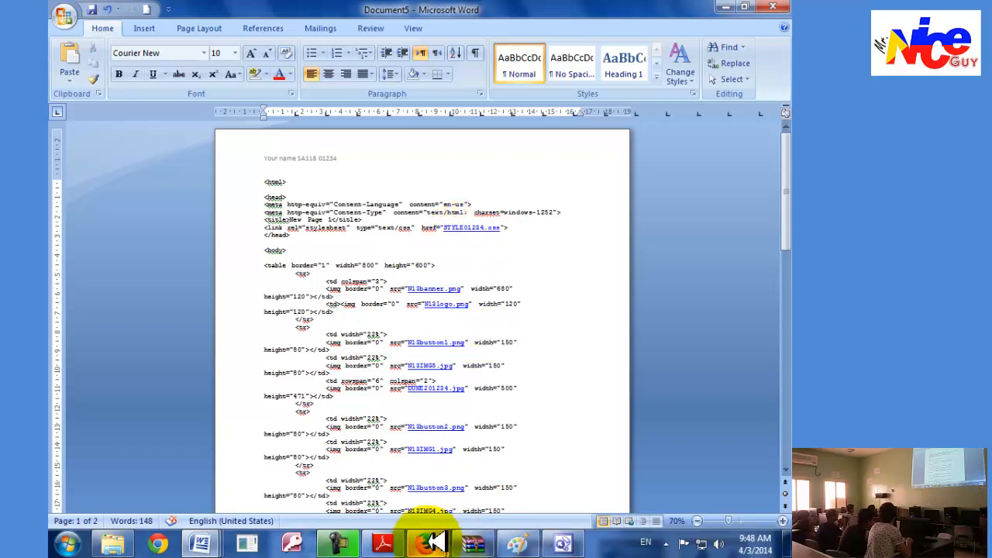
Check task 48 in Adobe Reader and review the screenshots on every page of N3Evidence01234 in Word.
mouse_move(435, 542)
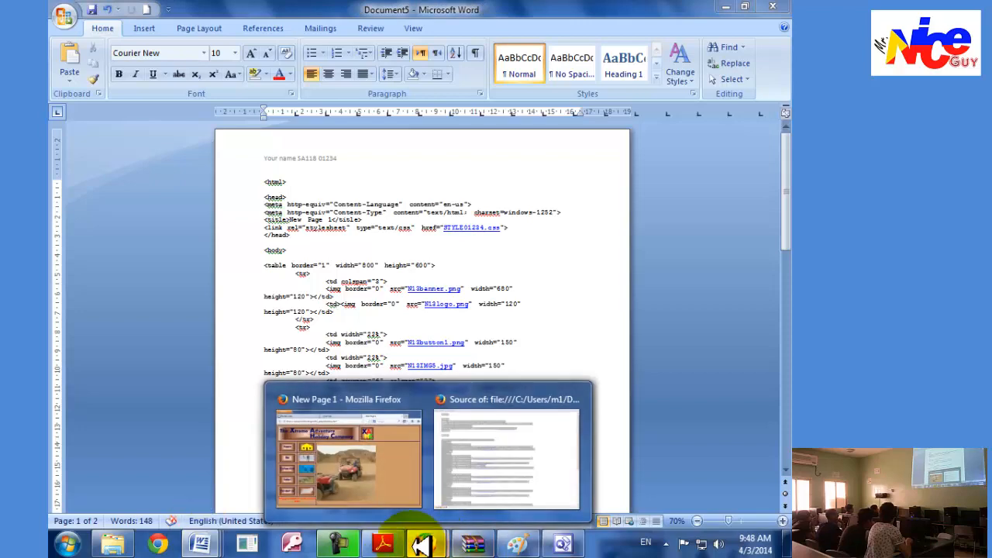
left_click(386, 539)
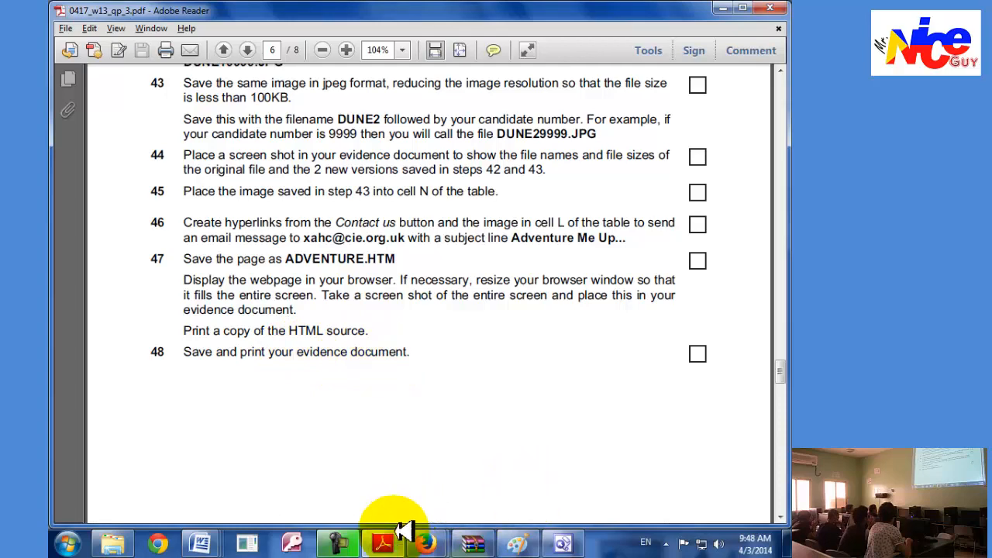
mouse_move(232, 533)
left_click(600, 457)
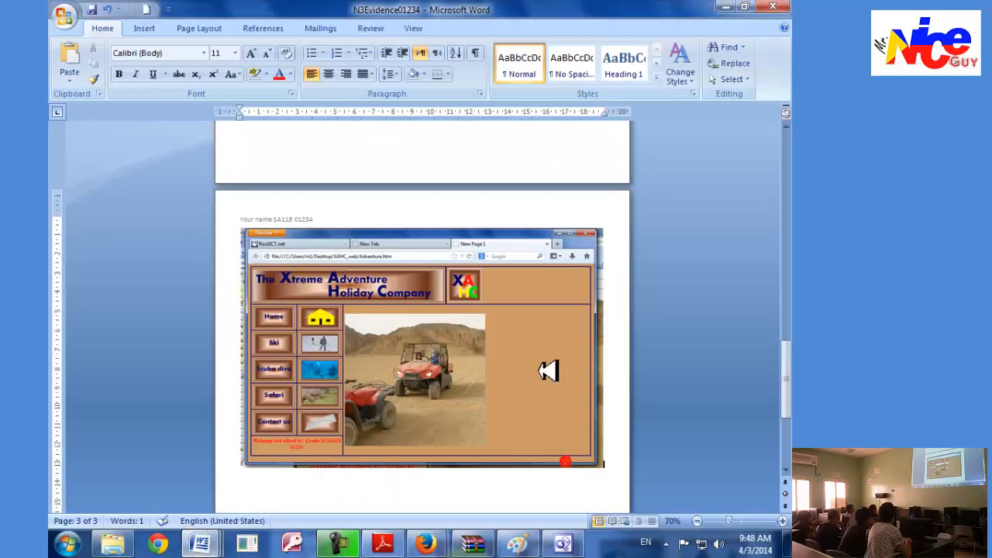
scroll(571, 480, "up", 3)
scroll(505, 427, "down", 2)
scroll(511, 429, "down", 3, "ctrl")
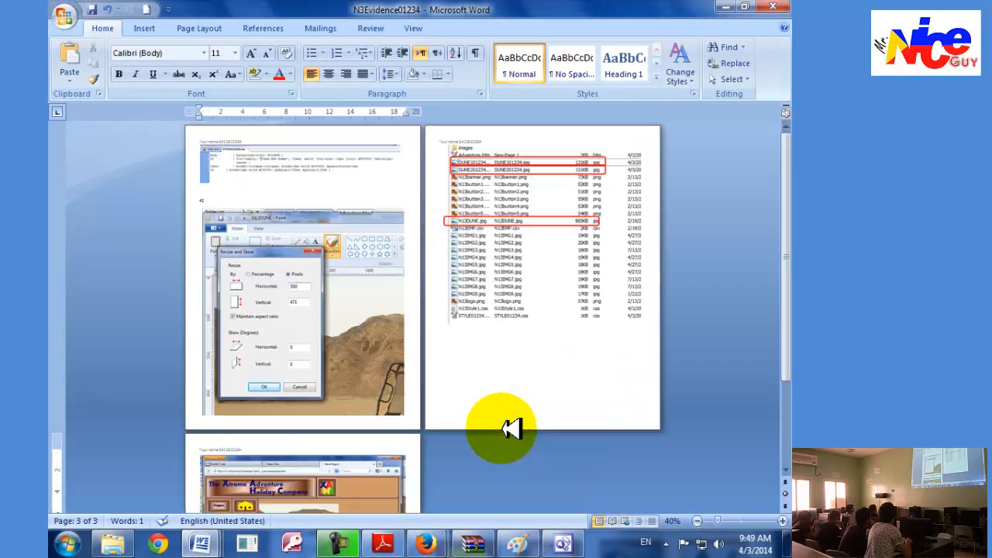
scroll(509, 427, "down", 3)
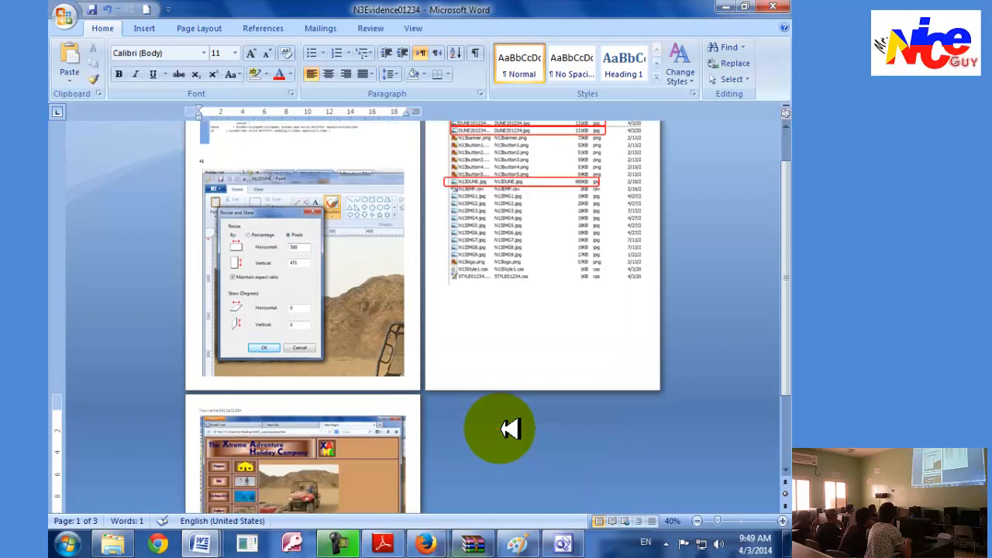
scroll(509, 427, "up", 2)
left_click(353, 281)
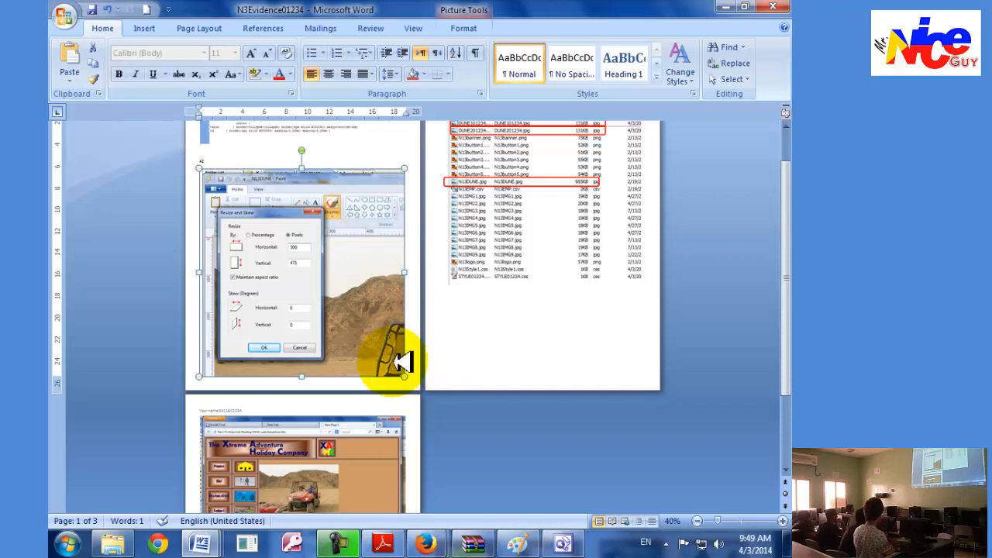
scroll(354, 344, "down", 3)
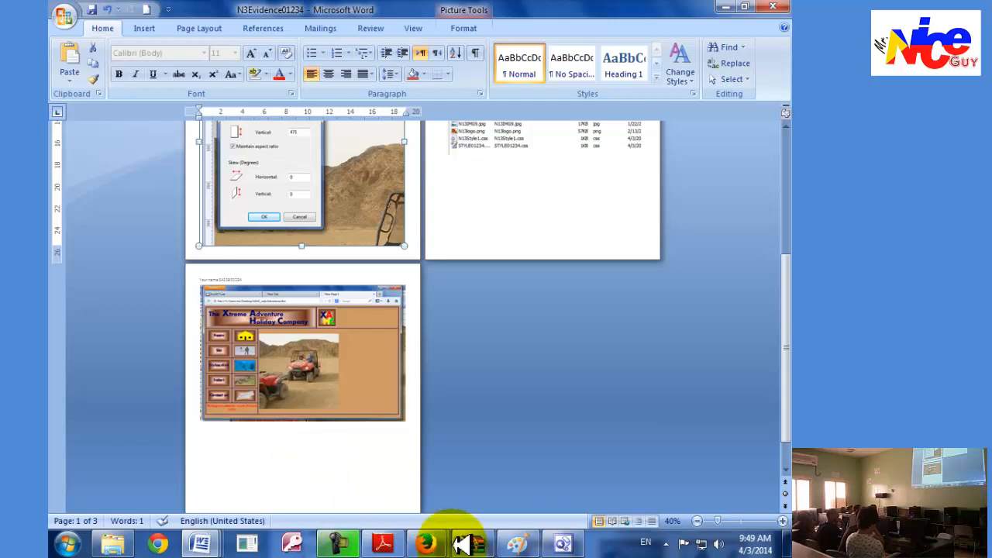
Read the post-exam highlighting instructions on page 7 in Adobe Reader and look through the pasted HTML source in Word's Document5.
left_click(382, 544)
scroll(340, 387, "down", 10)
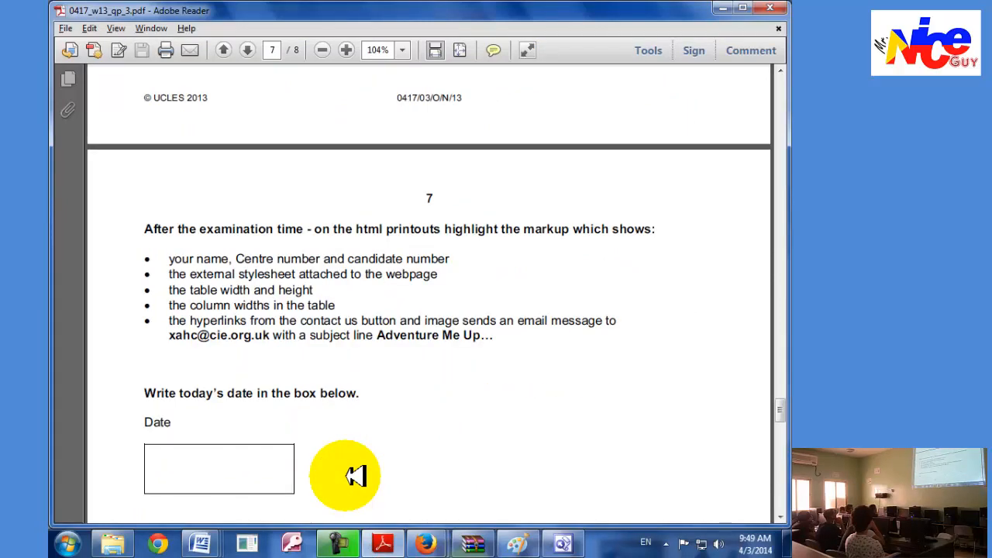
left_click(570, 545)
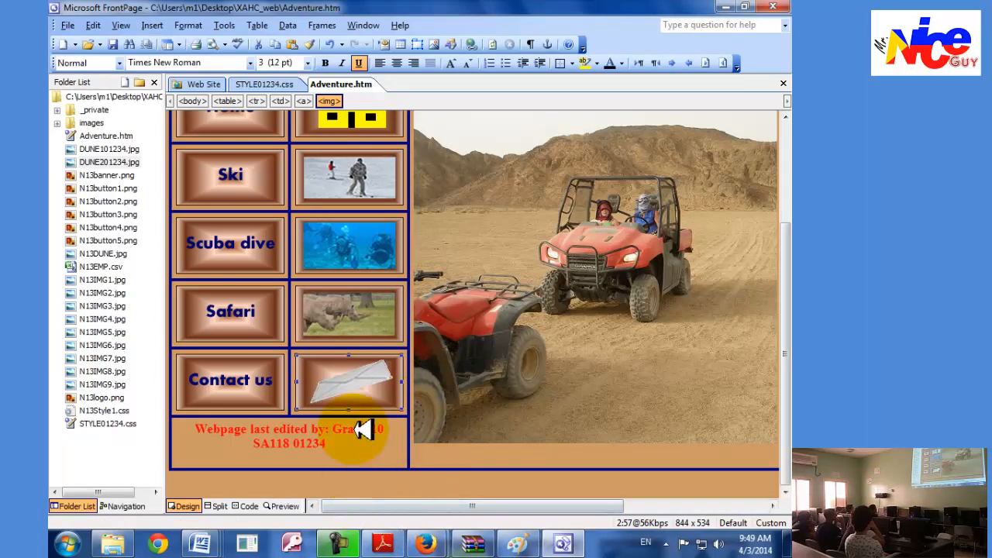
mouse_move(200, 544)
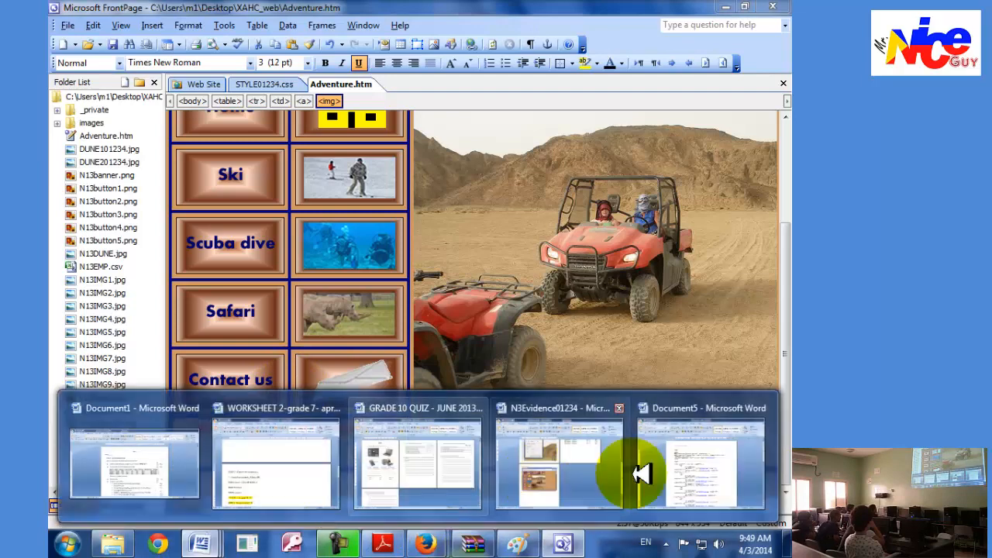
left_click(643, 472)
scroll(608, 488, "up", 4, "ctrl")
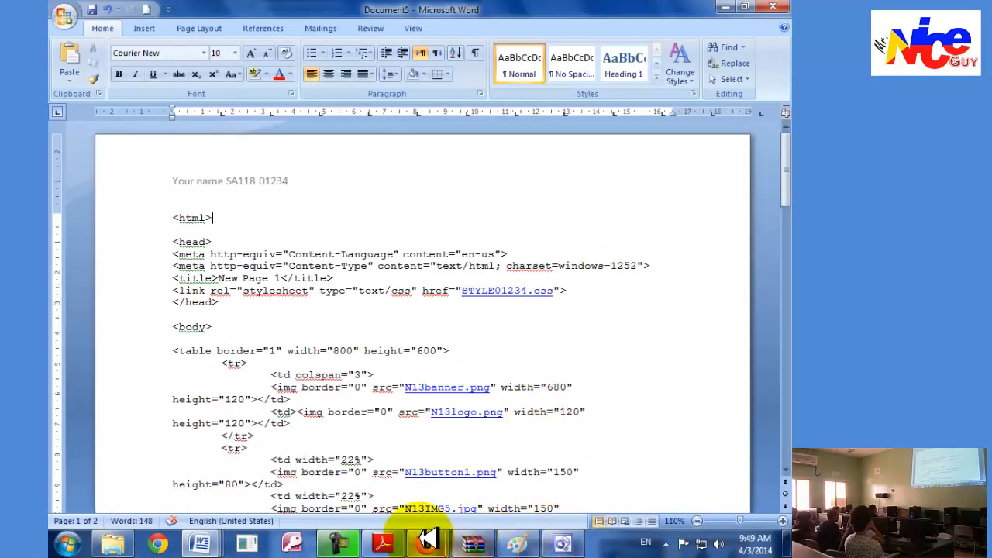
left_click(382, 545)
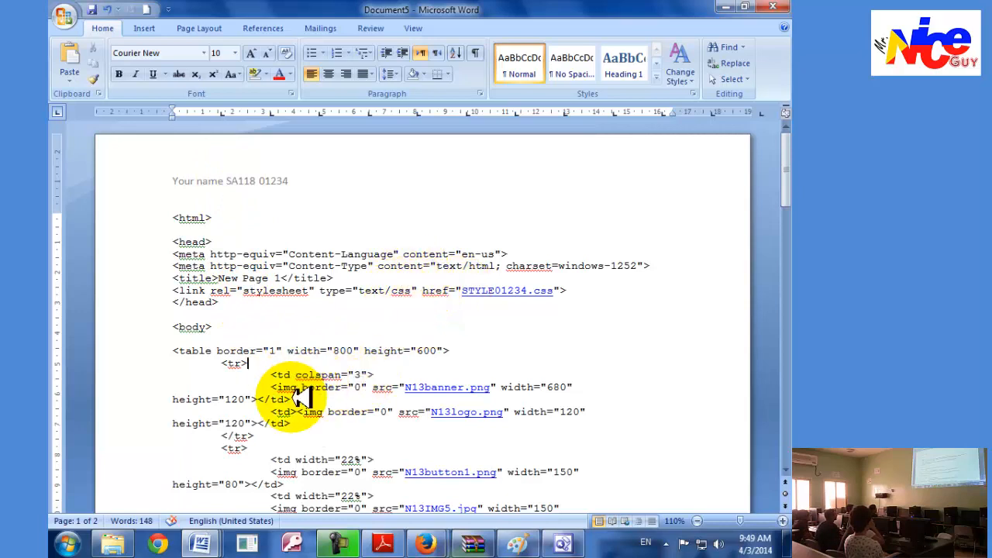
scroll(321, 333, "down", 8)
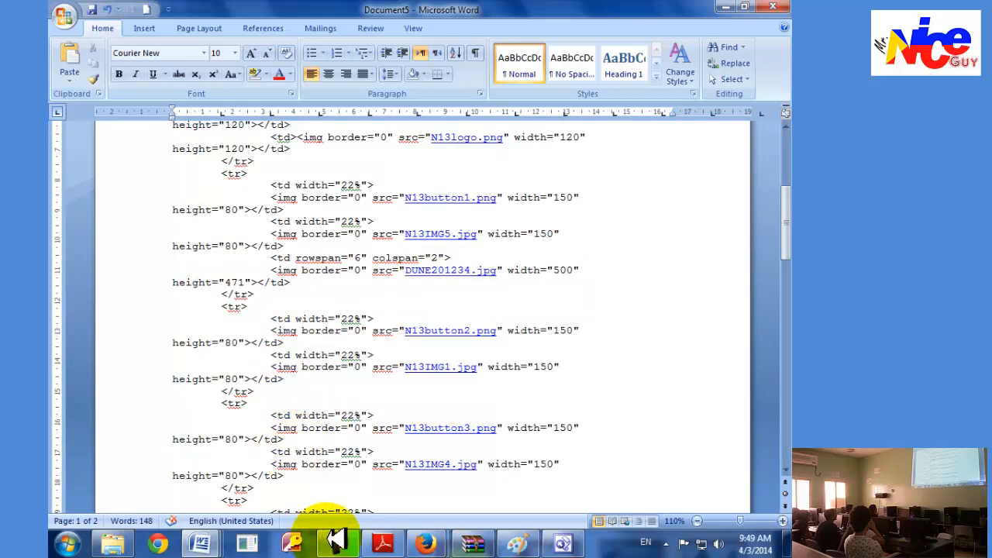
scroll(325, 432, "down", 4)
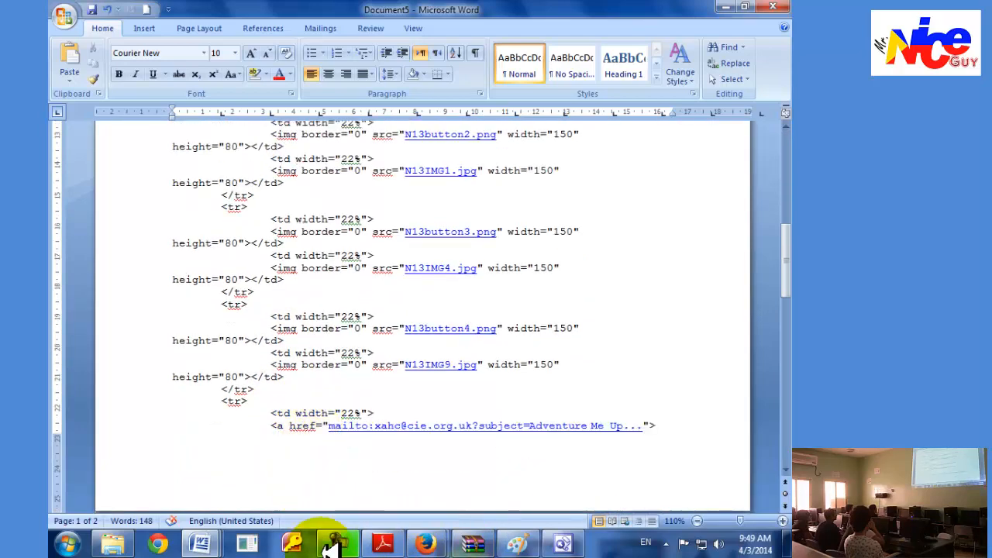
Switch to FrontPage and locate the markup of the "Webpage last edited by" line in Adventure.htm using Split view.
left_click(577, 546)
left_click(288, 441)
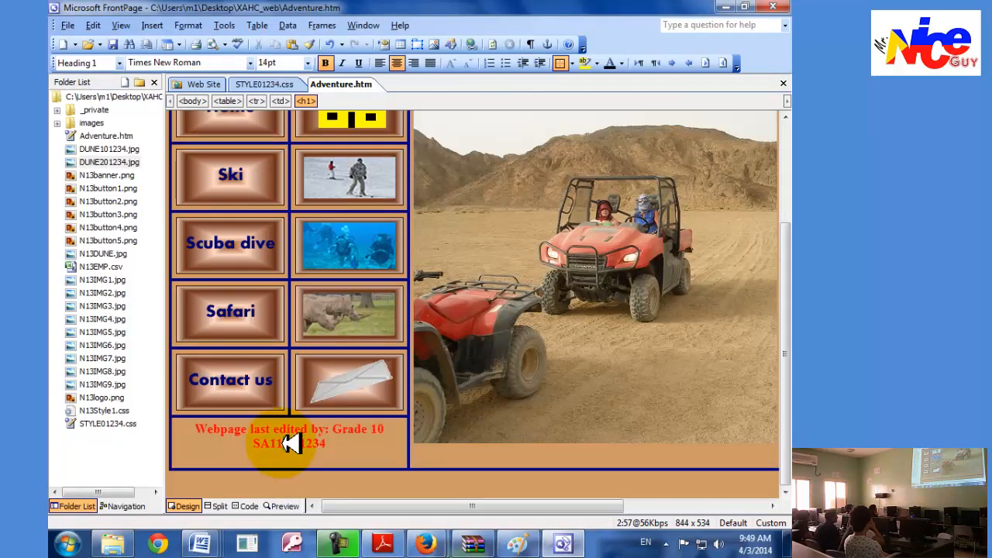
left_click(216, 506)
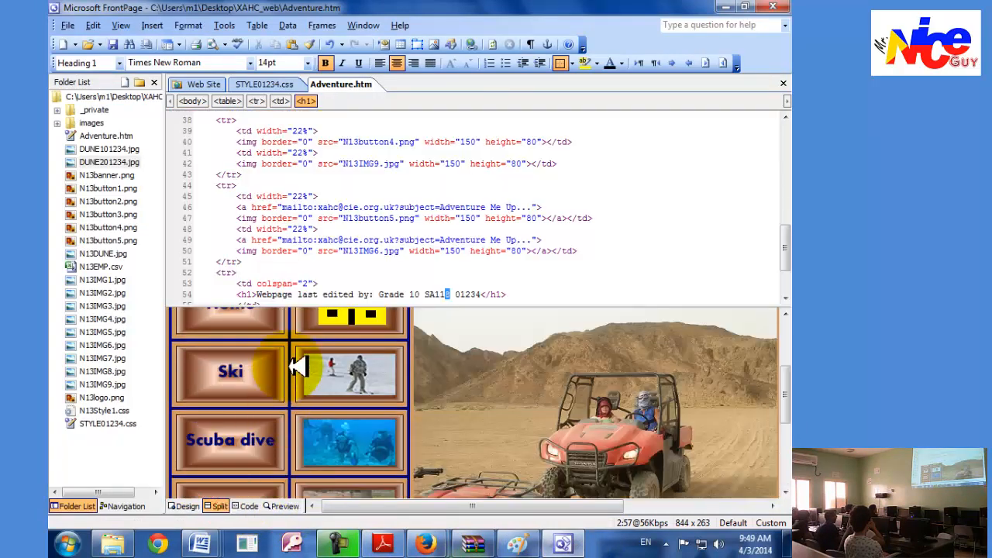
scroll(299, 368, "down", 3)
left_click_drag(312, 474, 290, 461)
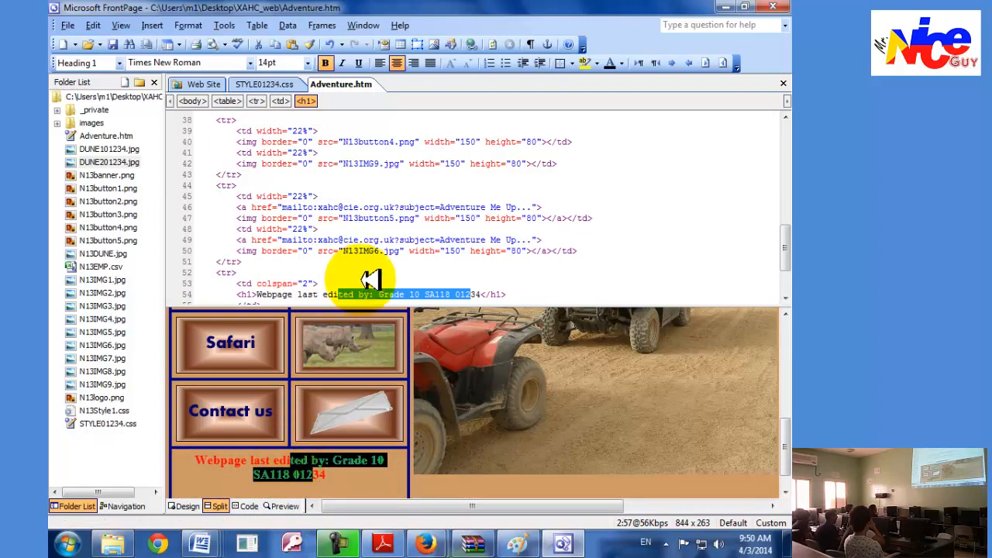
scroll(264, 247, "down", 1)
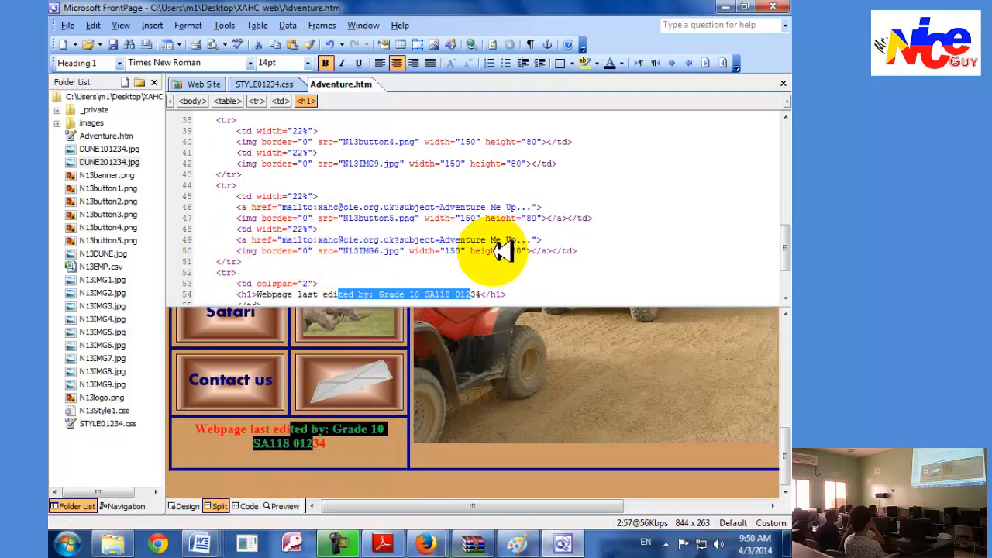
left_click_drag(784, 240, 784, 270)
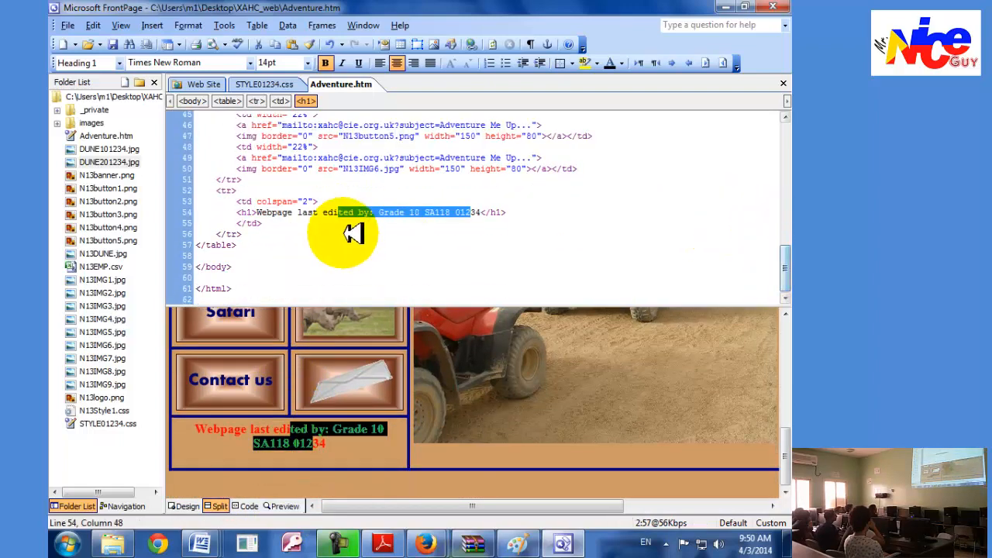
Switch to Document5 in Word and try yellow text highlighting on the "Webpage last edited by" heading line of the source.
mouse_move(200, 544)
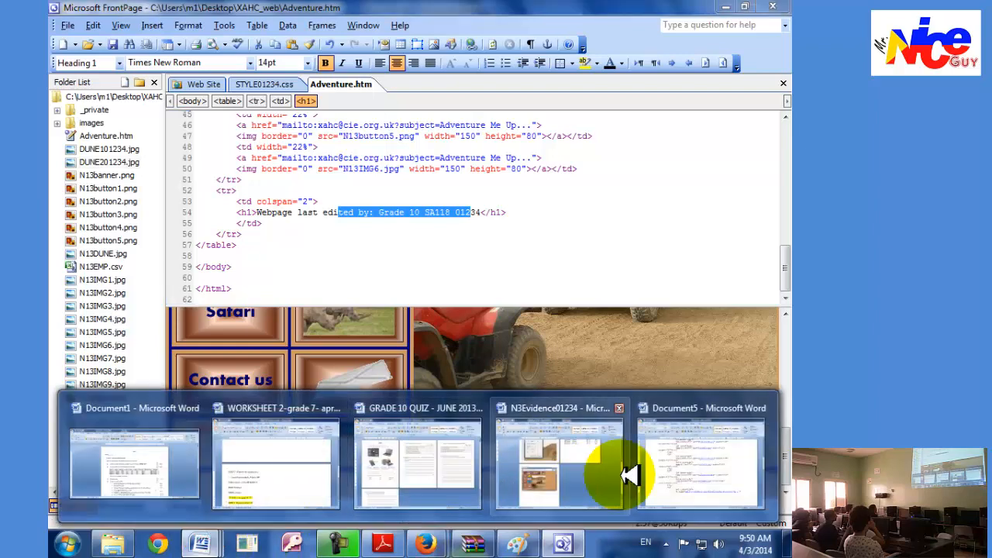
left_click(690, 436)
left_click_drag(780, 271, 788, 349)
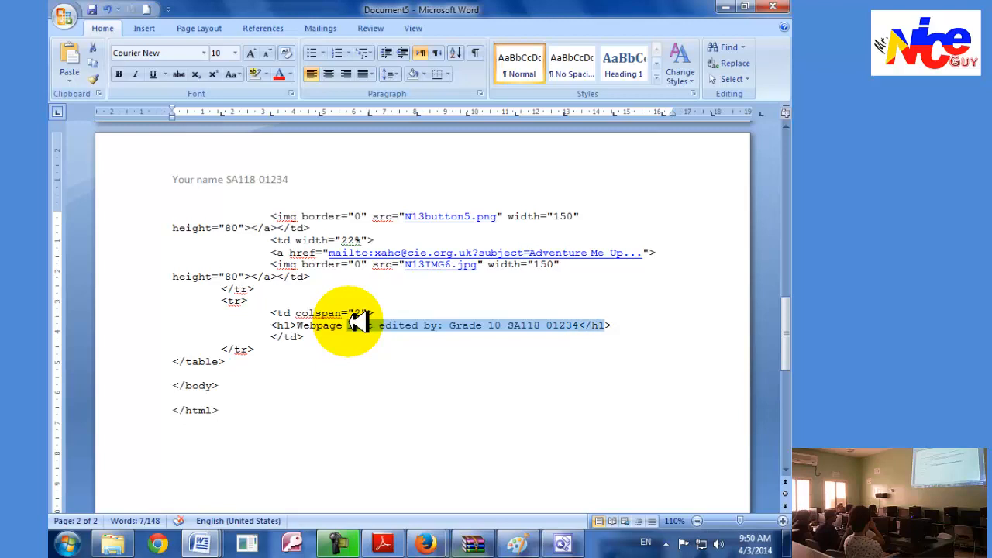
left_click(259, 71)
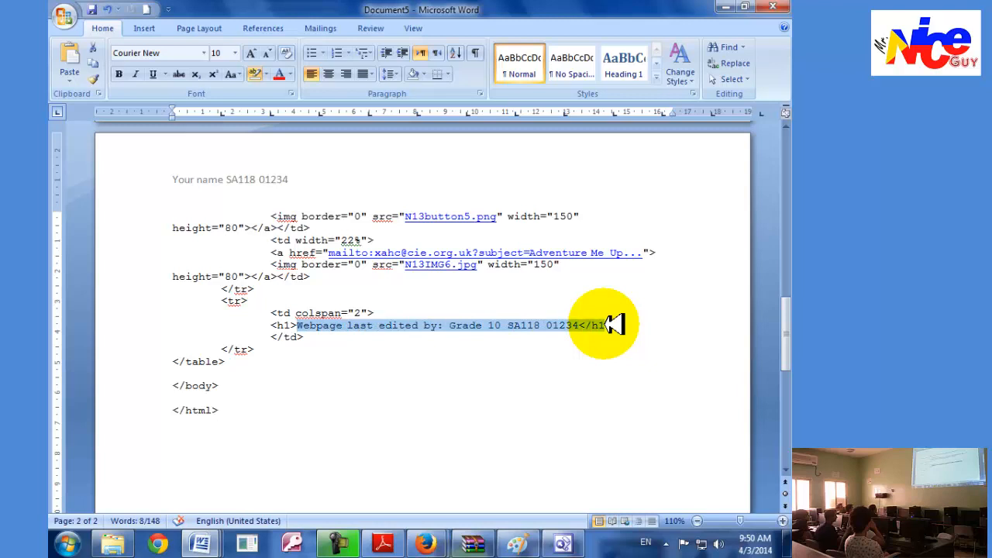
left_click(322, 276)
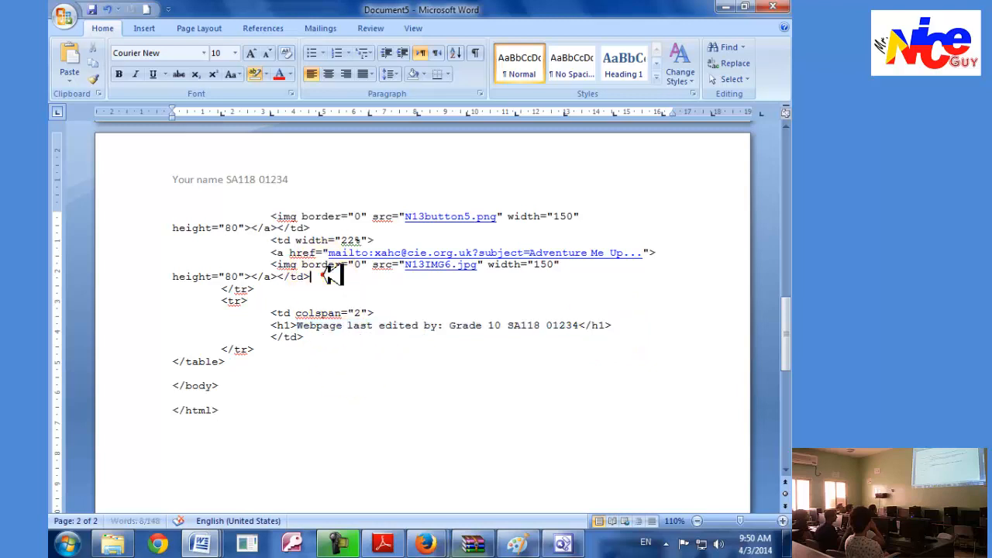
left_click(265, 74)
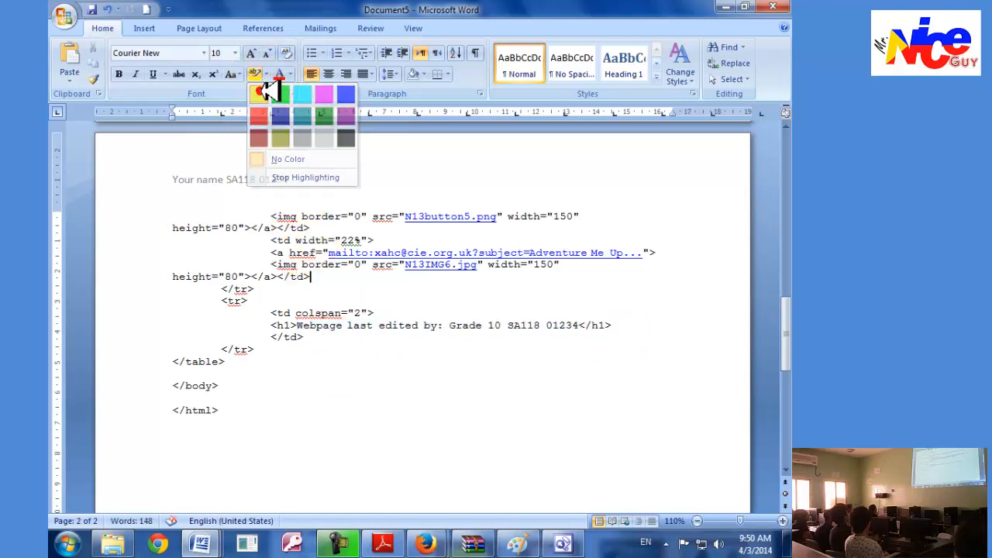
left_click(267, 91)
left_click(289, 324)
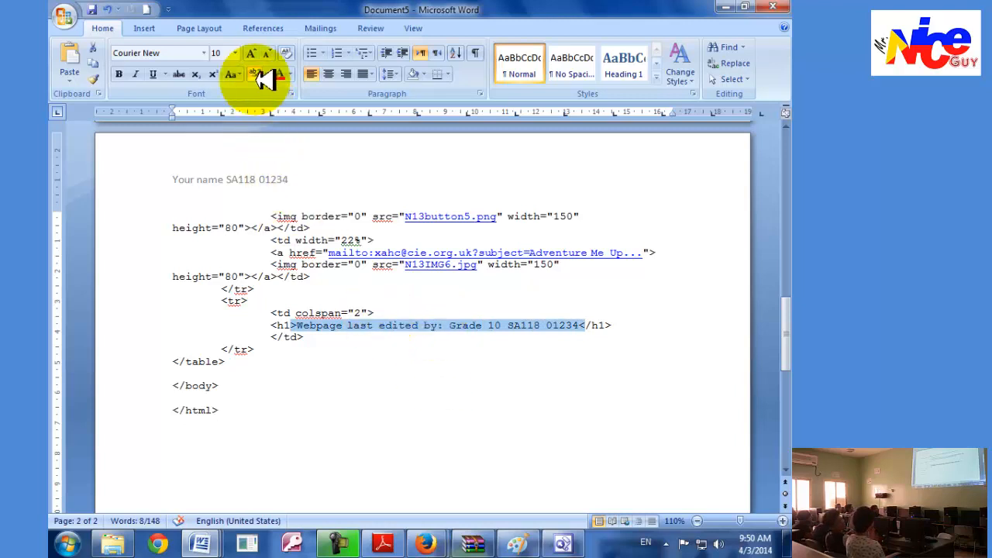
left_click(333, 274)
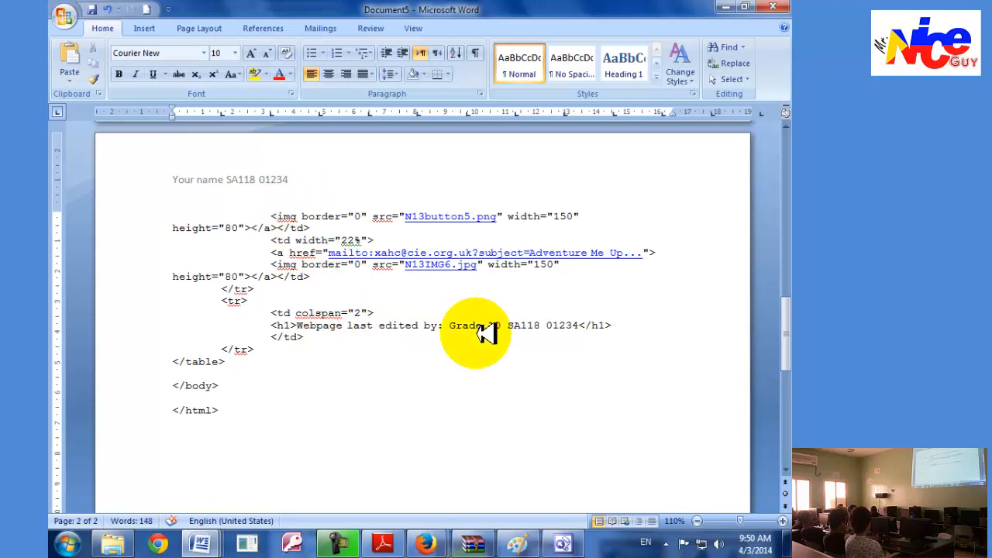
Check the stylesheet instruction in Adobe Reader and locate the STYLE01234.css link in the source in Document5.
left_click(566, 540)
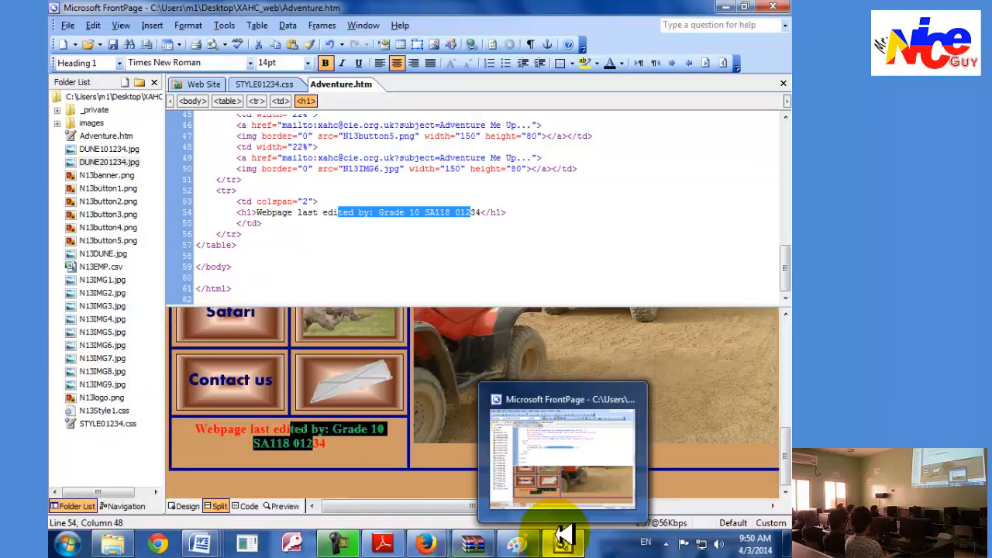
left_click(564, 537)
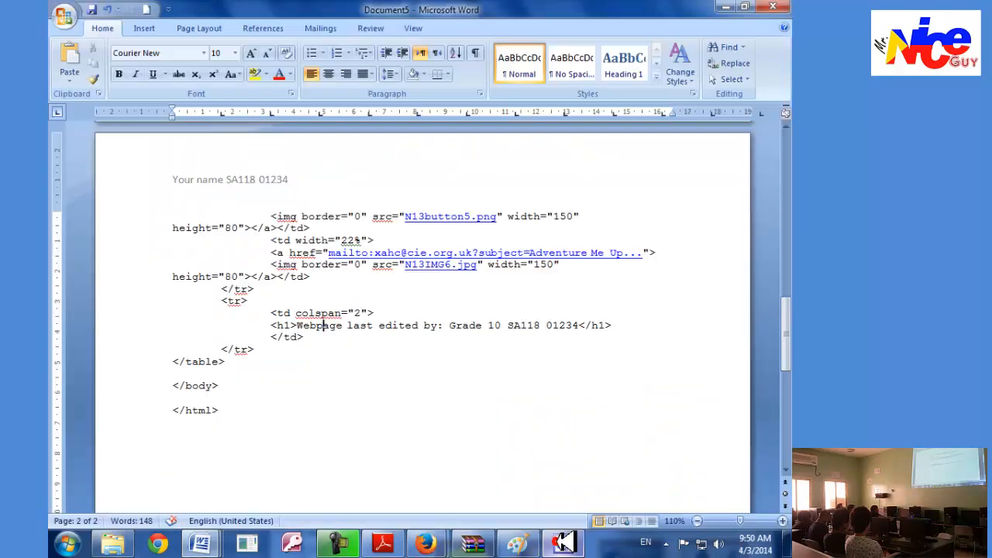
left_click(386, 541)
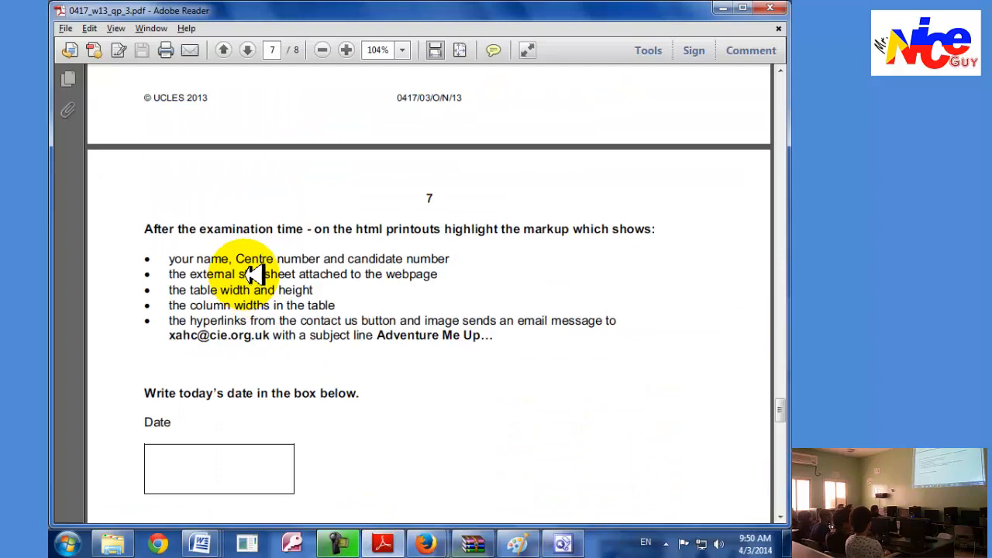
left_click(201, 542)
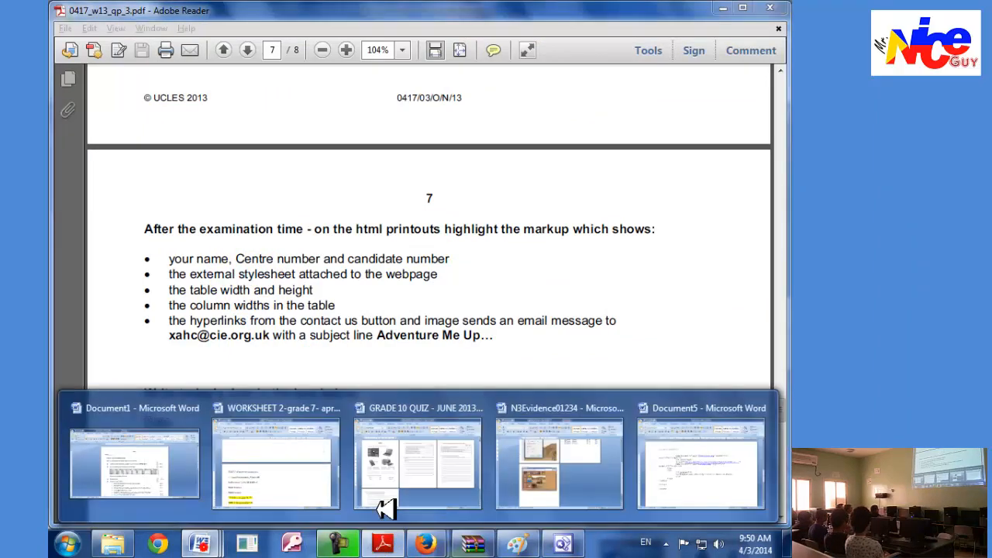
left_click(666, 449)
left_click_drag(785, 334, 786, 156)
left_click(471, 289)
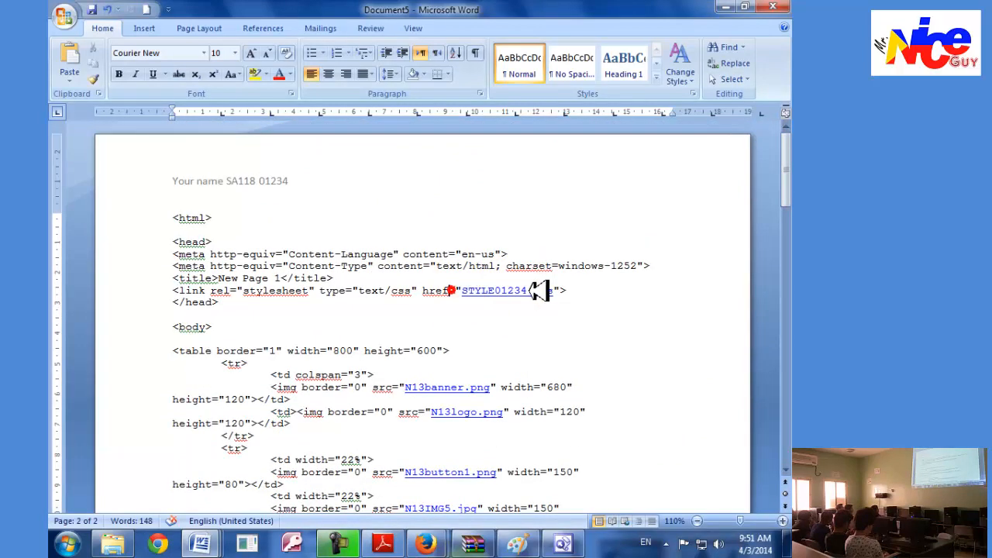
Check the table size instruction in Adobe Reader and set the table tag in Document5 to width="800px" and height="600px".
left_click(382, 543)
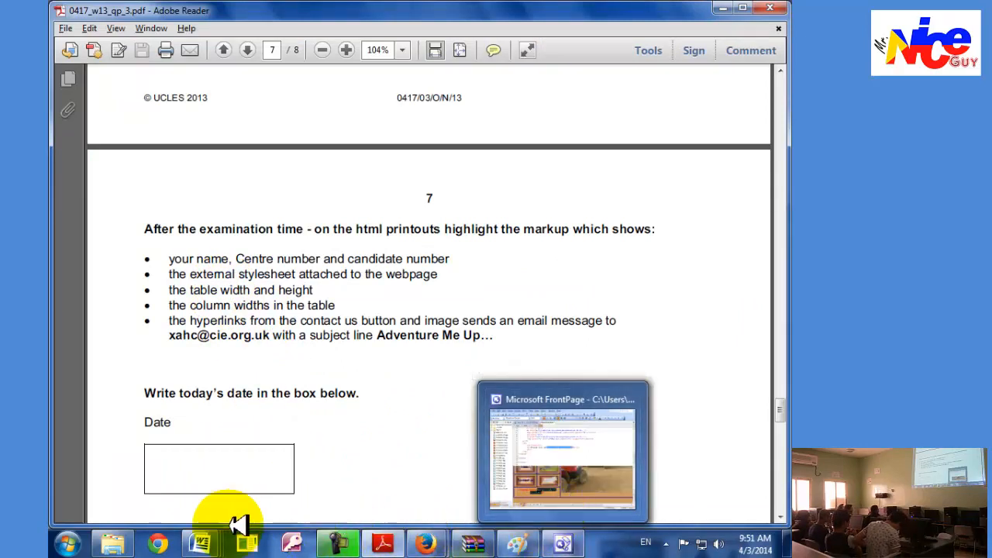
mouse_move(200, 542)
left_click(642, 462)
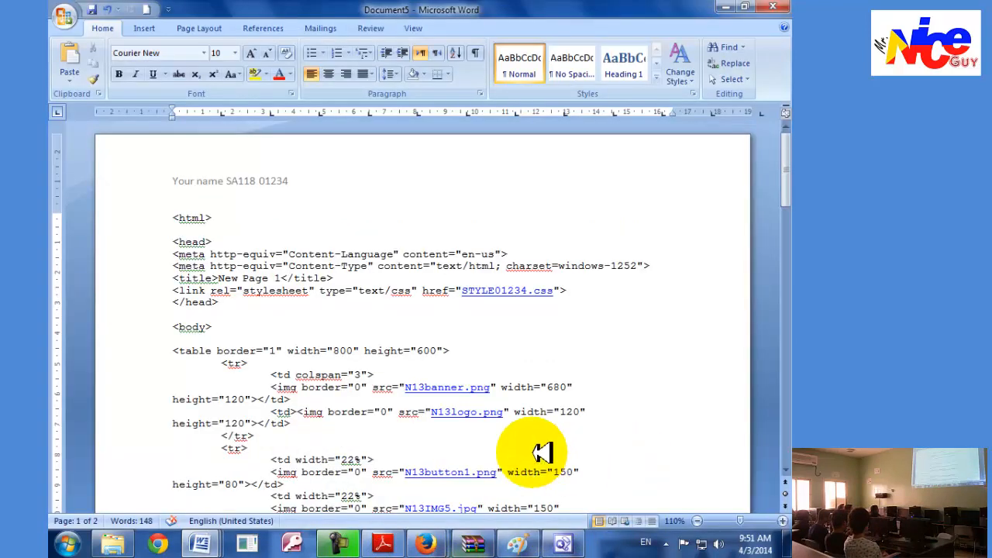
scroll(543, 453, "down", 4)
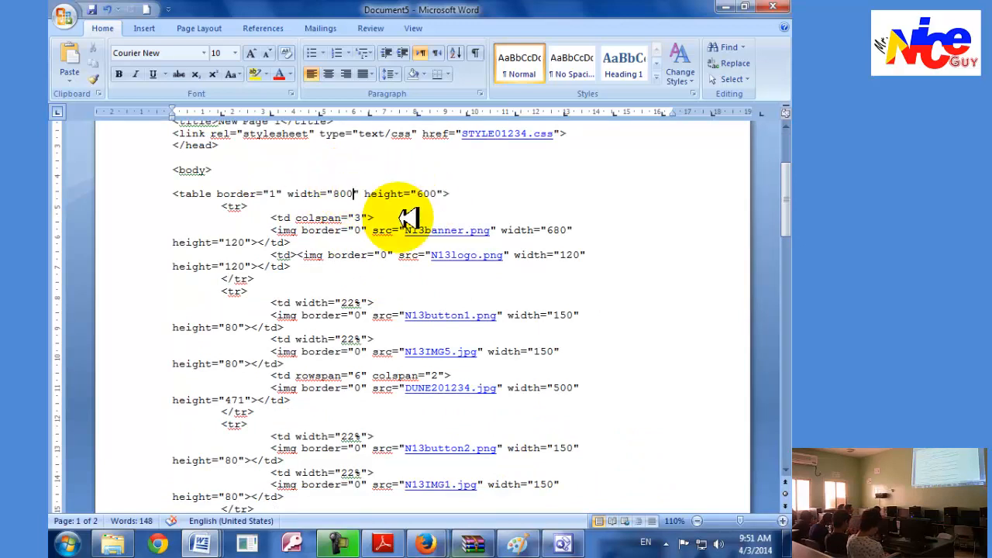
left_click(456, 193)
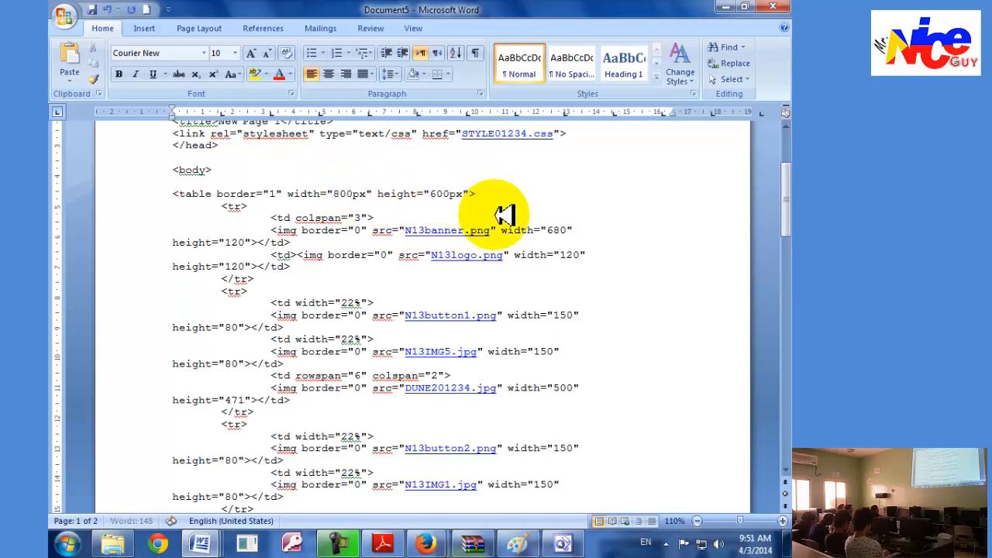
type("px")
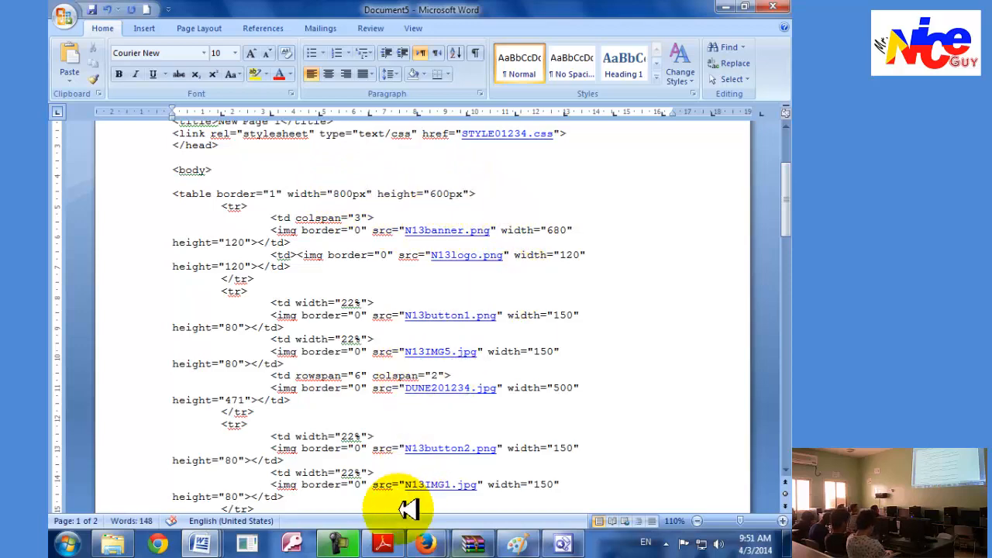
Read the column width and hyperlink instructions in Adobe Reader and find the matching markup in Document5.
left_click(386, 541)
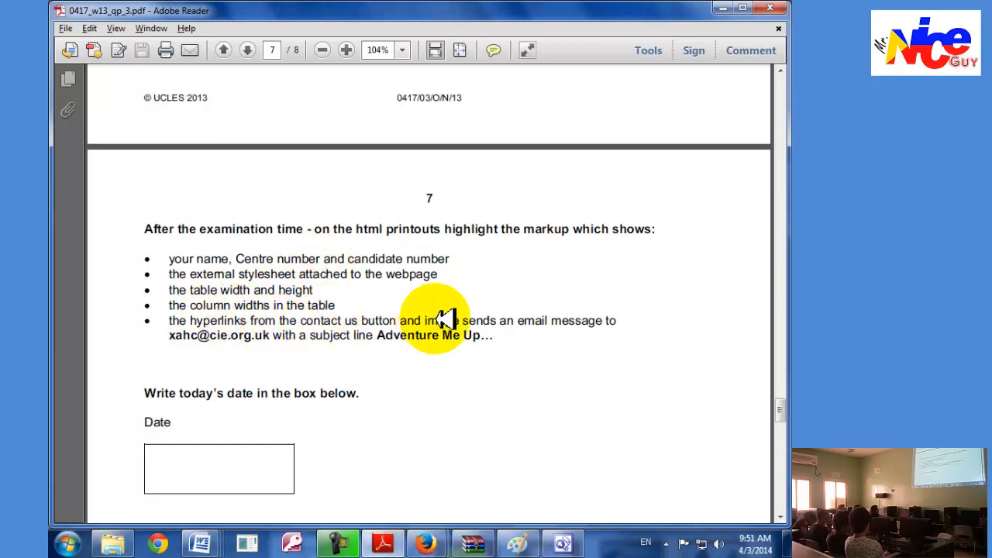
key("alt+Tab")
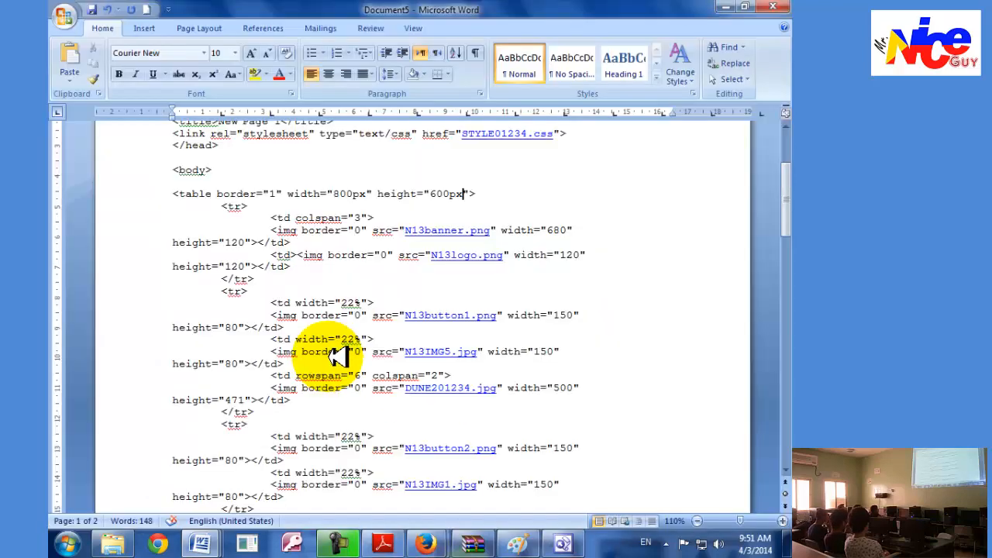
scroll(339, 356, "down", 12)
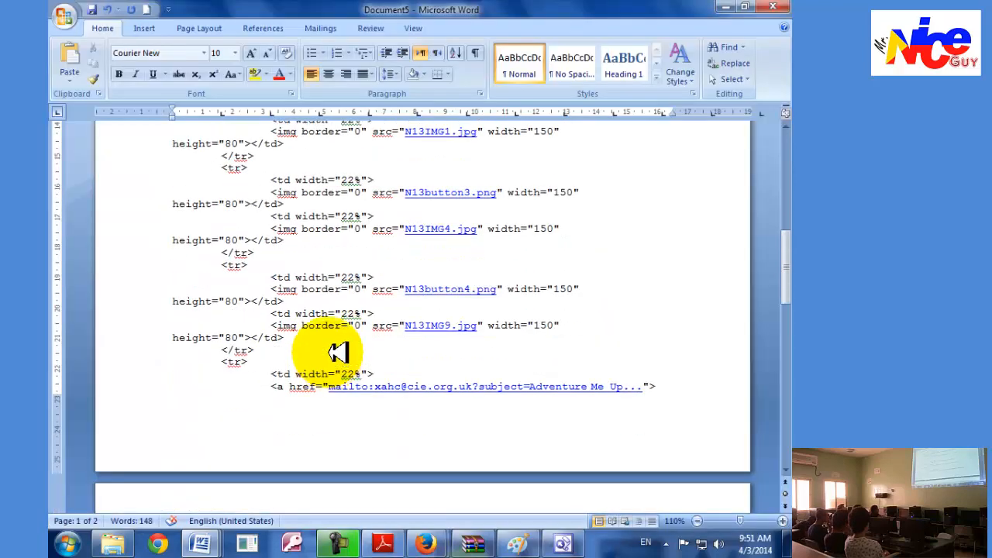
scroll(320, 289, "down", 3)
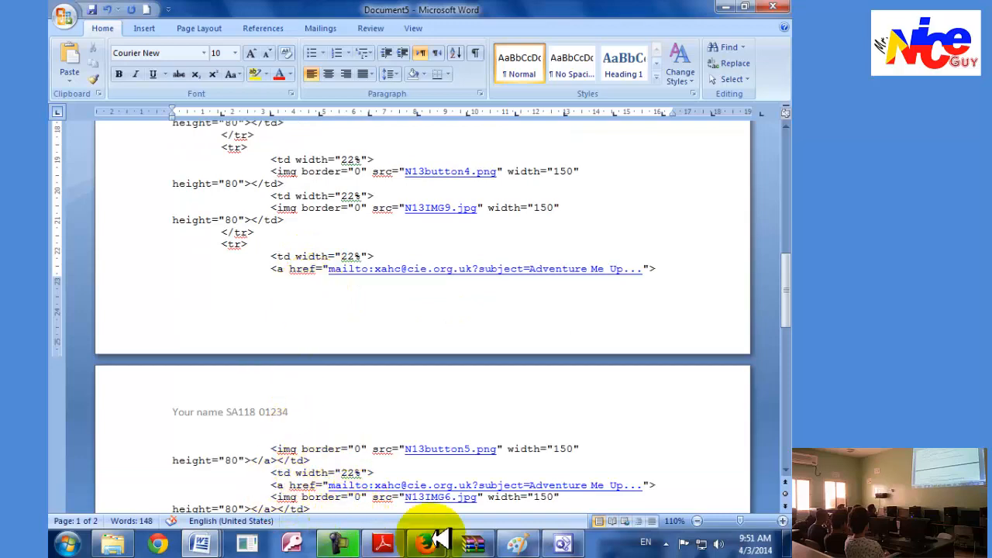
Switch to FrontPage and examine the hyperlink markup of the Contact us button in Adventure.htm.
left_click(563, 543)
left_click(232, 383)
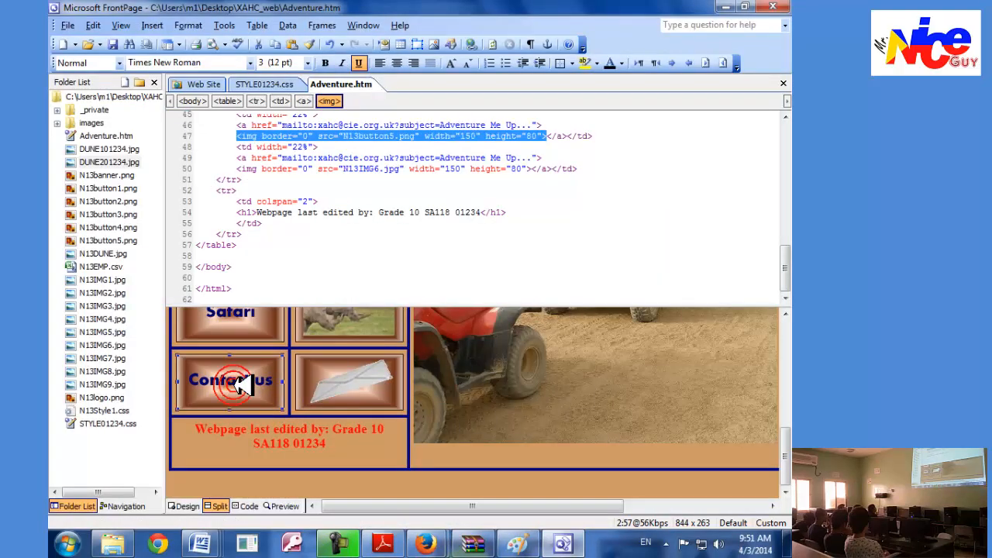
scroll(273, 196, "up", 2)
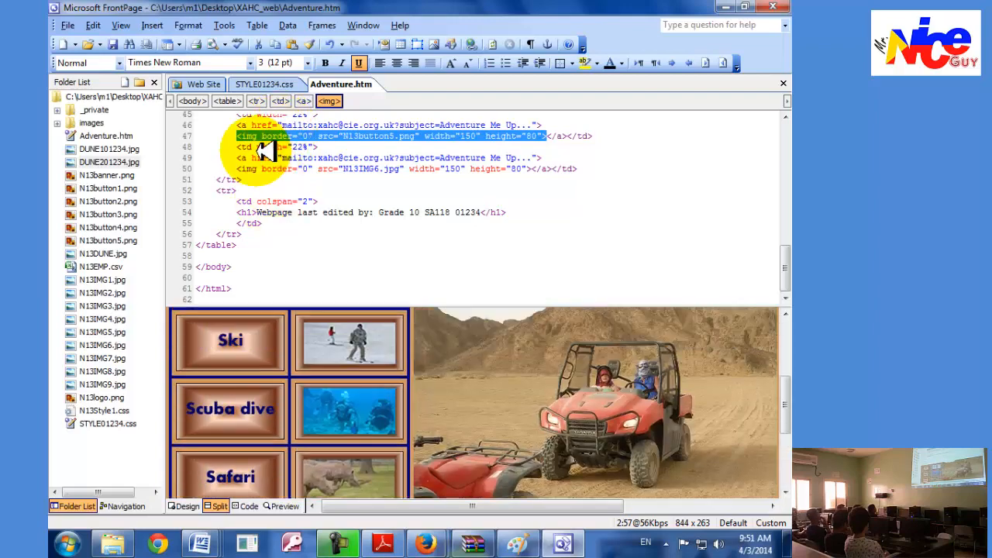
View the Contact us button and image in the FrontPage preview, and switch to Word's Document5 to locate their mailto link and img markup.
left_click_drag(781, 269, 781, 294)
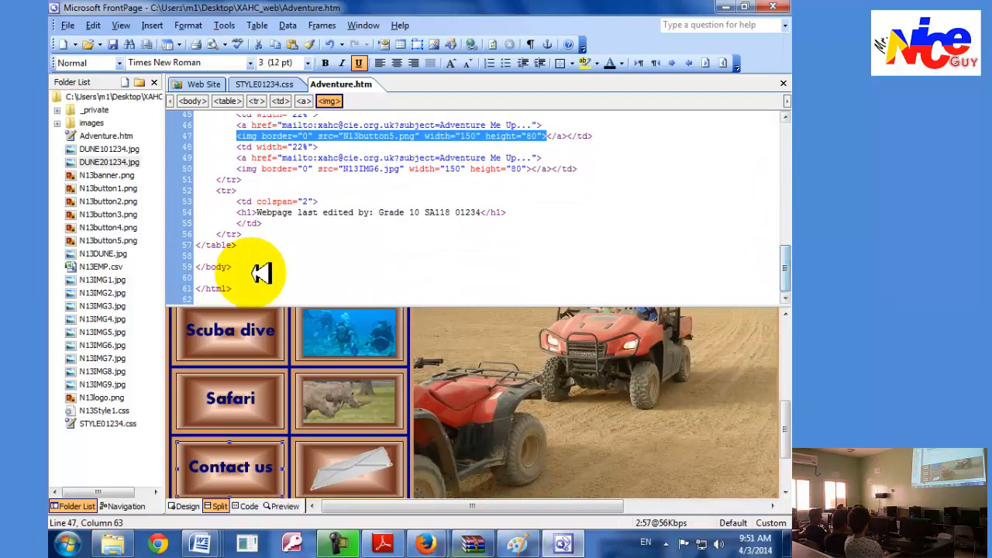
mouse_move(200, 544)
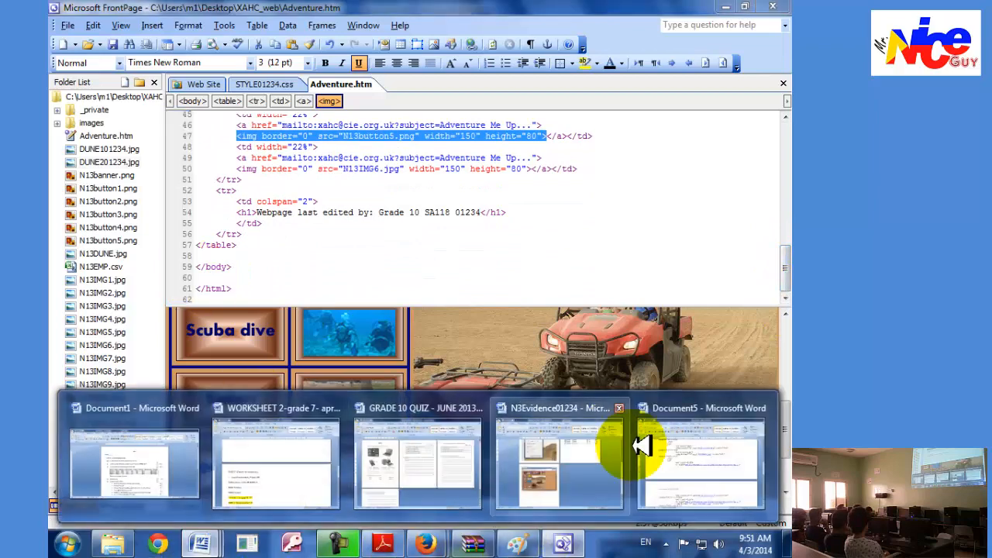
left_click(655, 451)
left_click(408, 268)
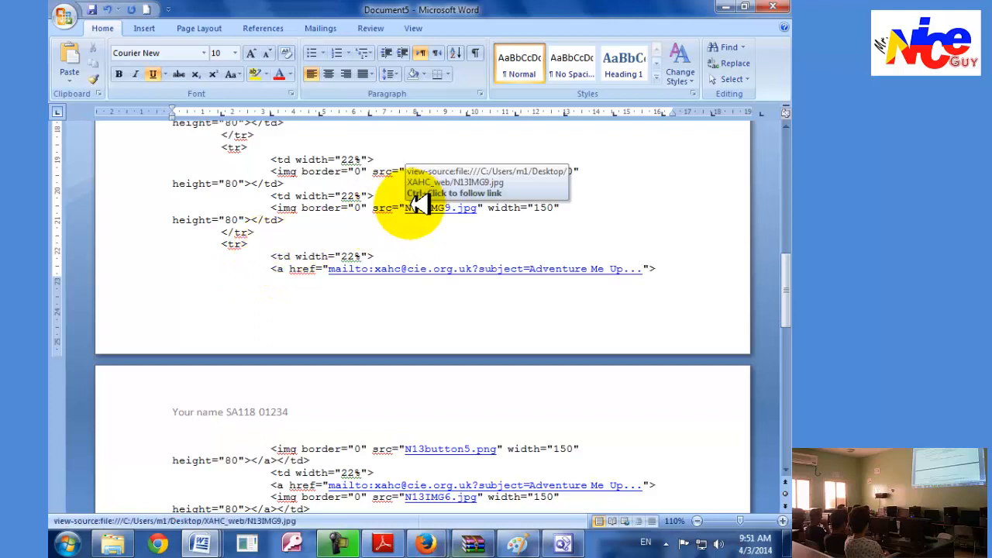
left_click(587, 449)
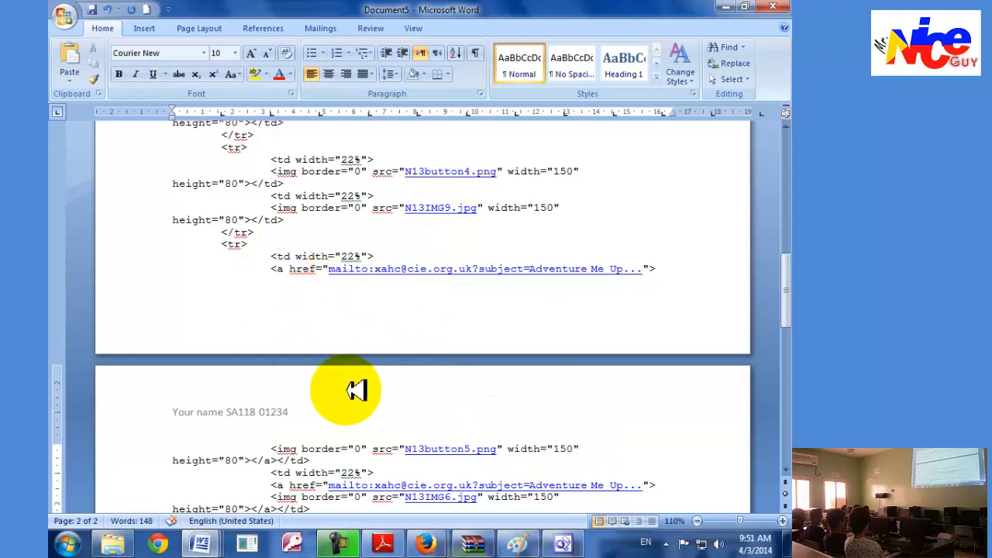
scroll(486, 440, "down", 2)
left_click(559, 418)
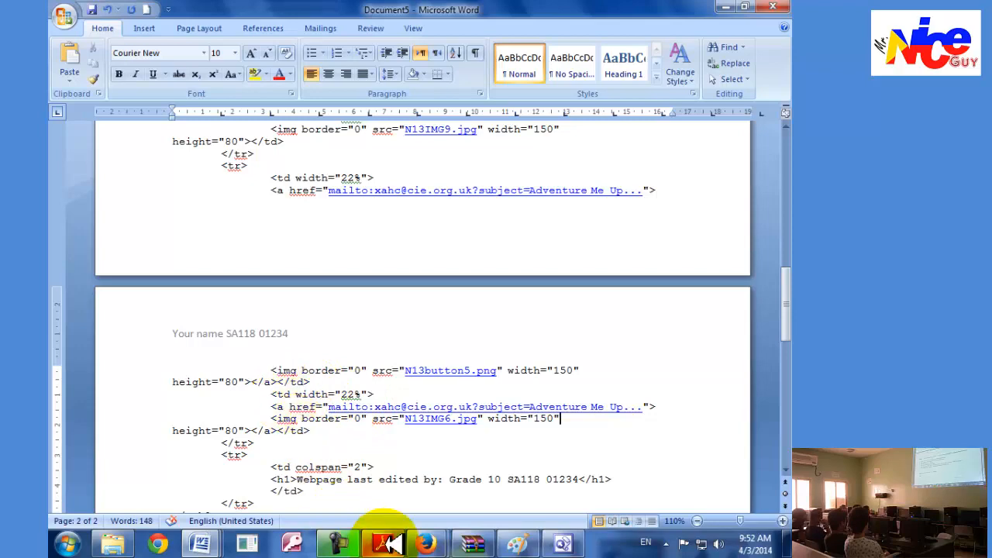
Check the contact us hyperlink instruction in Adobe Reader and return to Document5 to locate the start of the button's mailto anchor tag.
left_click(383, 544)
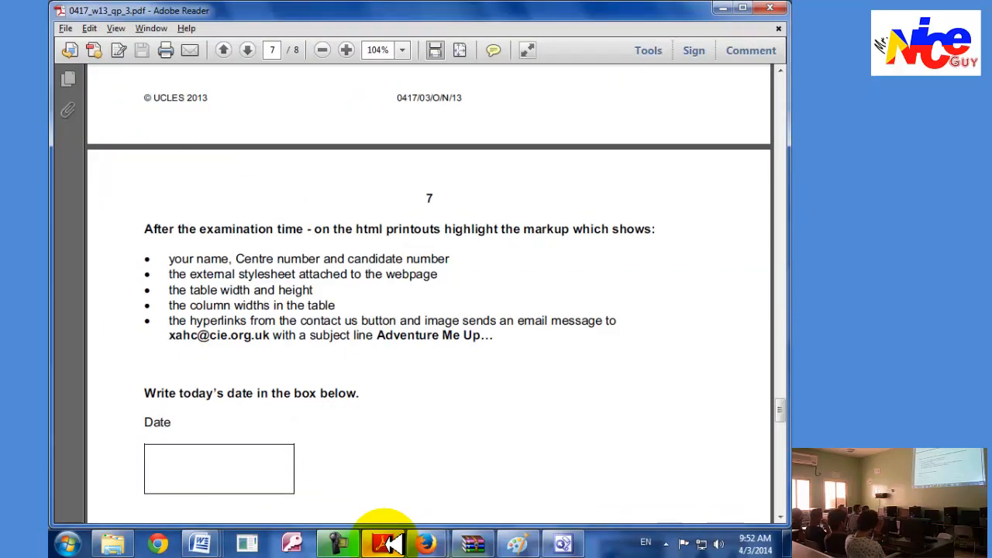
left_click(387, 545)
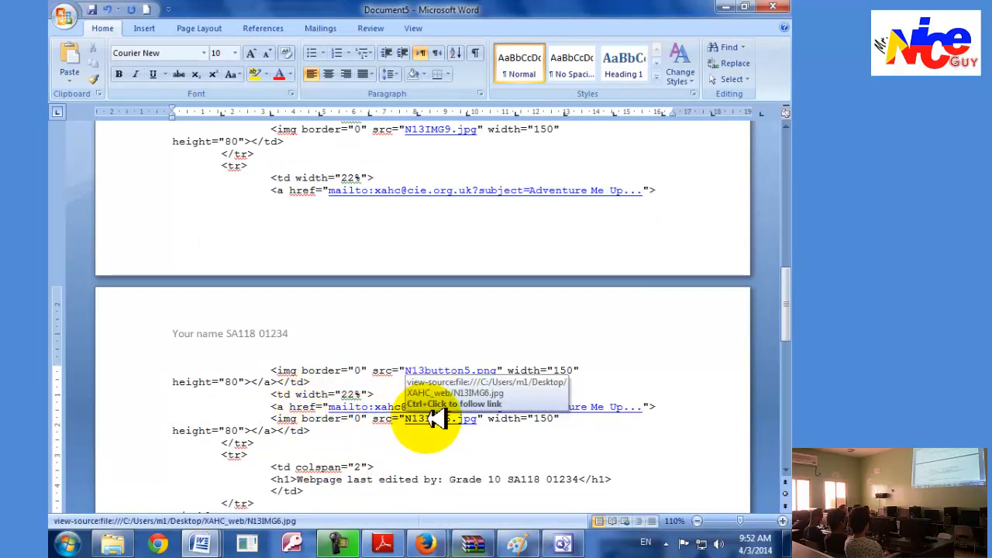
left_click(272, 190)
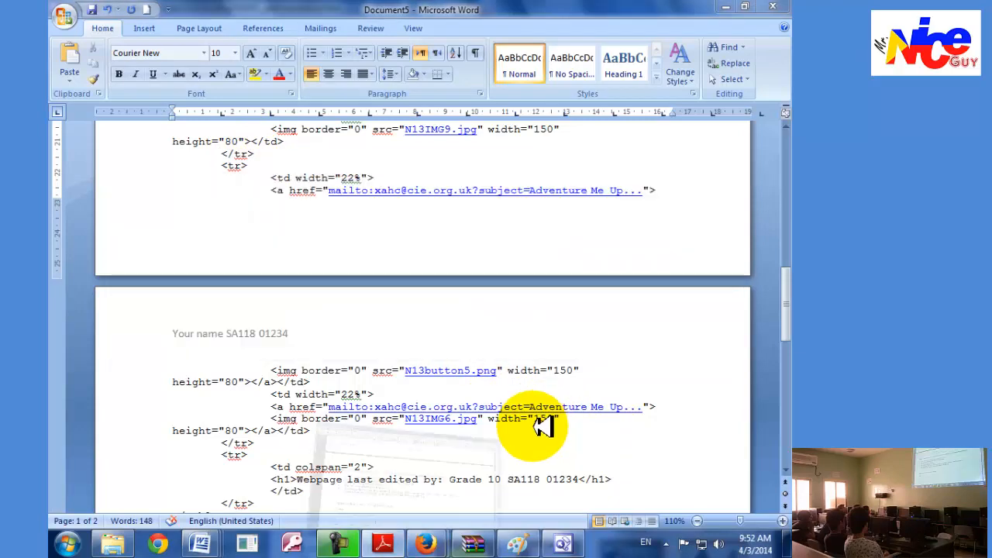
Switch to Adobe Reader and read the instruction about writing today's date in the box below the markup list.
key("alt+Tab")
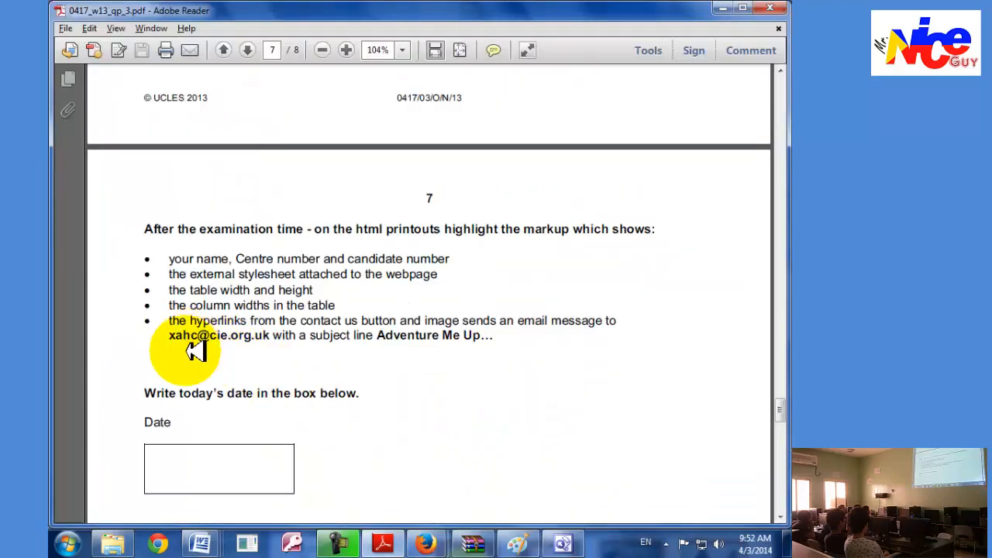
scroll(170, 403, "down", 3)
left_click(170, 371)
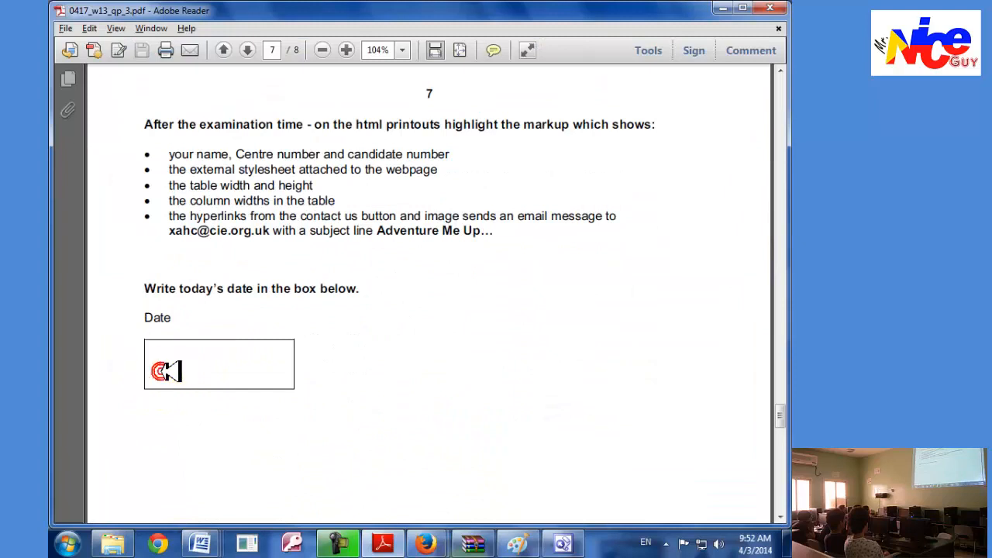